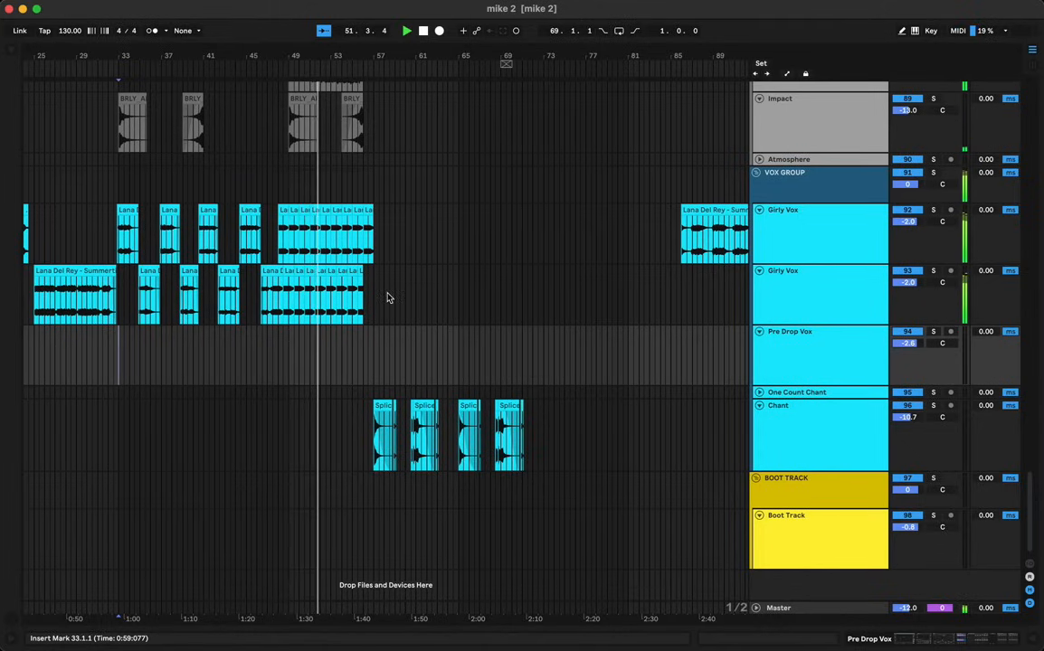
Step: Review the drum, bass, synth, FX and vocal tracks around the drop at bar 57 during playback
scroll(387, 296, "up", 15)
scroll(387, 296, "up", 15)
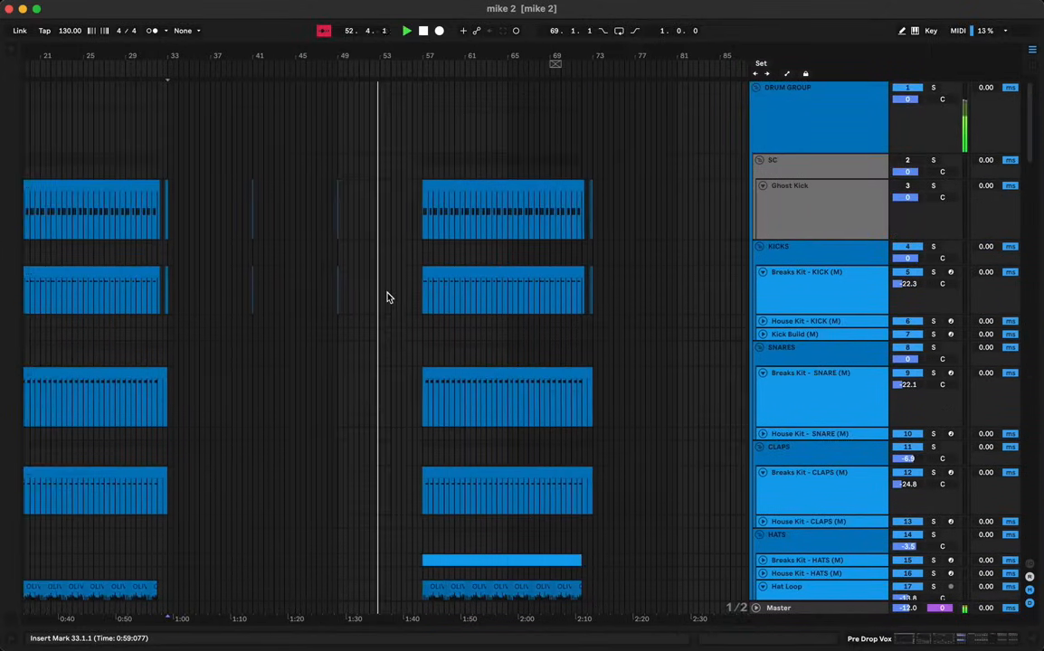
left_click_drag(426, 48, 427, 81)
scroll(429, 199, "down", 20)
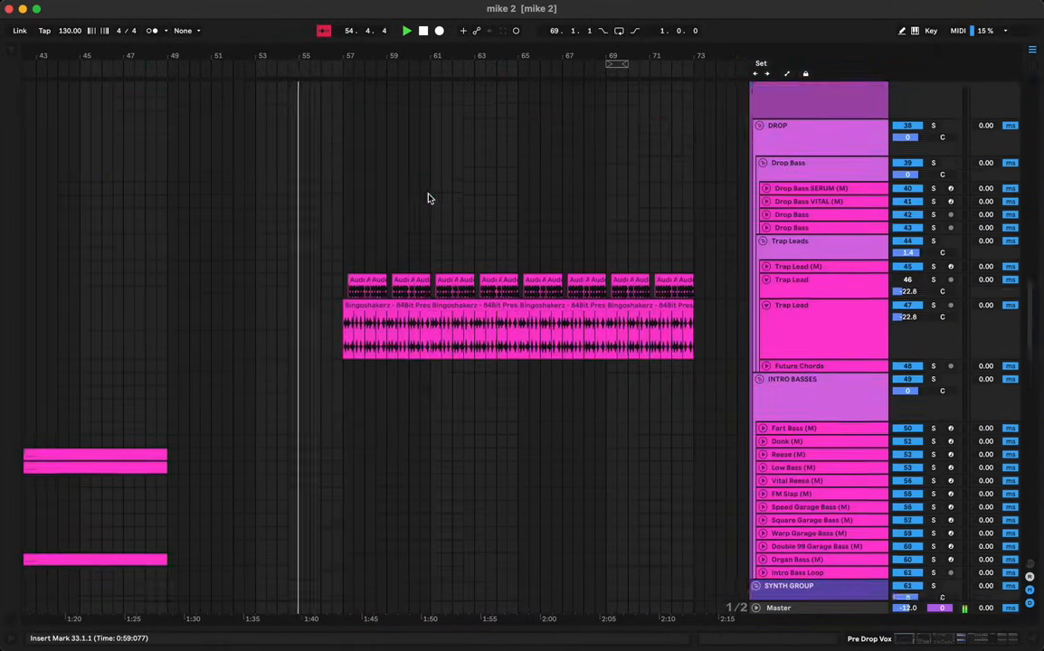
scroll(429, 198, "down", 20)
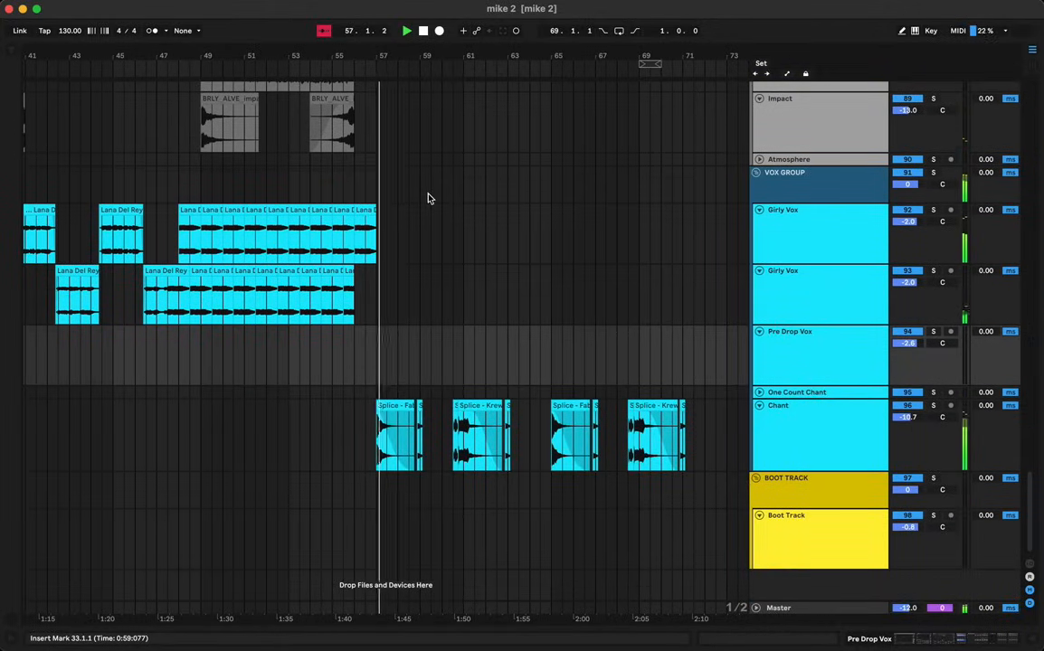
left_click(375, 367)
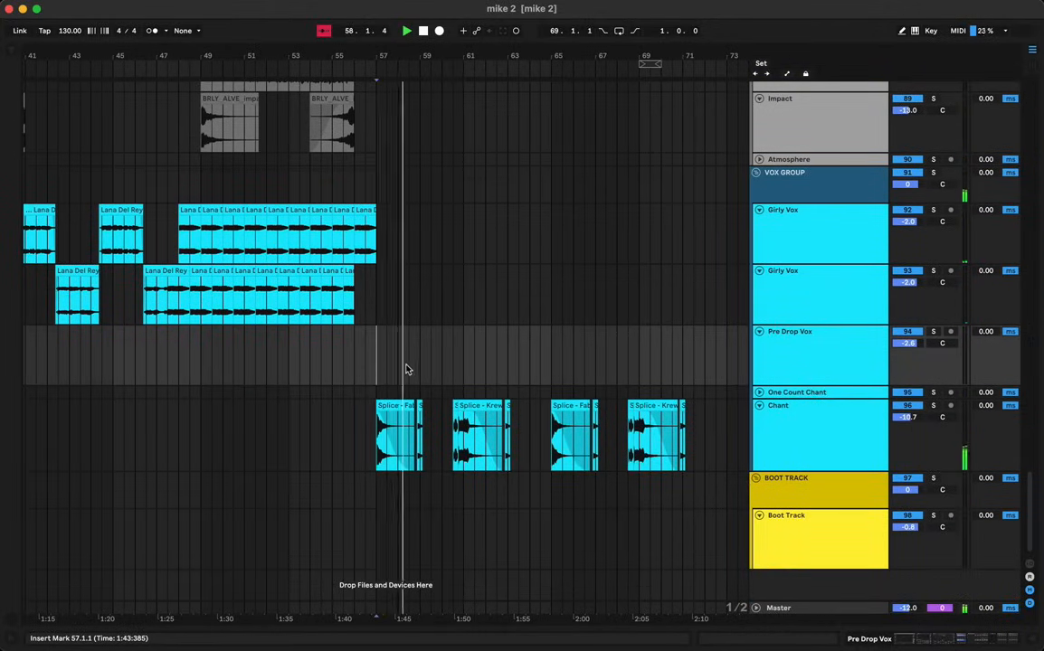
scroll(422, 367, "up", 1)
scroll(419, 366, "up", 20)
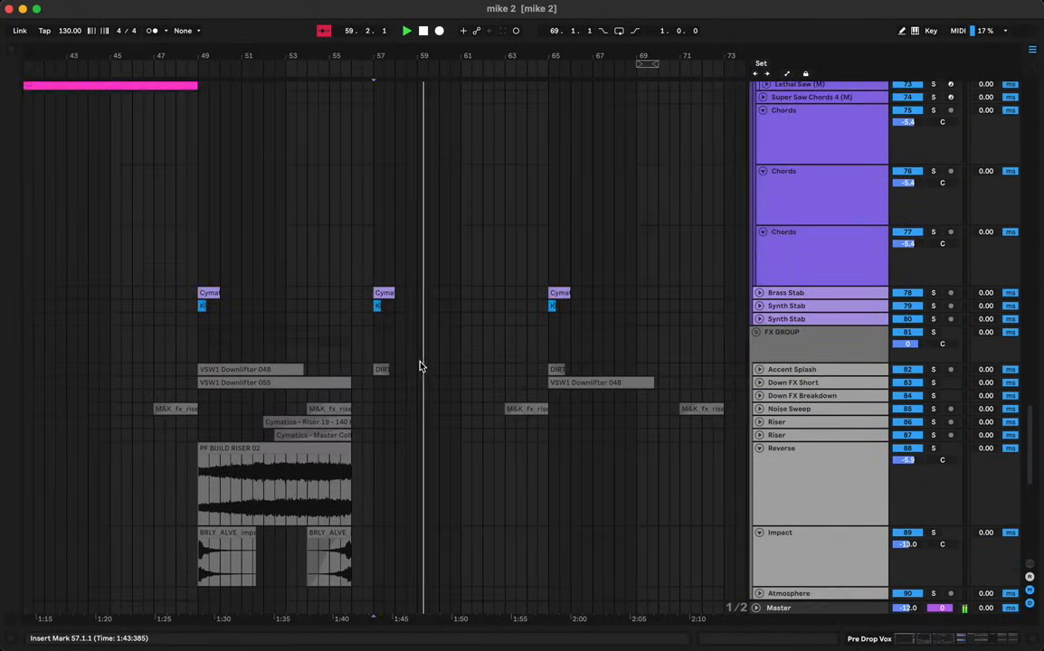
scroll(420, 366, "up", 10)
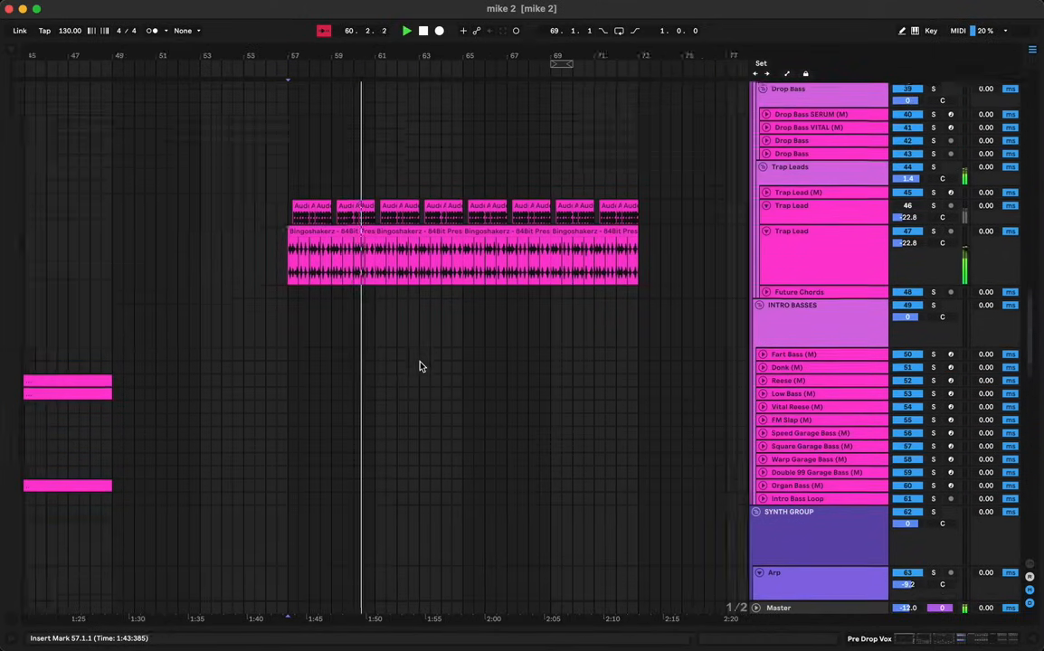
scroll(419, 365, "up", 15)
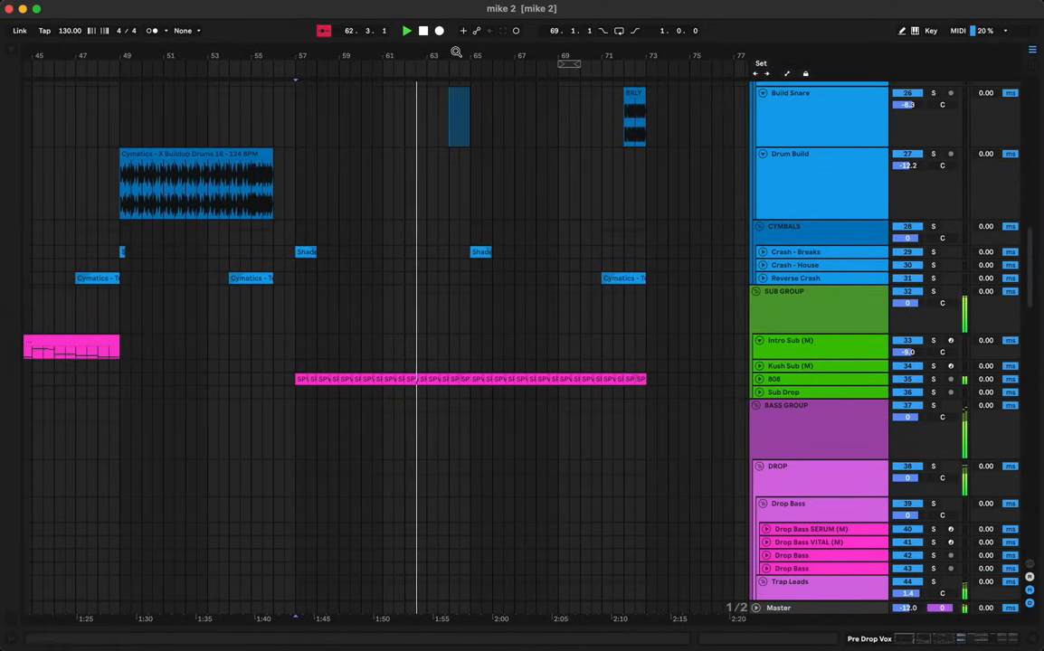
Step: Delete the 808 clips in bar 64 and set the playback position to the start of that bar
left_click_drag(455, 51, 455, 69)
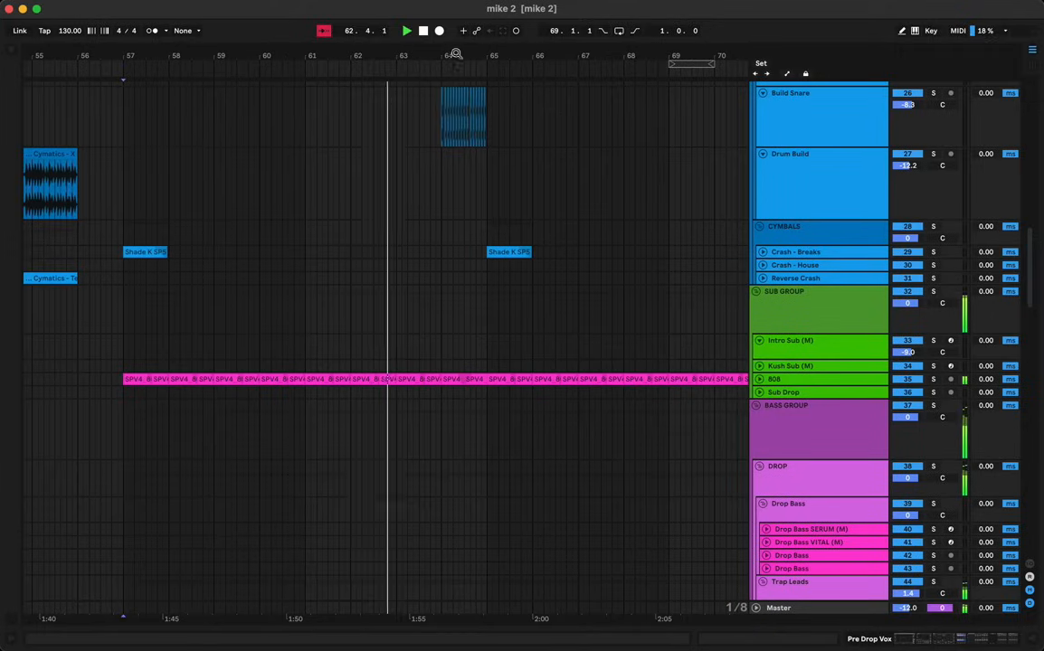
left_click(466, 378)
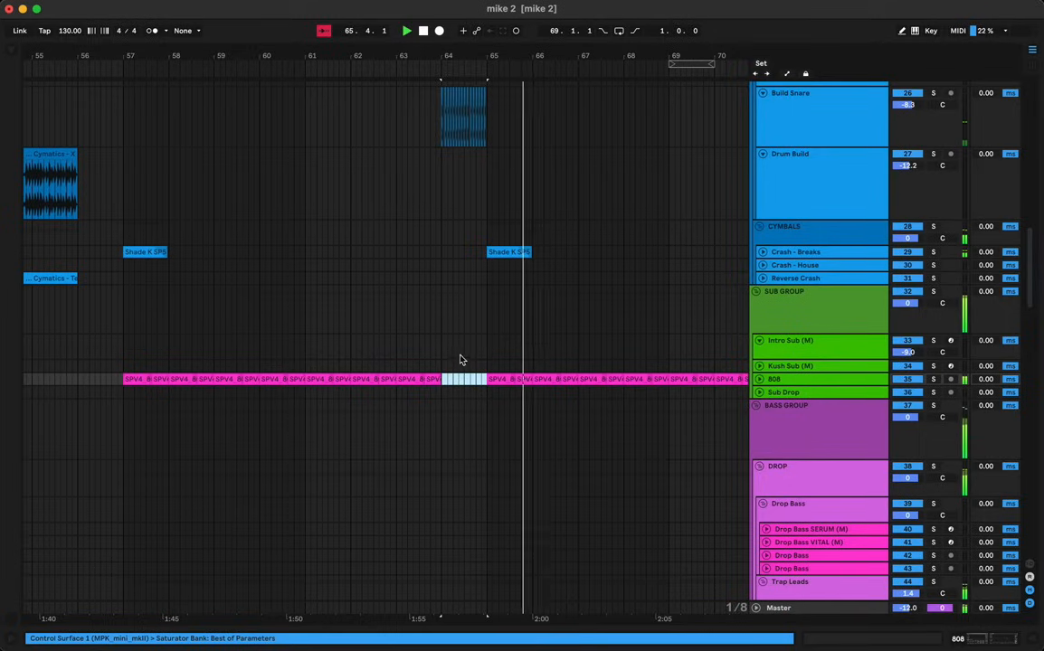
key("Delete")
left_click(445, 354)
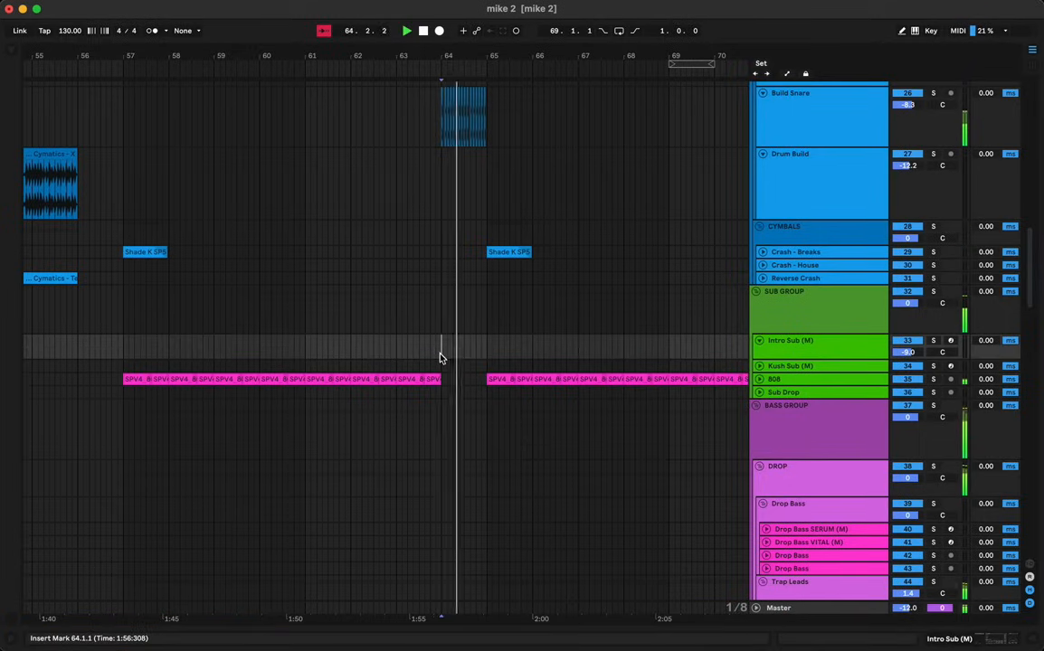
Step: Split bar 64 of the Bingoshakerz loop on the lower Trap Lead track into its own one-bar clip
scroll(449, 394, "down", 6)
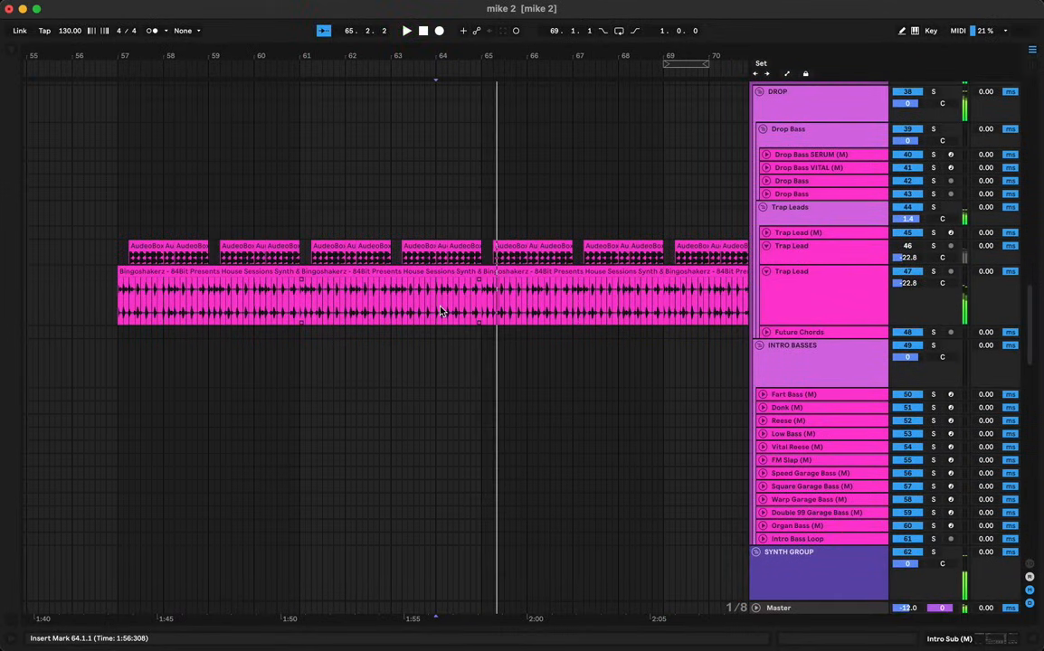
left_click(442, 313)
key("space")
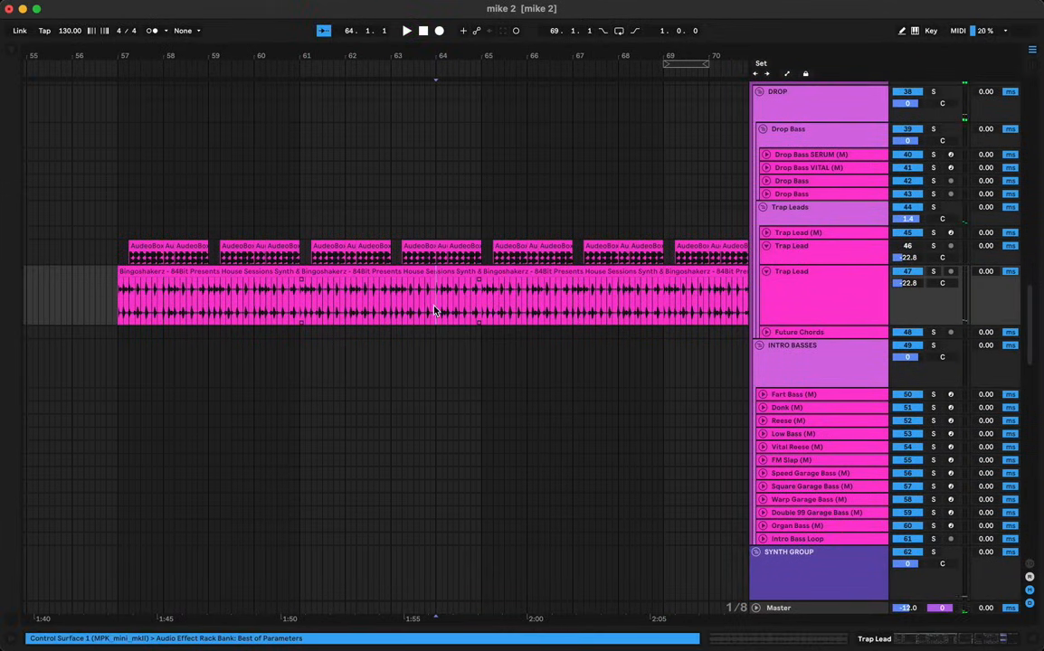
left_click_drag(435, 310, 481, 310)
key("super+e")
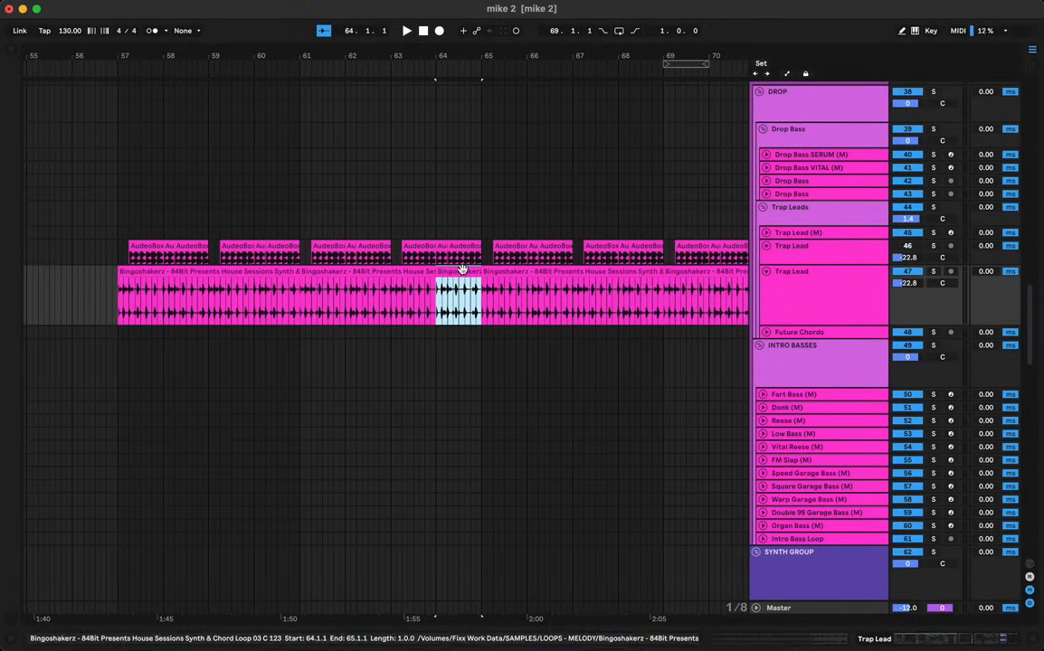
Step: Inspect the waveform of the bar 64 Trap Lead clip and listen to that section with the surrounding tracks
double_click(462, 271)
key("space")
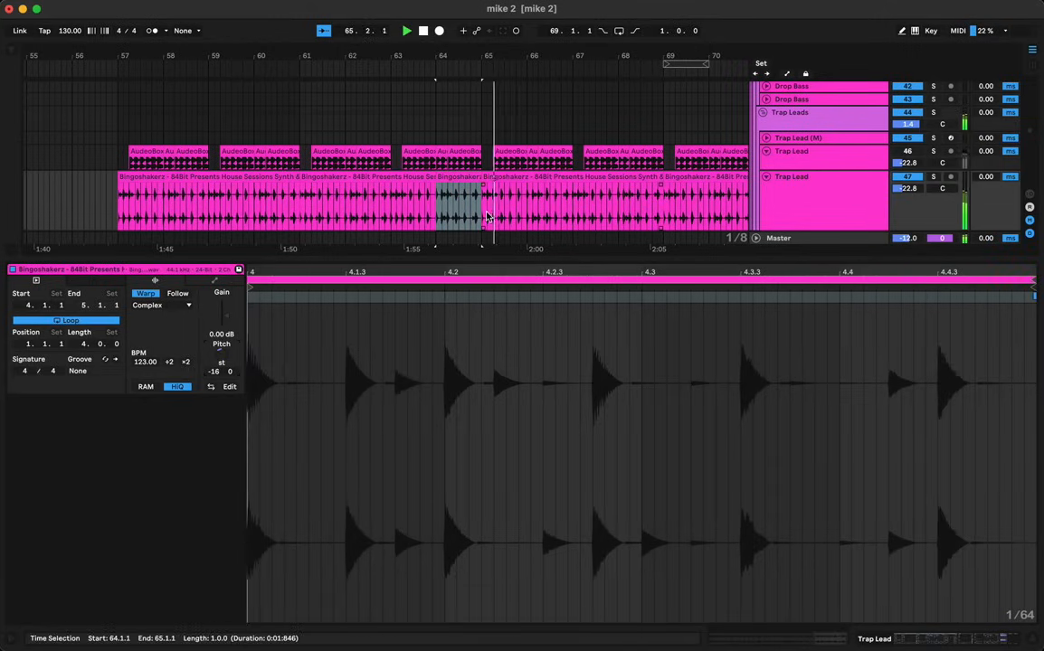
key("super+alt+l")
scroll(456, 277, "up", 10)
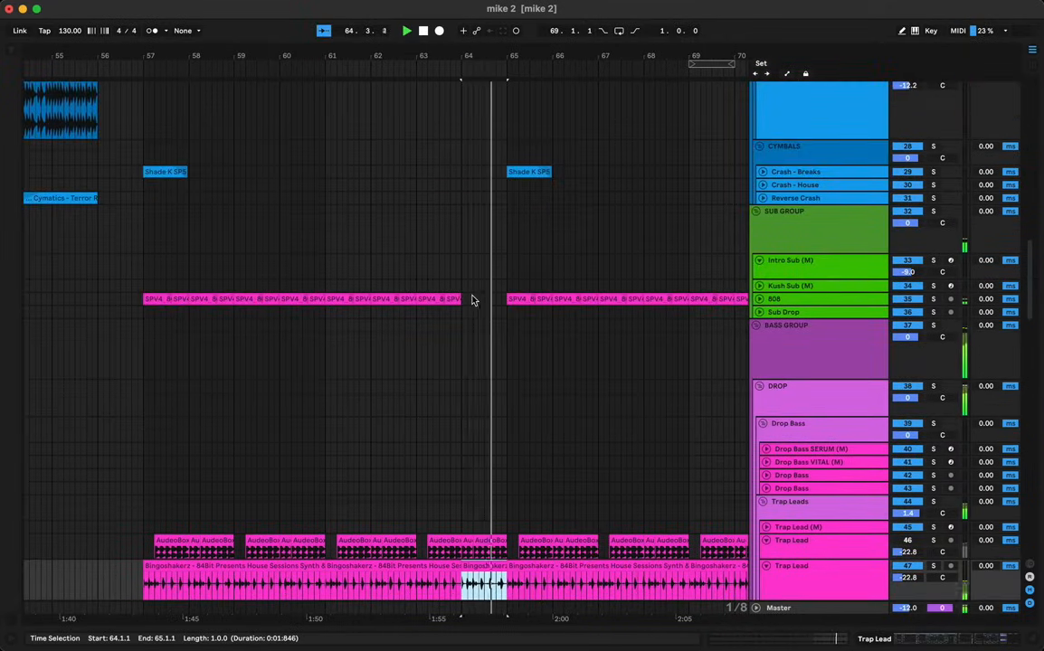
scroll(491, 392, "down", 15)
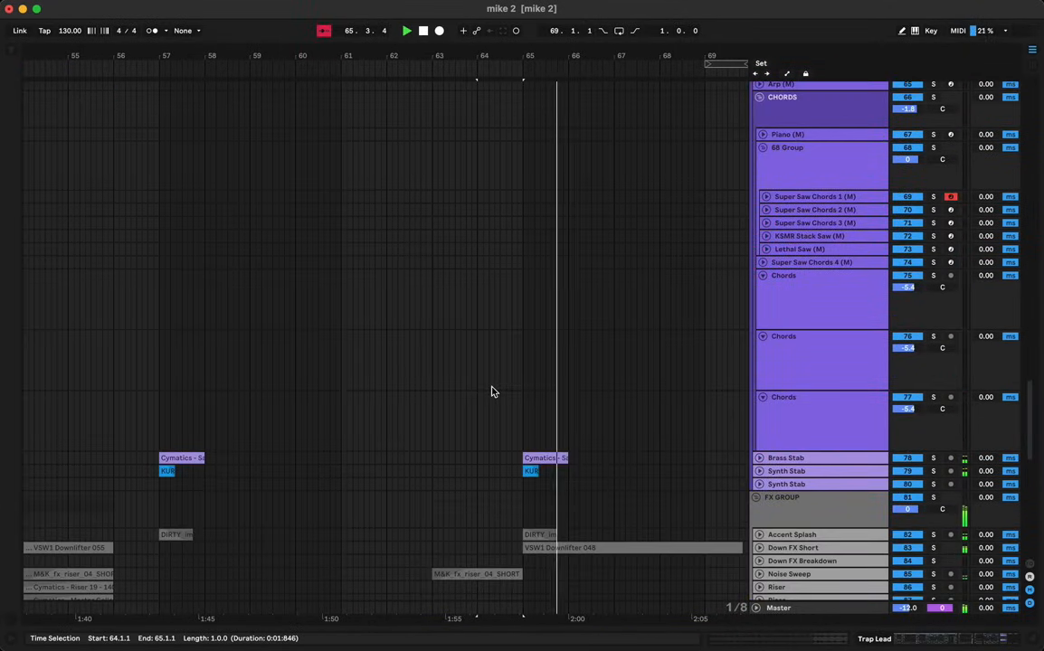
scroll(491, 392, "up", 4)
key("space")
key("space")
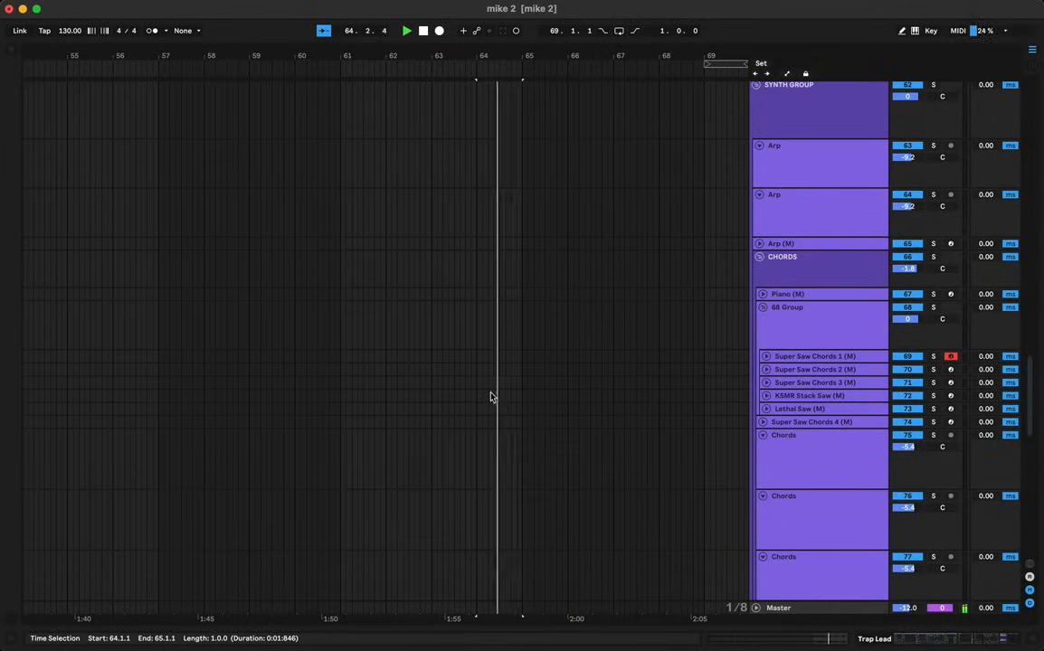
Step: Create an unlooped one-bar MIDI clip in bar 64 on the Super Saw Chords 1 track
left_click(490, 393)
key("space")
double_click(475, 356)
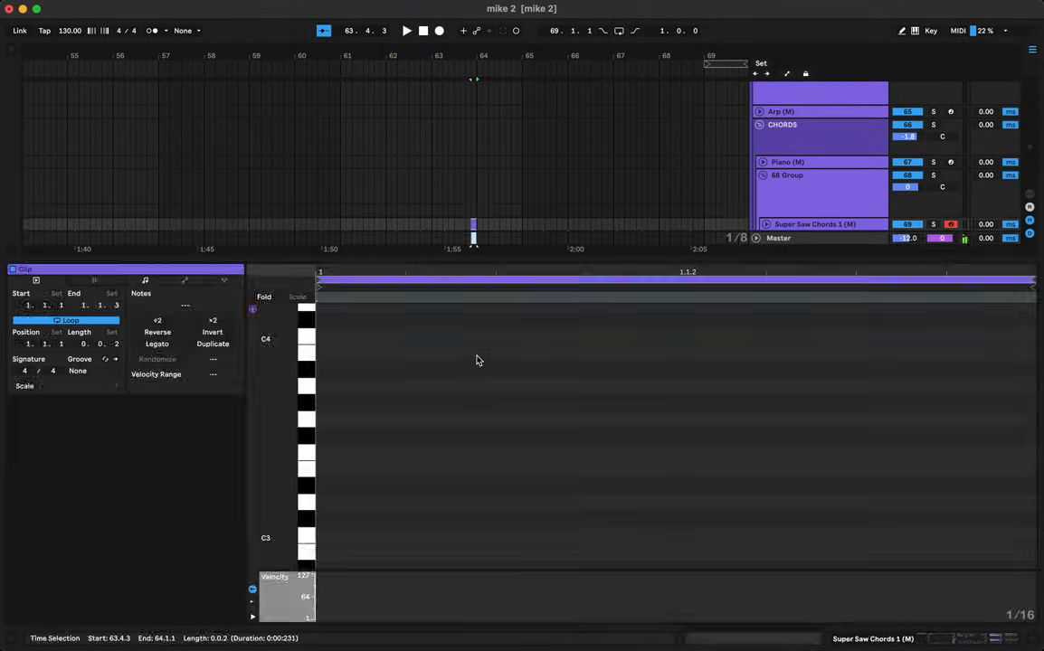
left_click(487, 214)
left_click(473, 223)
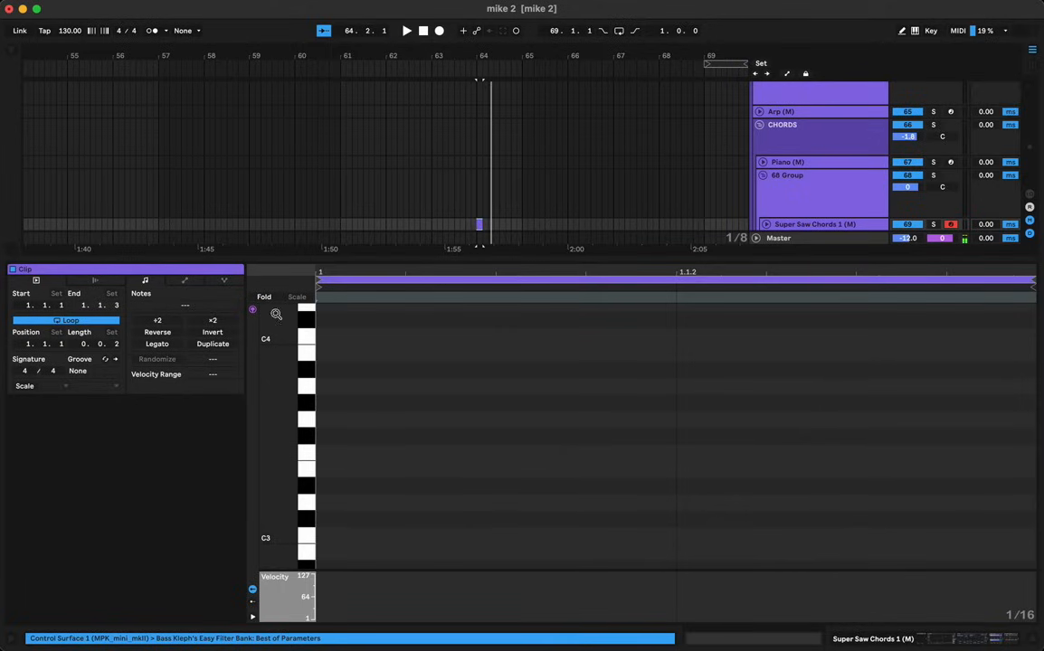
left_click(479, 224)
key("space")
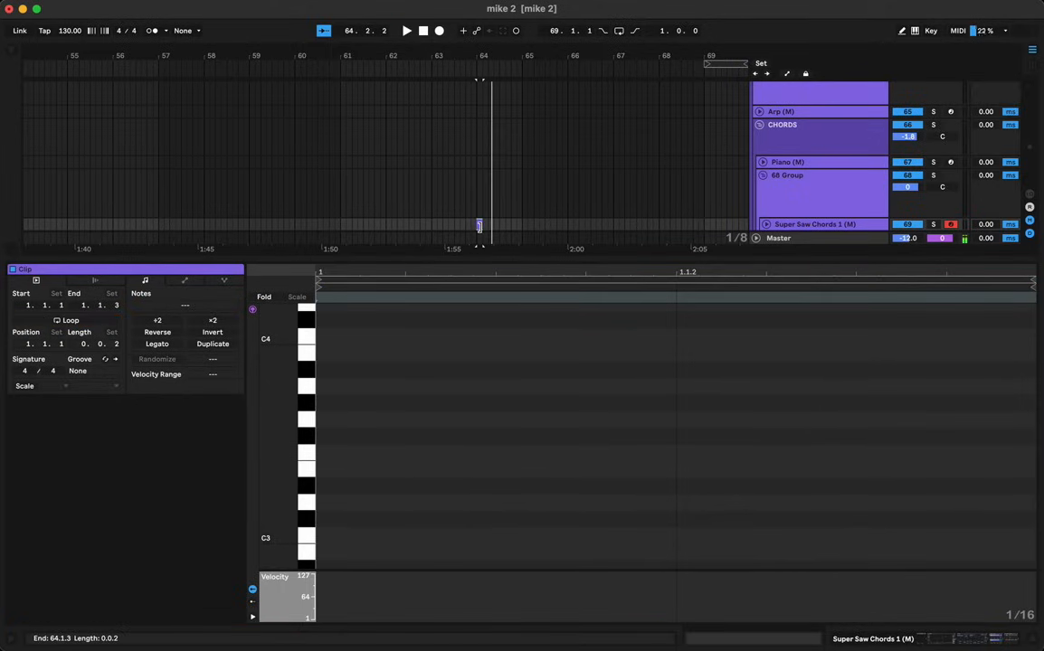
left_click_drag(479, 225, 522, 221)
Step: Add an F#3 note from 1.1.1 to 1.3.1 in the Super Saw Chords 1 clip and play it back
left_click(411, 217)
key("space")
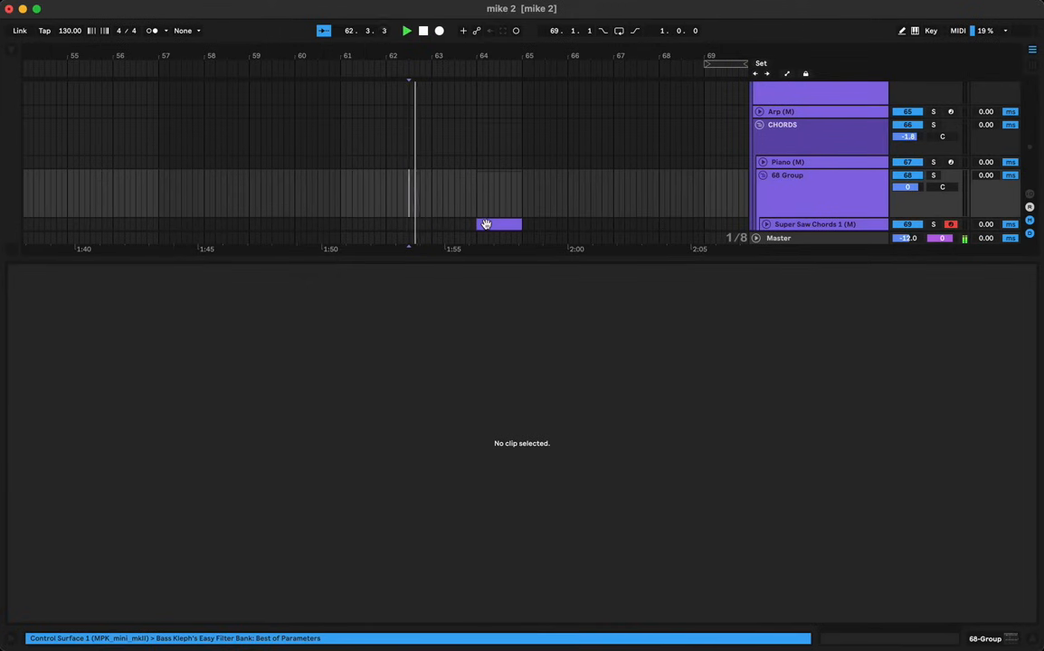
left_click(507, 223)
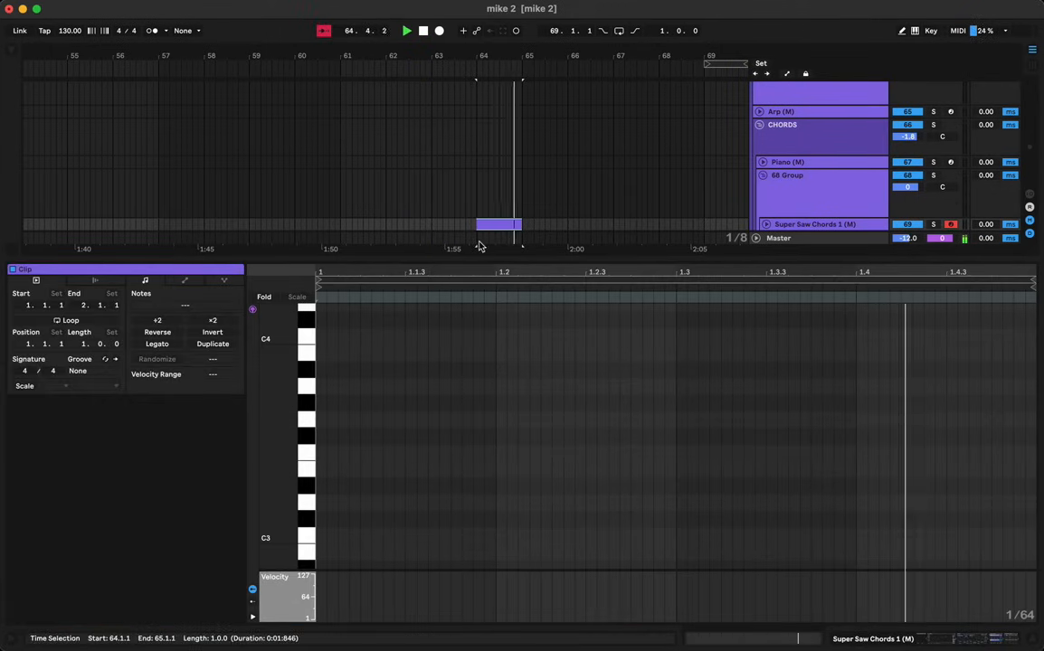
key("space")
double_click(324, 387)
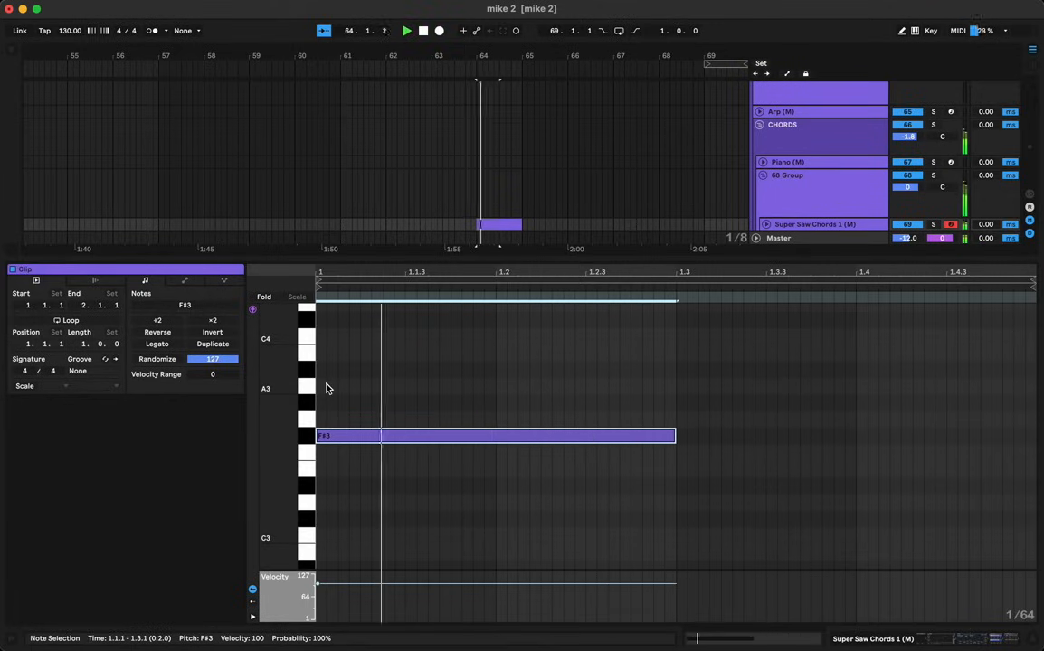
key("space")
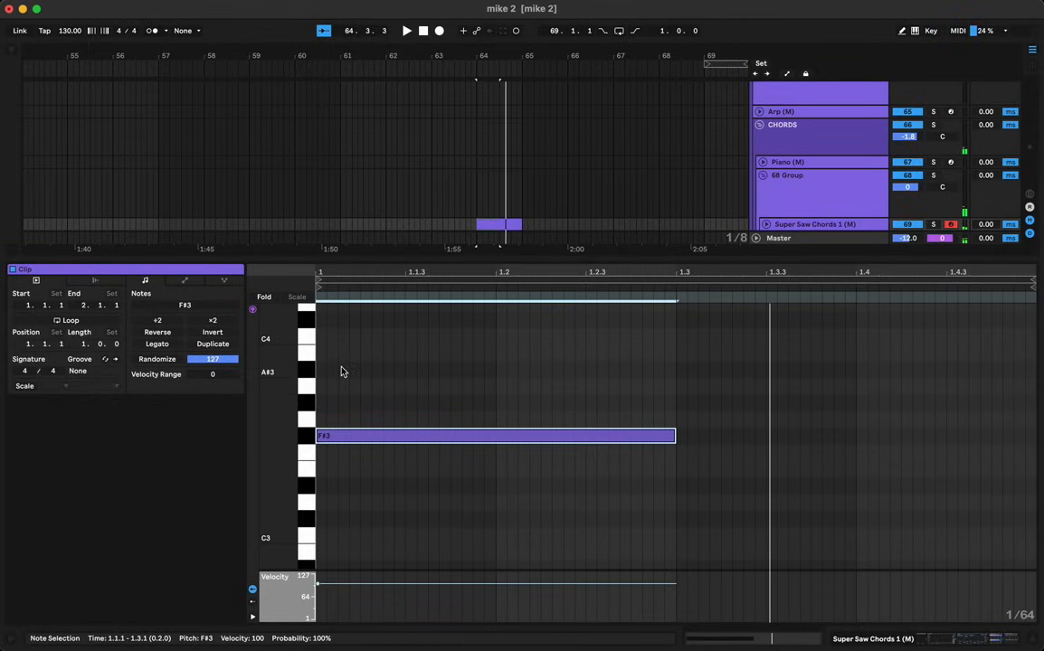
Step: Duplicate the F#3 note into the second half of the bar, transpose the copy to A3 and play the result
key("ctrl+d")
key("Up")
key("Up")
key("Up")
key("space")
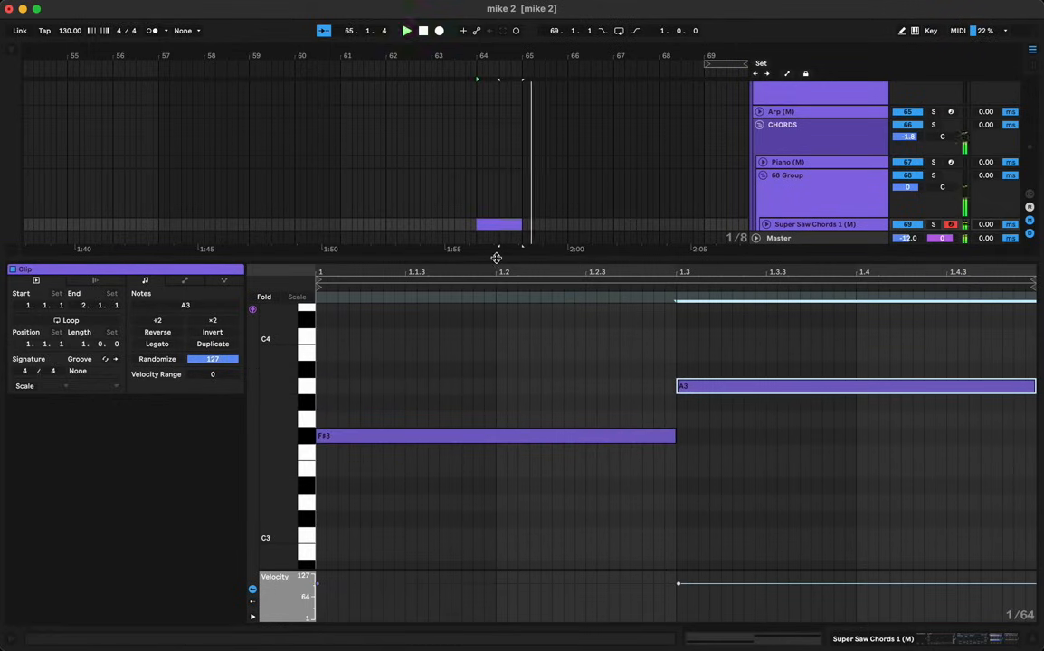
Step: Delete the one-bar Bingoshakerz clip in bar 64 from the lower Trap Lead track while playing the section
key("space")
key("super+alt+l")
scroll(537, 413, "up", 15)
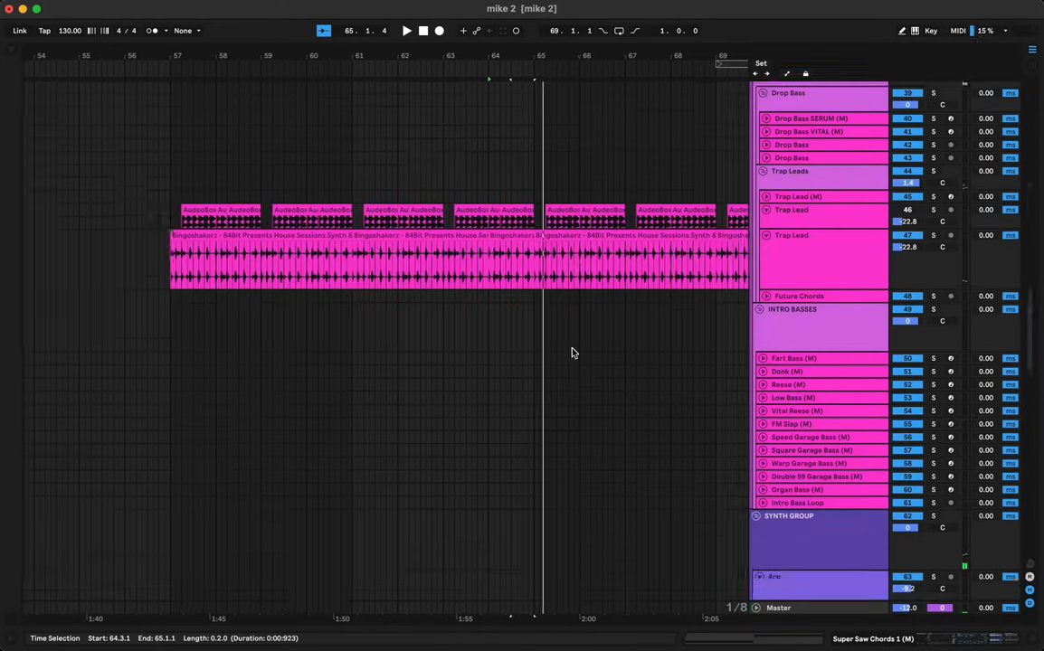
left_click(538, 320)
left_click(533, 343)
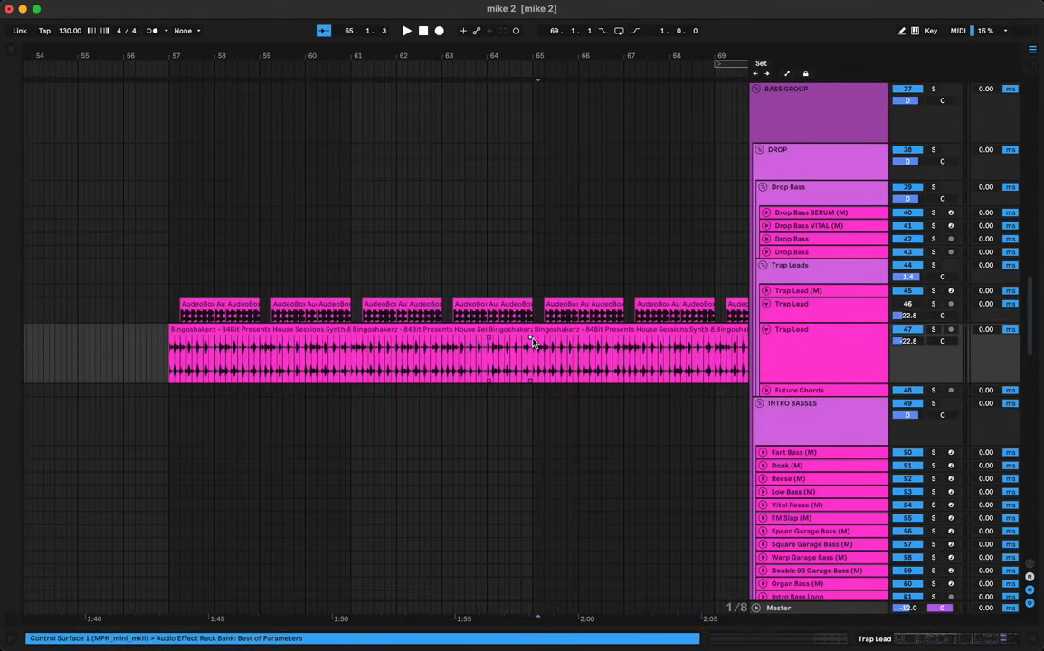
key("space")
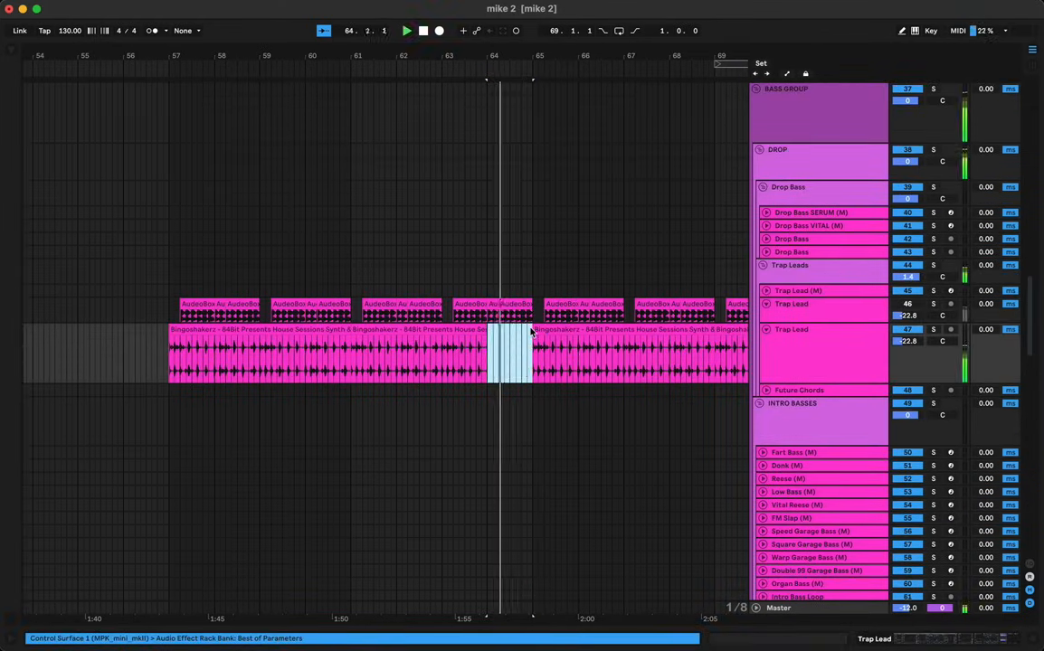
key("Delete")
left_click(475, 282)
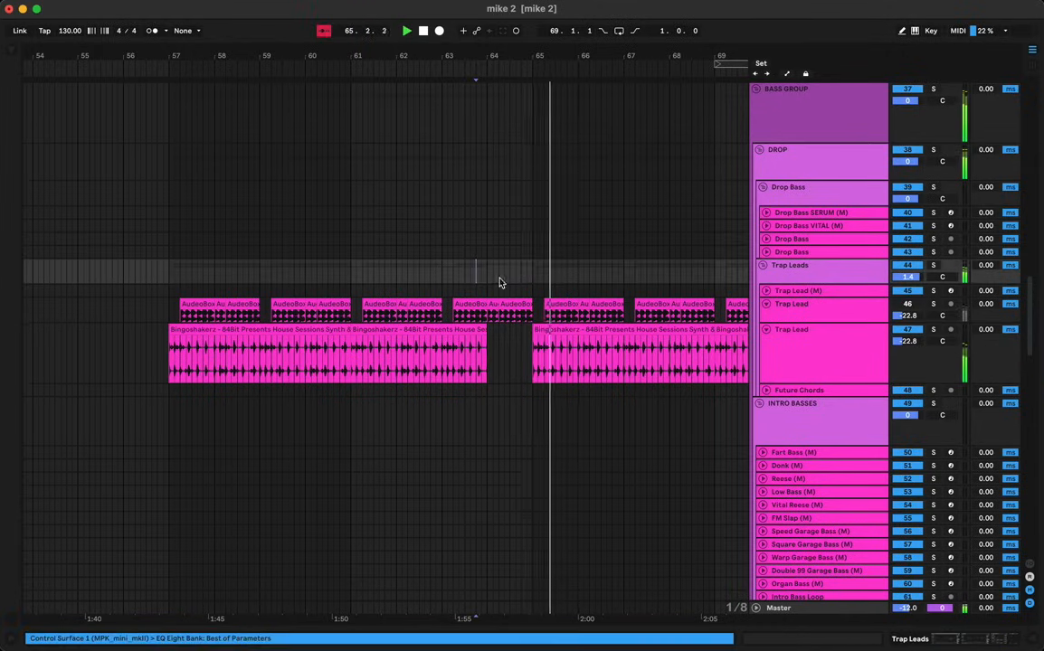
Step: Copy the bar 64 Super Saw Chords 1 clip to Super Saw Chords 2, Super Saw Chords 3, KSMR Stack Saw and Lethal Saw
scroll(515, 276, "down", 5)
scroll(515, 276, "down", 10)
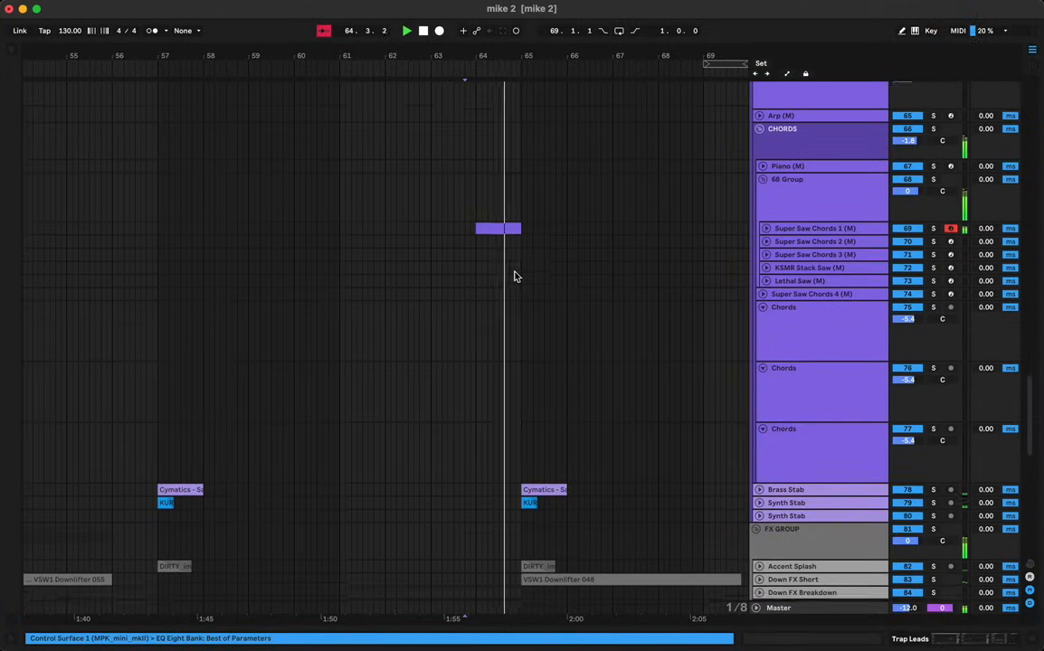
right_click(515, 277)
key("Escape")
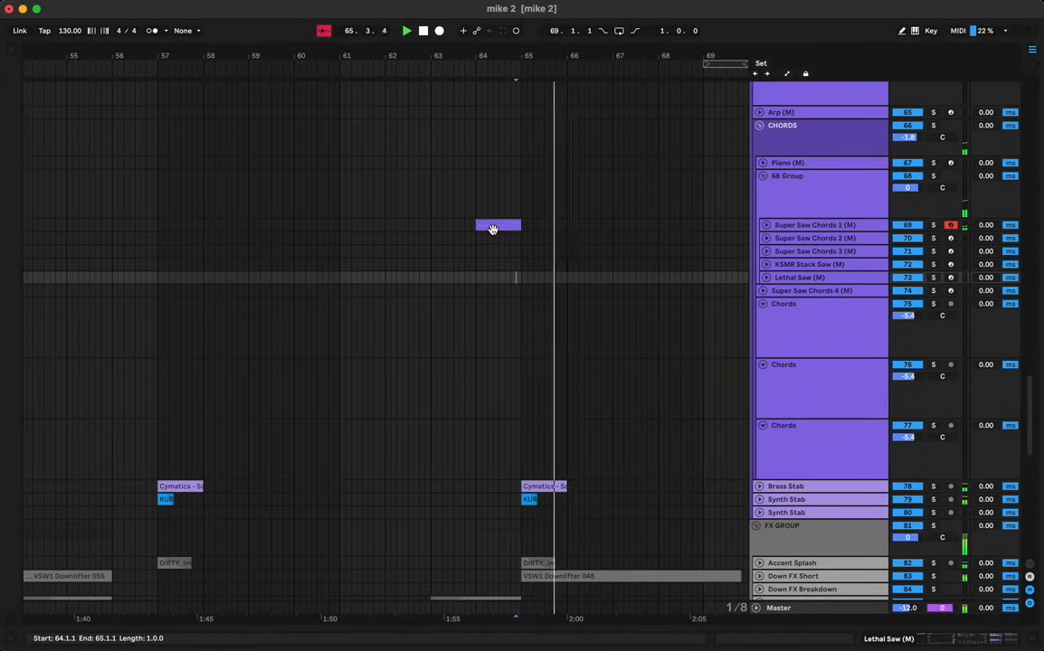
left_click(492, 226)
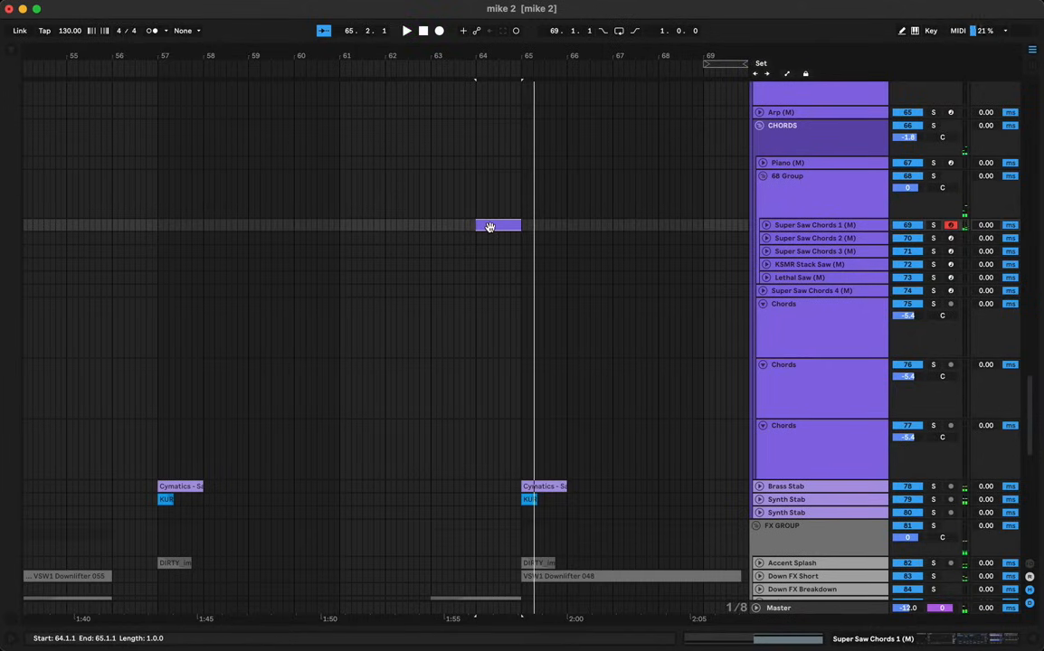
left_click_drag(489, 234, 490, 278)
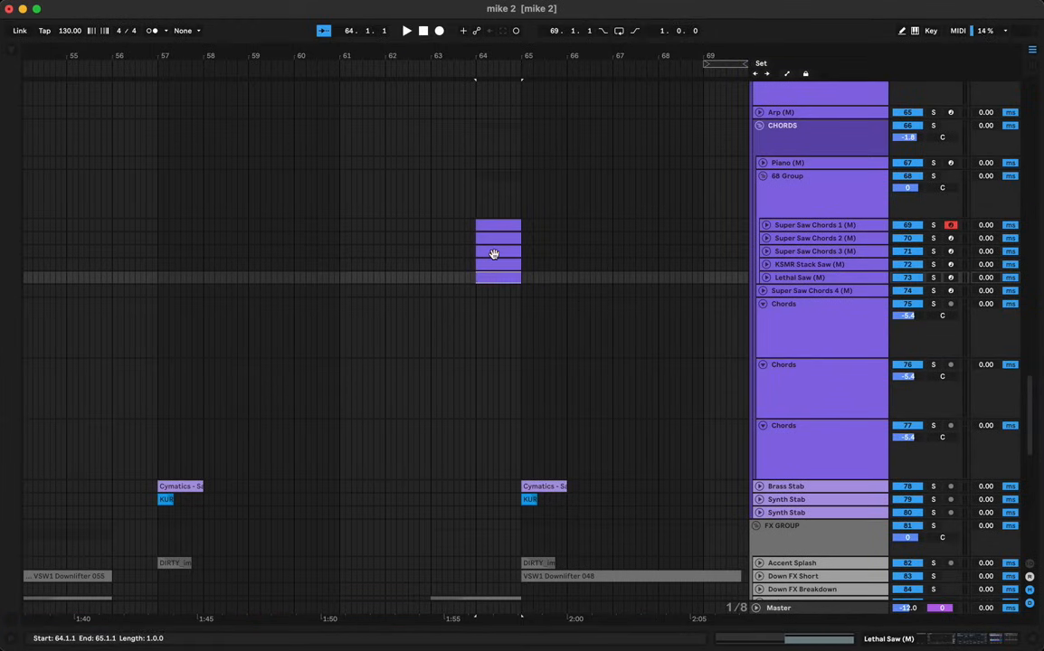
Step: Open the five layered bar 64 saw clips together, copy the first-half F#3 note down to A2 and play it back
key("space")
left_click(498, 224)
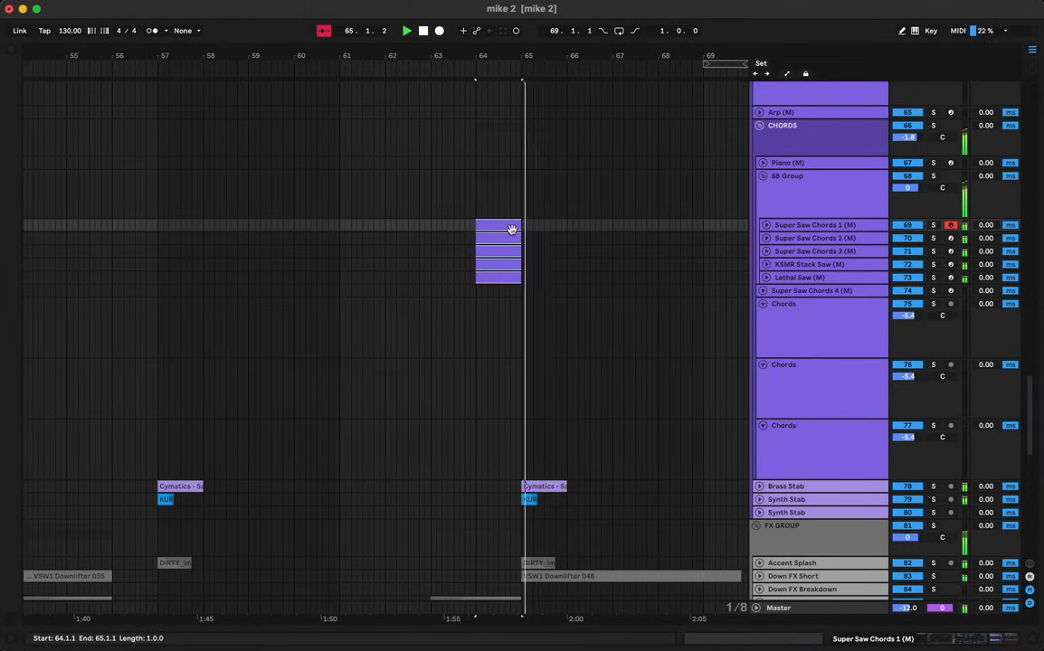
double_click(498, 225)
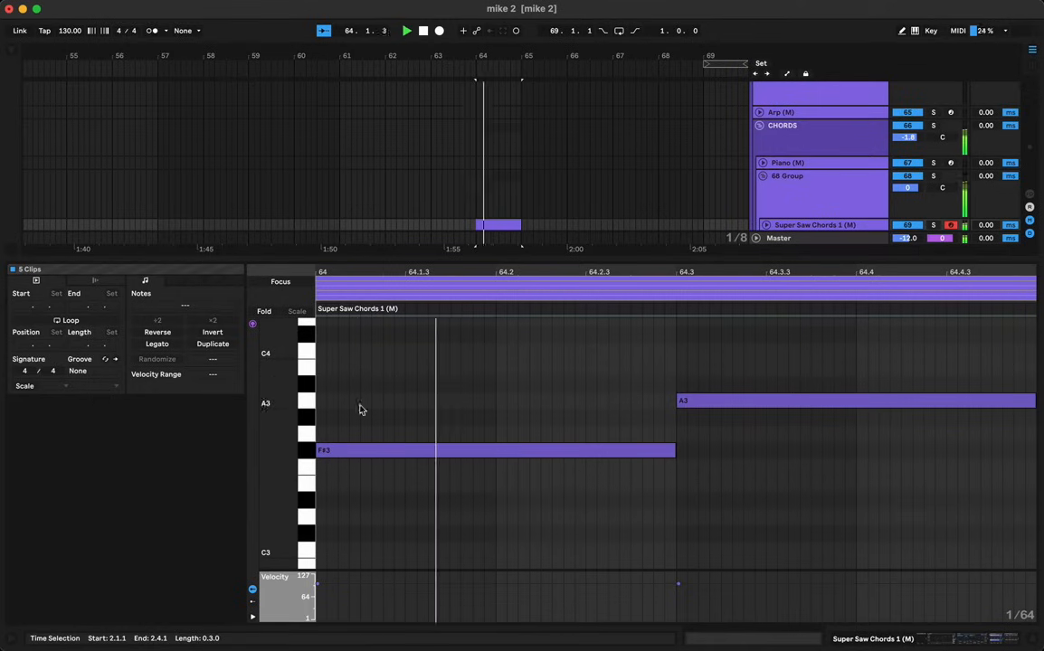
left_click(431, 424)
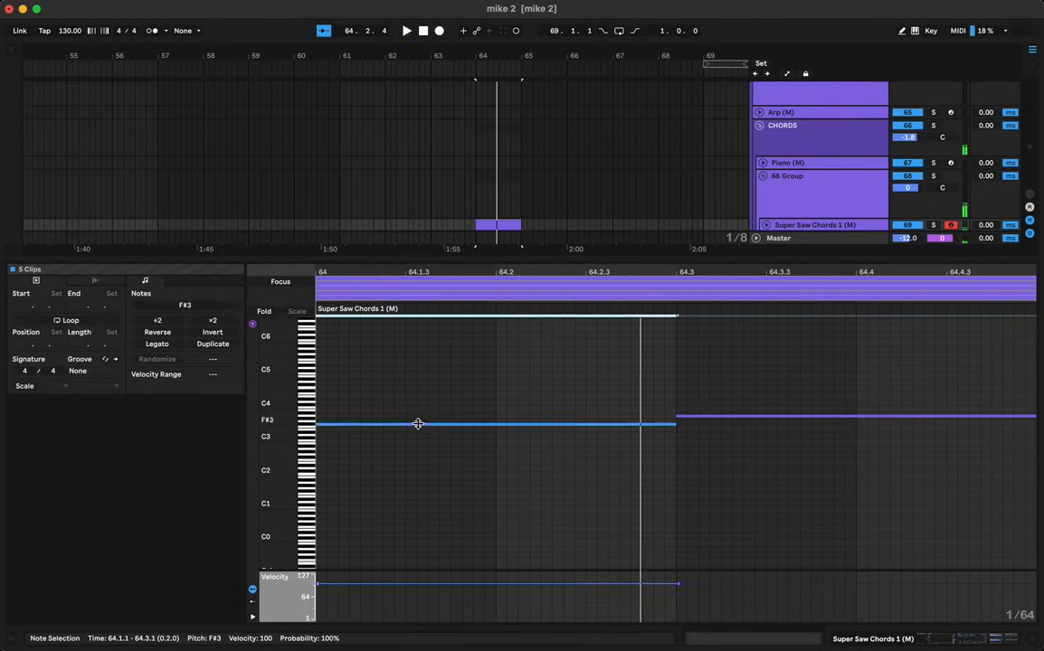
left_click_drag(419, 430, 420, 454)
key("space")
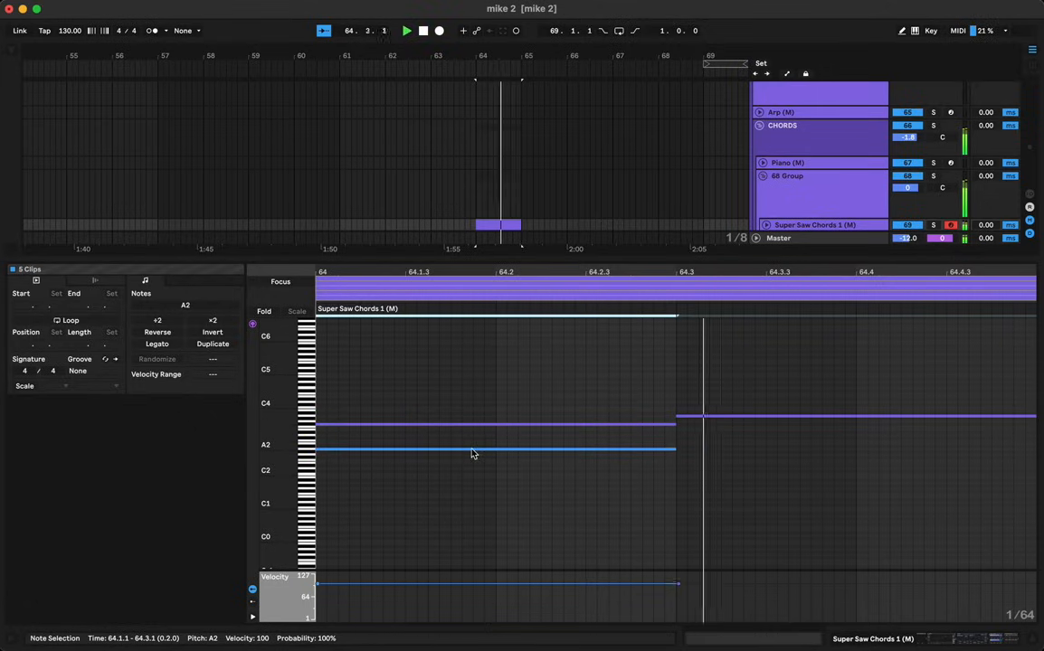
Step: Copy the A2 note into the second half of the bar as C3 and play the section back
left_click_drag(458, 453, 822, 445)
key("space")
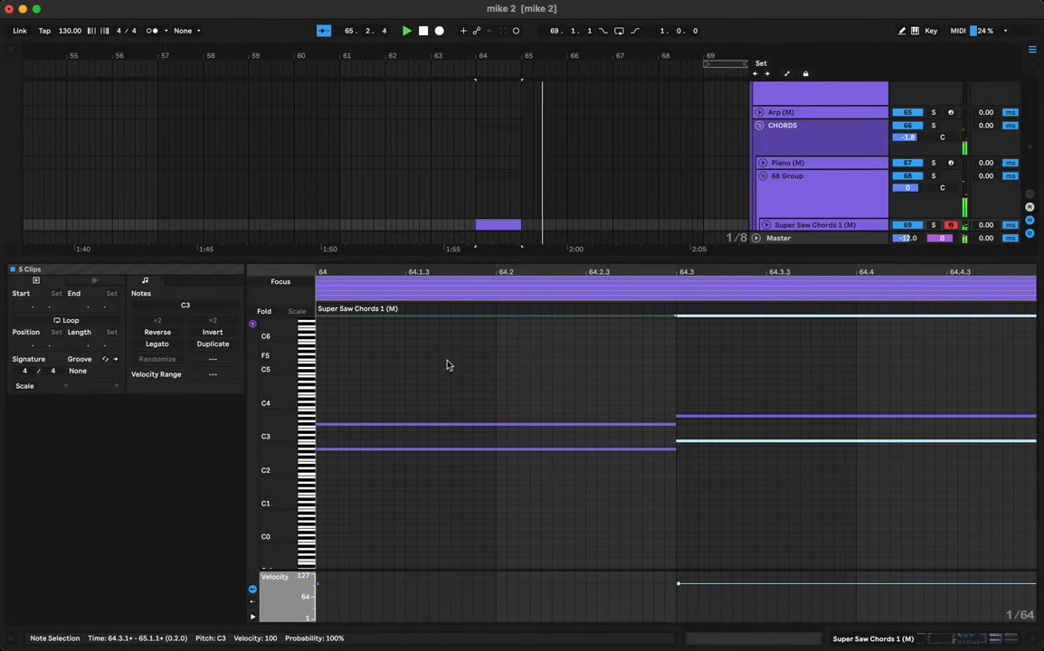
left_click(419, 449)
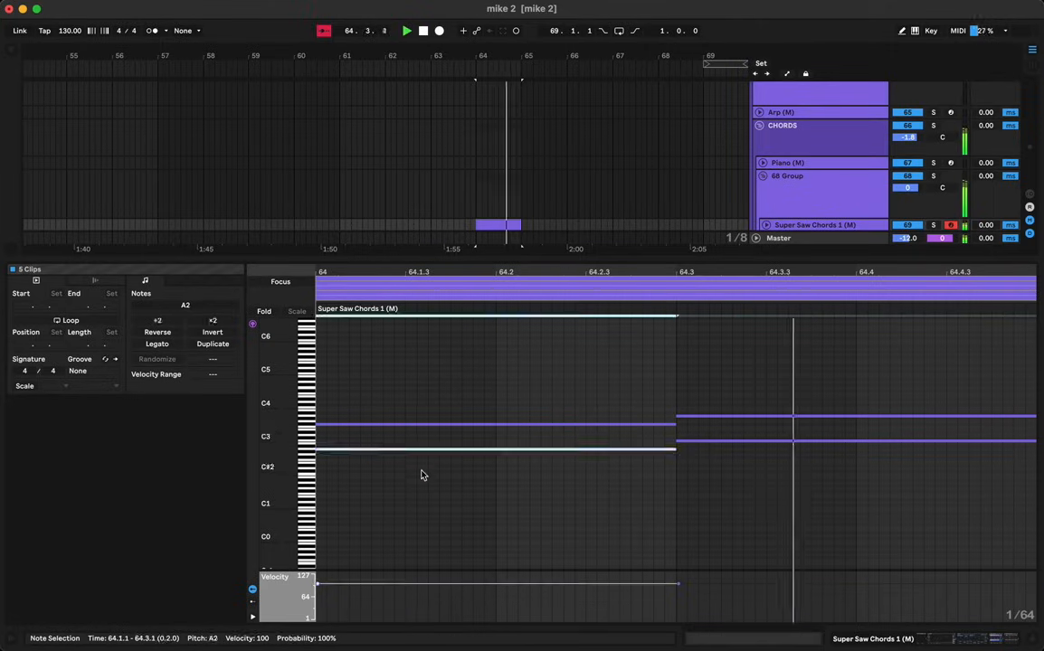
key("space")
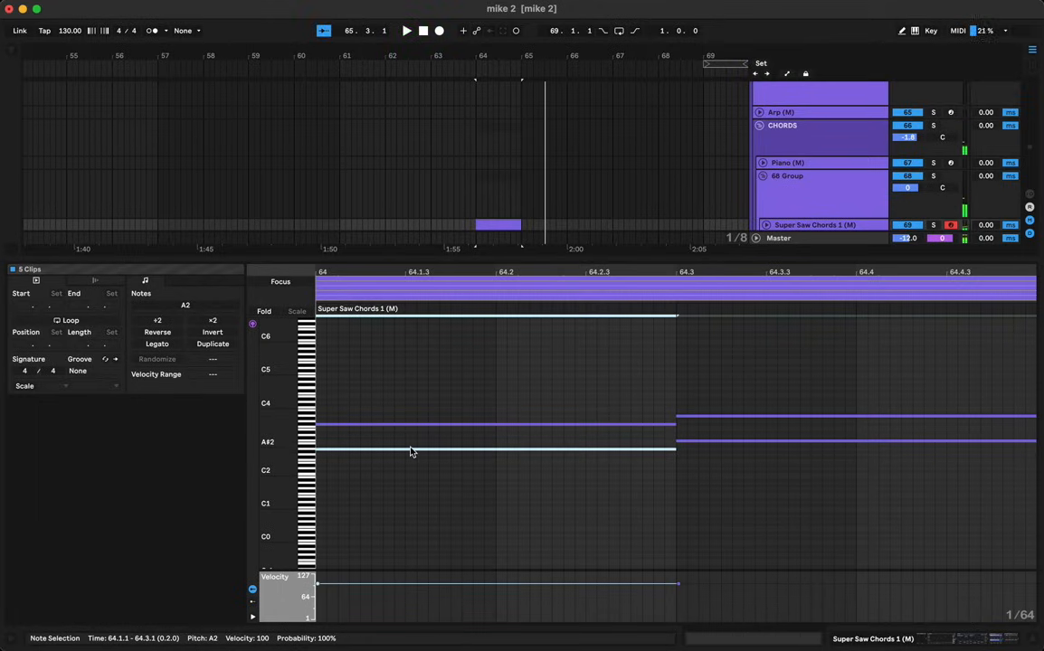
Step: Copy the first-half A2 note an octave down to A1 and play the result
left_click(411, 447)
left_click(410, 450)
left_click(413, 439)
left_click(413, 447)
left_click_drag(413, 450, 414, 489)
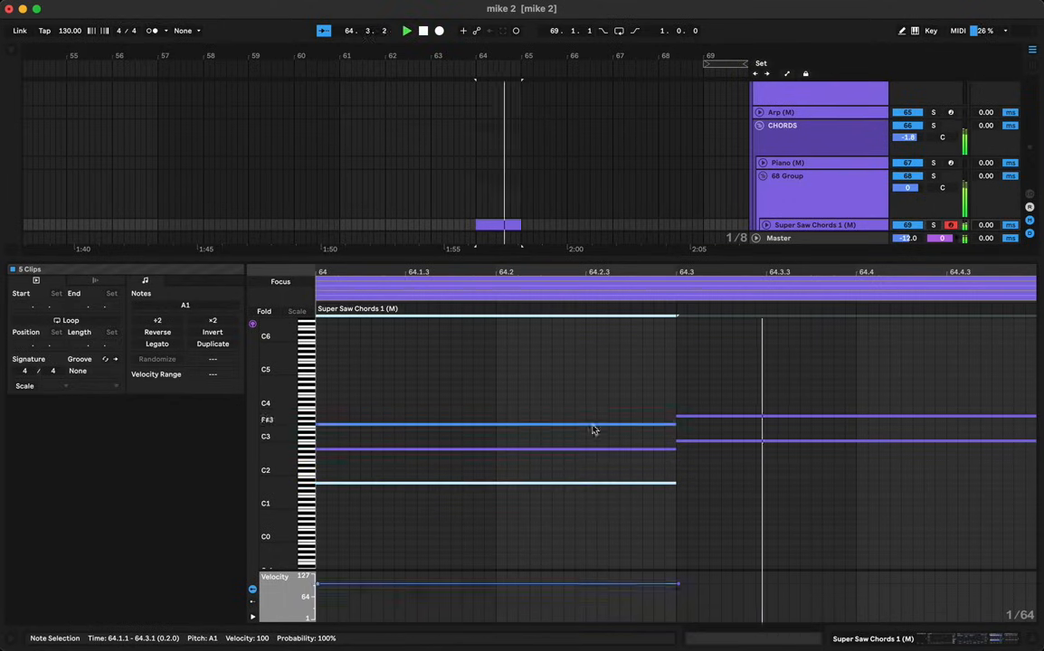
Step: Copy the second-half C3 note to the low register, transpose the copy to C2 and audition it
left_click(737, 441)
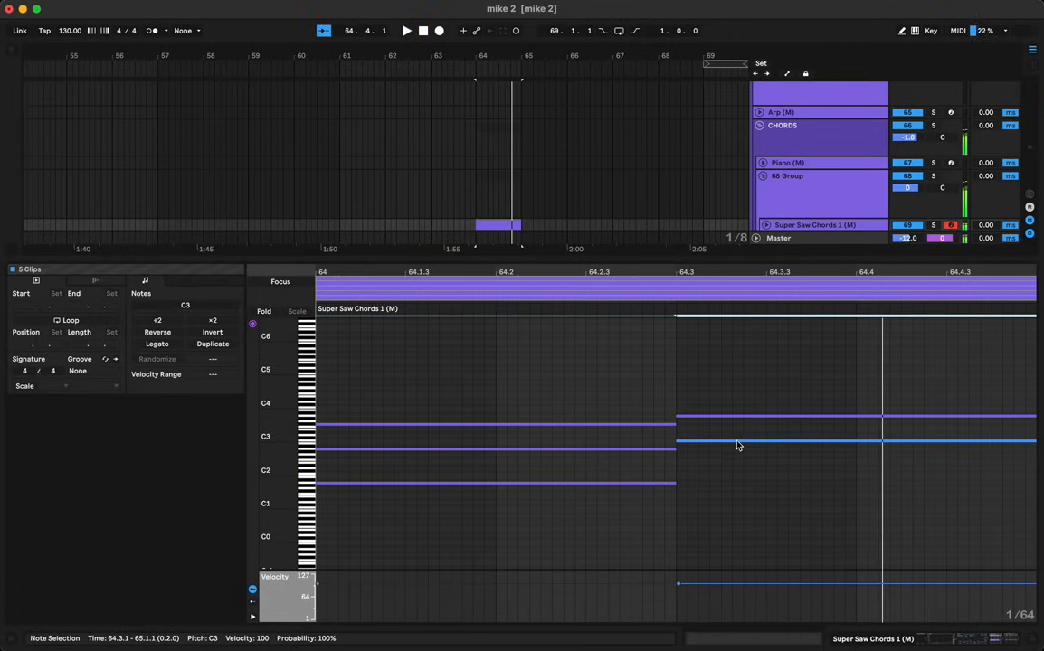
left_click_drag(736, 443, 737, 492)
key("space")
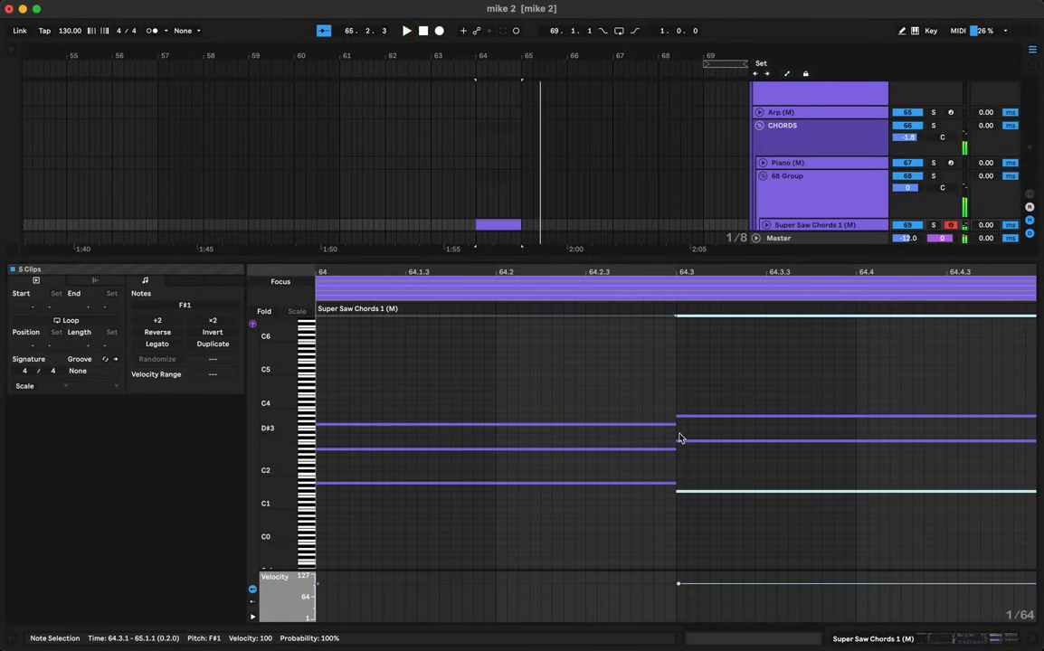
key("Up")
key("Up")
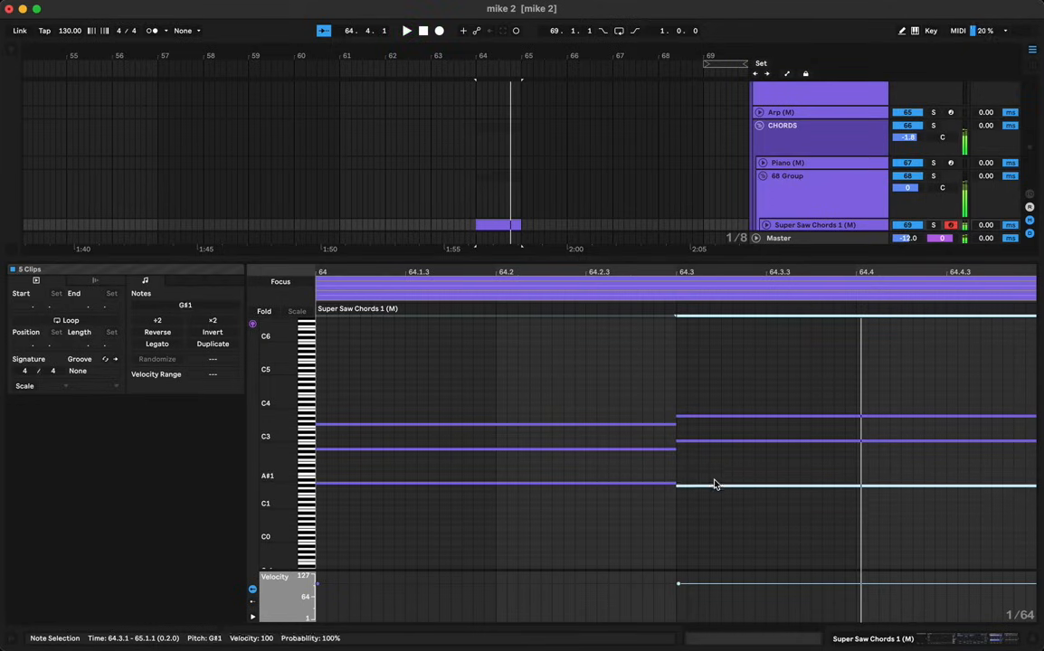
key("Up")
key("Up")
key("Up")
key("Up")
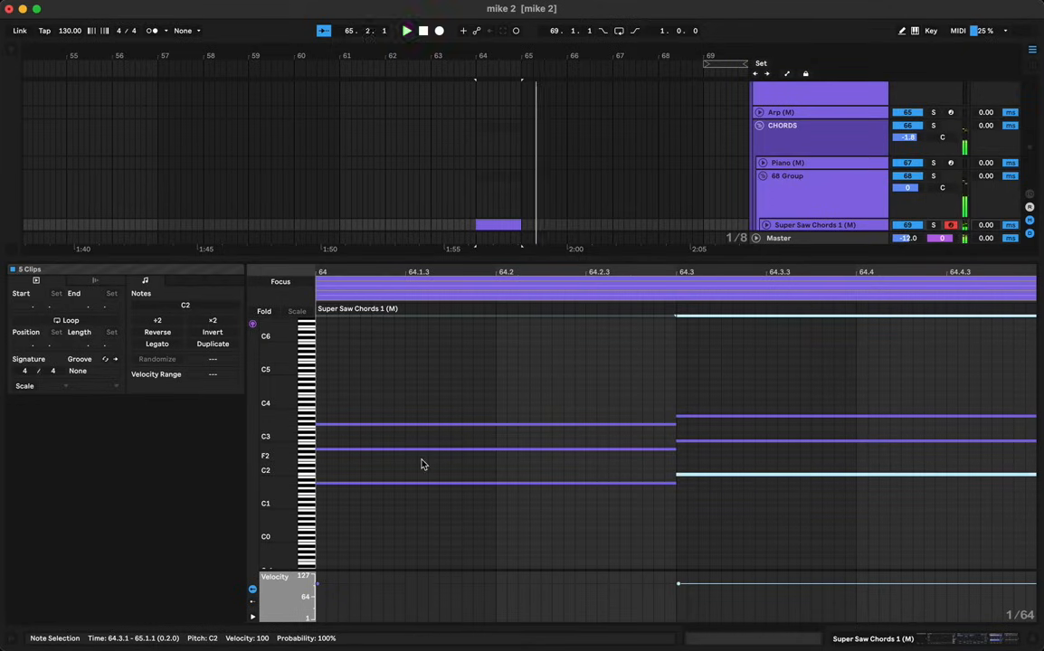
Step: Copy the first-half F#3 note up to A3 and the second-half A3 note up to C4, playing the chords back
left_click(418, 425)
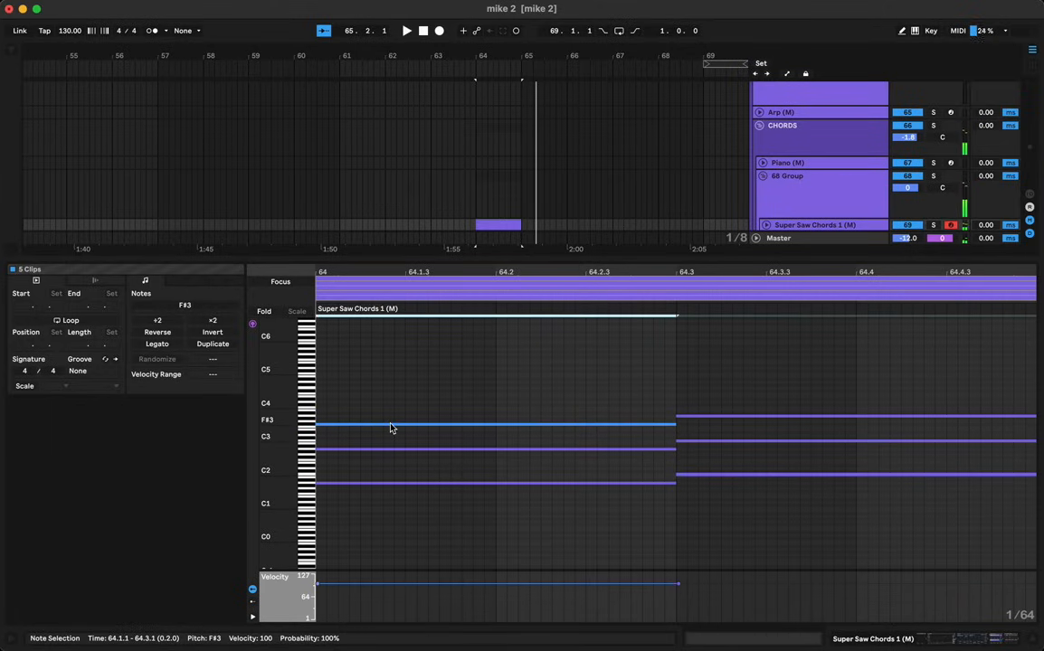
left_click_drag(390, 424, 390, 420)
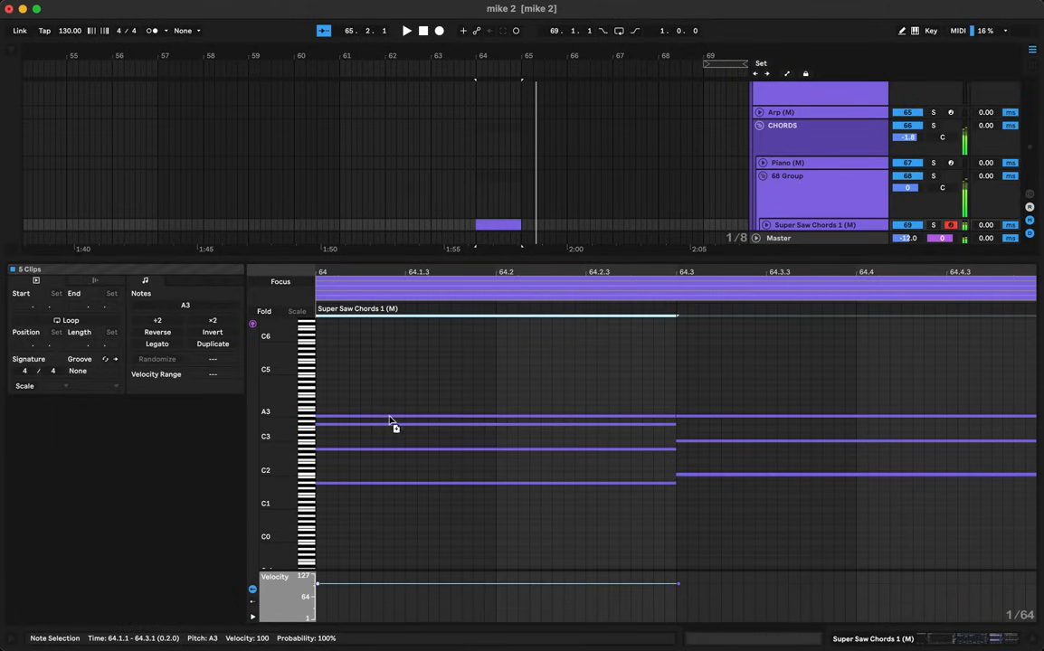
key("space")
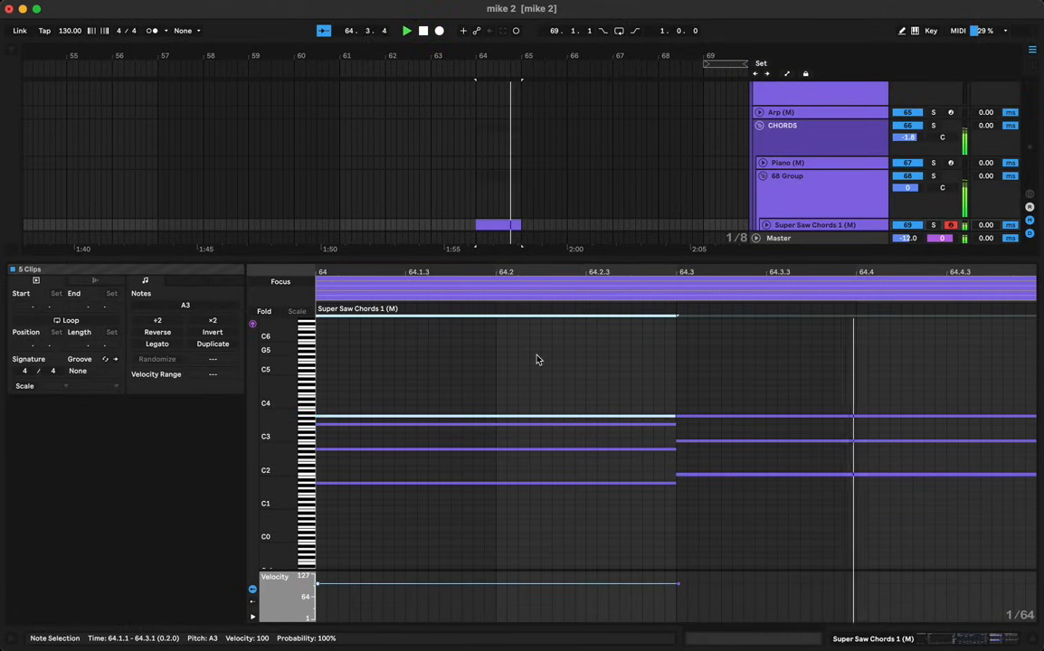
left_click(703, 418)
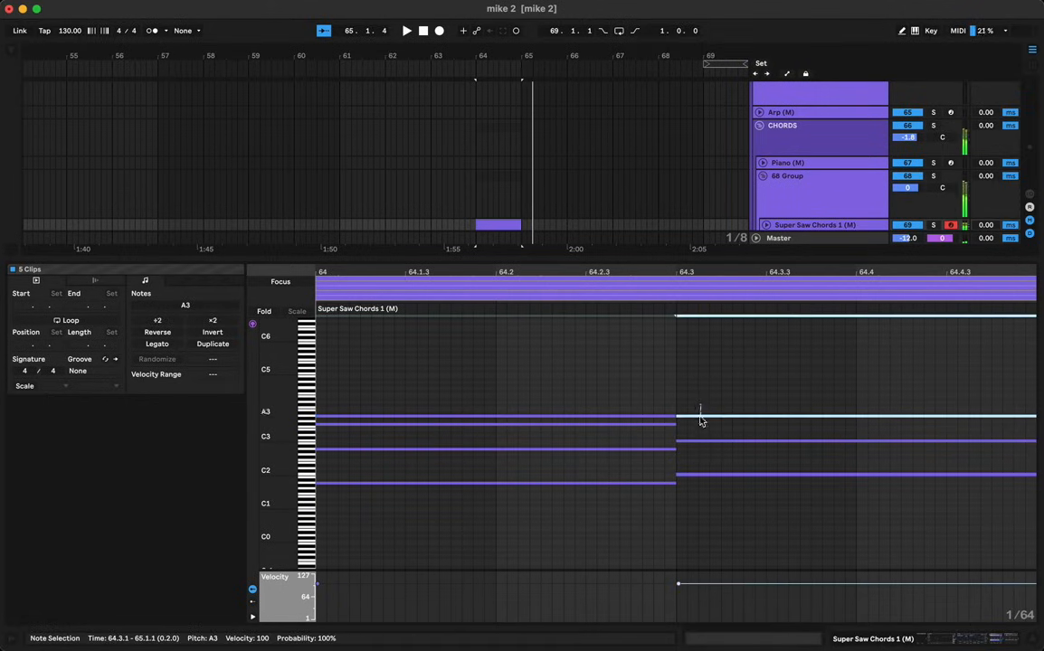
left_click_drag(699, 418, 697, 410)
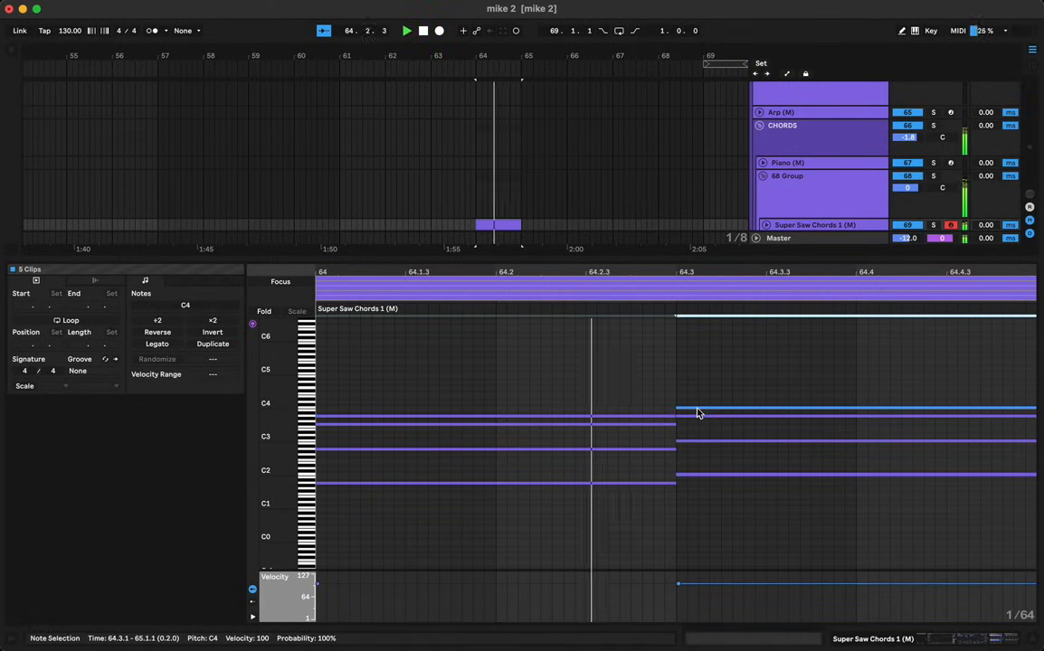
left_click(587, 374)
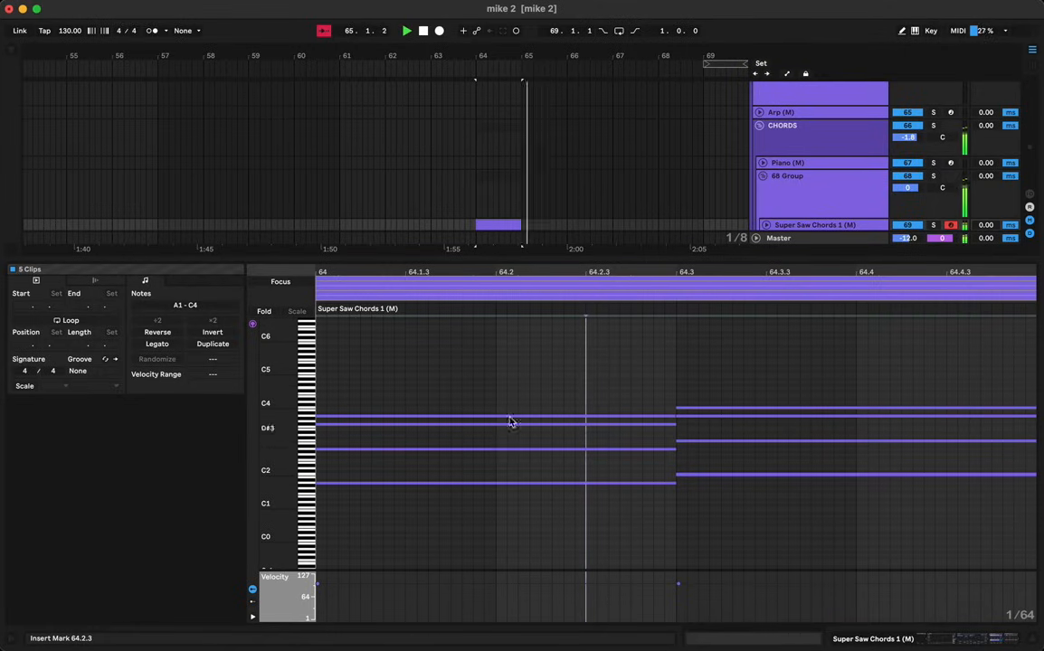
Step: Copy the first-half A1 note upward, transpose the copy to C#3 and play the chord back
left_click(477, 483)
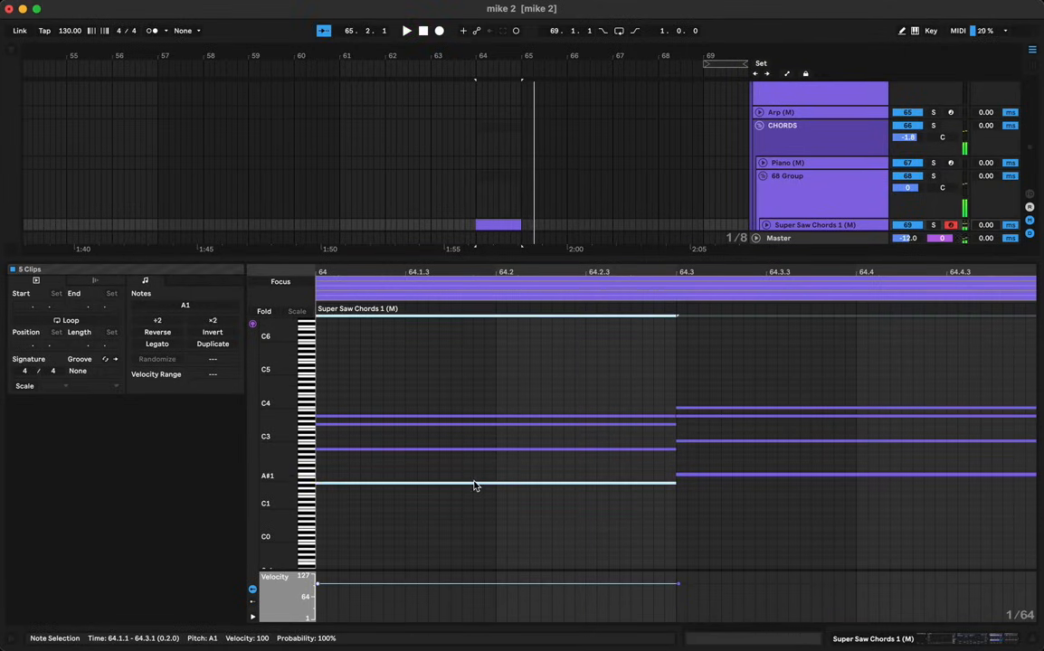
left_click(475, 486)
left_click(473, 483)
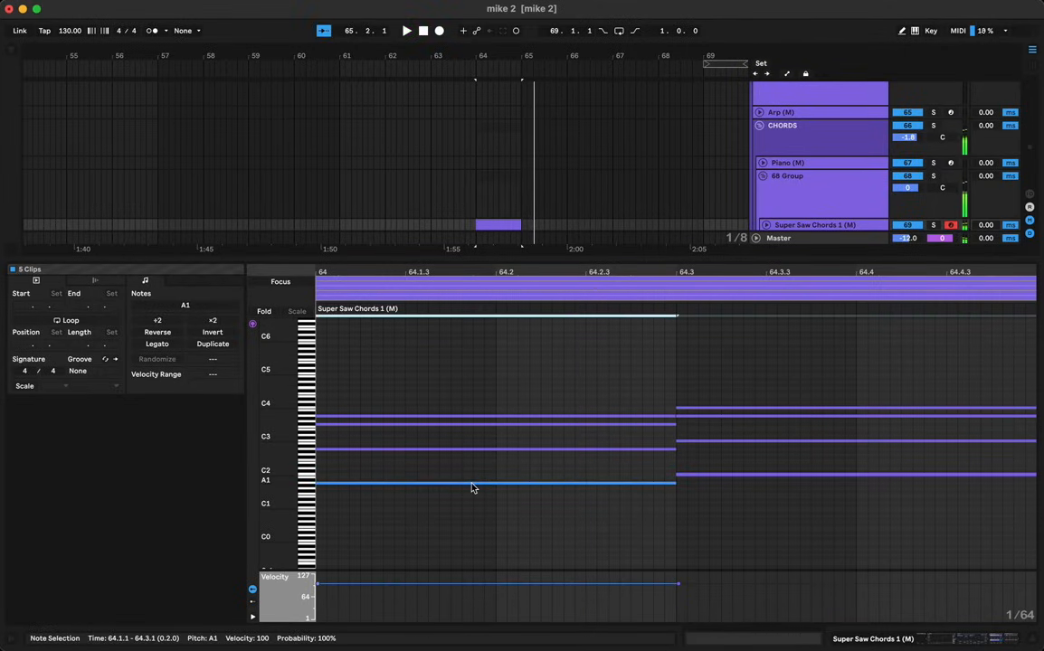
left_click_drag(471, 483, 472, 467)
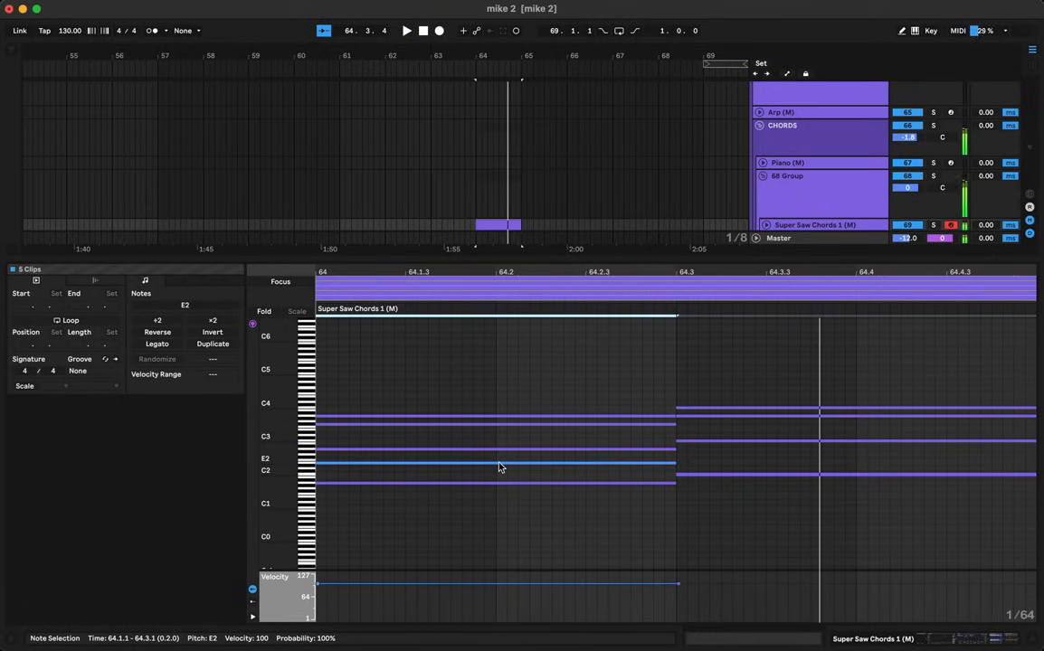
key("Up")
key("Up")
key("Up")
key("Up")
key("Up")
key("Up")
key("Up")
key("Up")
key("Up")
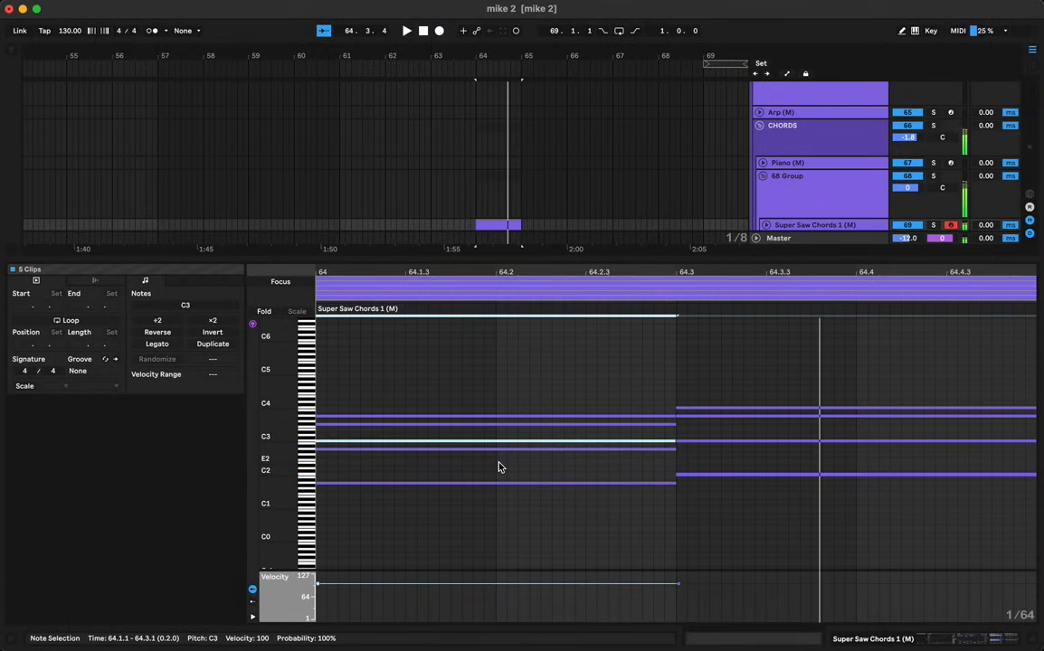
key("space")
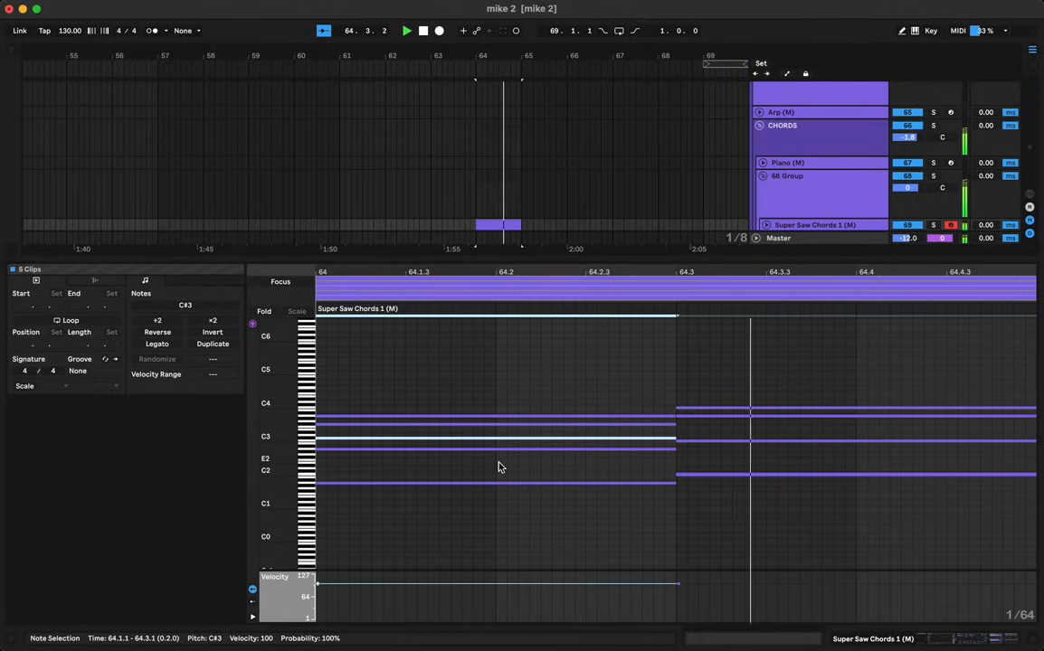
key("space")
key("space")
key("space")
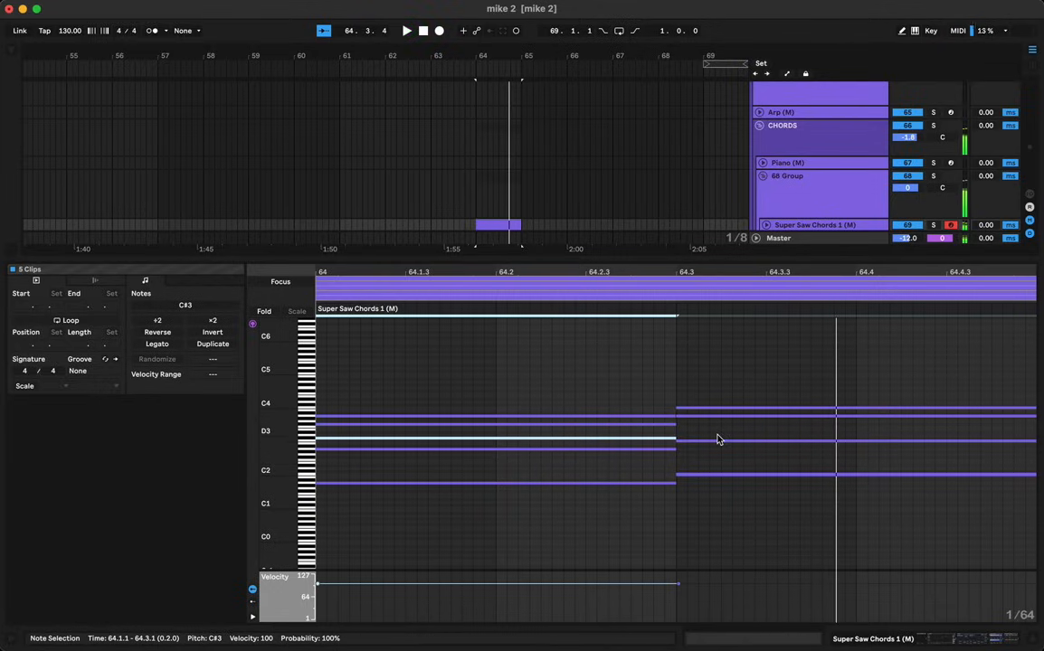
Step: Copy the second-half C3 note, transpose the copy to D#3 and play the bar back several times
left_click(717, 440)
key("Up")
key("Up")
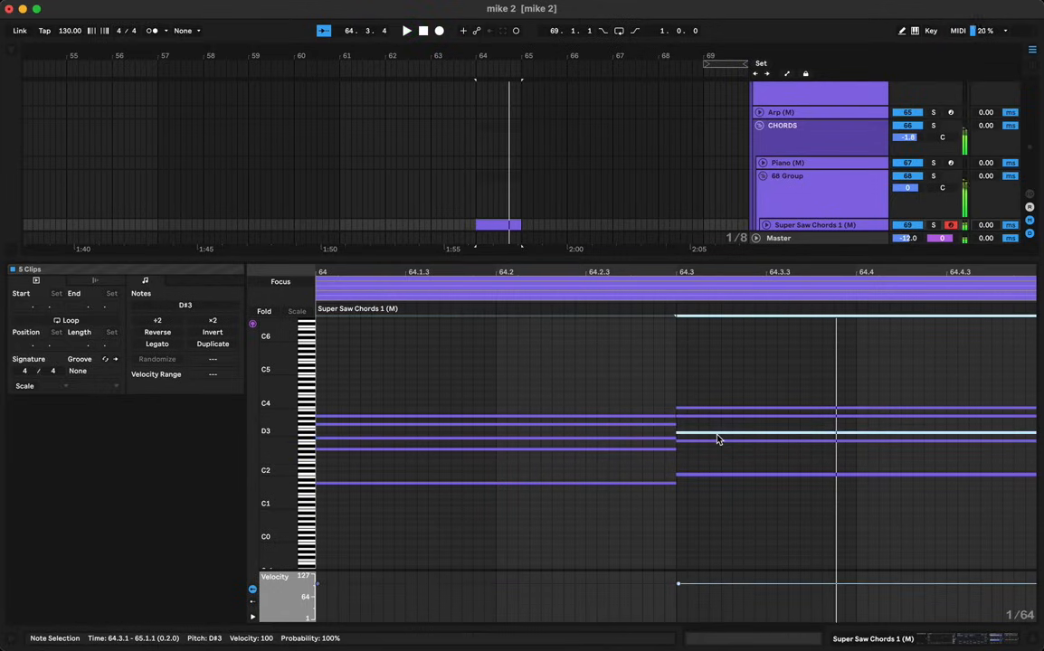
key("space")
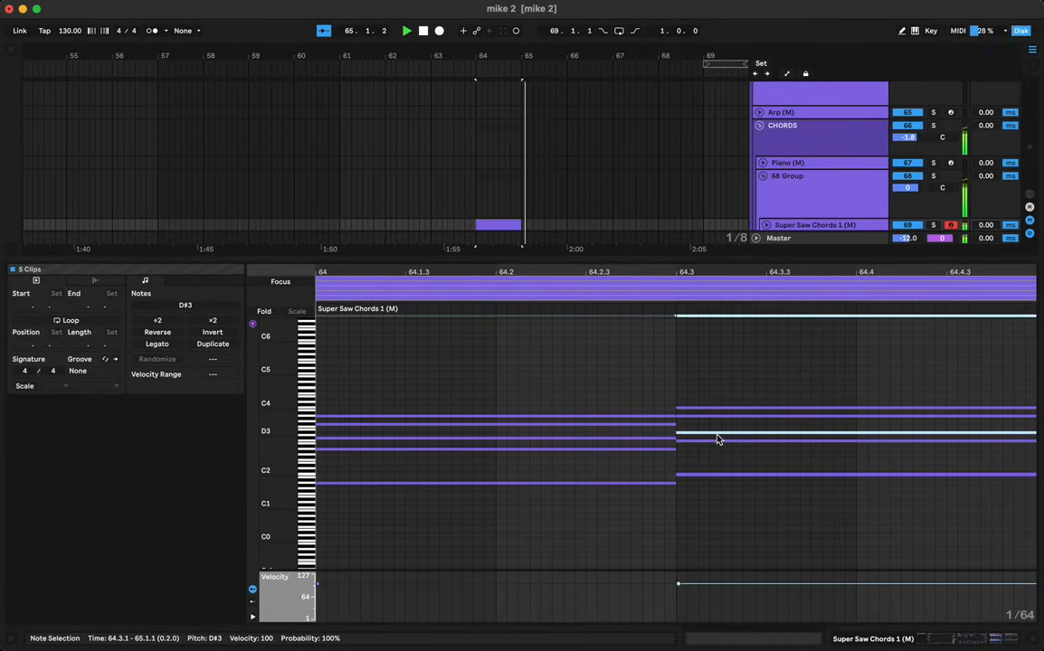
key("space")
key("space")
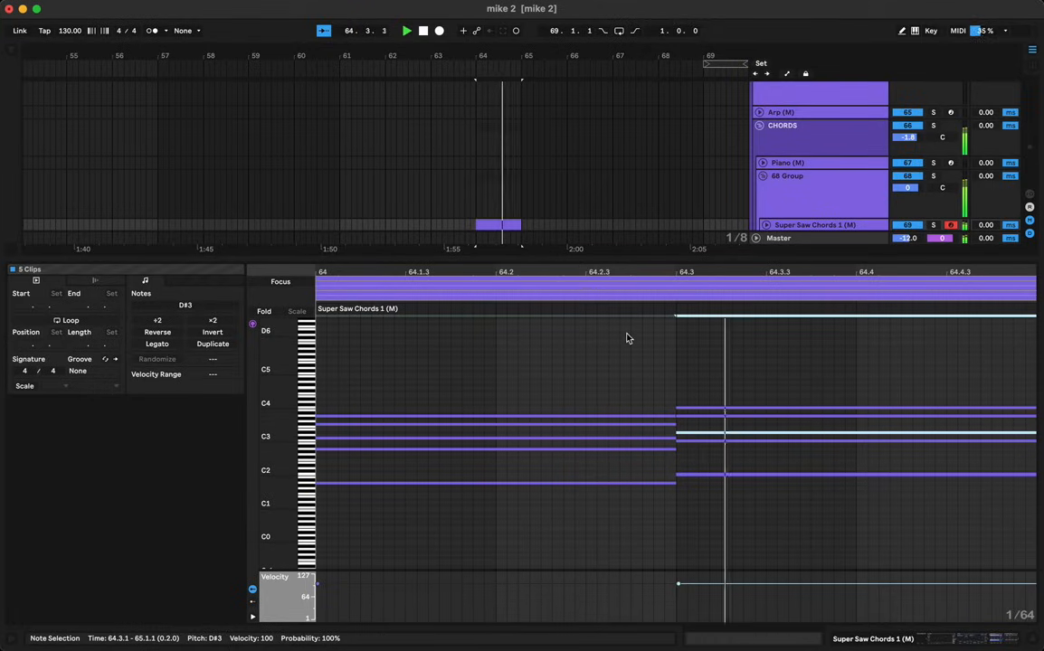
key("space")
key("space")
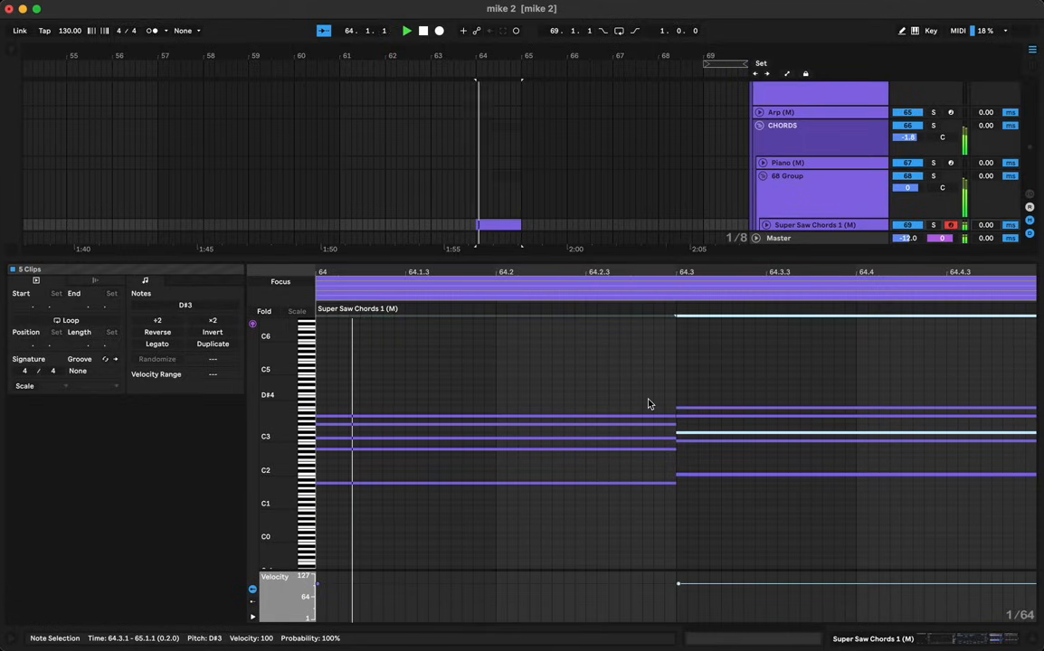
Step: Raise the second-half D#3 note to E3 and replay the two chords
key("space")
key("Up")
key("space")
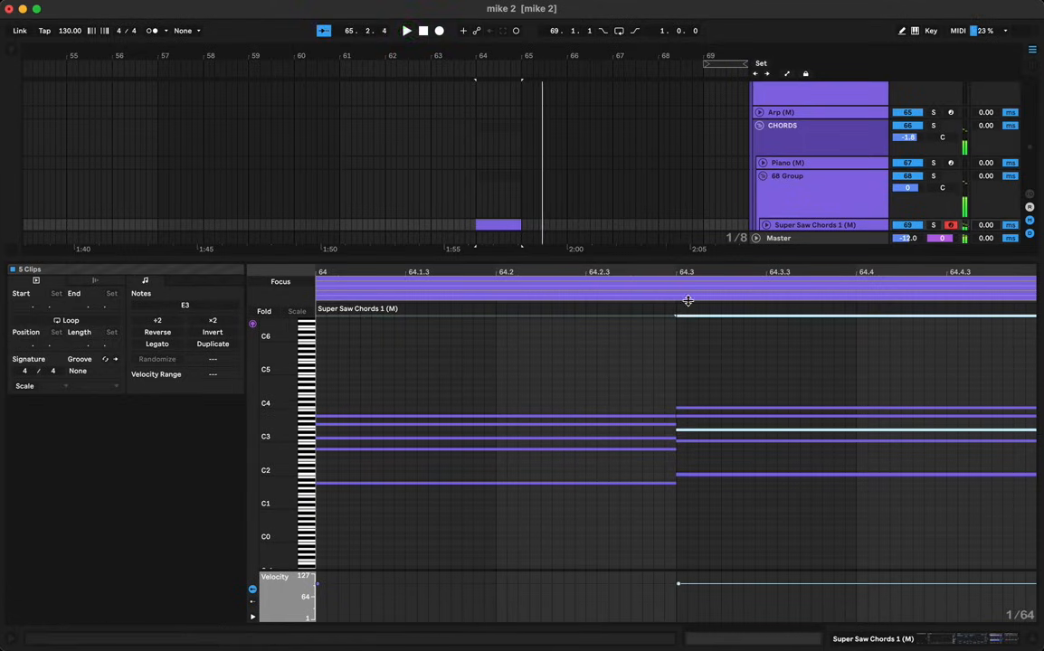
key("space")
key("space")
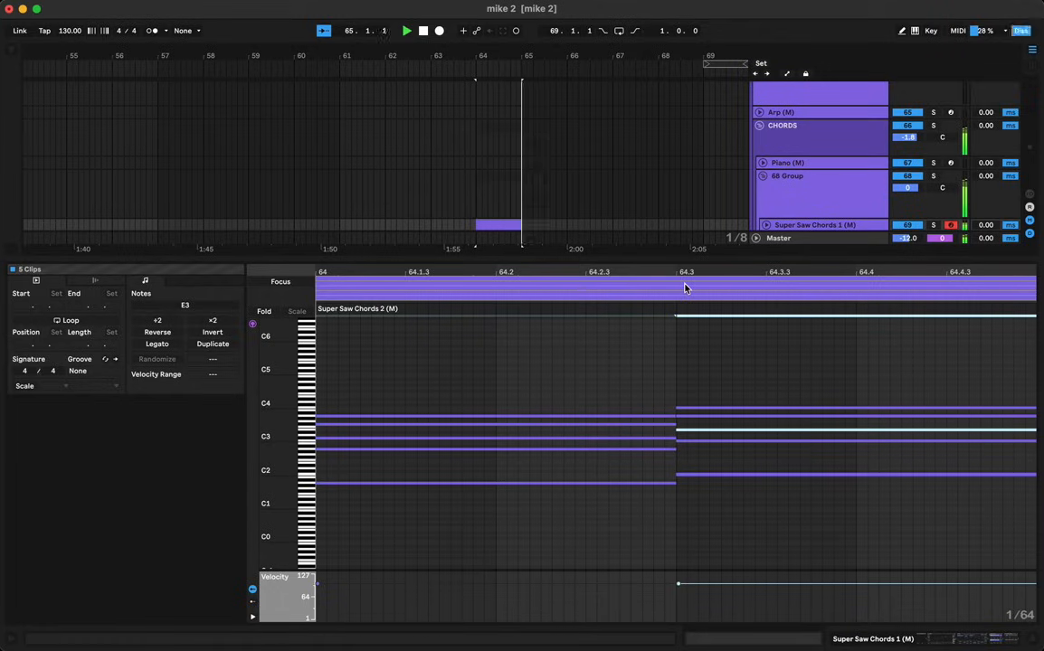
key("space")
key("space")
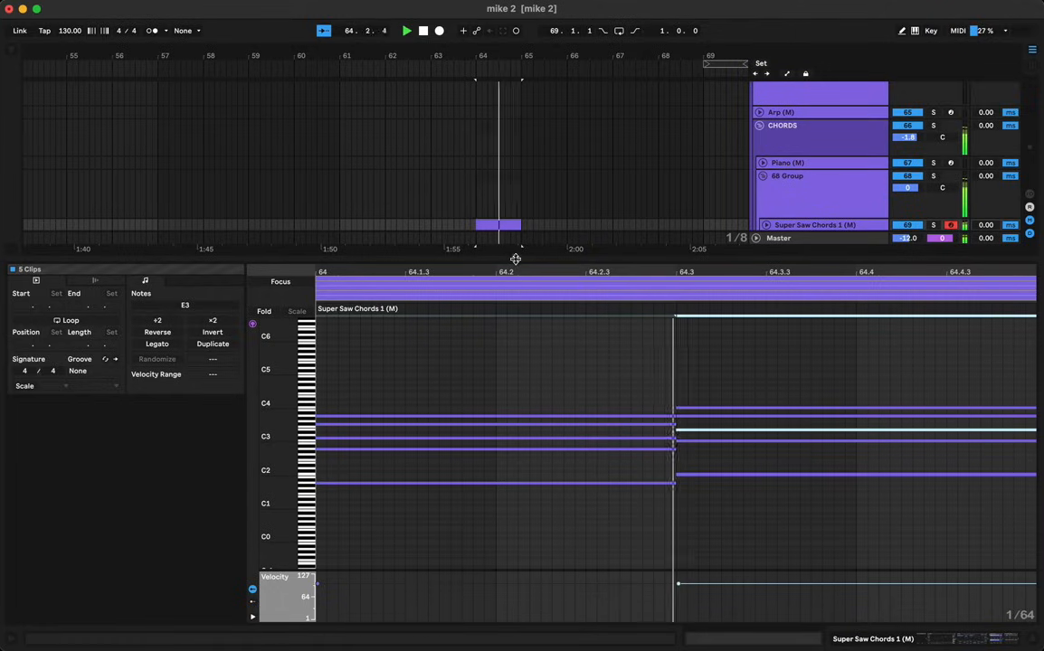
Step: Insert an empty MIDI clip from 64.1.1 to 64.1.3 on the Kush Sub track and open it in the note editor
double_click(514, 260)
left_click(514, 259)
scroll(514, 210, "up", 5)
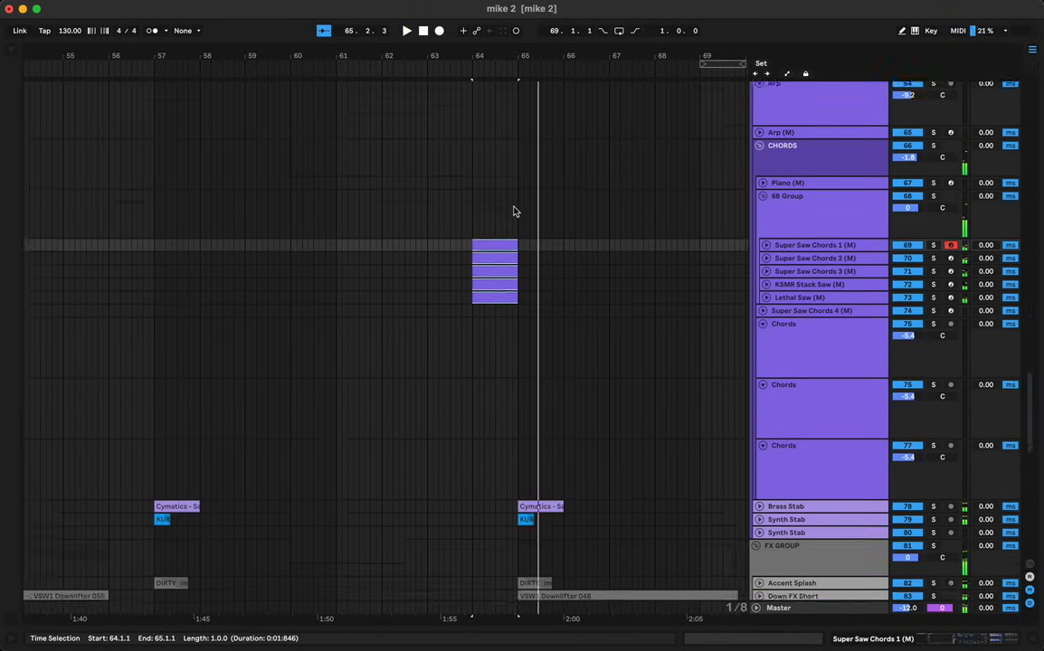
scroll(512, 196, "up", 20)
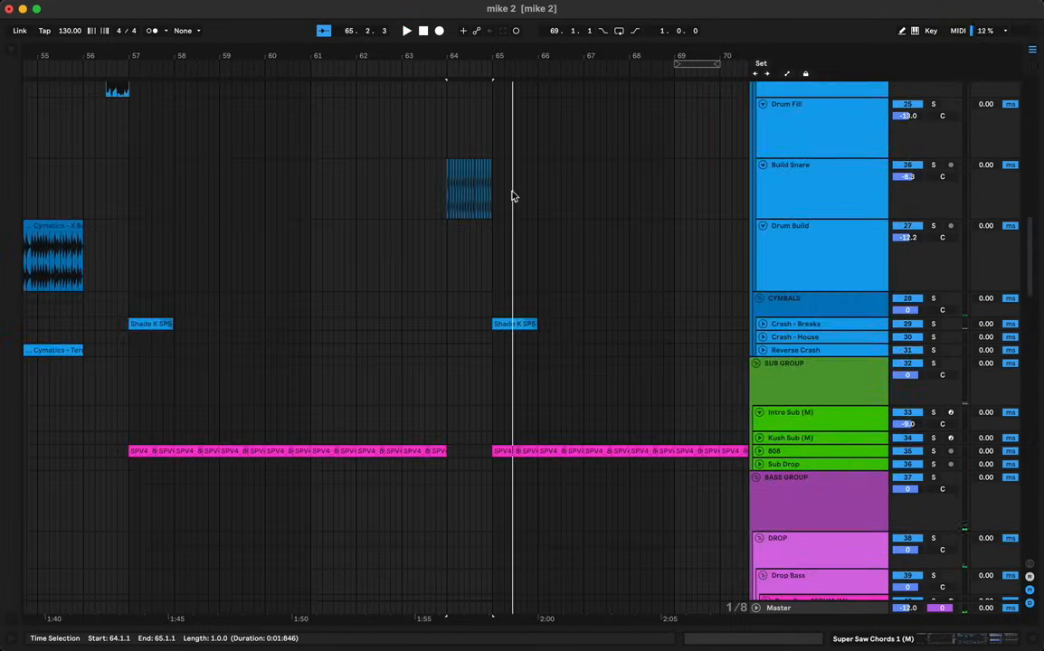
left_click(451, 438)
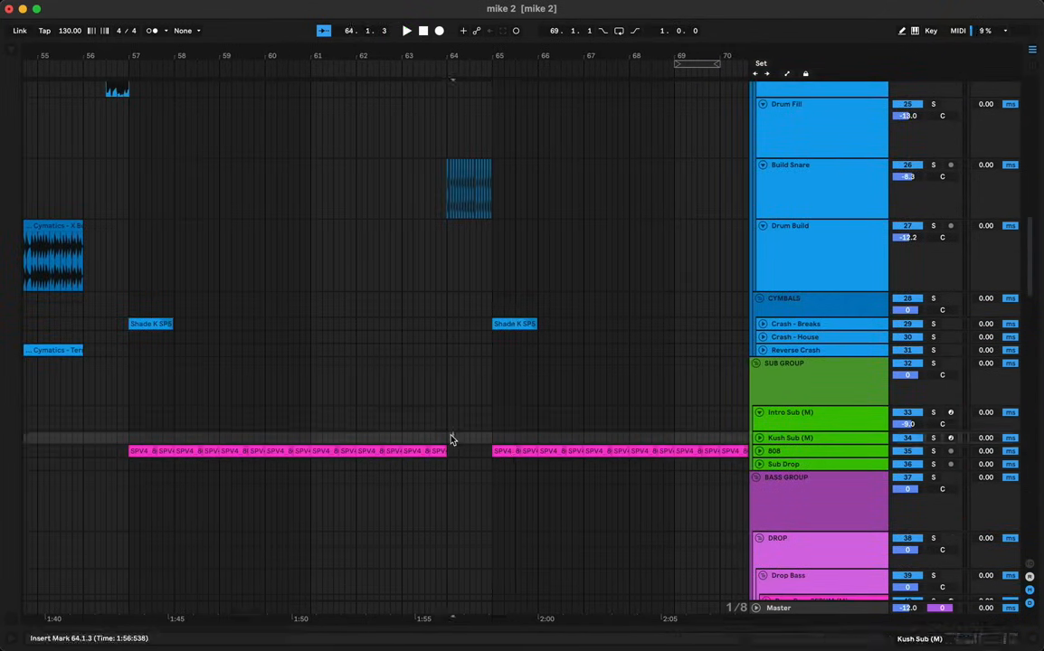
key("super+v")
left_click(458, 225)
left_click(450, 225)
key("space")
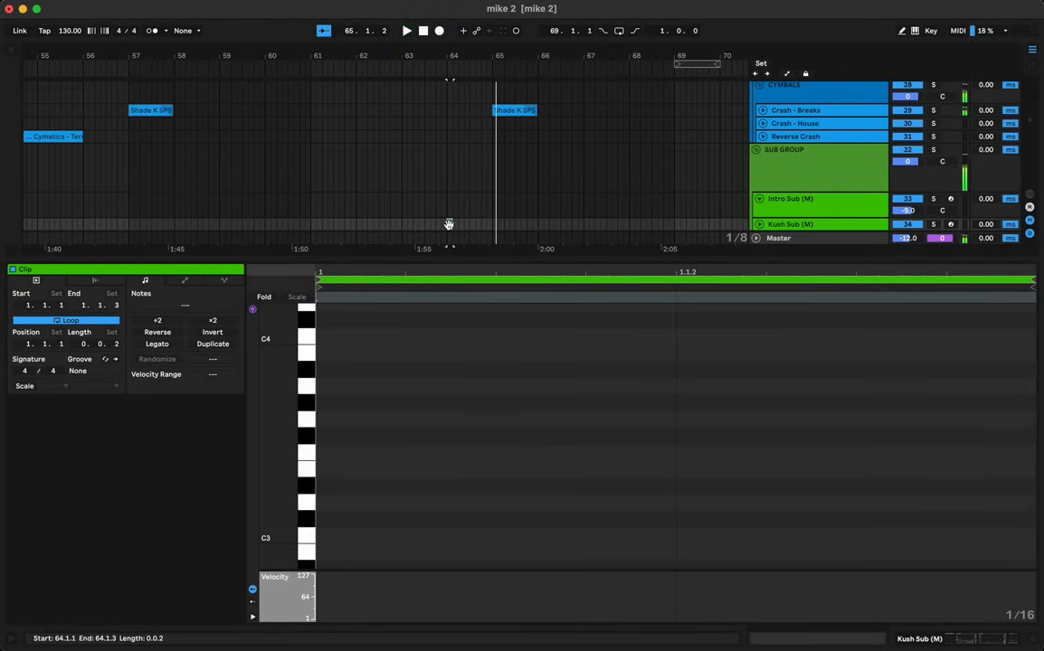
Step: Move the sub clip from Kush Sub to Intro Sub and lengthen it, with looping off, to fill bar 64
left_click_drag(449, 225, 451, 210)
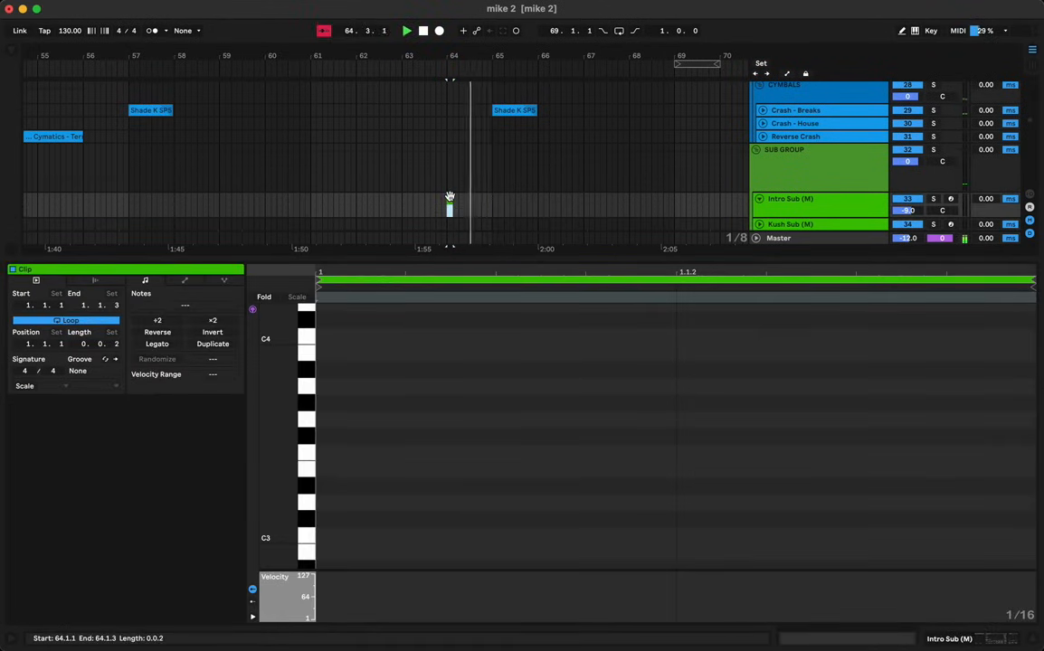
left_click(73, 319)
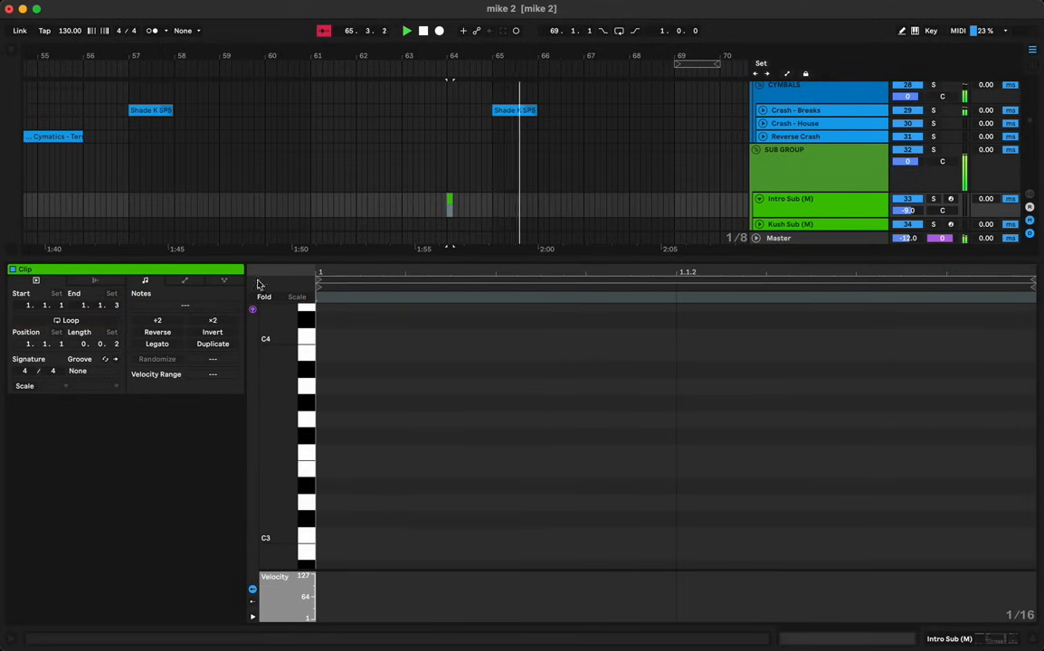
left_click_drag(452, 199, 492, 196)
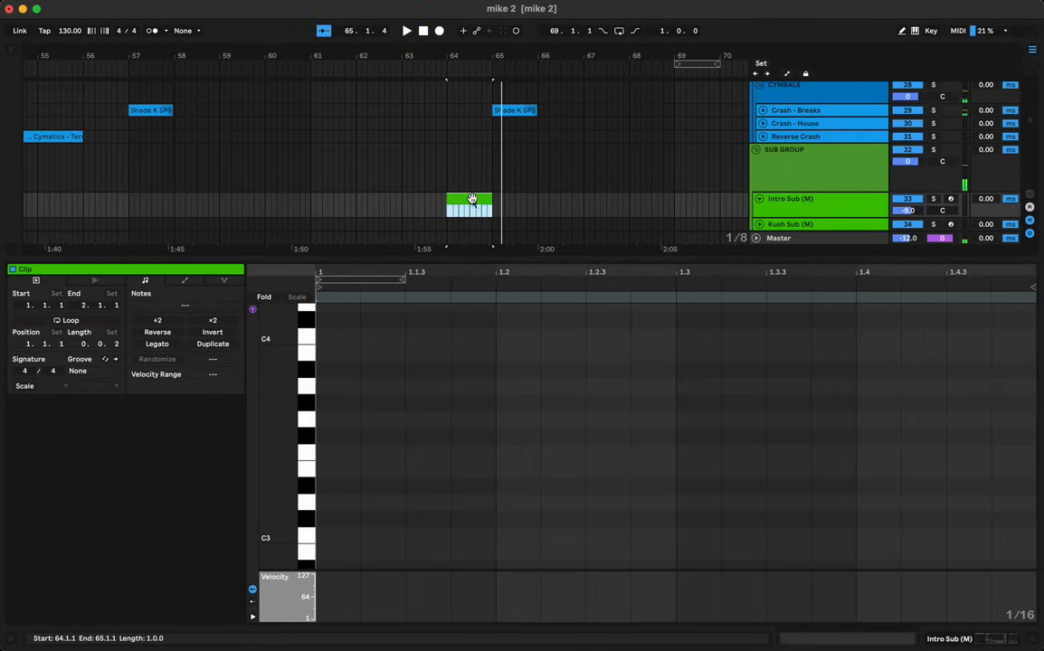
key("space")
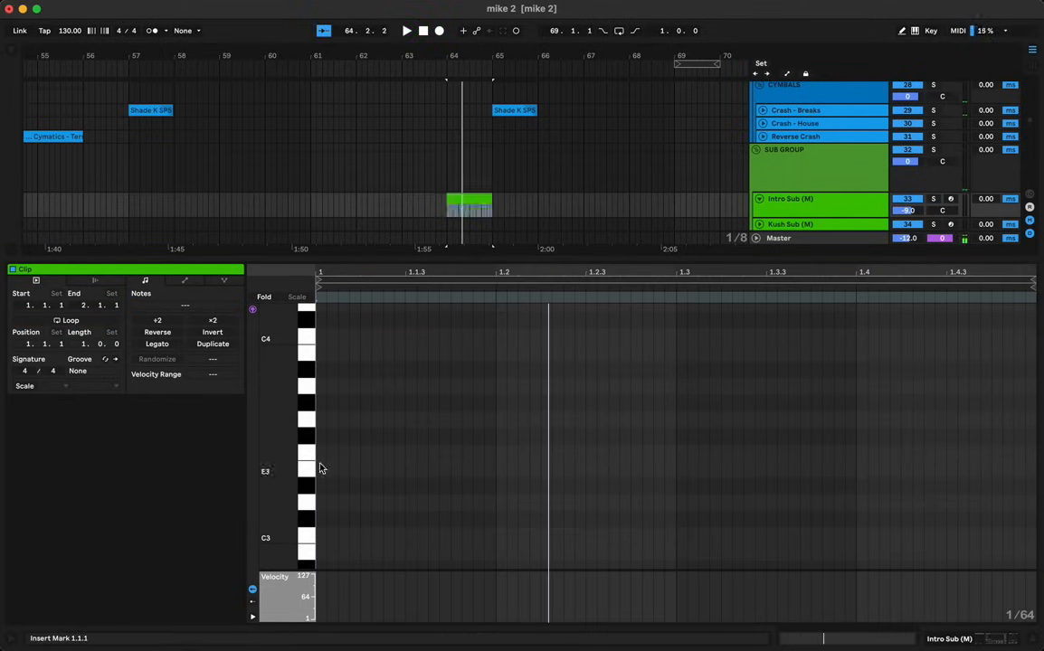
Step: Add a note at the start of the Intro Sub clip and transpose it down to F#0
key("space")
double_click(320, 469)
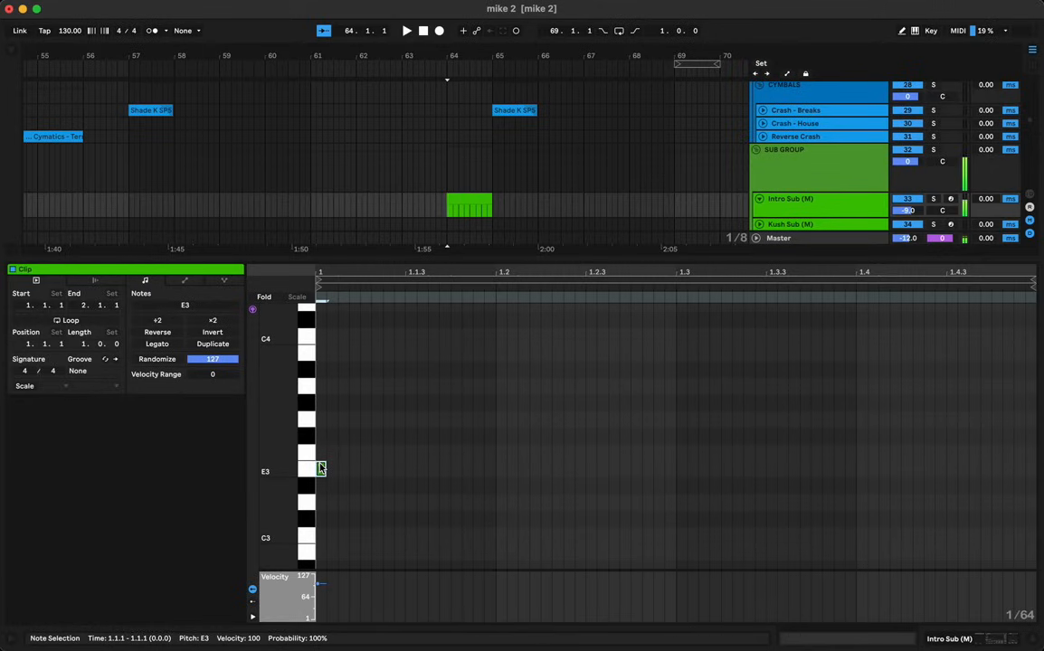
key("shift+Down")
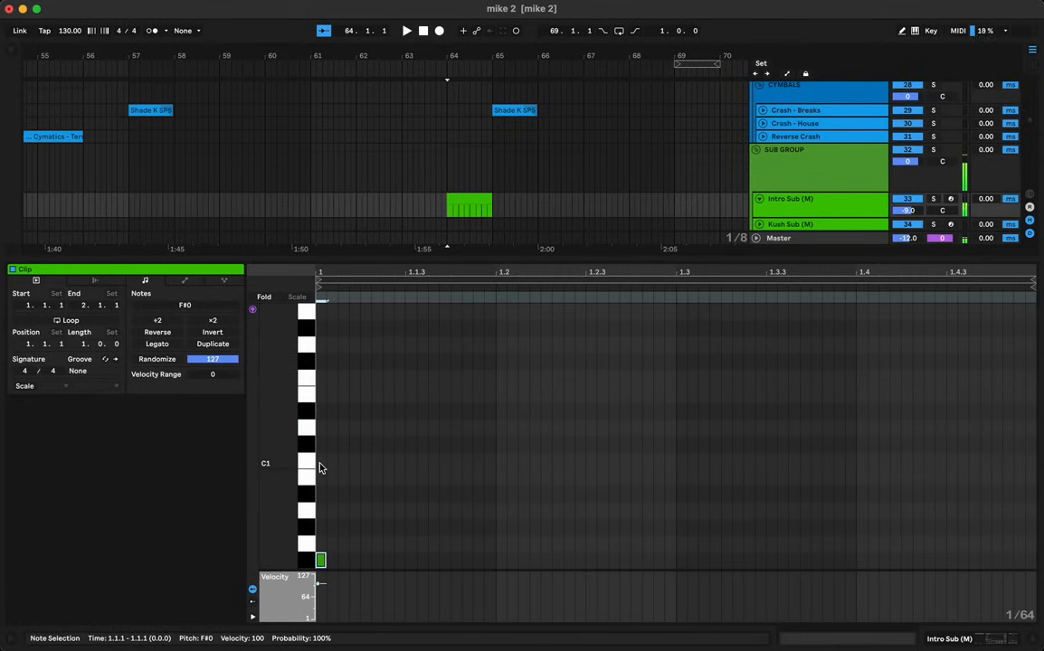
Step: Lengthen the F#0 sub note to two beats, ending at 1.3.1, and play it back
key("shift+Right")
key("shift+Right")
key("shift+Right")
key("shift+Right")
key("shift+Right")
key("shift+Right")
key("shift+Right")
key("shift+Right")
key("shift+Right")
key("shift+Right")
key("shift+Right")
key("shift+Right")
key("shift+Right")
key("shift+Right")
key("shift+Right")
key("shift+Right")
key("shift+Right")
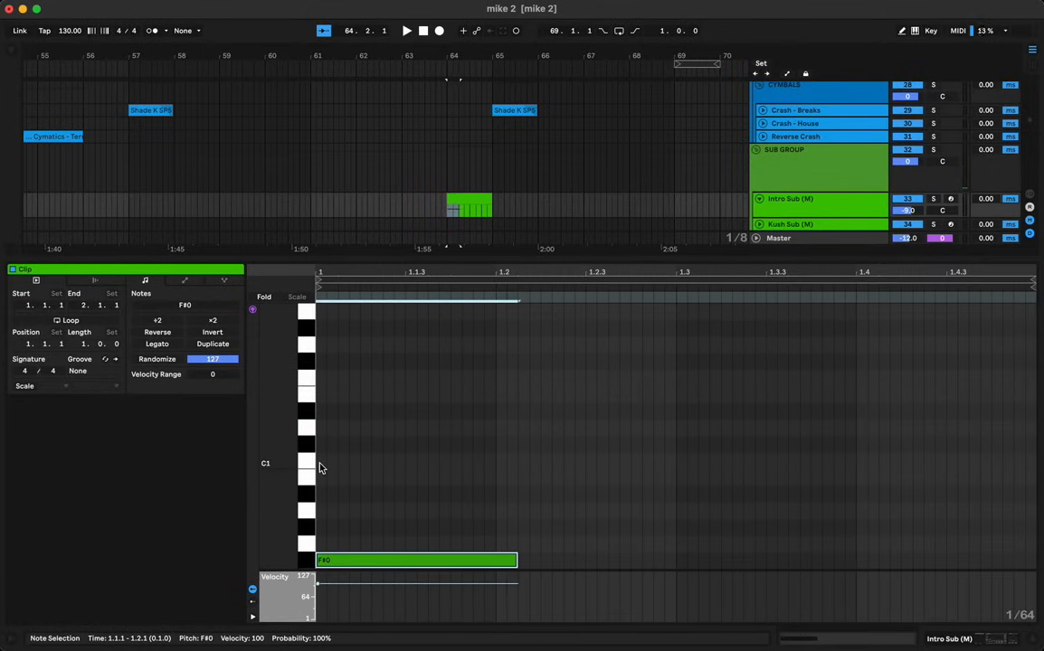
key("space")
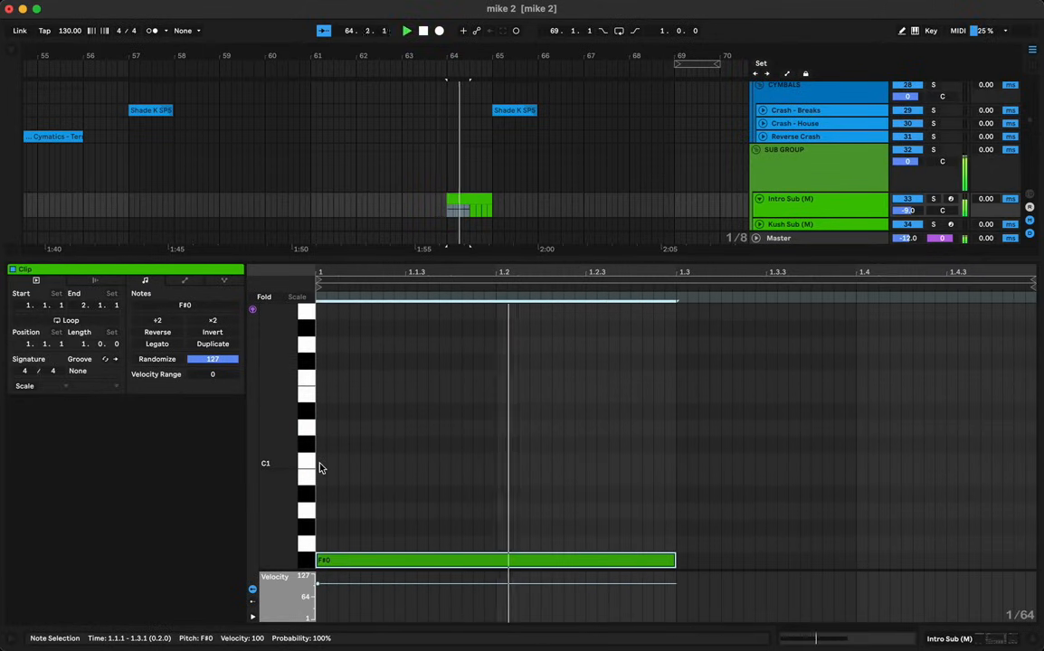
key("space")
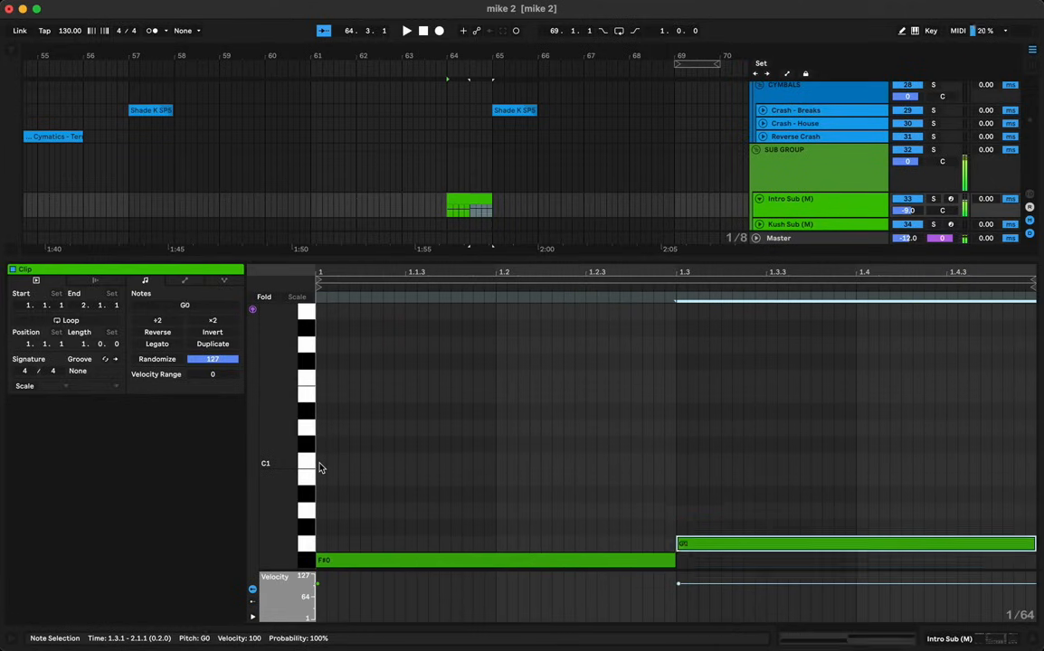
Step: Transpose the sub note in the second half of the bar to A0 and play the bar back
key("Up")
key("Up")
key("Up")
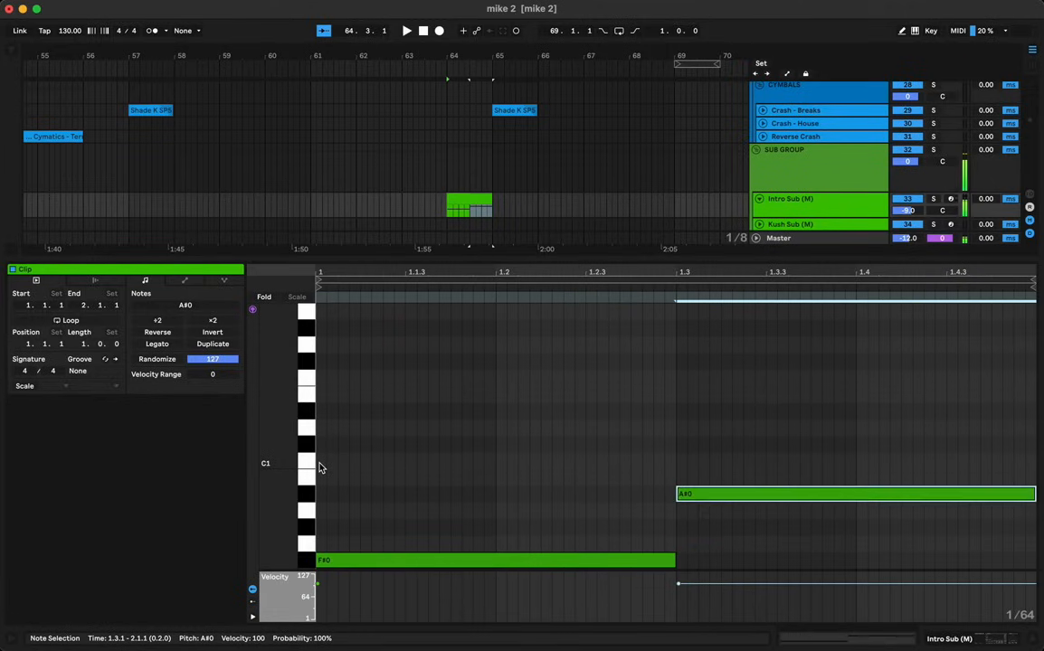
key("Down")
key("space")
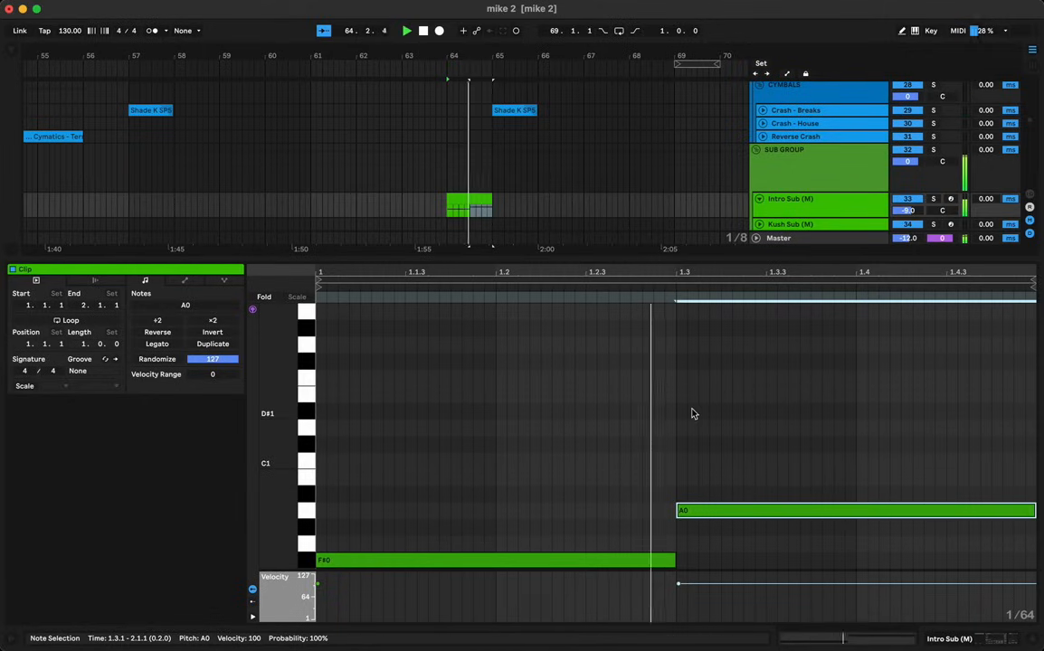
Step: Shorten the A0 note to one beat, duplicate it onto beat 1.4 at B0 and play the bar back
key("shift+Left")
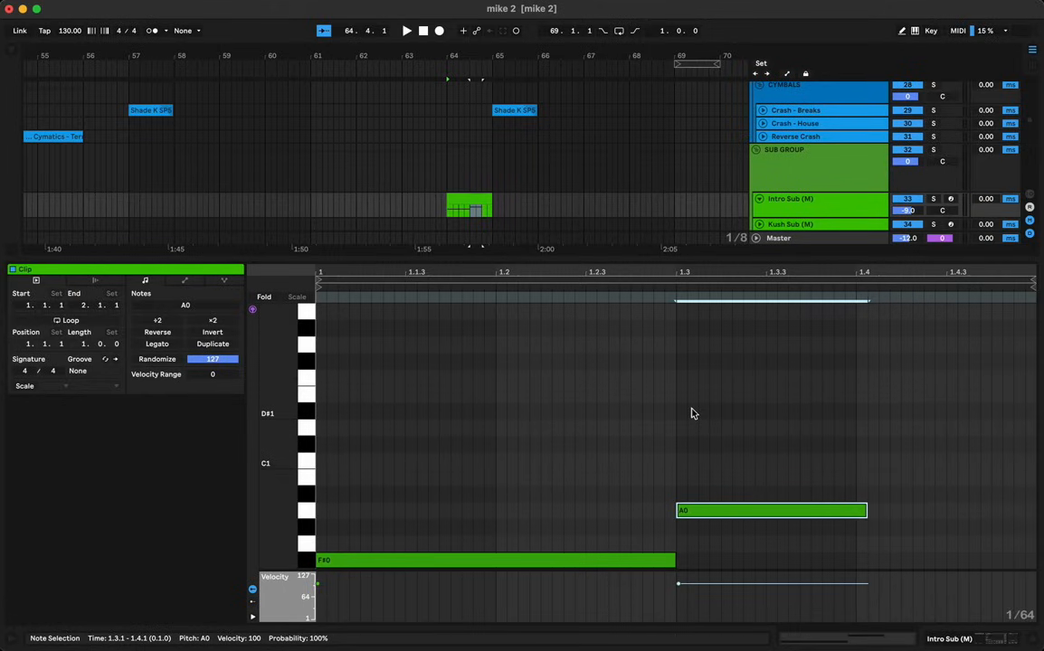
key("super+d")
key("Up")
key("Up")
key("Up")
key("Down")
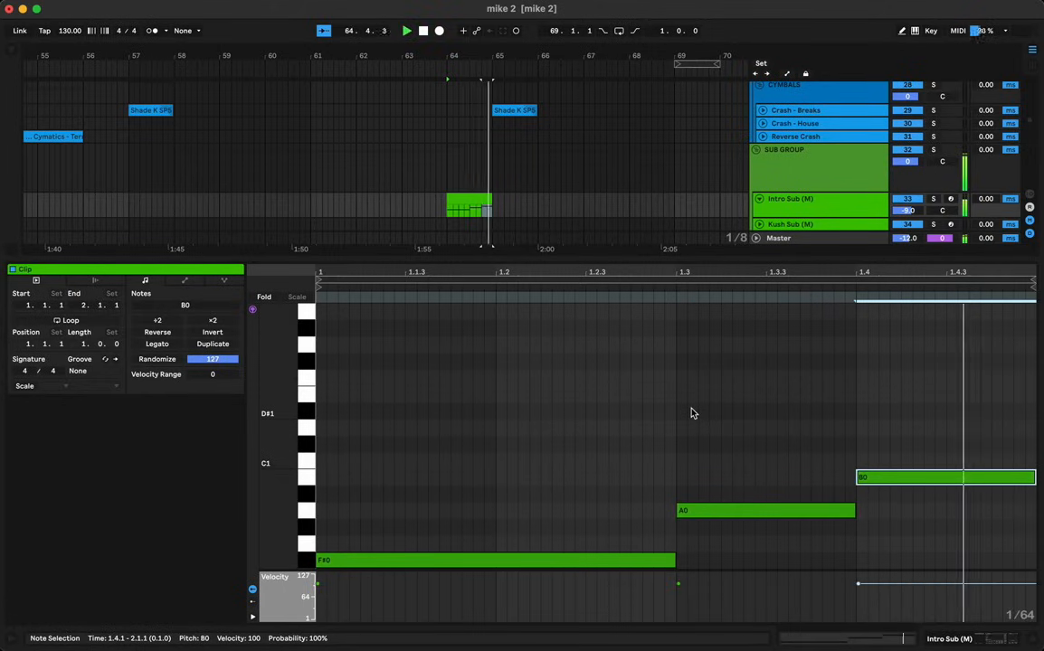
key("space")
key("space")
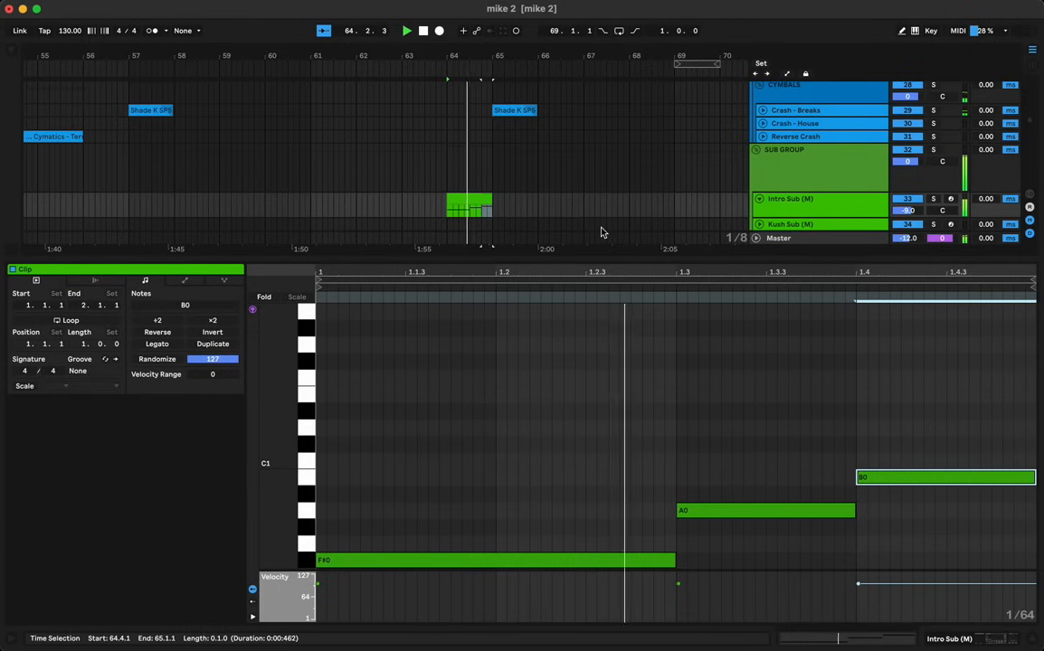
Step: Close the note editor and listen to how the bar 64 fill leads into bar 65
left_click(565, 257)
double_click(561, 257)
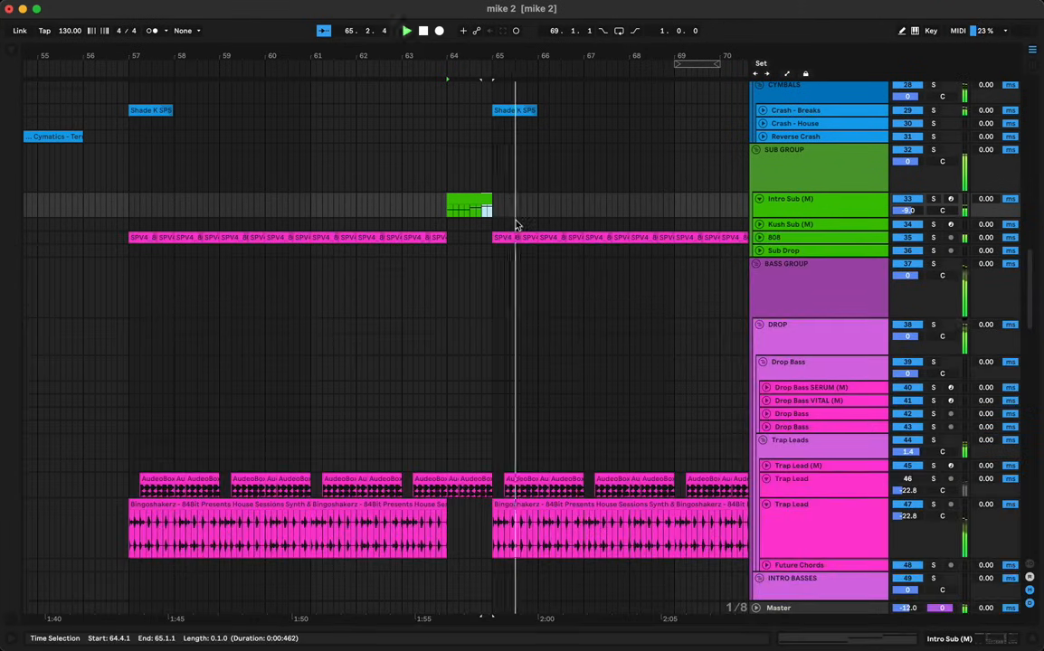
key("space")
key("space")
left_click_drag(450, 50, 449, 47)
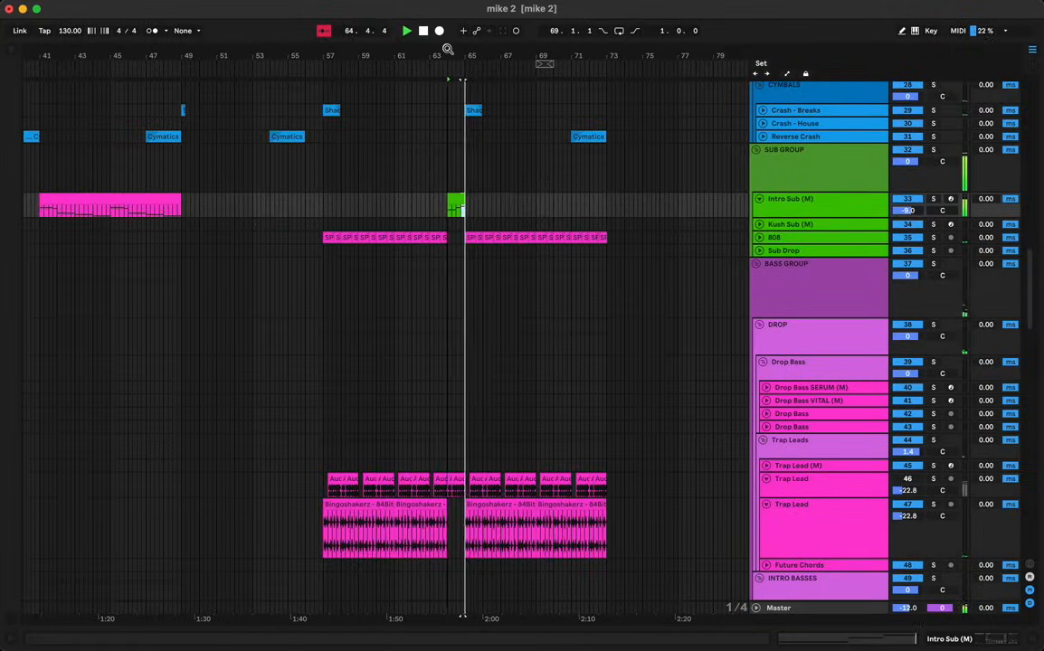
scroll(482, 308, "down", 15)
scroll(482, 307, "up", 6)
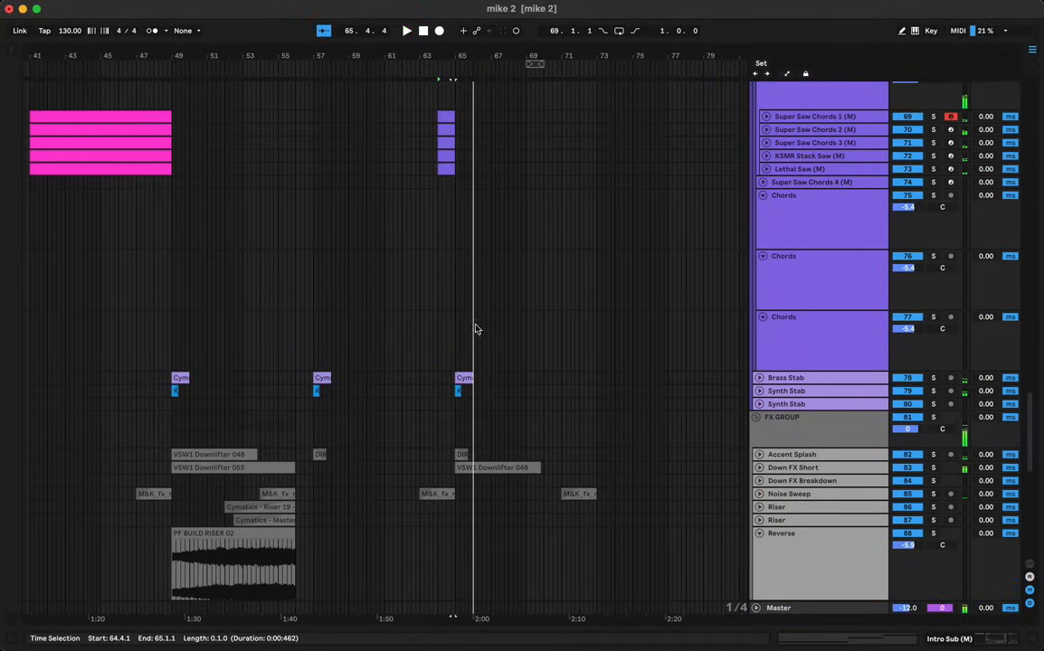
key("space")
key("space")
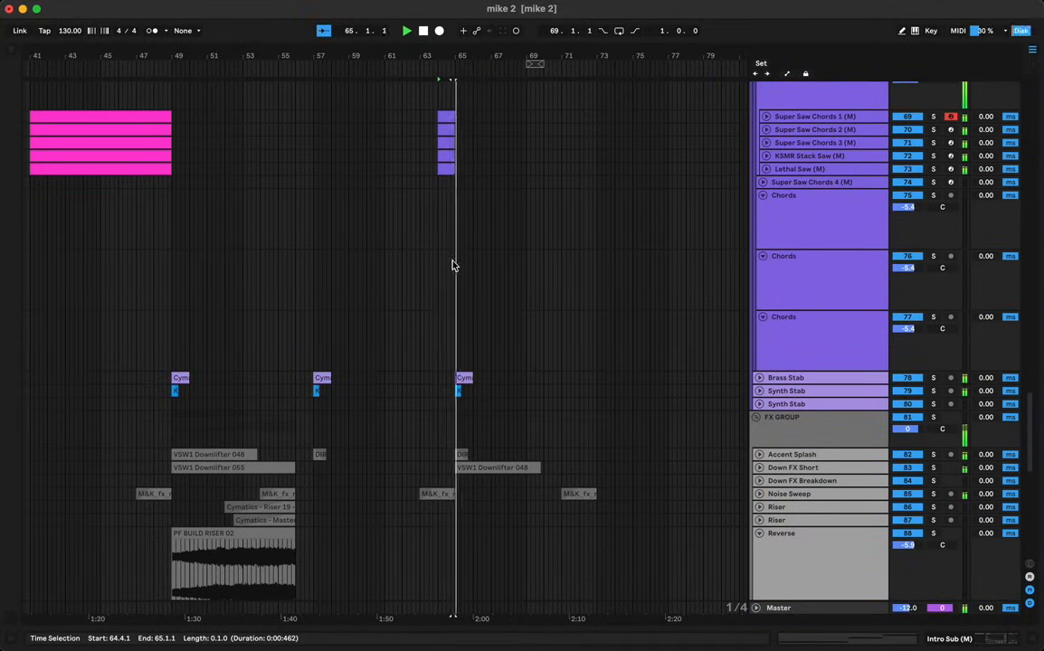
key("space")
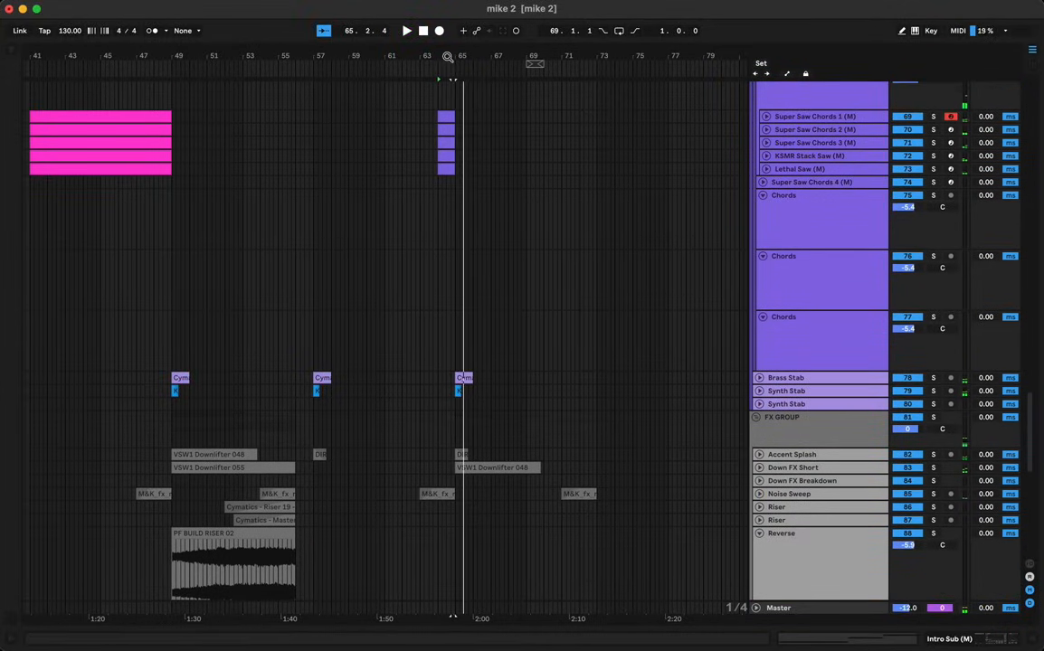
Step: Insert an empty MIDI clip from 65.1.1 to 65.1.3 on Super Saw Chords 1 and turn its loop off
left_click_drag(448, 50, 447, 57)
left_click(434, 114)
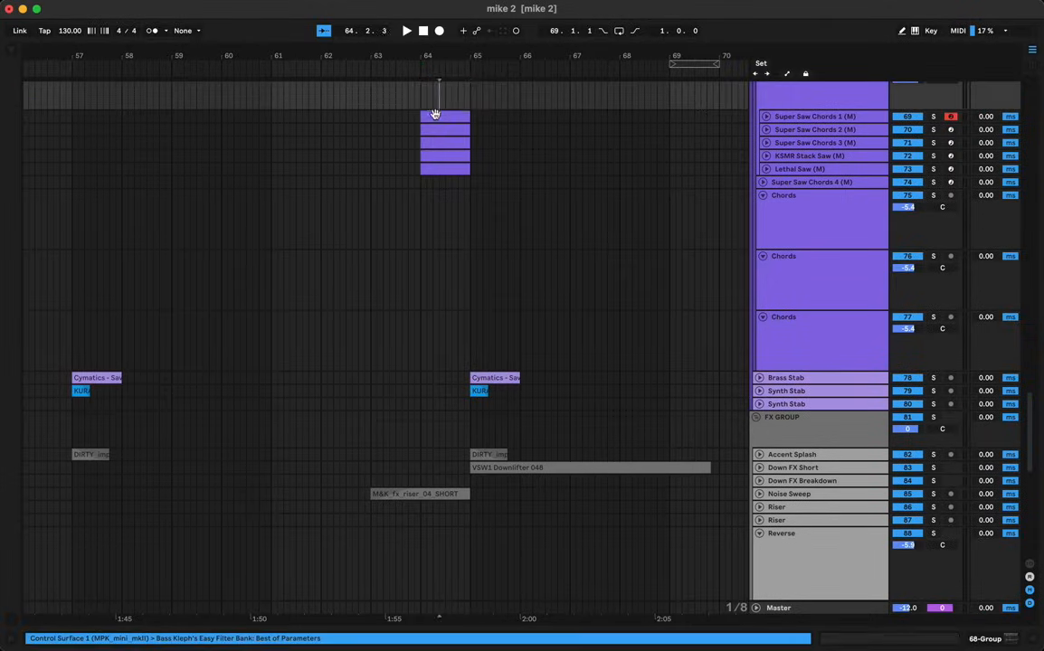
left_click(437, 172)
left_click(443, 120)
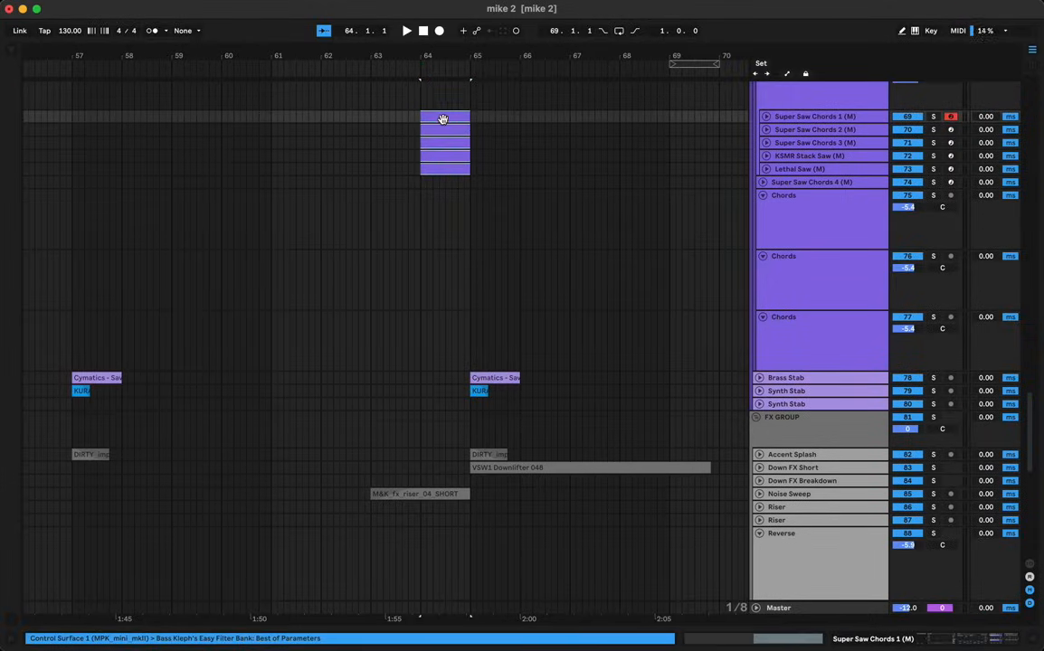
double_click(471, 118)
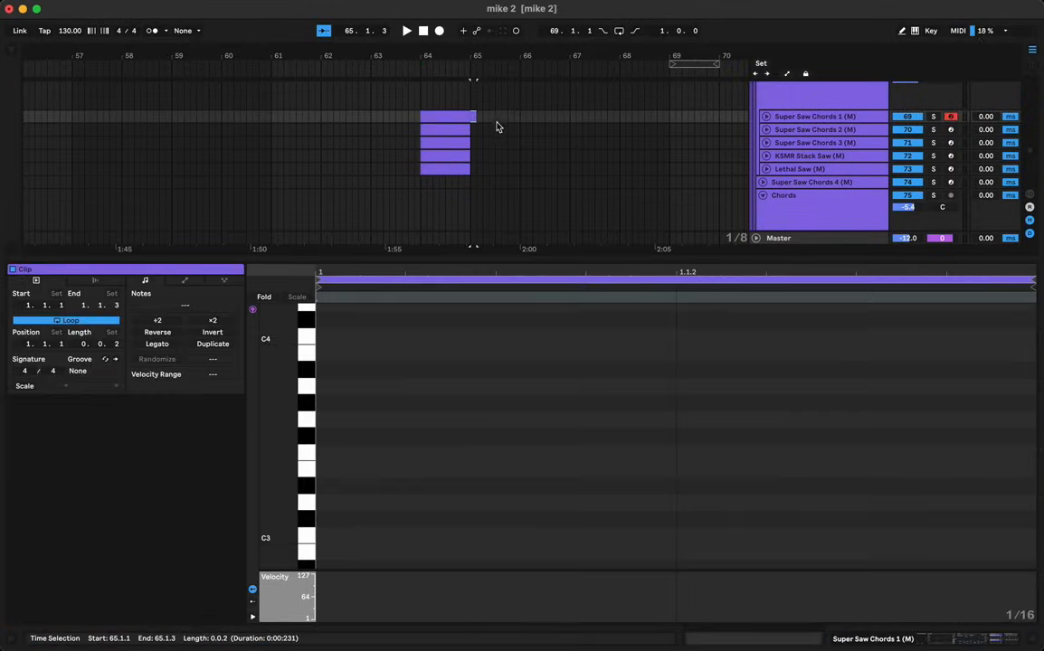
left_click(496, 127)
left_click(473, 117)
key("super+l")
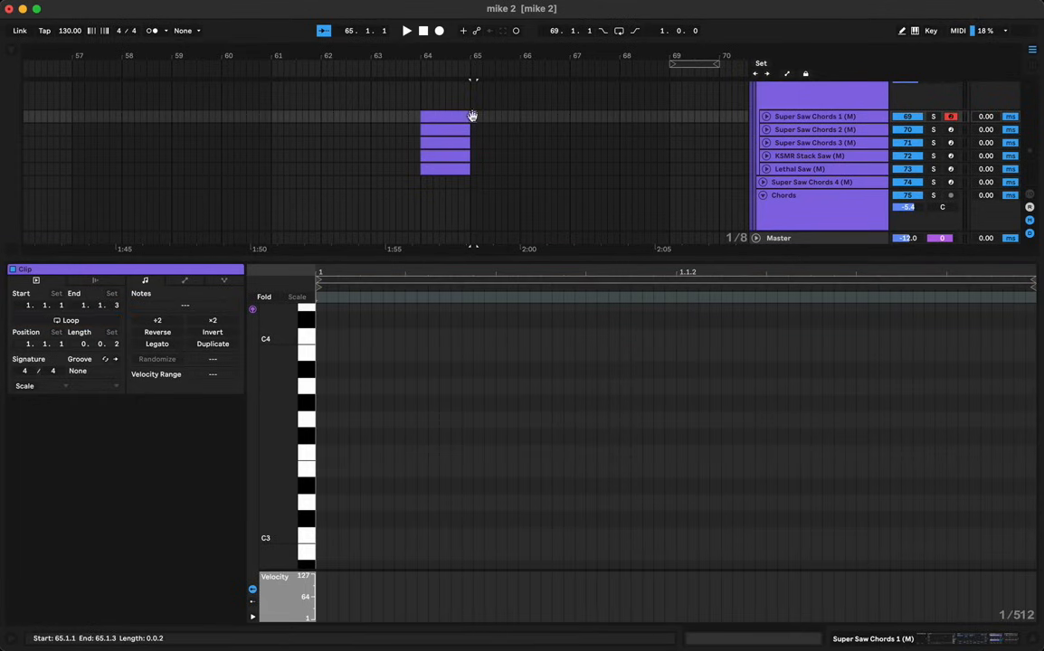
Step: Paste the short empty clip at 65.1.1 onto Super Saw Chords 2, Super Saw Chords 3, KSMR Stack Saw and Lethal Saw
left_click(472, 130)
key("super+v")
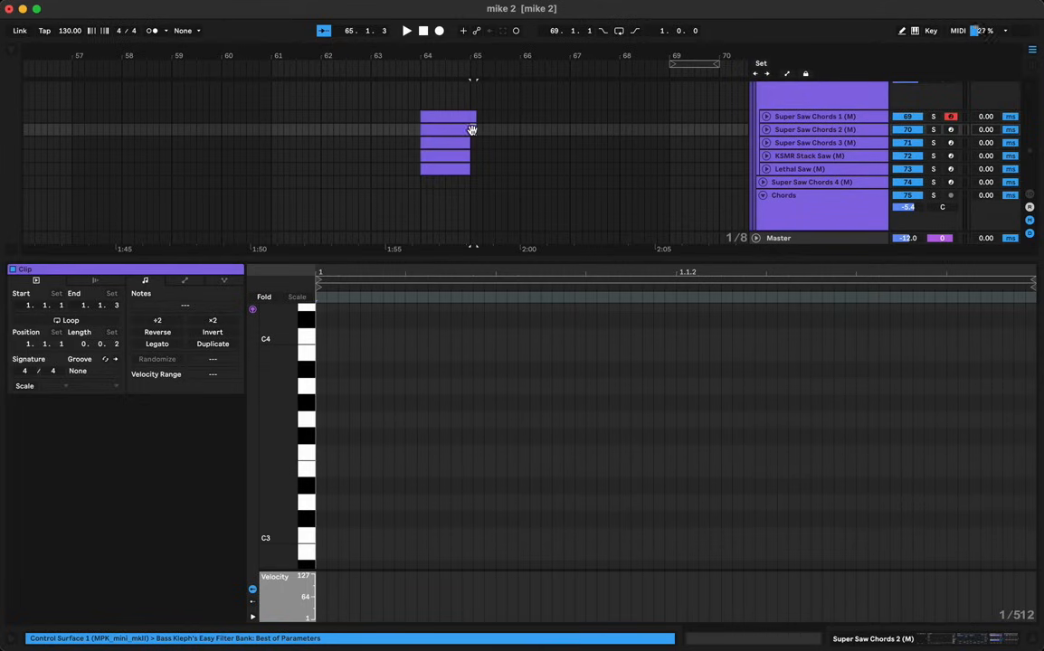
left_click(474, 143)
key("super+v")
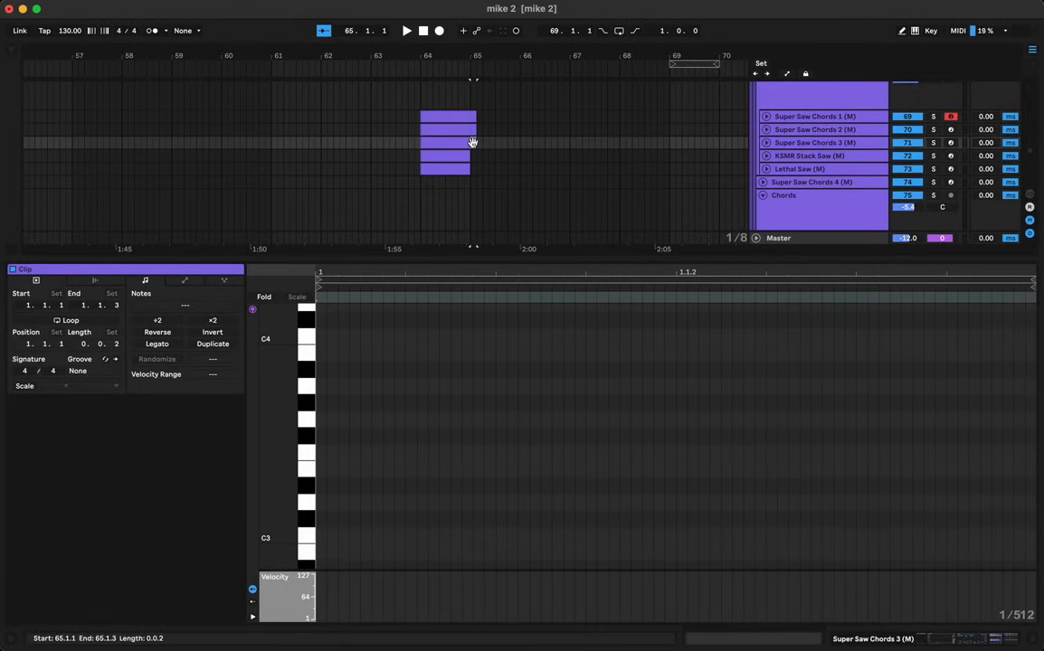
left_click(471, 154)
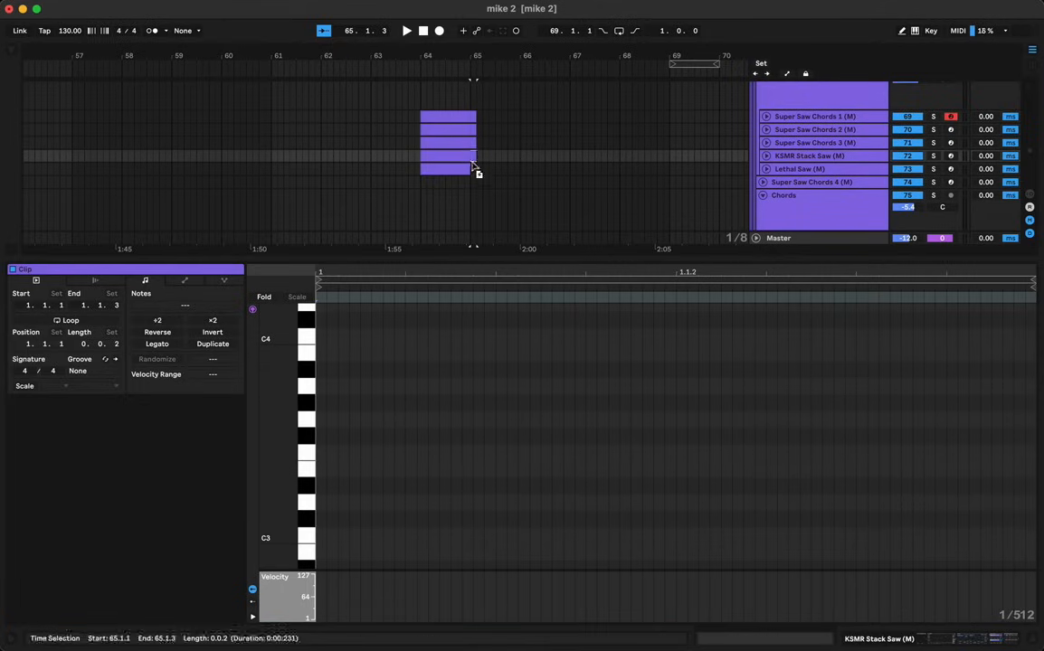
left_click(474, 169)
key("super+v")
Step: Open the five short clips together for editing and add a G#3 note at 65.1.1
left_click(472, 117, "shift")
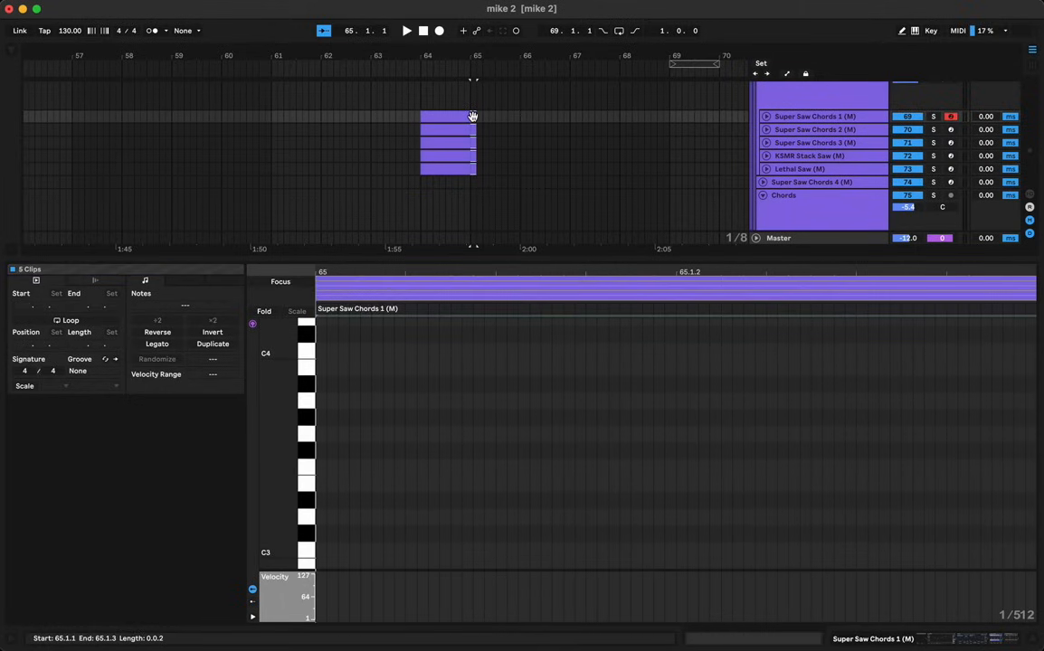
key("space")
key("space")
left_click_drag(280, 442, 230, 443)
double_click(319, 444)
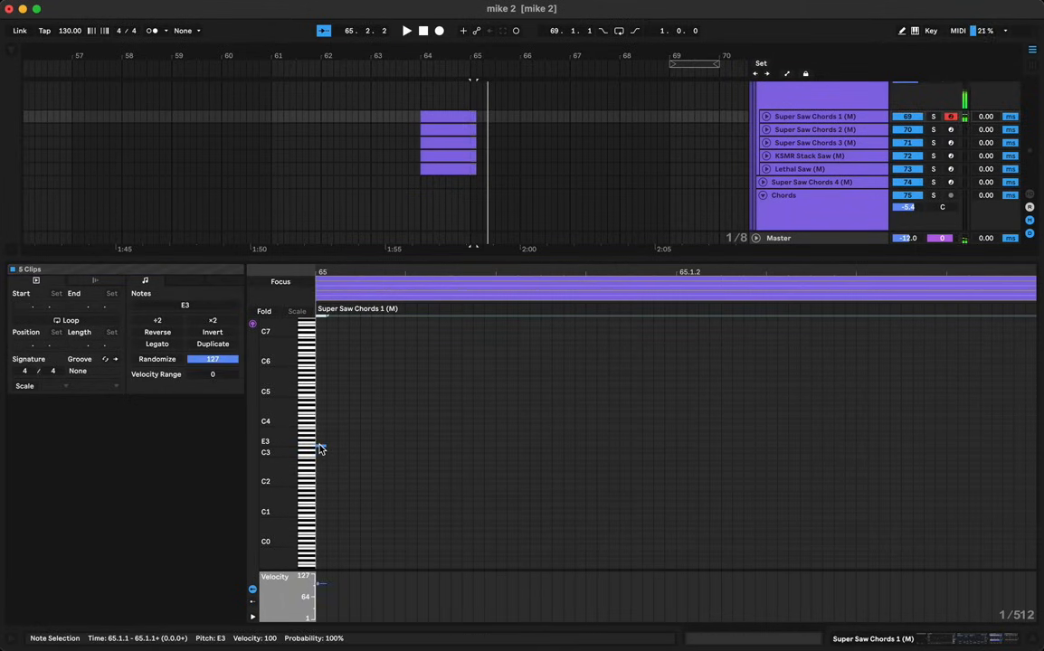
key("Down")
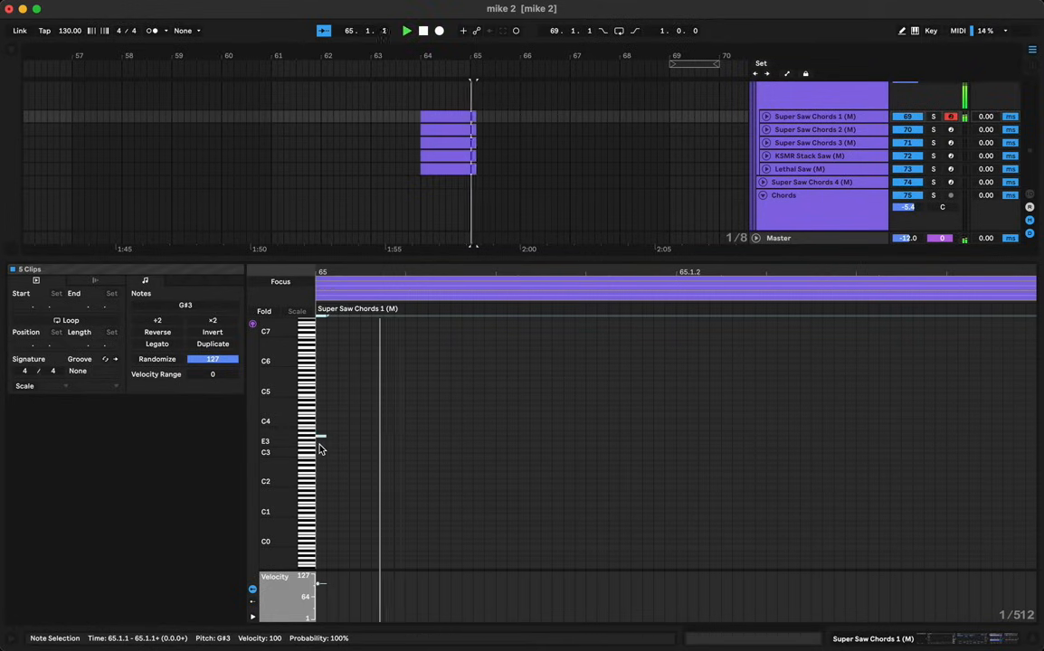
Step: Lengthen the G#3 note to about one and a half sixteenths, past 65.1.2, and play it back
key("shift+Right")
key("shift+Right")
key("shift+Right")
key("shift+Right")
key("shift+Right")
key("shift+Right")
key("shift+Right")
key("shift+Right")
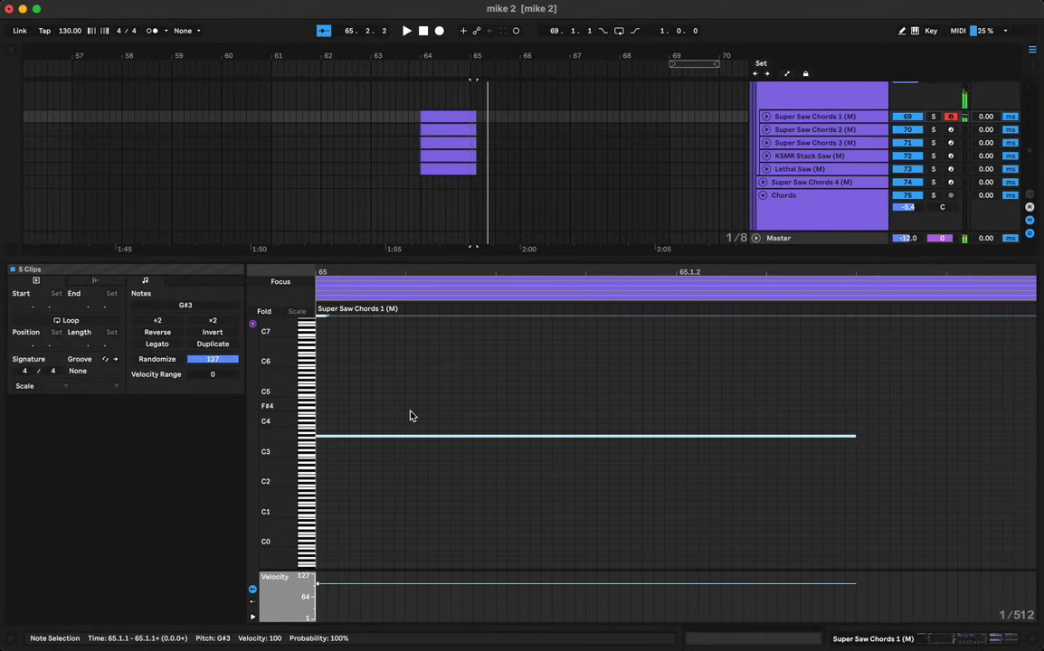
Step: Copy the G#3 note to C#3, G#2, C#2 and E4 to build a five-note chord, and play it back
left_click_drag(361, 440, 361, 469)
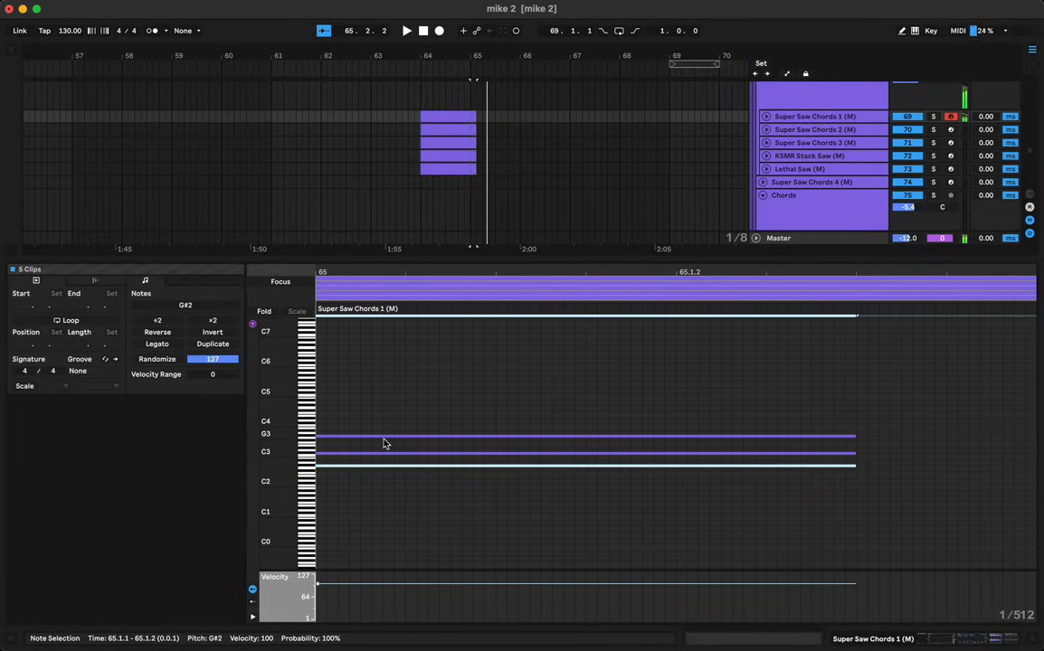
left_click(346, 470)
left_click_drag(345, 470, 352, 486)
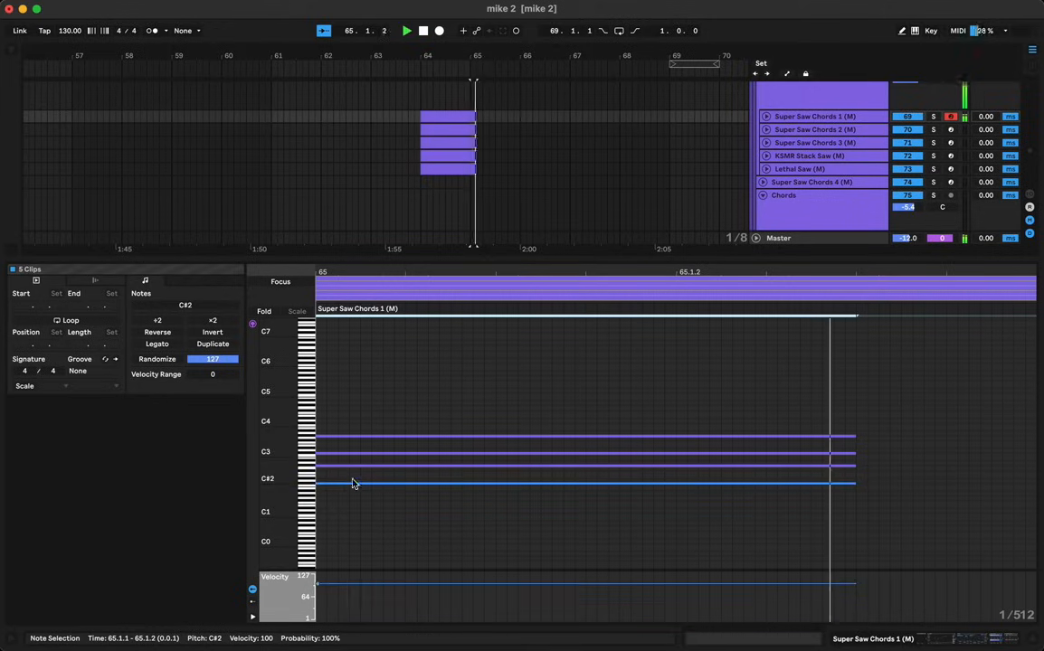
left_click(393, 436)
left_click_drag(392, 435, 396, 408)
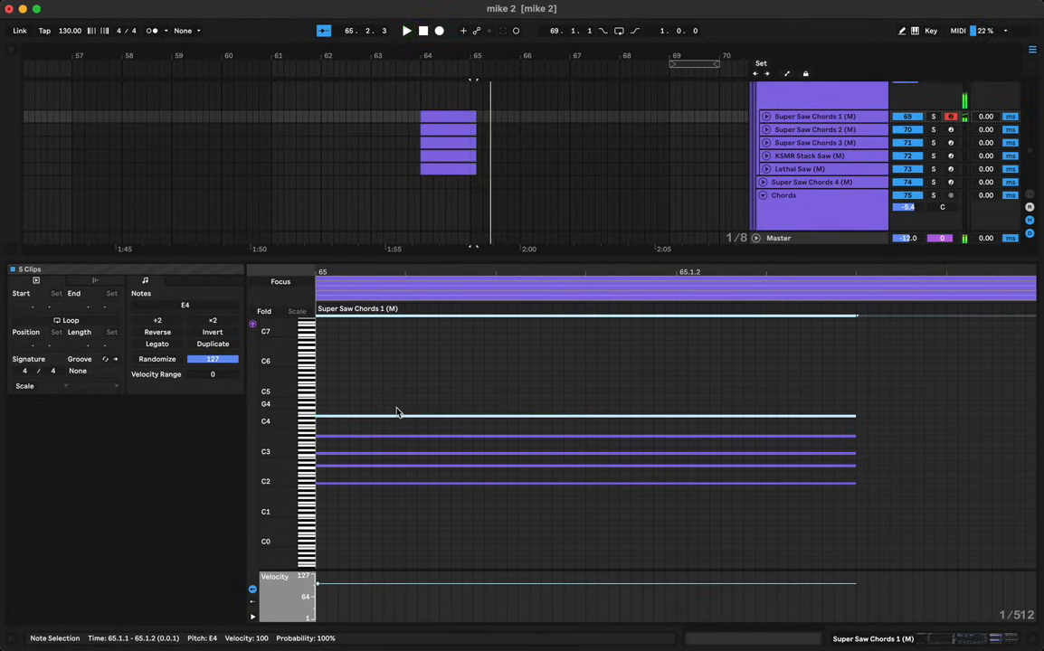
Step: Extend all the chord notes to the clip end at 65.1.3 and play the chord back
left_click(573, 376)
key("super+a")
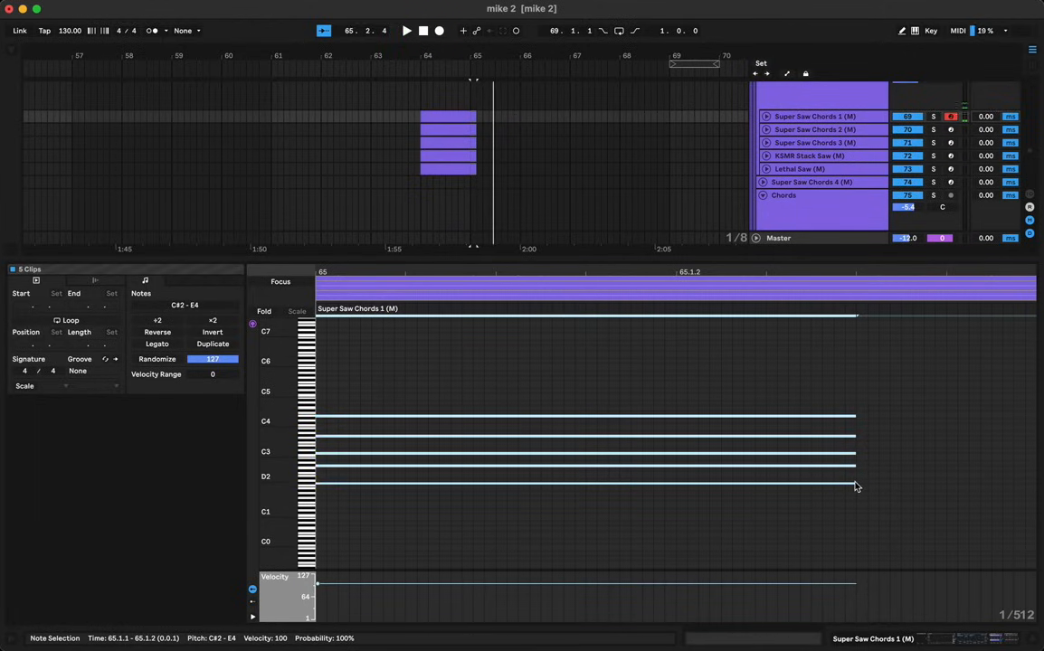
left_click_drag(856, 487, 1041, 470)
key("space")
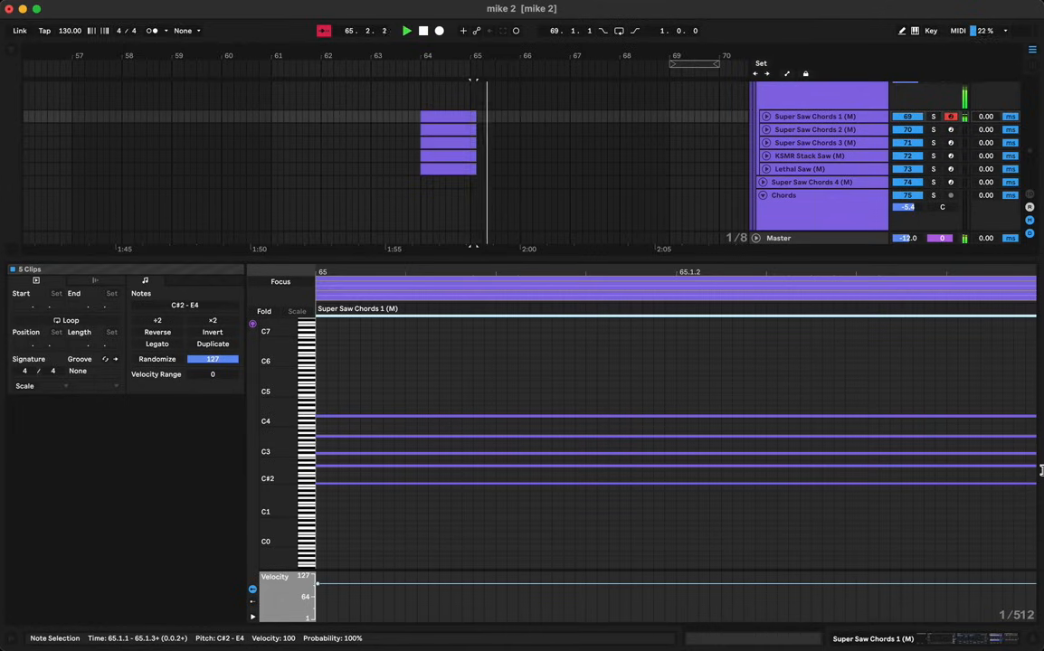
Step: Play back the fill and its resolving chord at bar 65
key("space")
key("space")
key("space")
key("space")
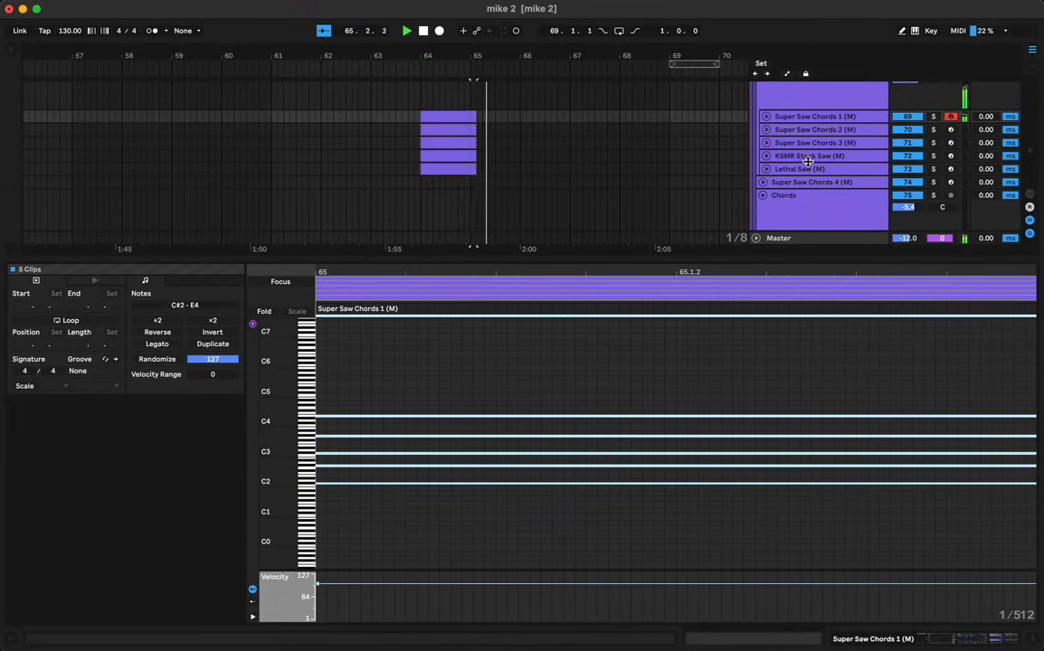
key("space")
key("space")
left_click_drag(477, 55, 487, 59)
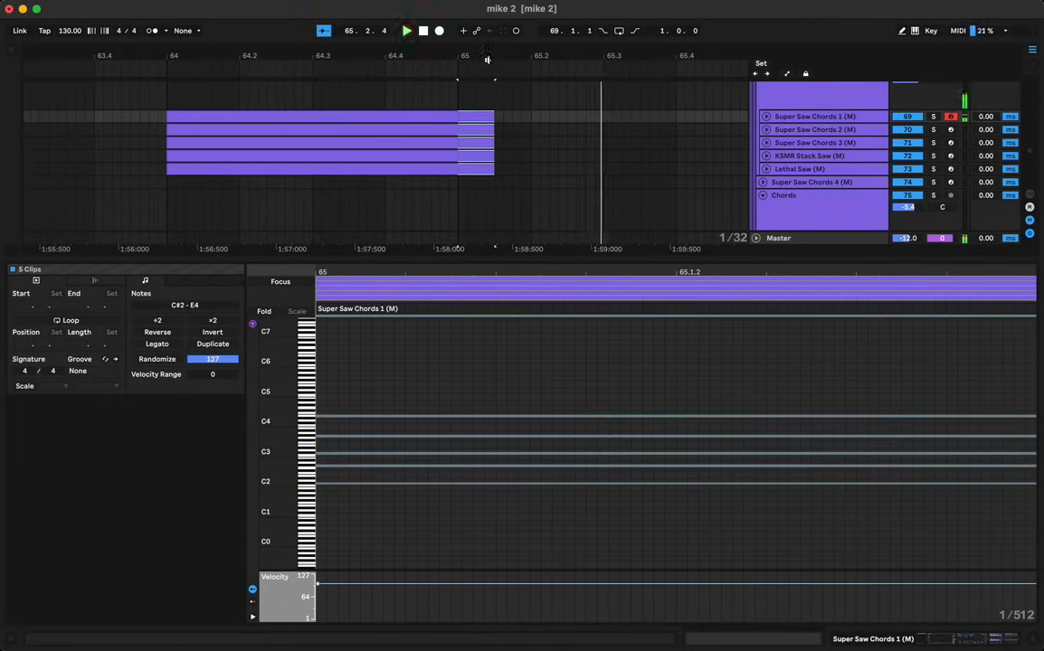
key("space")
key("space")
key("space")
Step: Expand the Super Saw Chords 1, Super Saw Chords 2 and Lethal Saw tracks and copy the Super Saw Chords 1 clip at 65.1.1 to the saw tracks below
left_click(765, 171)
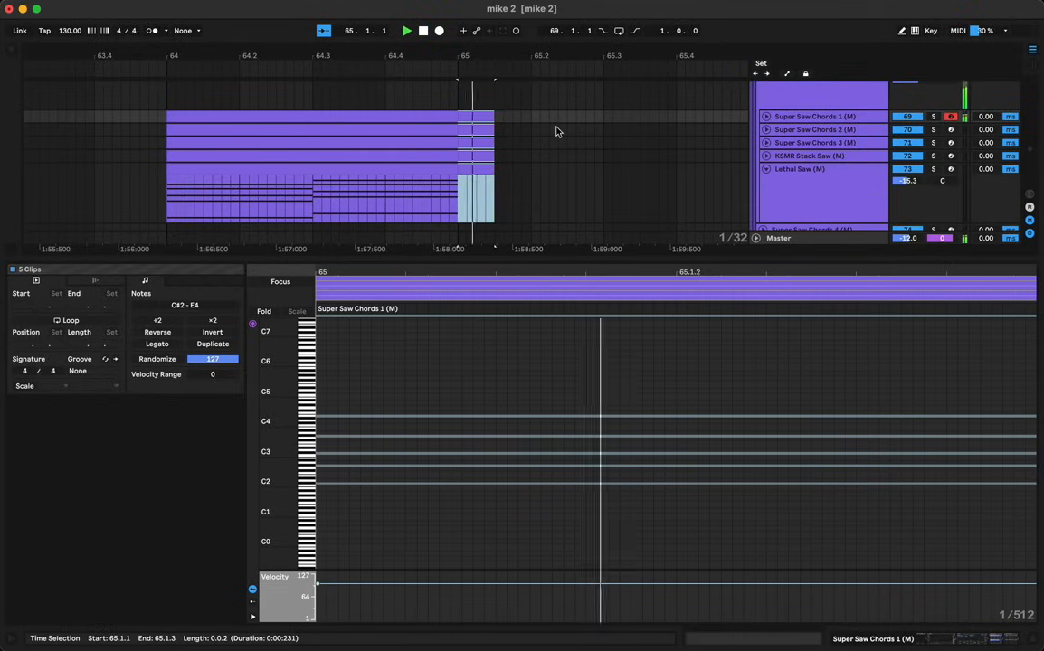
left_click(475, 116)
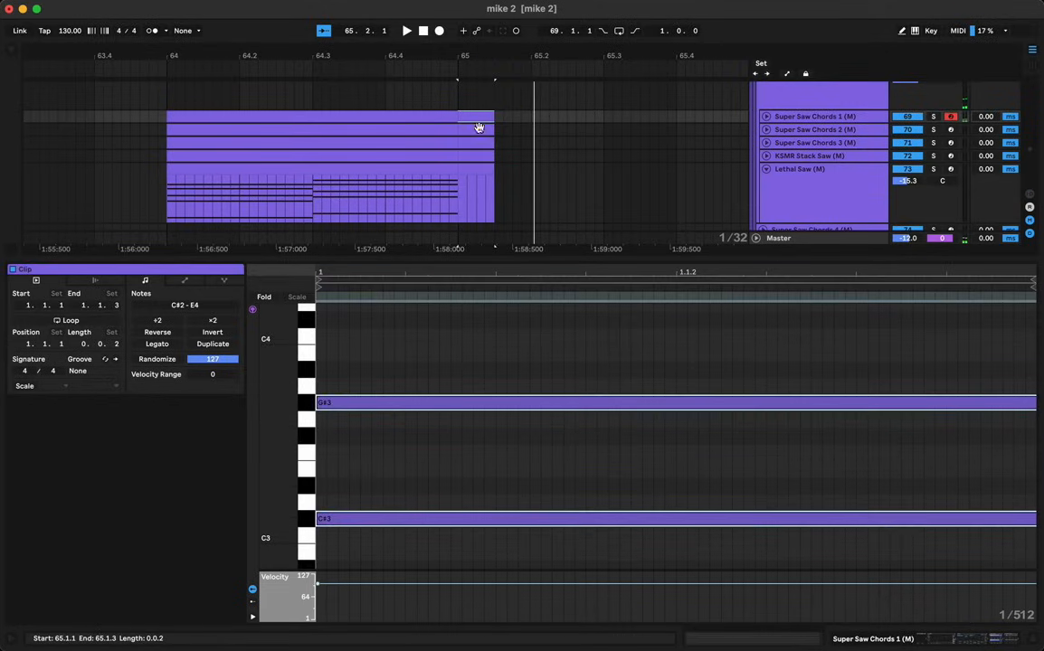
left_click(765, 130)
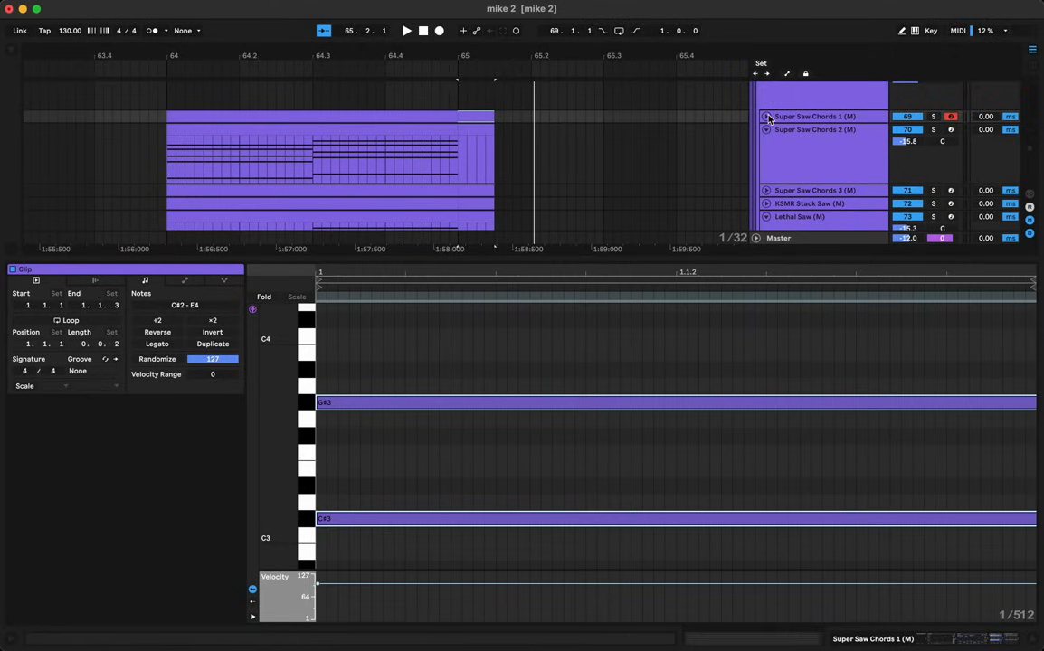
left_click(766, 117)
scroll(484, 111, "down", 1)
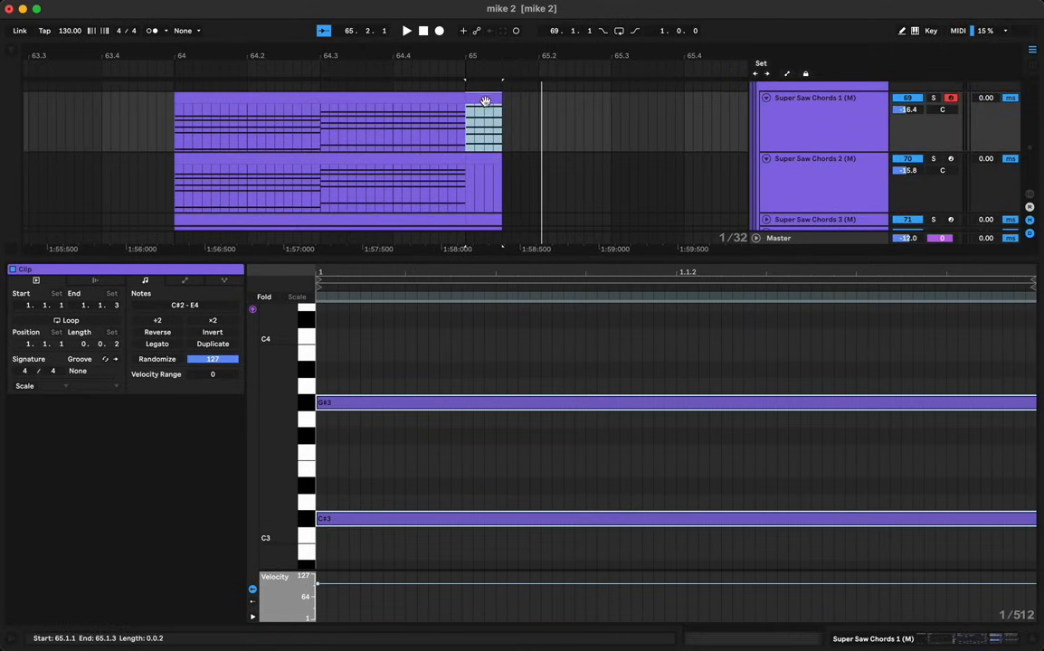
left_click_drag(486, 101, 483, 214)
scroll(507, 192, "down", 3)
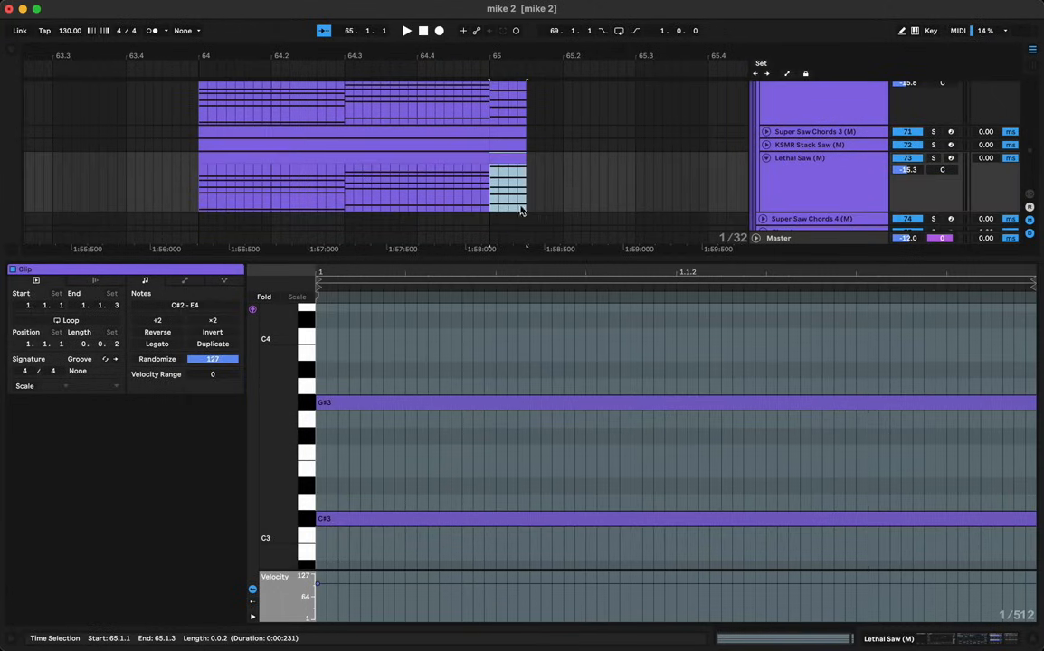
scroll(520, 201, "right", 4)
Step: Play back the stacked saw fill from bar 64 through the chord at bar 65
key("space")
left_click(359, 171)
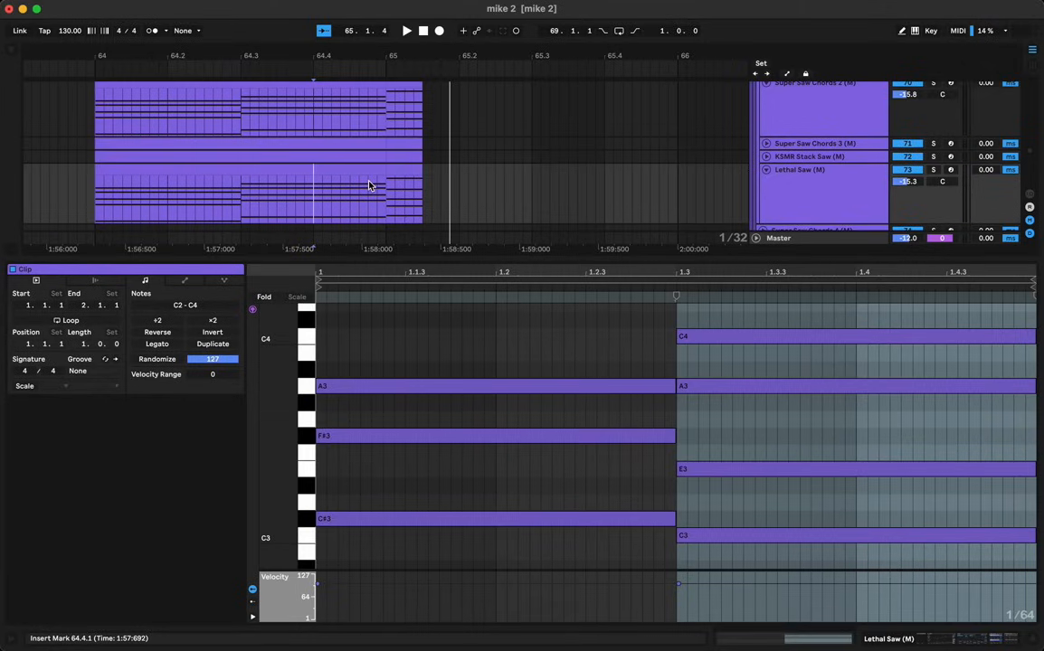
left_click(330, 98)
key("space")
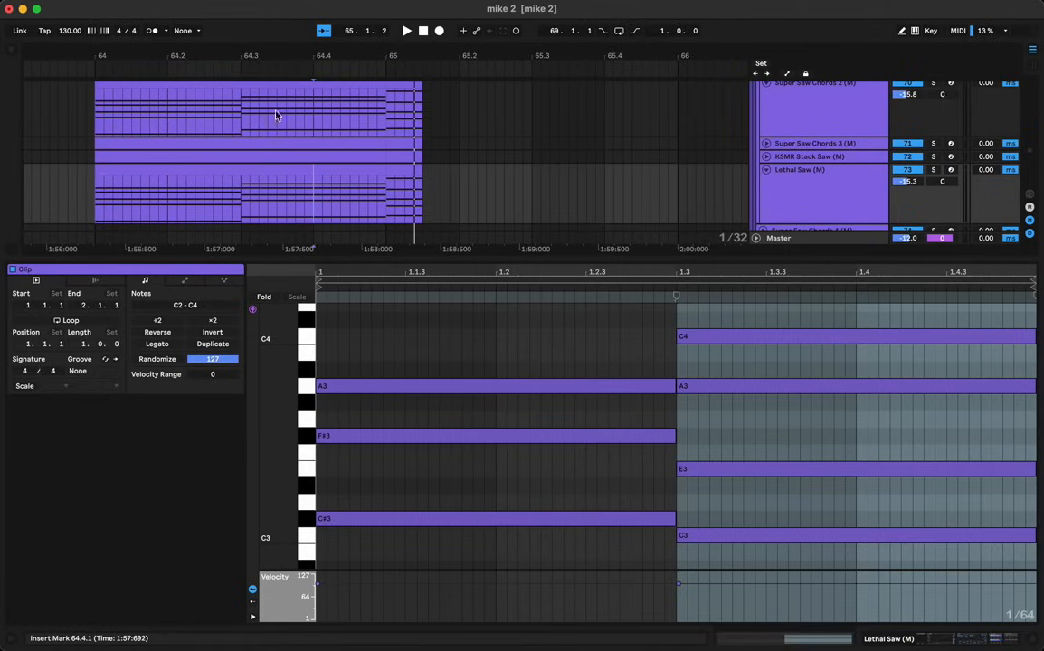
left_click(176, 95)
key("space")
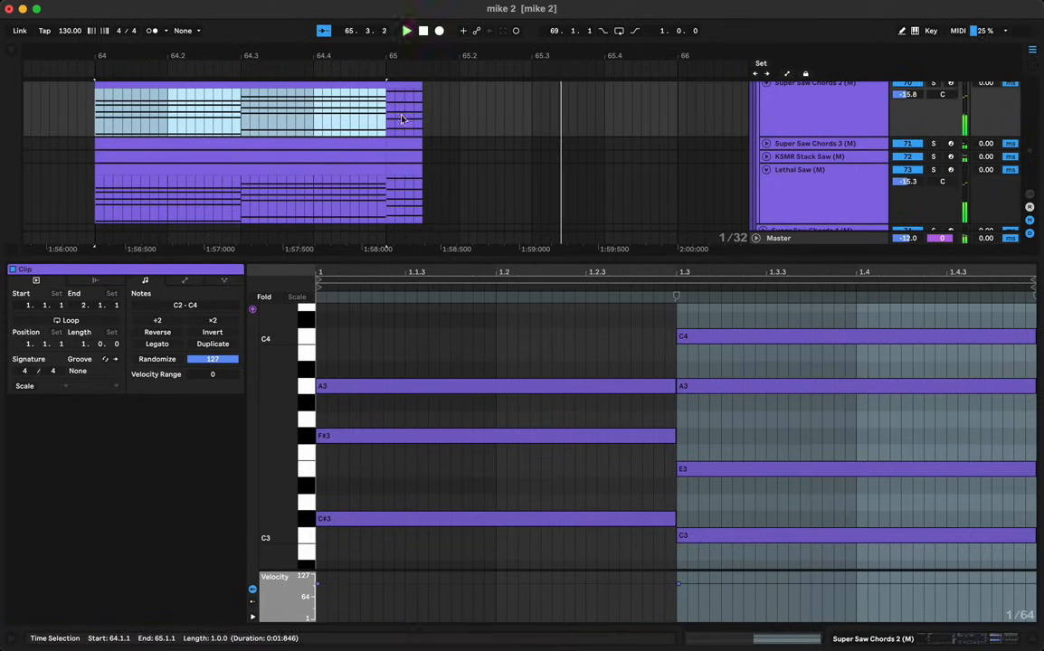
Step: Hide the clip editor and replay the Super Saw fill from bar 64 and the chord at 65.1.1
left_click(404, 170)
scroll(404, 170, "up", 1)
left_click_drag(404, 170, 403, 173)
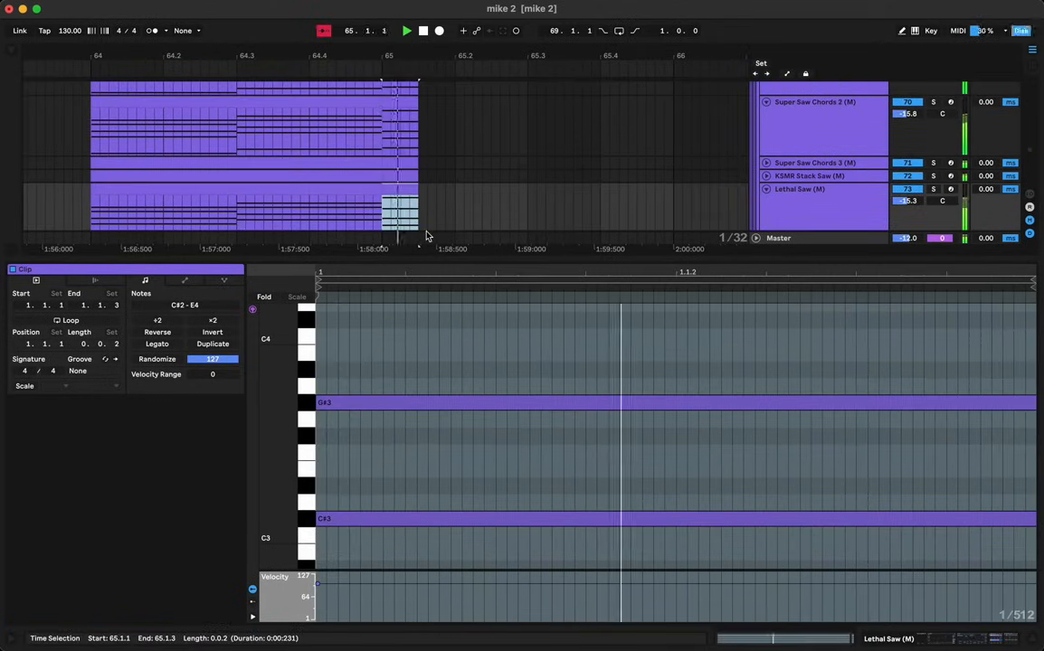
key("super+alt+l")
left_click_drag(409, 129, 411, 207)
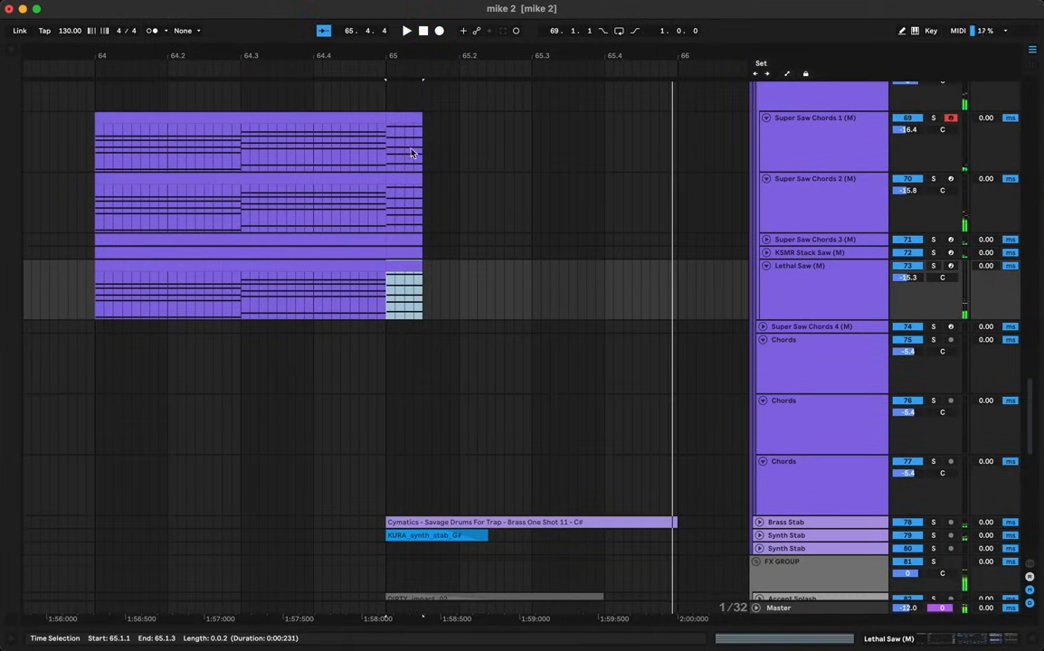
left_click(399, 121, "shift")
key("space")
left_click(342, 121)
key("space")
key("space")
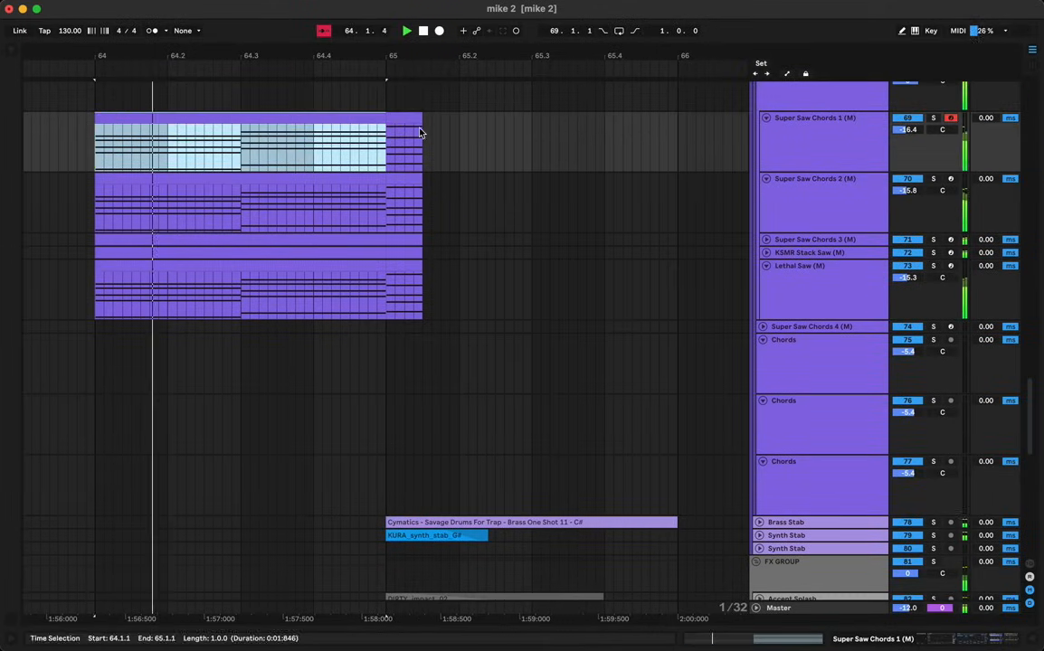
Step: Extend the five saw clips at bar 65 slightly past 65.1.3, stretch their chord notes to the new clip end, and play them back
left_click(417, 119)
left_click(411, 264, "shift")
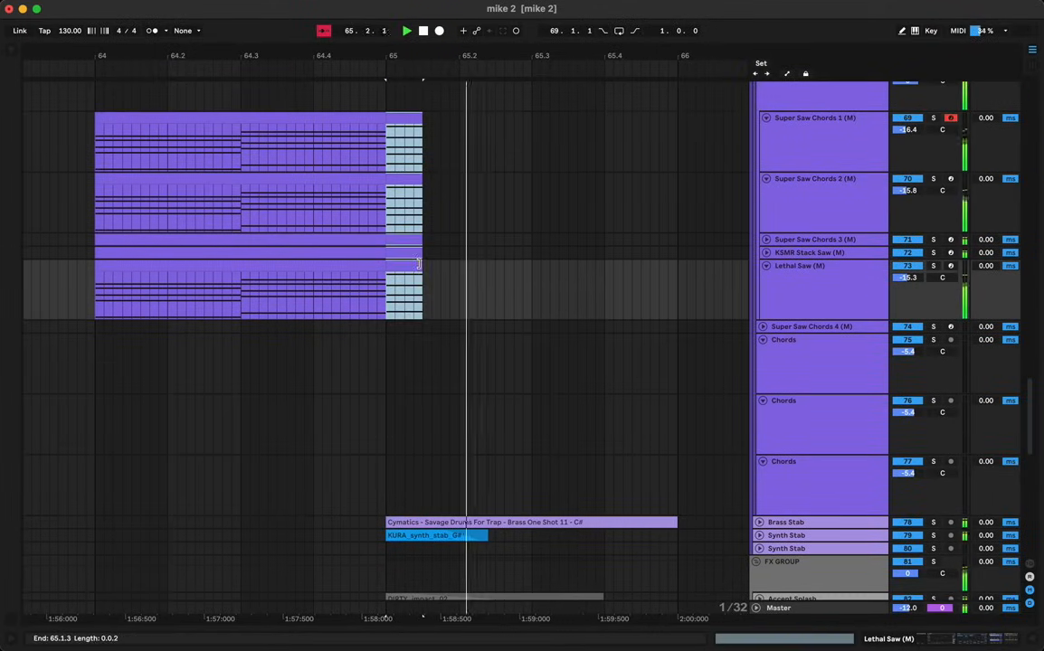
mouse_move(417, 264)
left_mouse_down()
mouse_move(442, 267)
mouse_move(432, 265)
left_mouse_up()
double_click(418, 265)
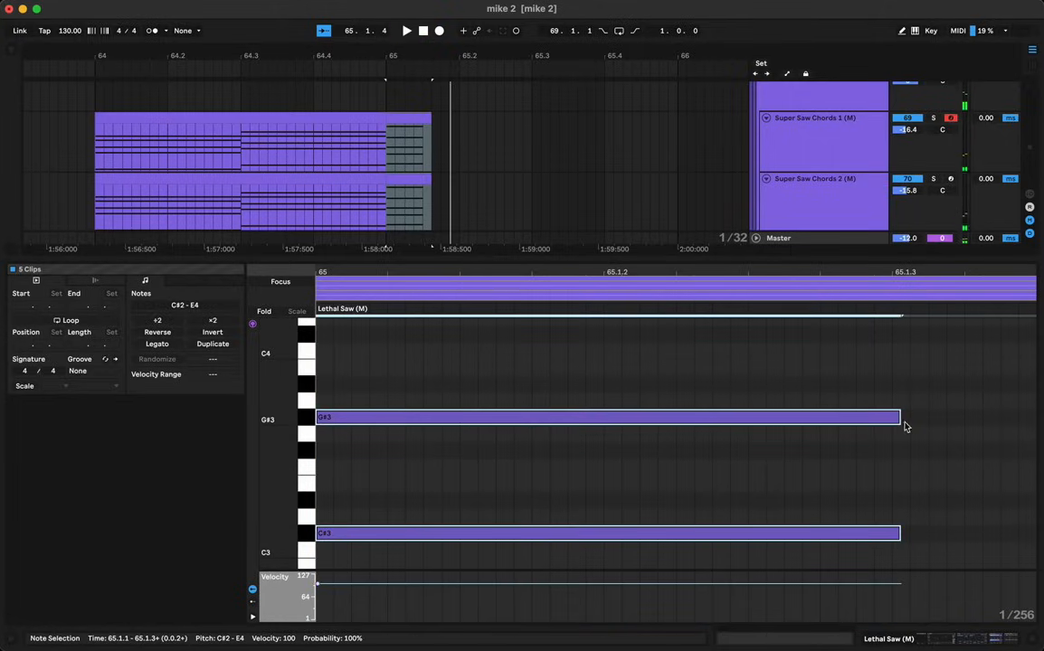
left_click_drag(898, 417, 1040, 417)
key("space")
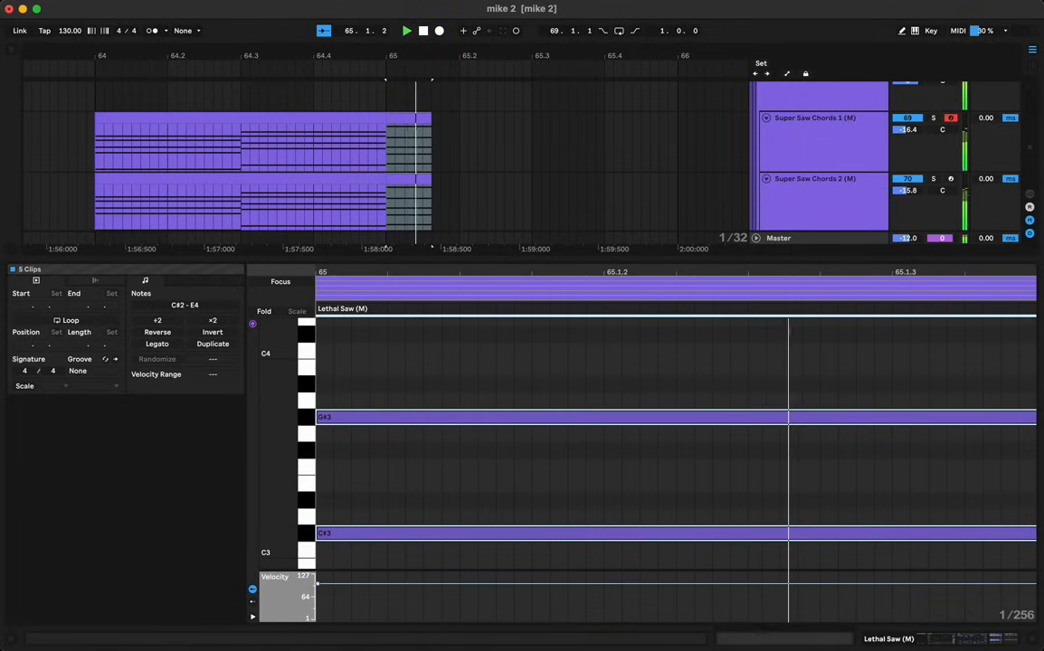
left_click(243, 150)
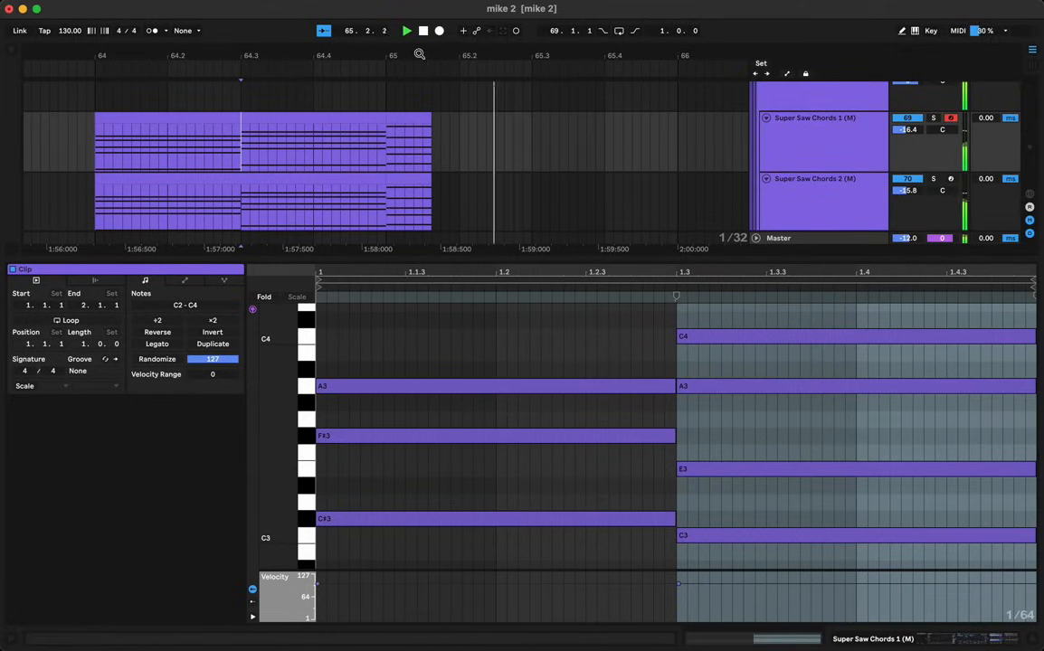
Step: Copy the five short chord clips from 65.1.1 to 57.1.1 on the saw tracks and play them back
left_click_drag(393, 51, 393, 48)
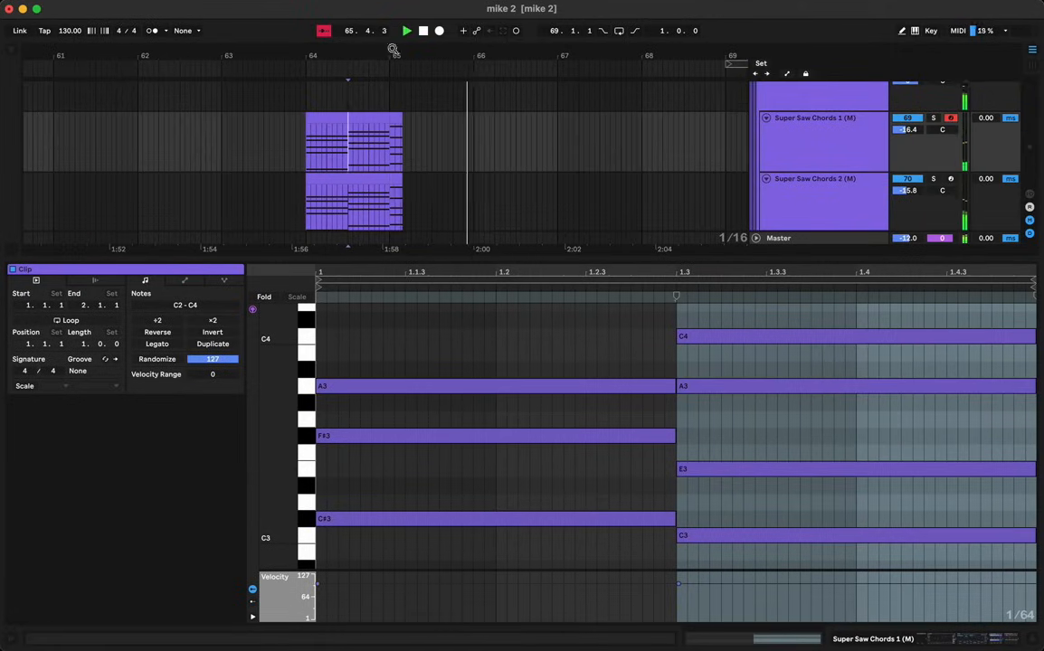
double_click(399, 259)
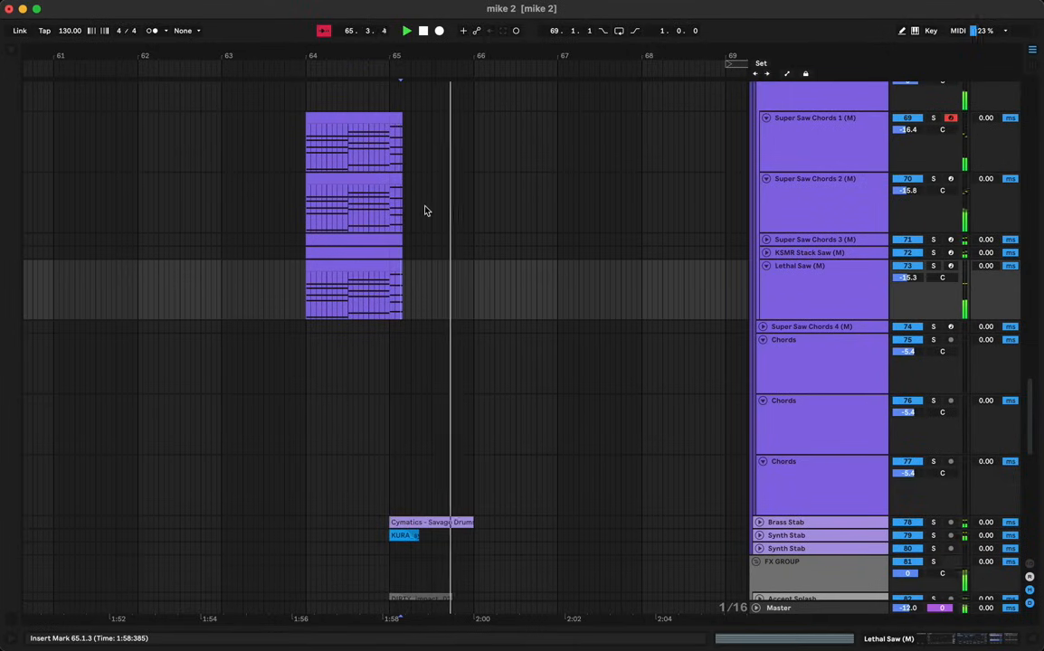
key("space")
left_click_drag(402, 130, 392, 135)
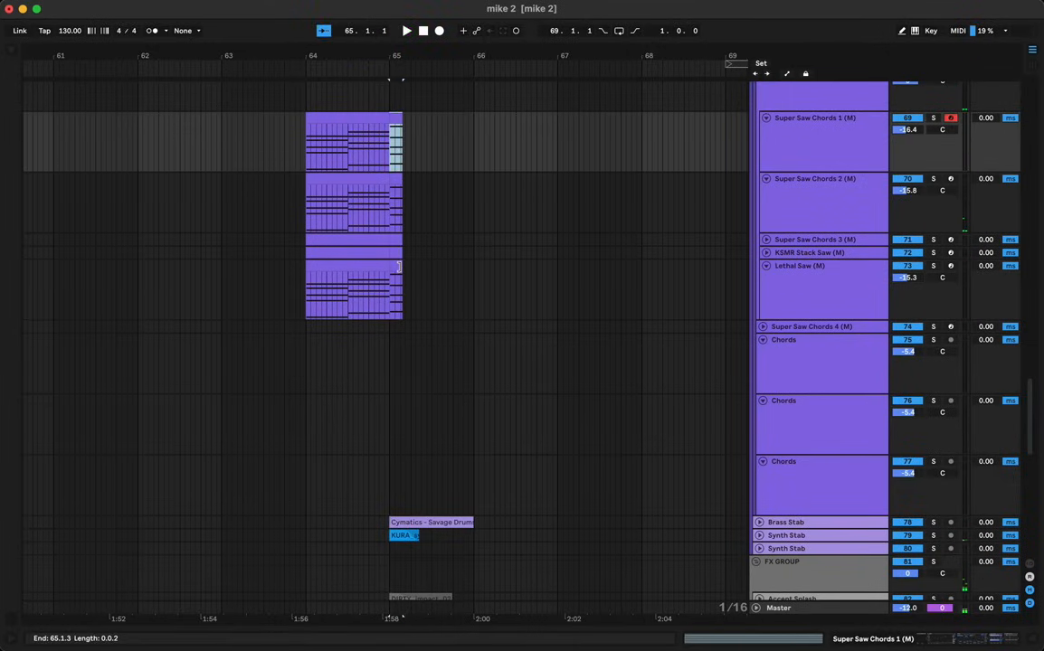
left_click(399, 267, "shift")
scroll(395, 310, "left", 10)
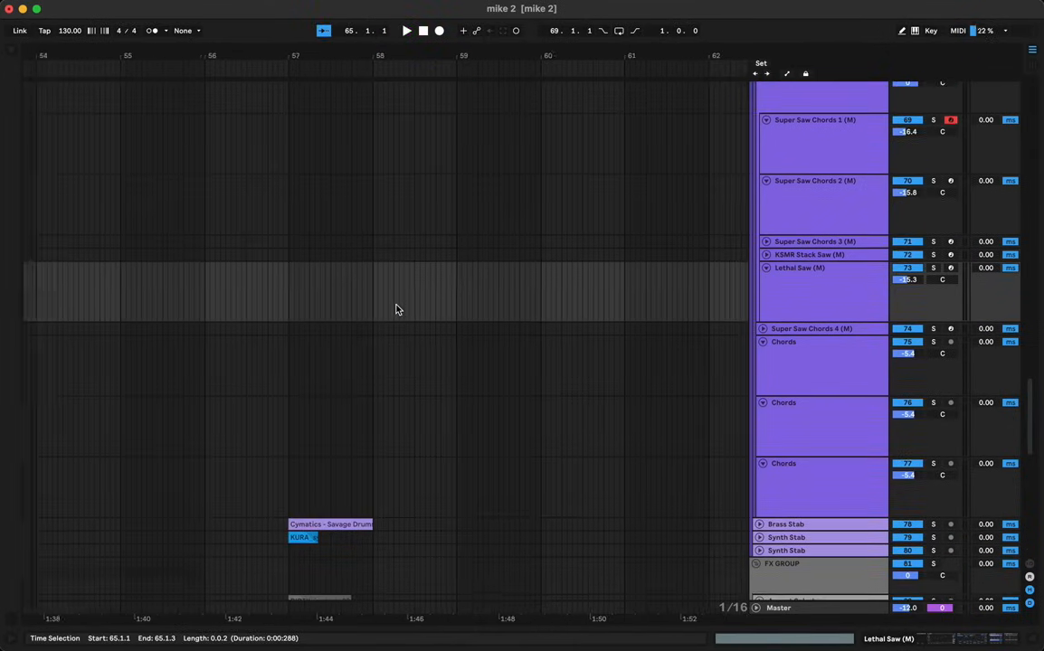
scroll(332, 191, "up", 2)
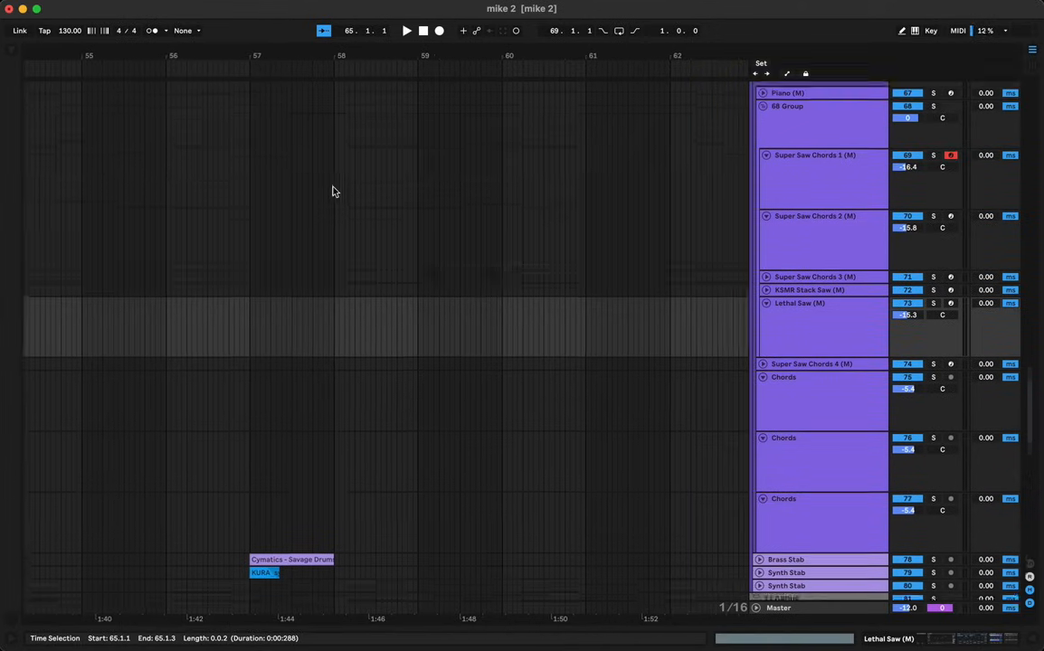
left_click(256, 186)
key("super+v")
key("space")
key("space")
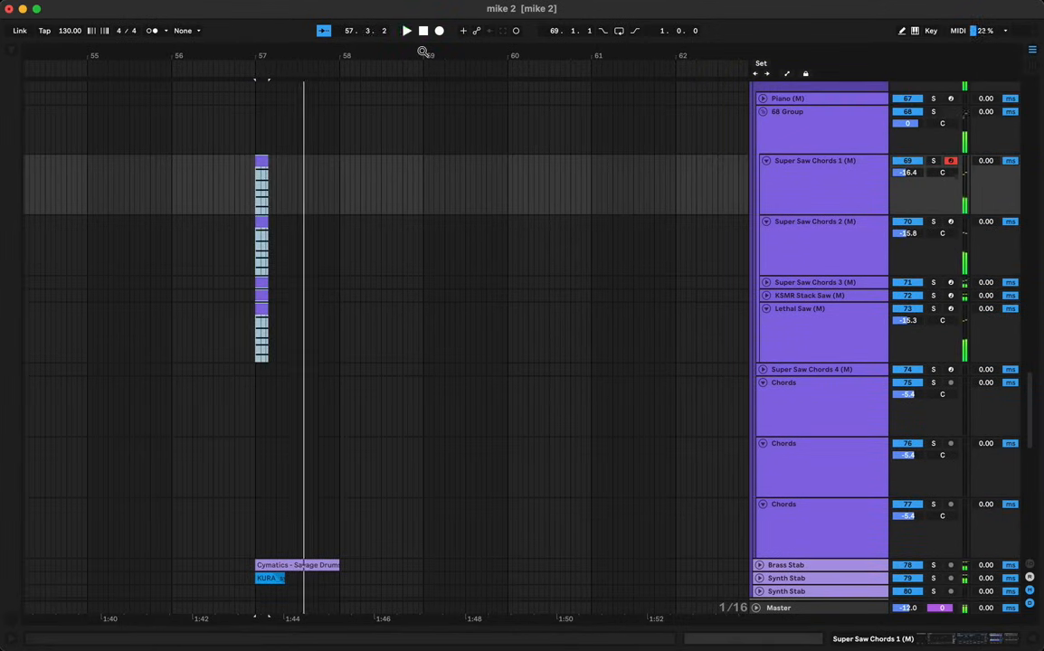
Step: Select bars 57 to 61 across the five saw tracks and play the drop through from bar 57
key("space")
left_click_drag(421, 52, 373, 3)
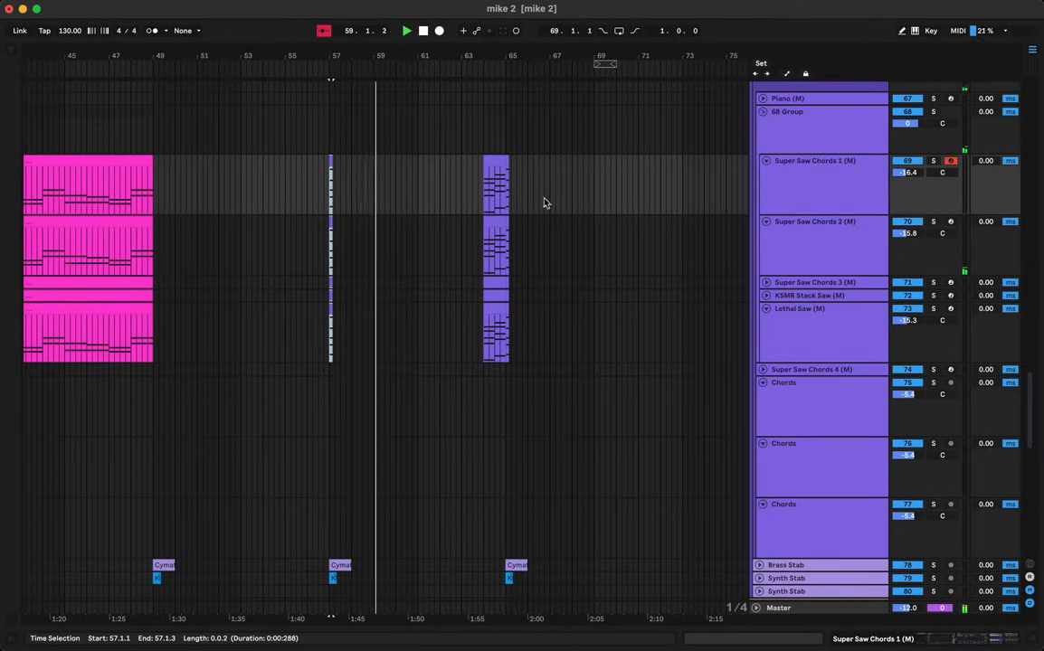
left_click_drag(417, 187, 328, 326)
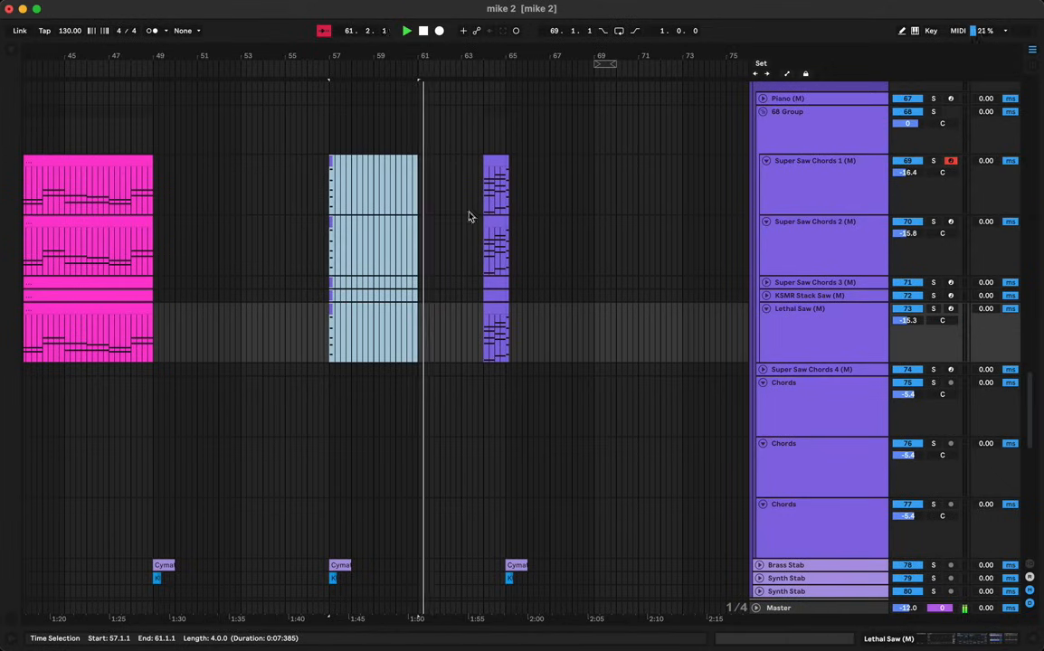
key("space")
key("space")
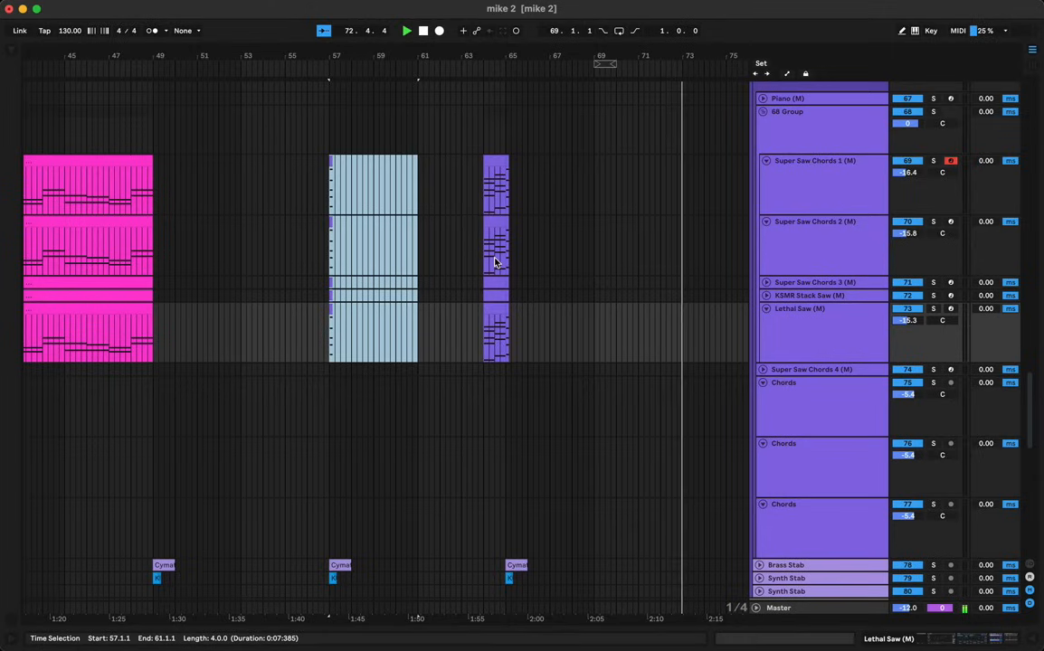
key("space")
key("space")
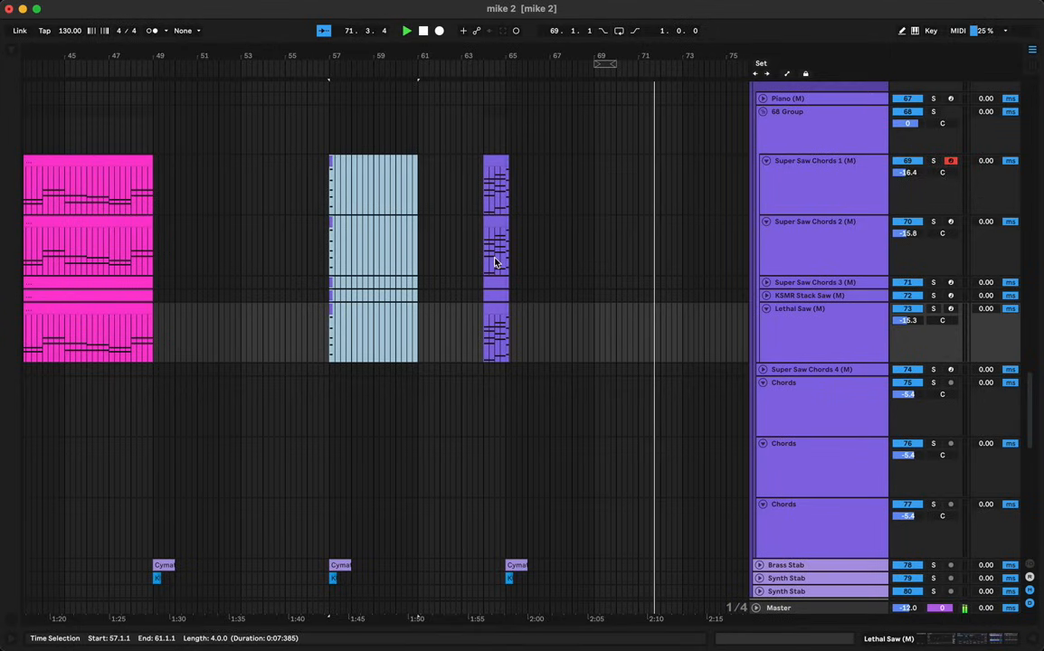
Step: Replay the lead-in from 56.2.1 into the chord at bar 57
left_click(353, 326)
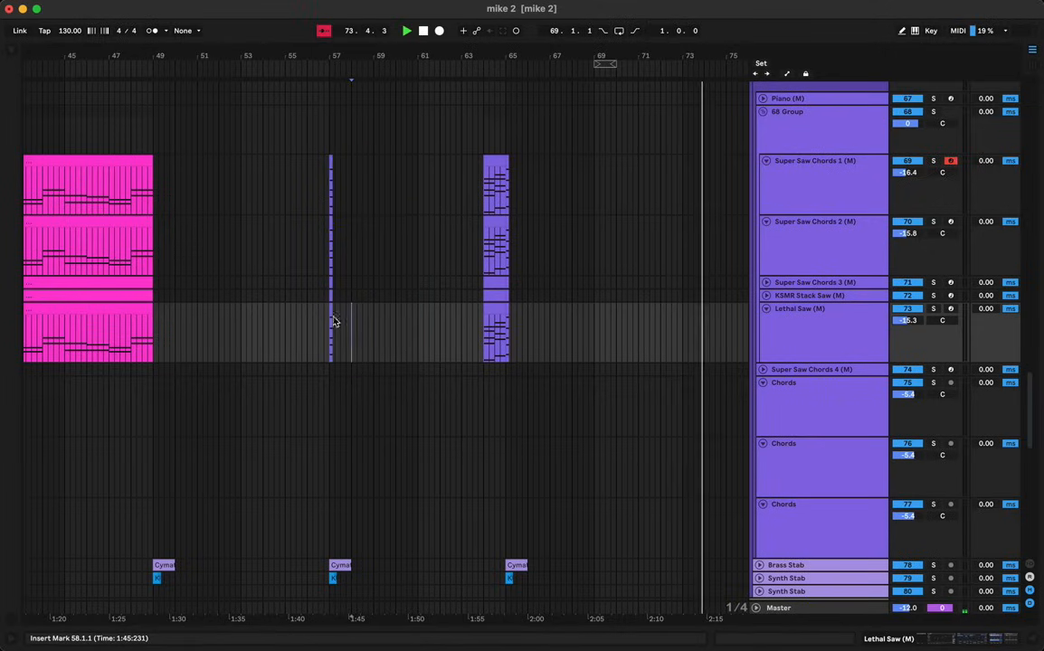
left_click(279, 341)
key("space")
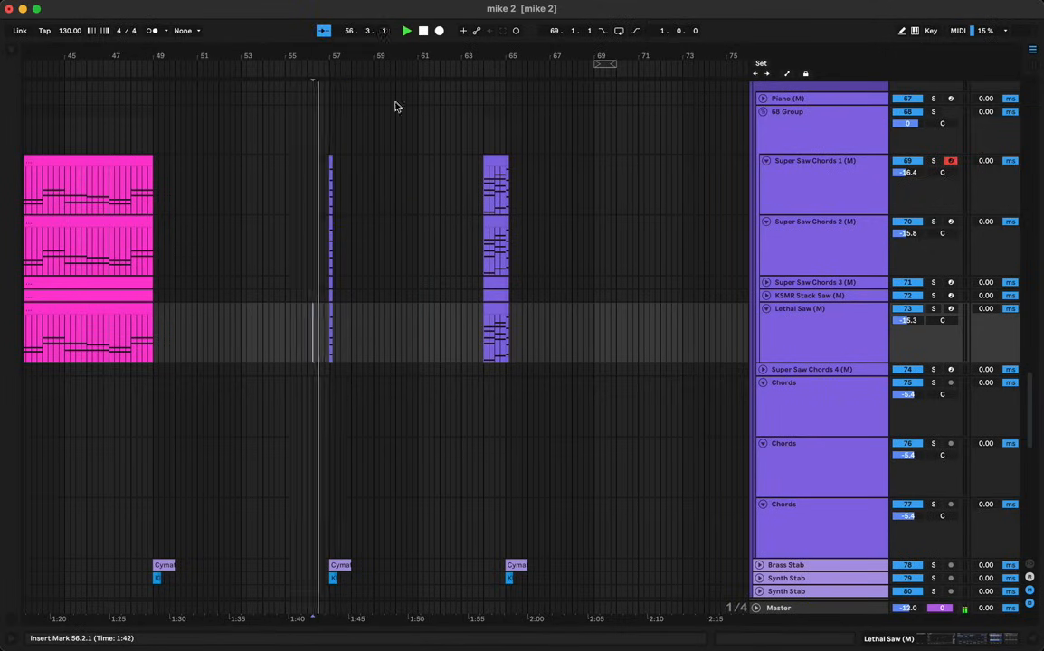
mouse_move(397, 59)
left_mouse_down()
mouse_move(381, 89)
mouse_move(366, 59)
left_mouse_up()
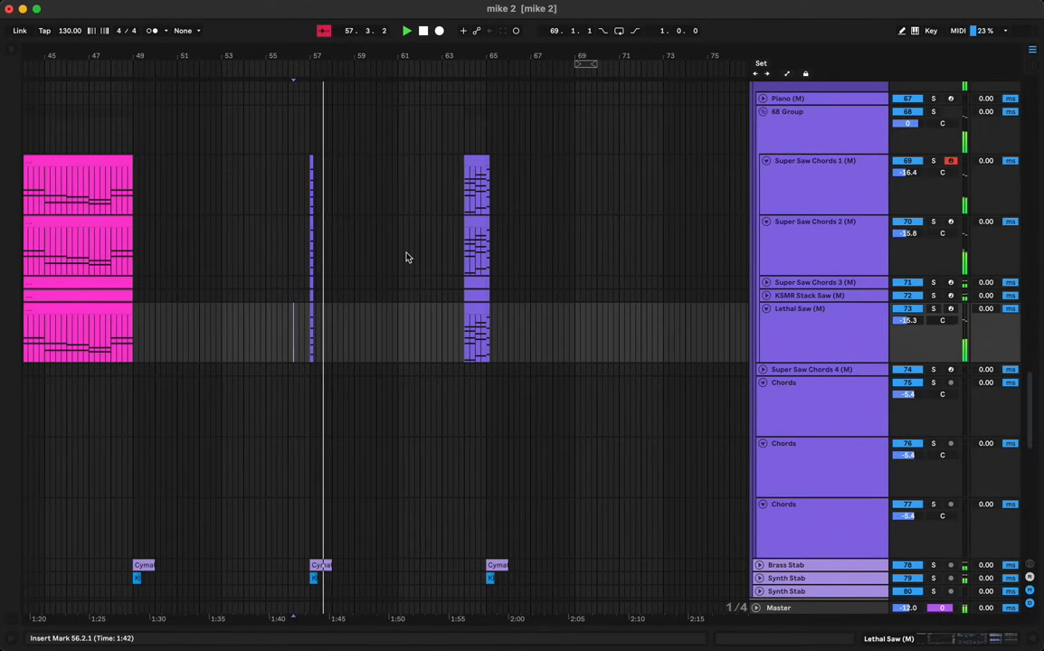
Step: Search the sample library for "_C_" and list the matches in the ONE SHOT - MELODY folder
scroll(408, 257, "up", 15)
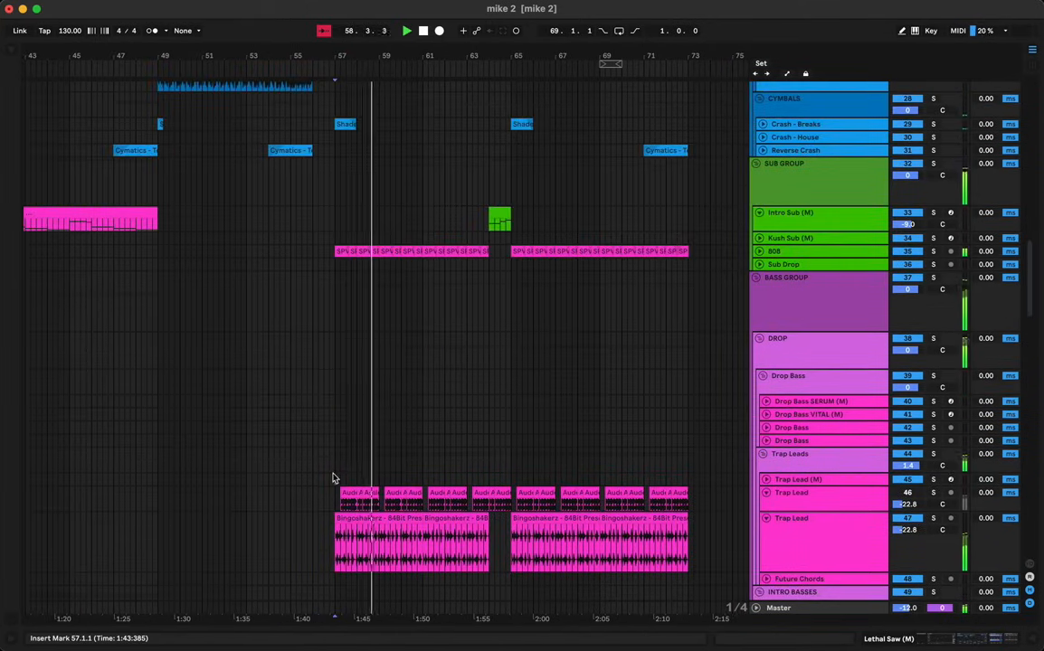
left_click(333, 480)
left_click(15, 59)
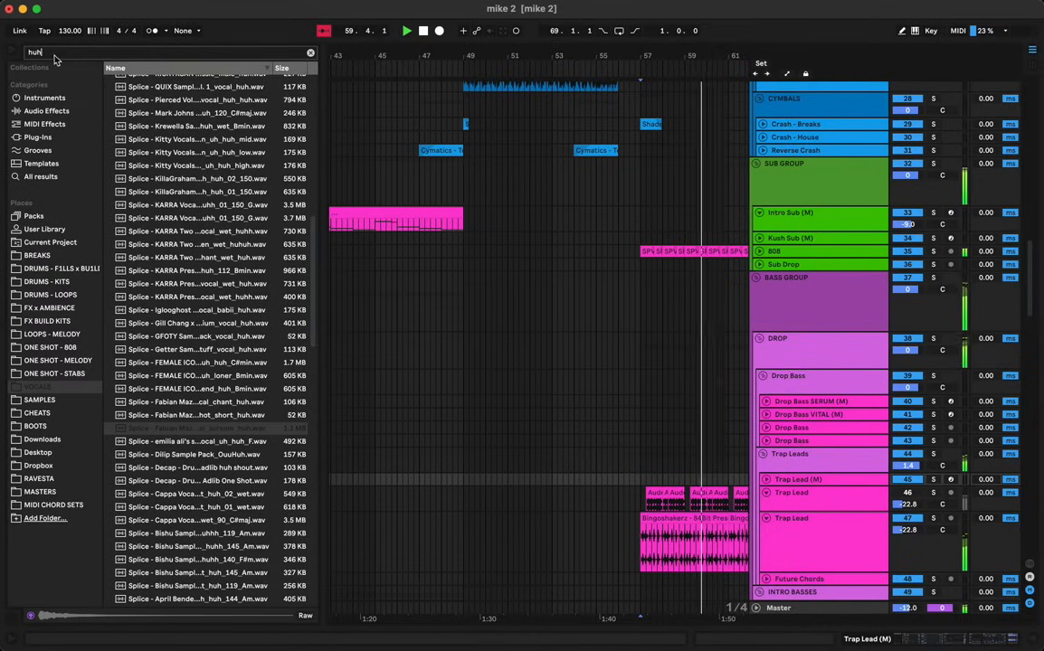
type("_")
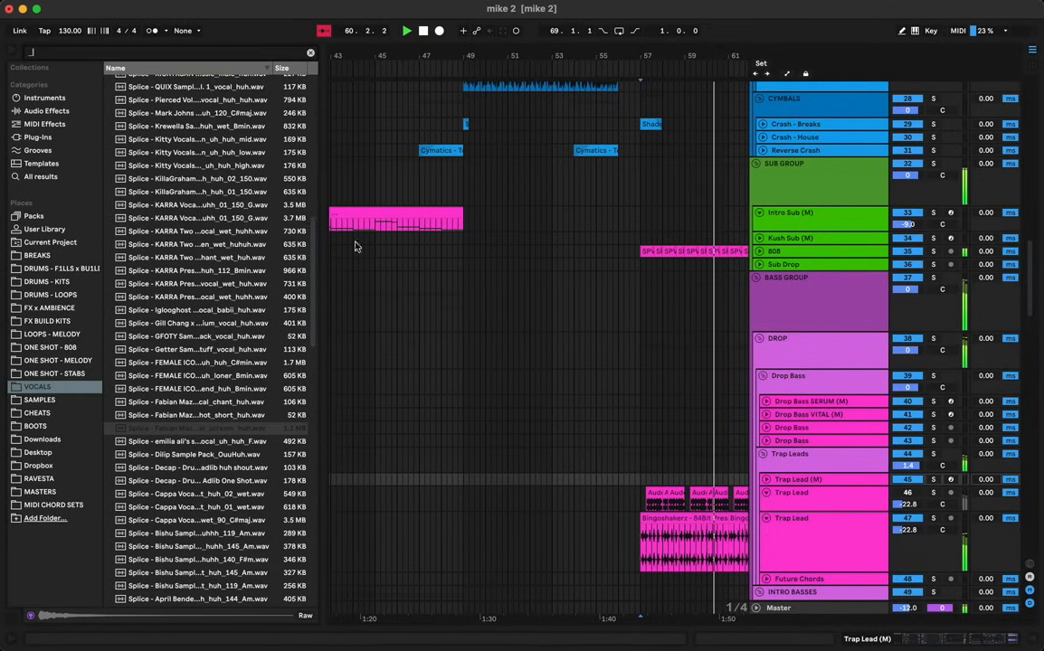
type("C_")
left_click(644, 300)
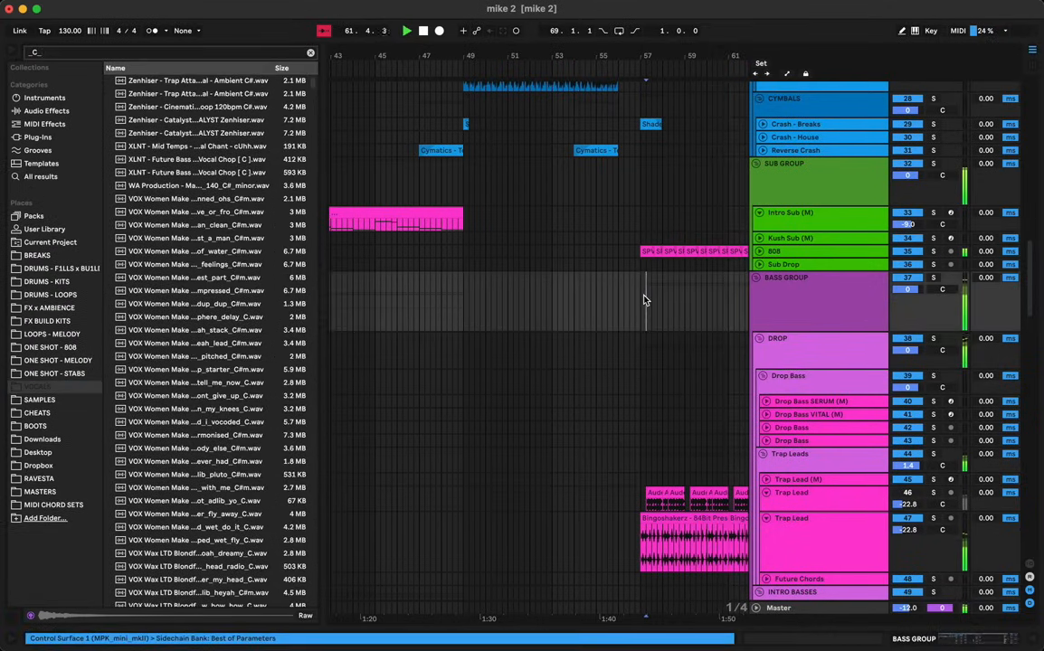
left_click(53, 374)
left_click(60, 349)
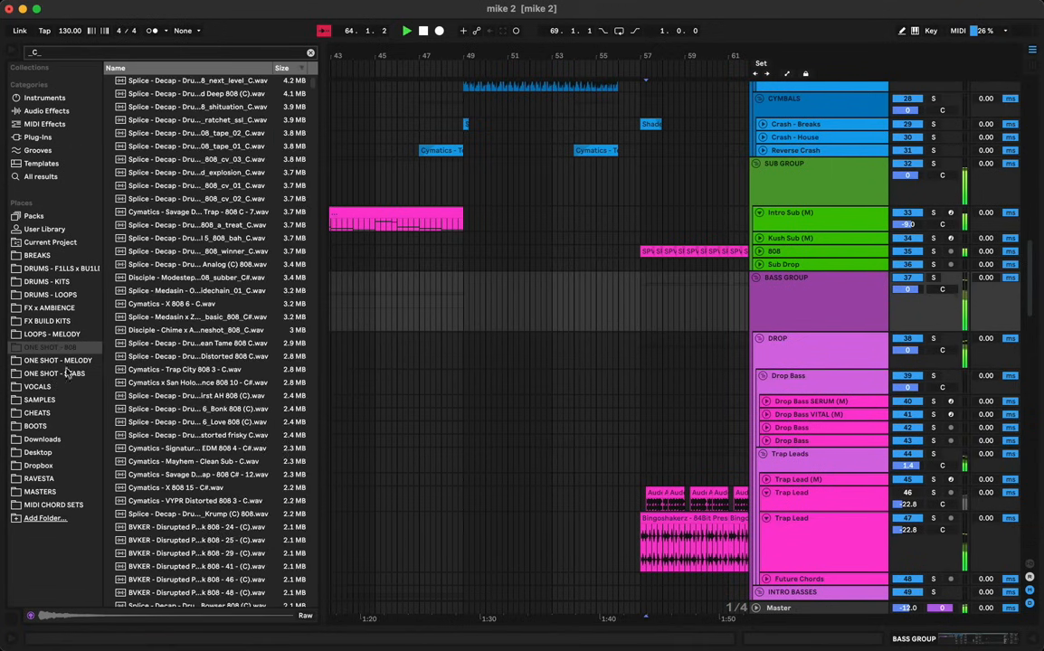
left_click(57, 360)
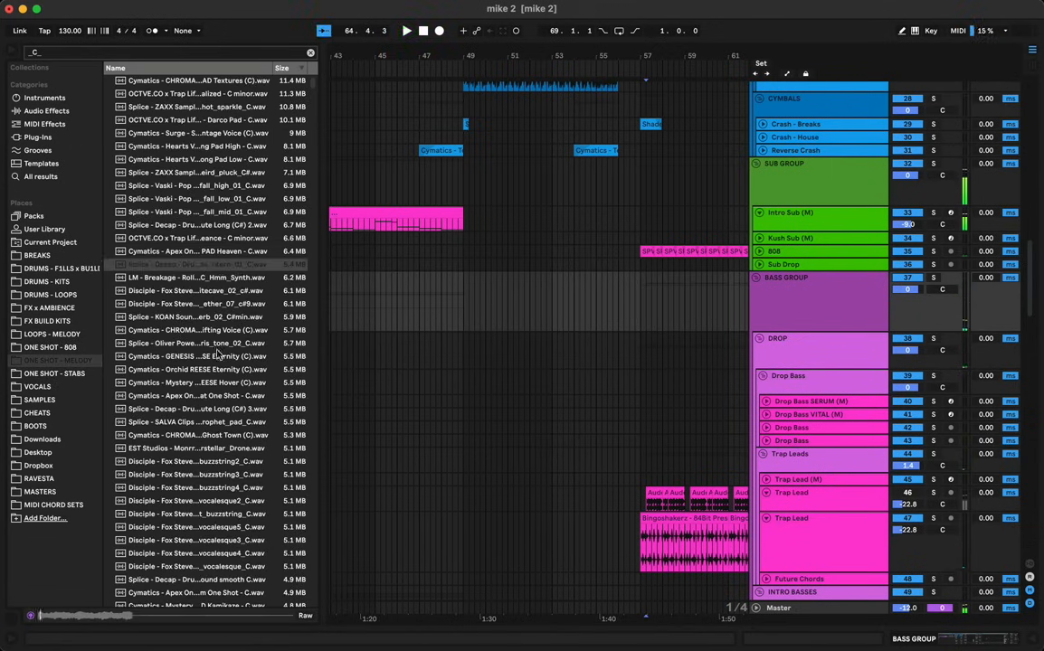
Step: Audition the C one-shots of about 3 MB, working from Oversampled oneshot_39_C back up to oneshot_74_C
scroll(193, 407, "down", 15)
scroll(204, 474, "down", 10)
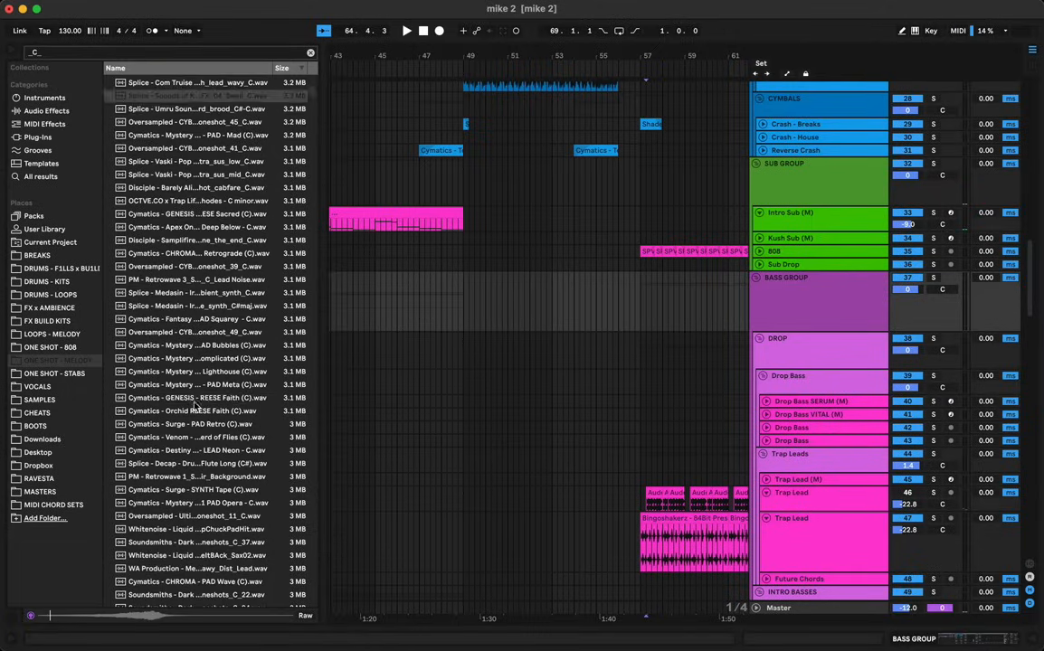
left_click(203, 267)
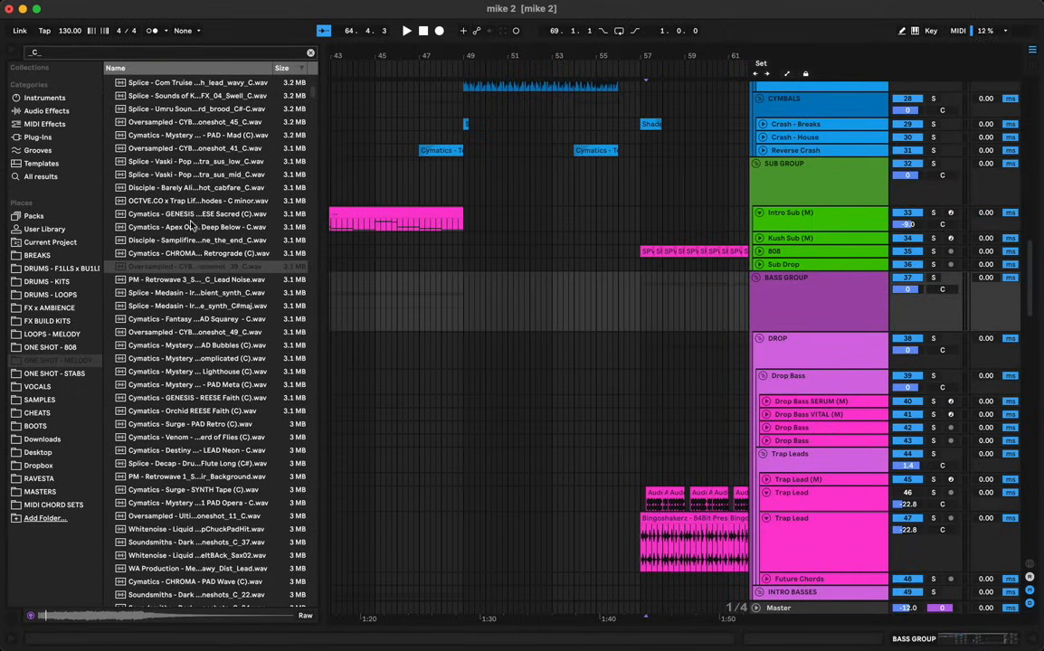
scroll(195, 204, "up", 4)
left_click(208, 186)
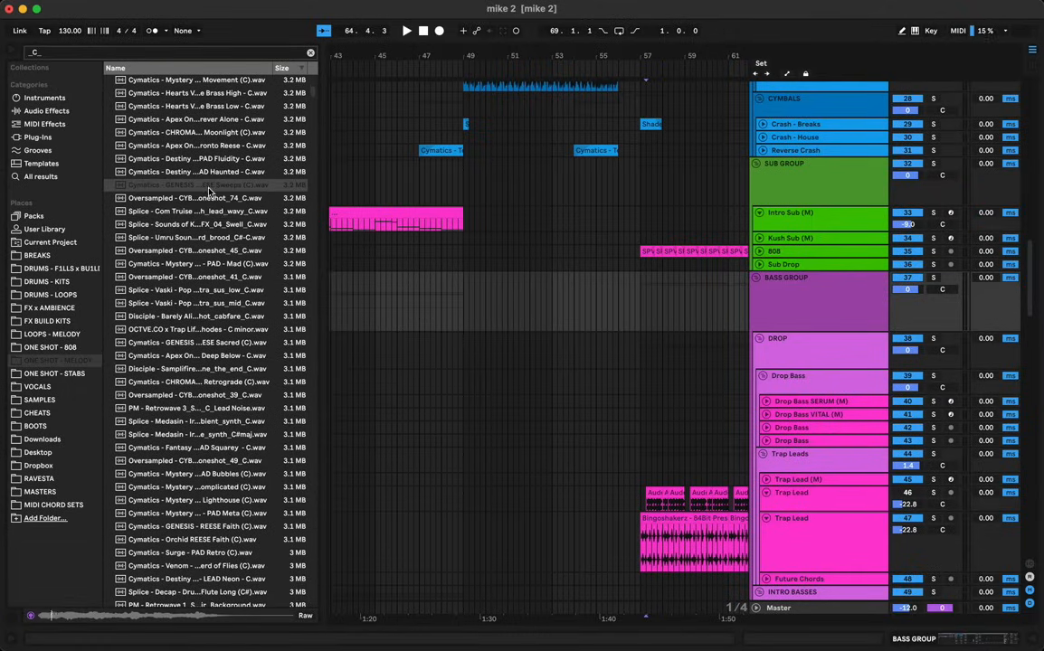
left_click(214, 317)
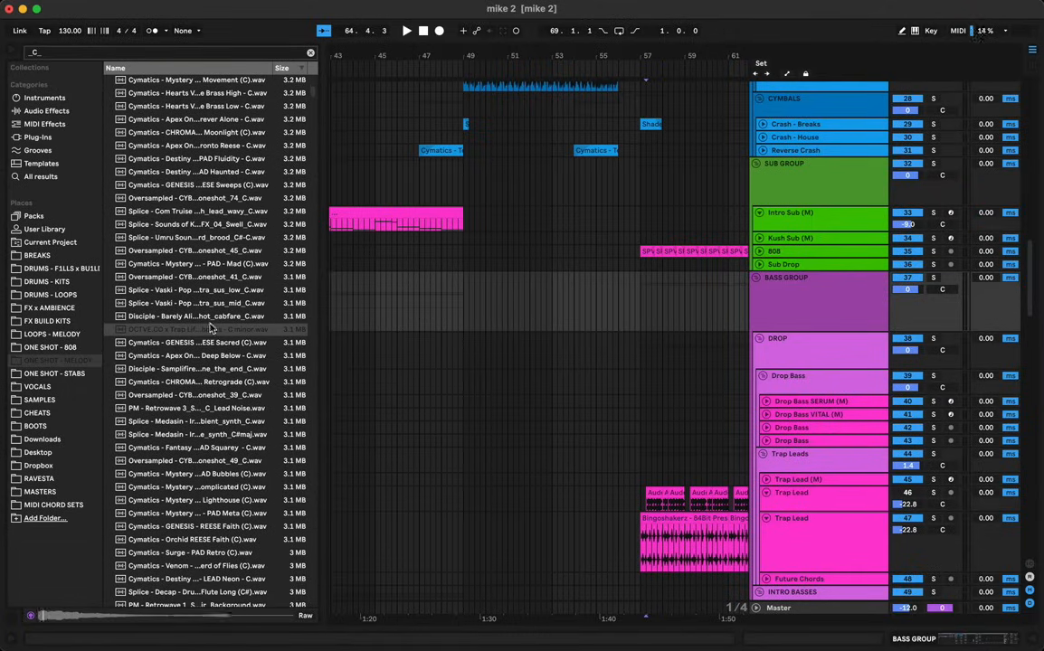
left_click(214, 308)
key("Up")
key("Up")
key("Up")
key("Up")
key("Up")
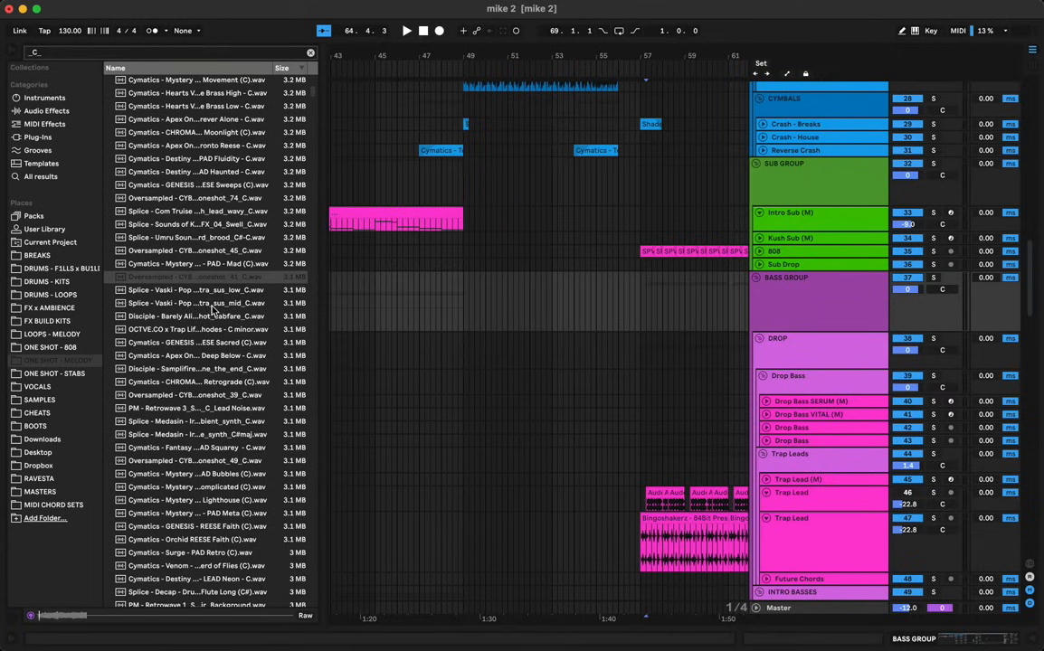
key("Up")
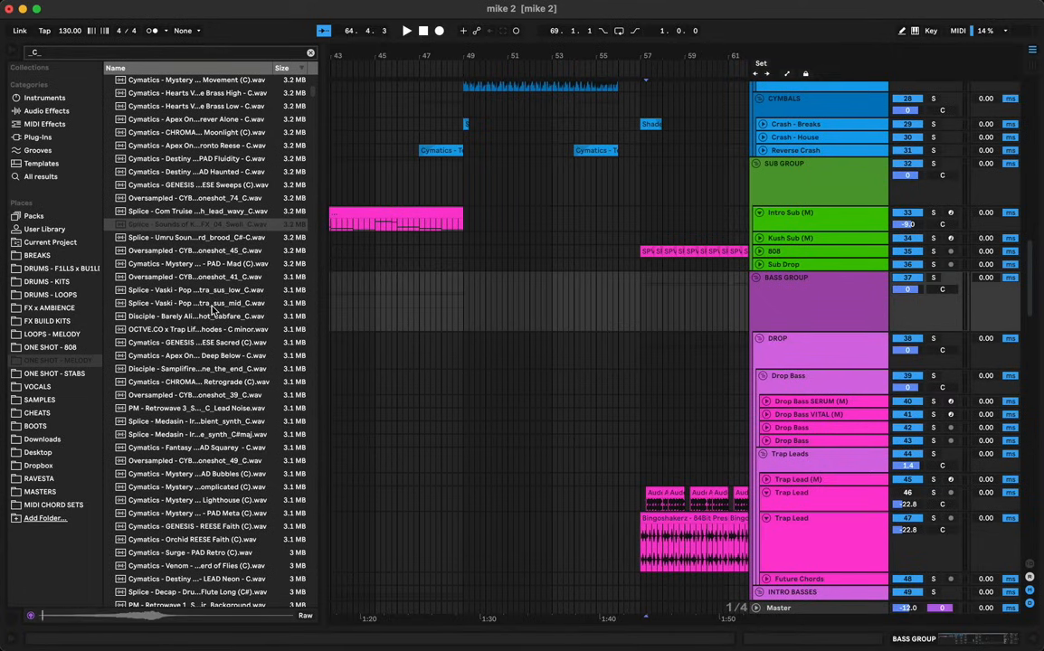
key("Up")
key("Up")
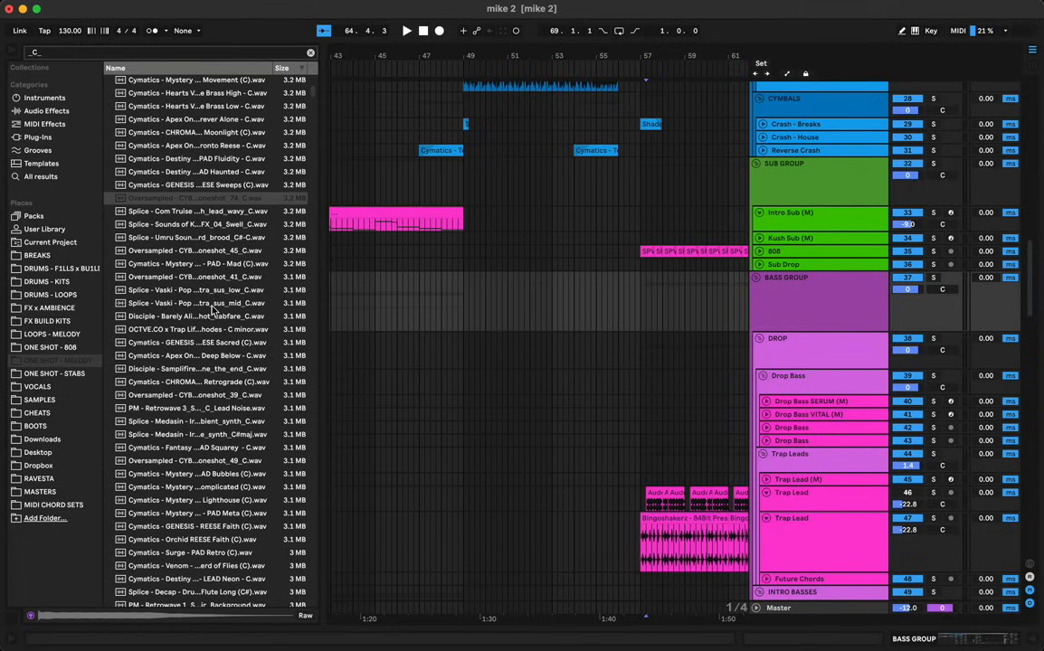
Step: Audition the one-shots down to Oversampled oneshot_41_C and compare it with the drop from bar 57
key("Down")
key("Down")
key("Down")
key("Down")
key("Down")
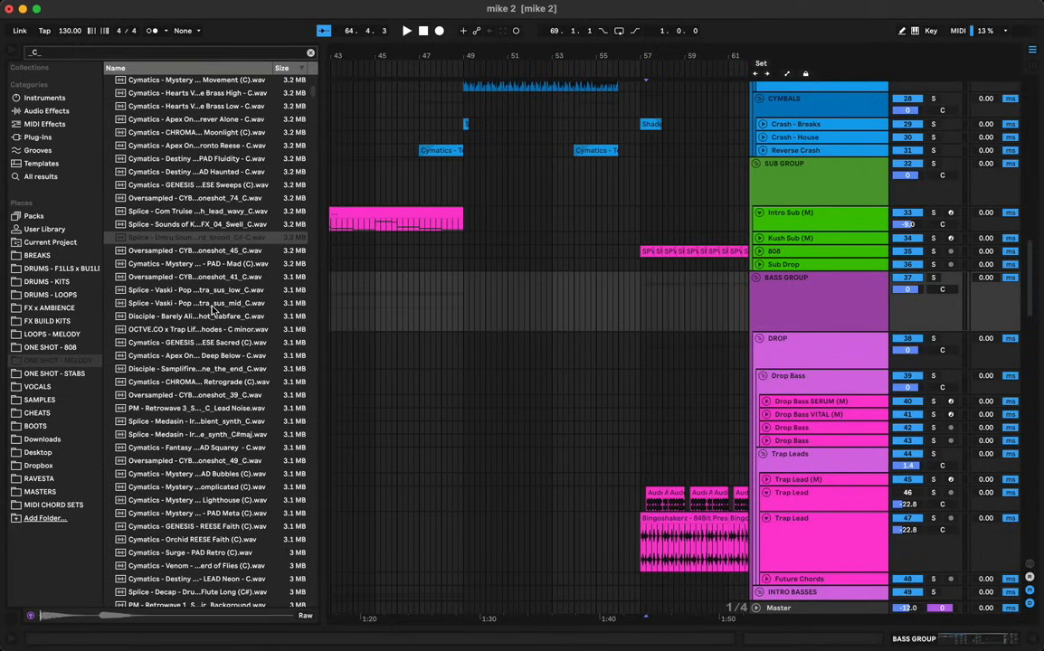
key("Down")
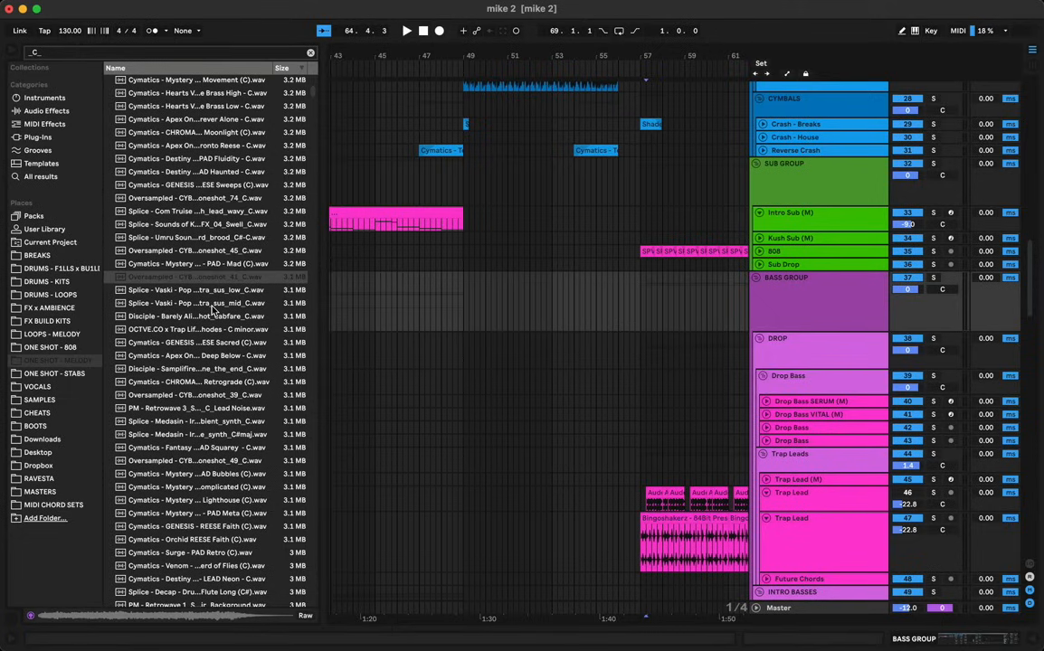
key("space")
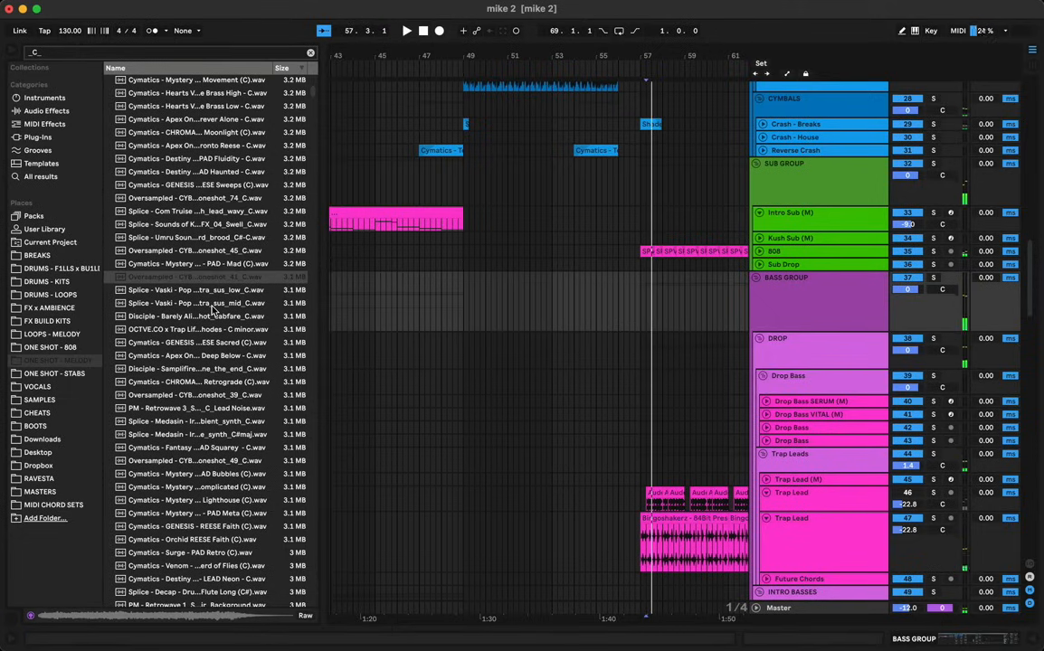
Step: Audition the one-shots from the Vaski sus_low_C sample down to the Cymatics CHROMA Retrograde (C) sample
key("Down")
key("Down")
key("Down")
key("Down")
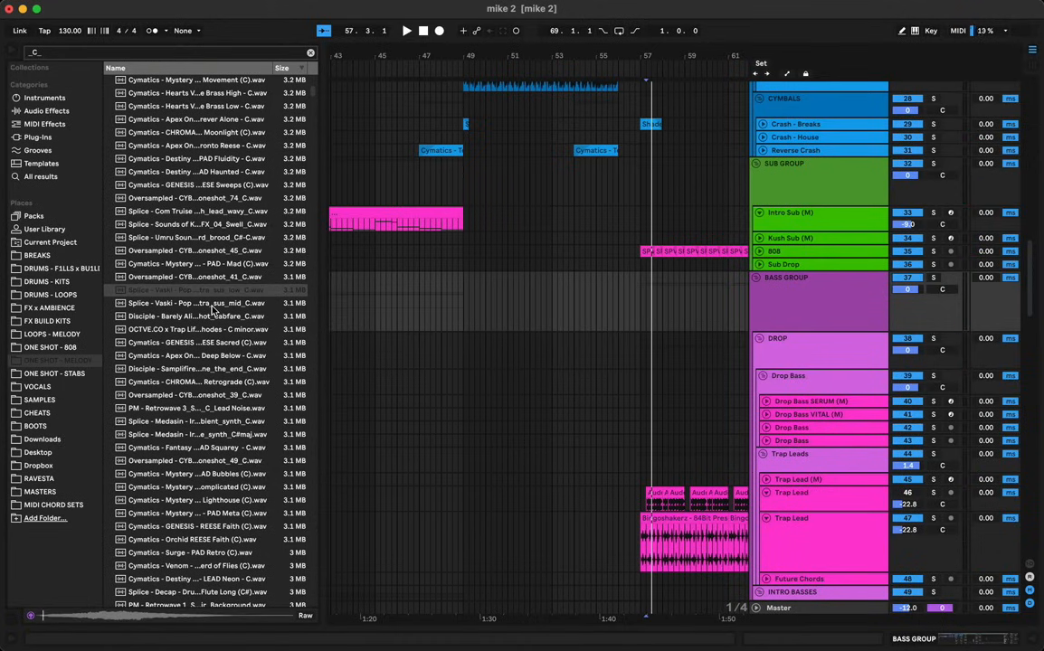
key("Down")
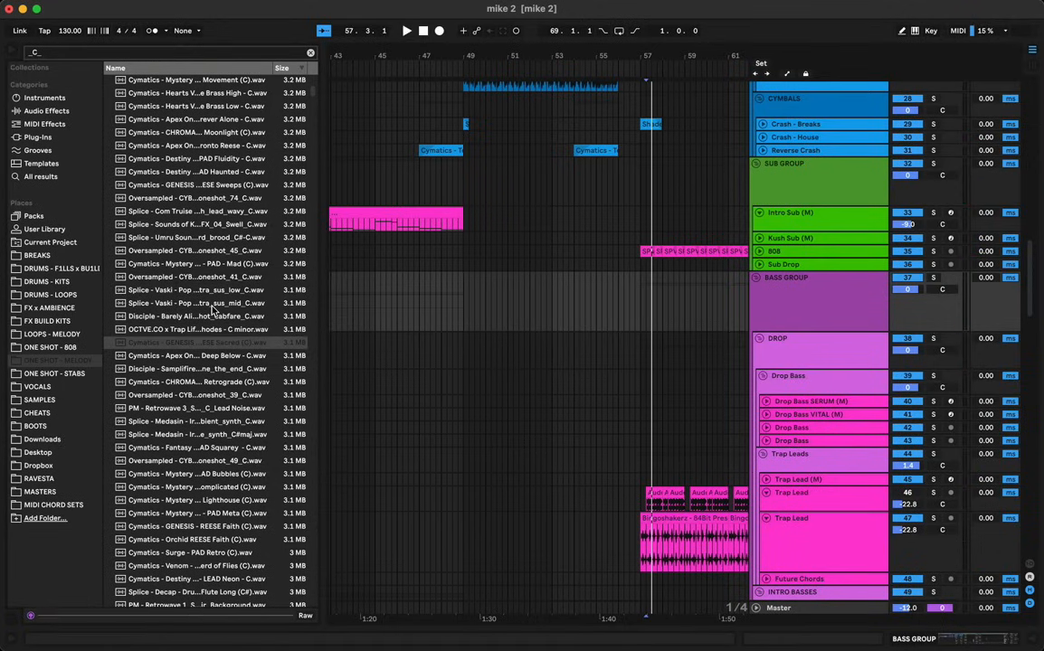
key("Down")
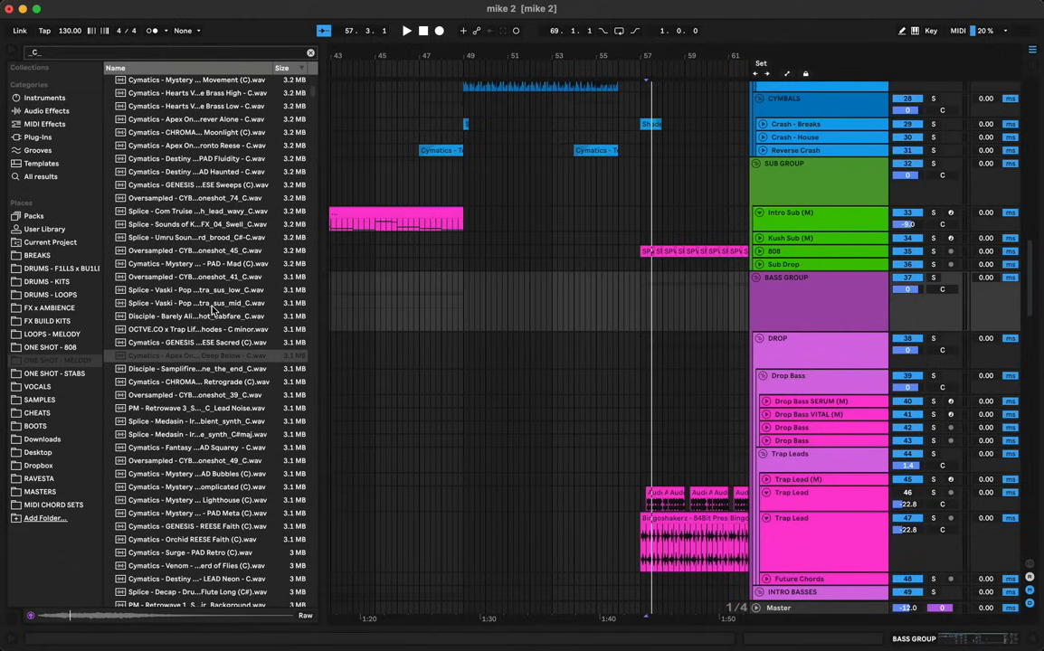
key("Down")
key("minus")
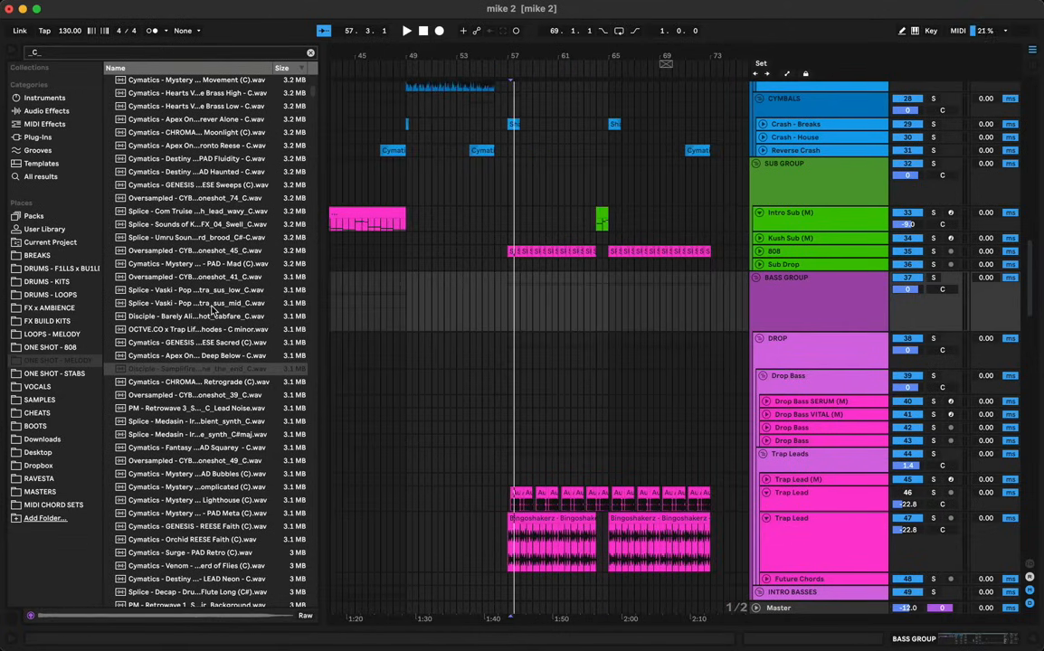
key("Down")
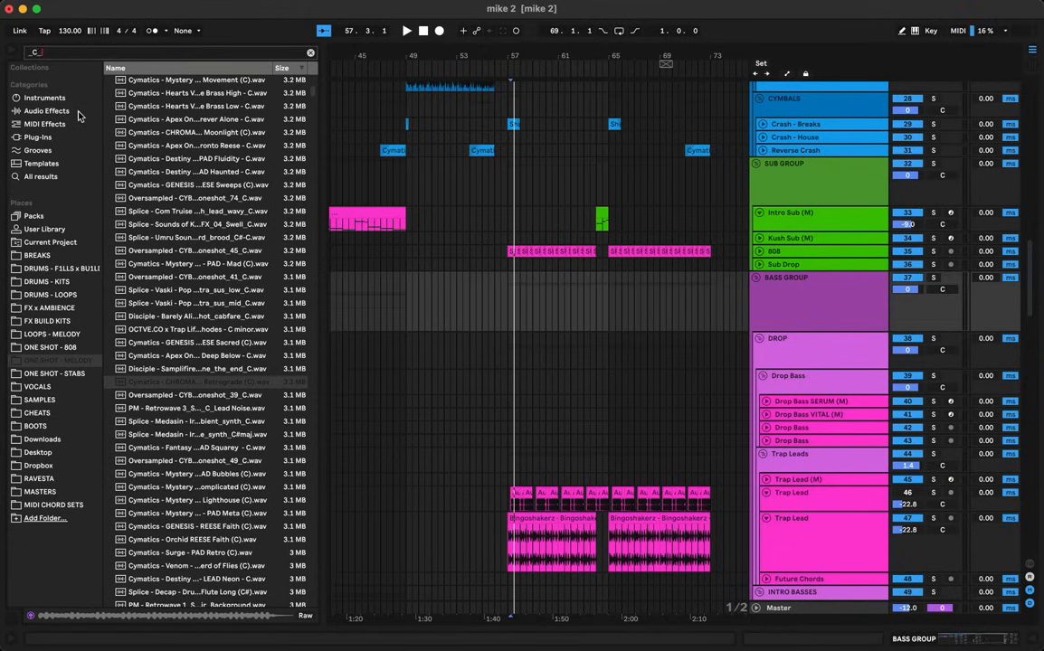
Step: Search the one-shot folder for "_C_reese" and audition the reese samples up to the Dropgun Reese_Need_You_C sample
type("_C_reese")
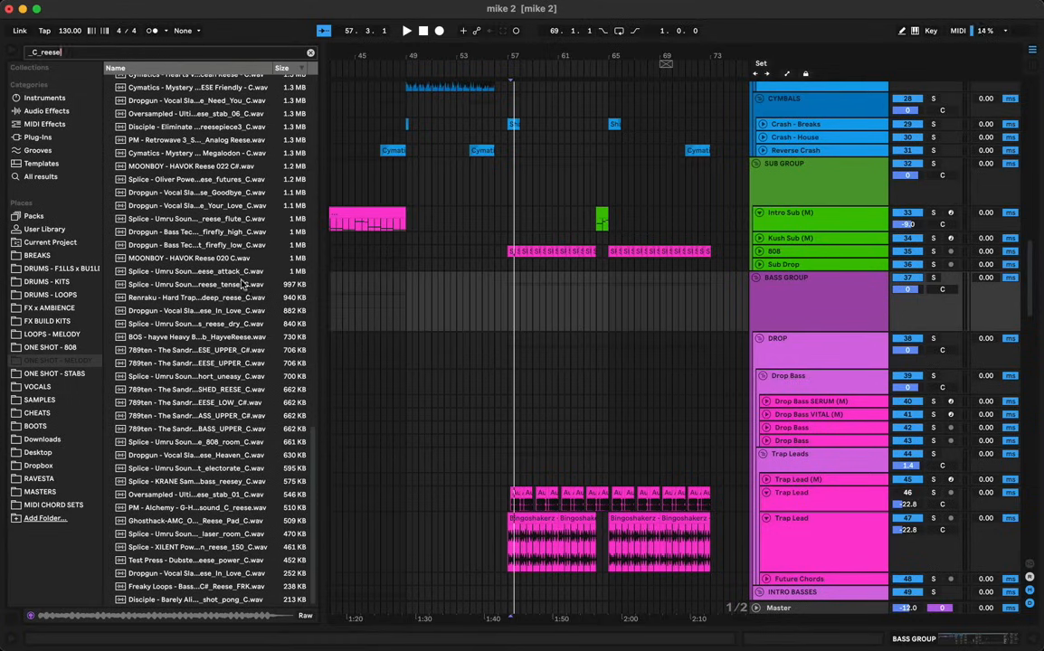
left_click(216, 218)
left_click(199, 194)
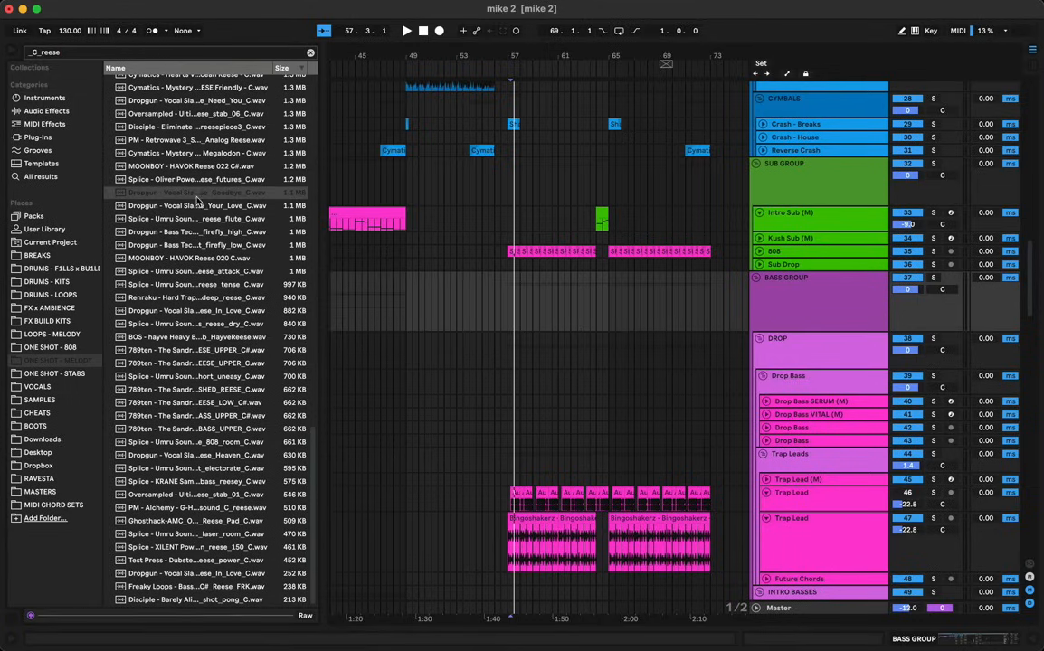
left_click(191, 168)
left_click(192, 115)
left_click(214, 90)
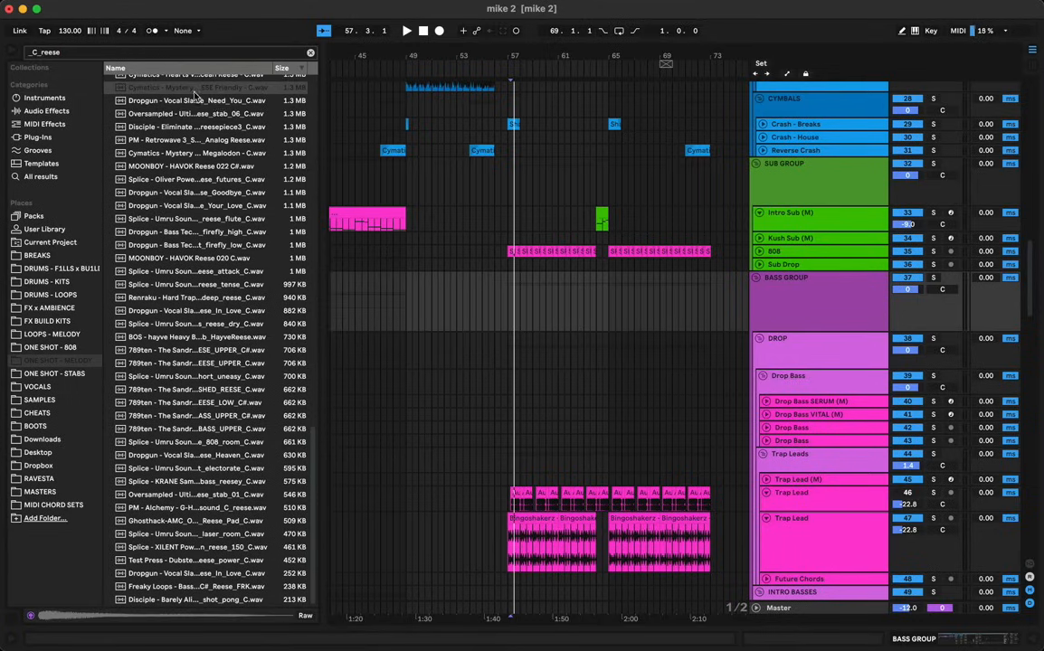
left_click(200, 113)
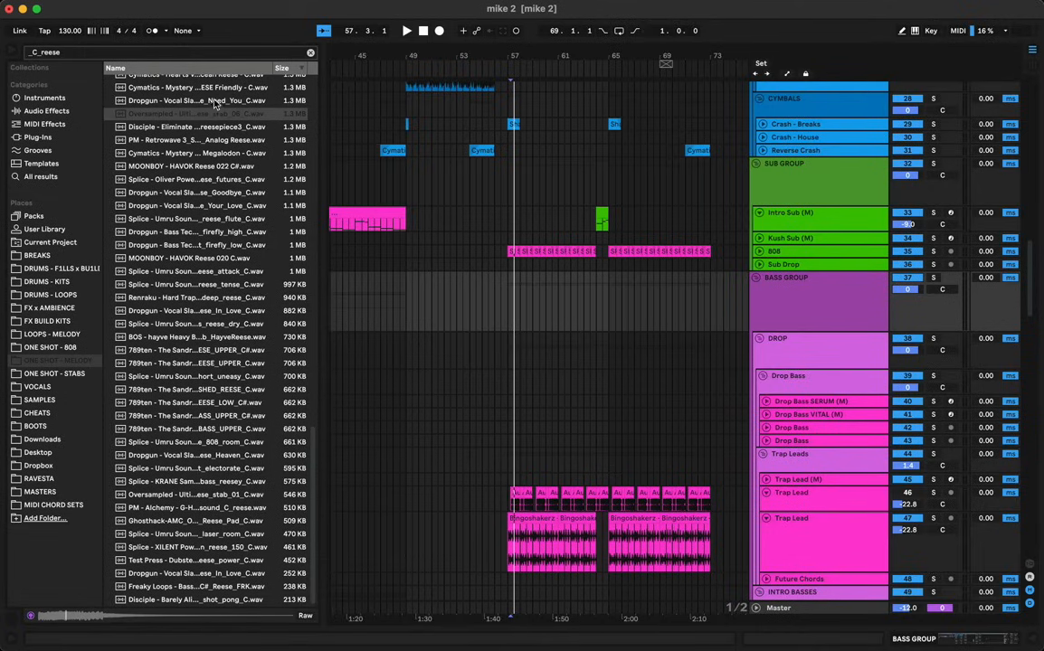
left_click(215, 102)
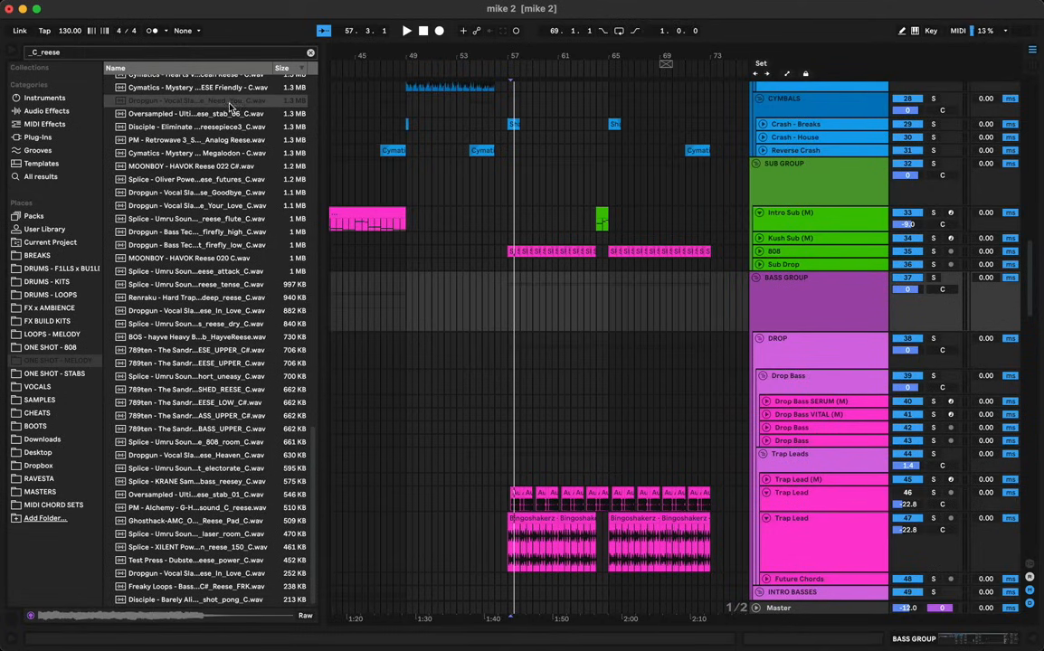
Step: Play the drop from 62.3.1 and place the Dropgun Reese_Need_You_C sample at bar 64 on Drop Bass track 42
left_click(578, 296)
key("space")
scroll(629, 315, "down", 5)
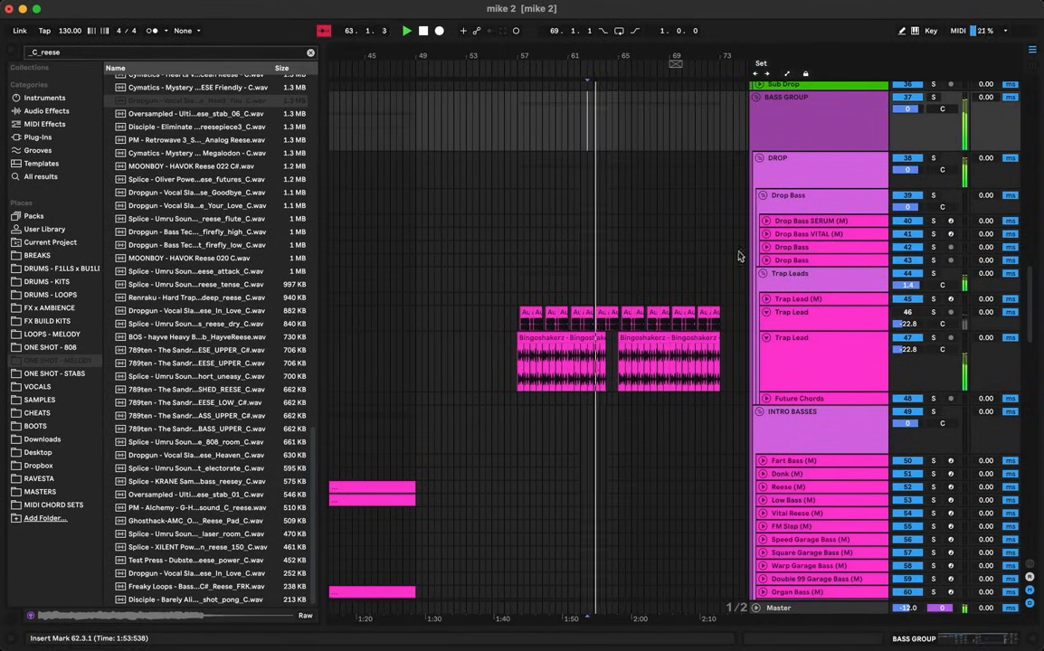
left_click(766, 247)
left_click_drag(216, 101, 620, 246)
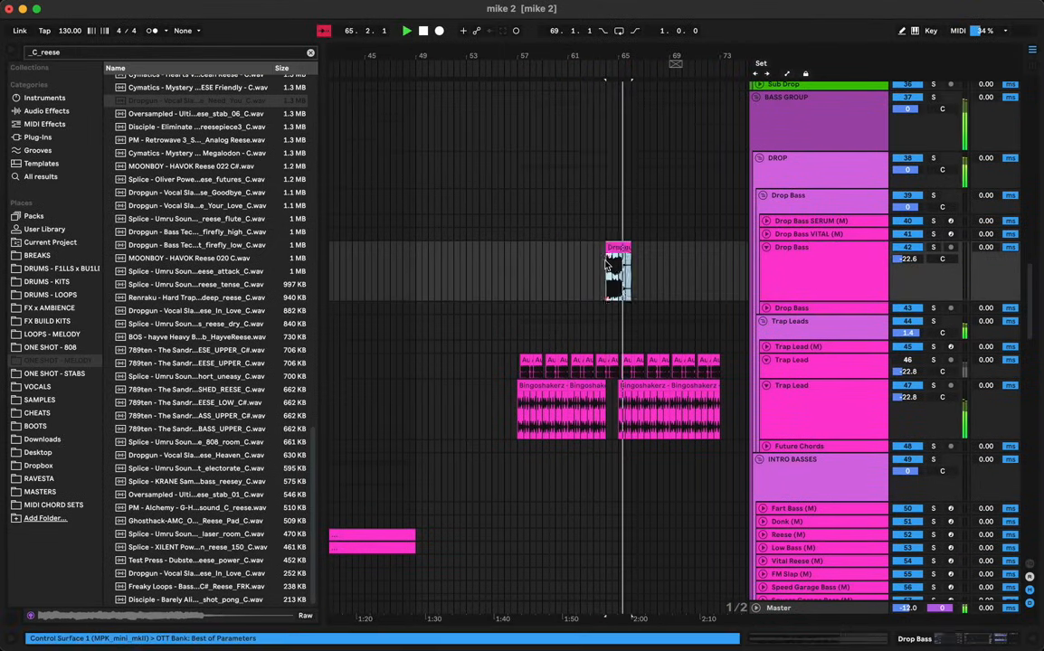
Step: Turn off warping for the reese clip at bar 64, transpose it by -3 semitones, and play it back
double_click(620, 248)
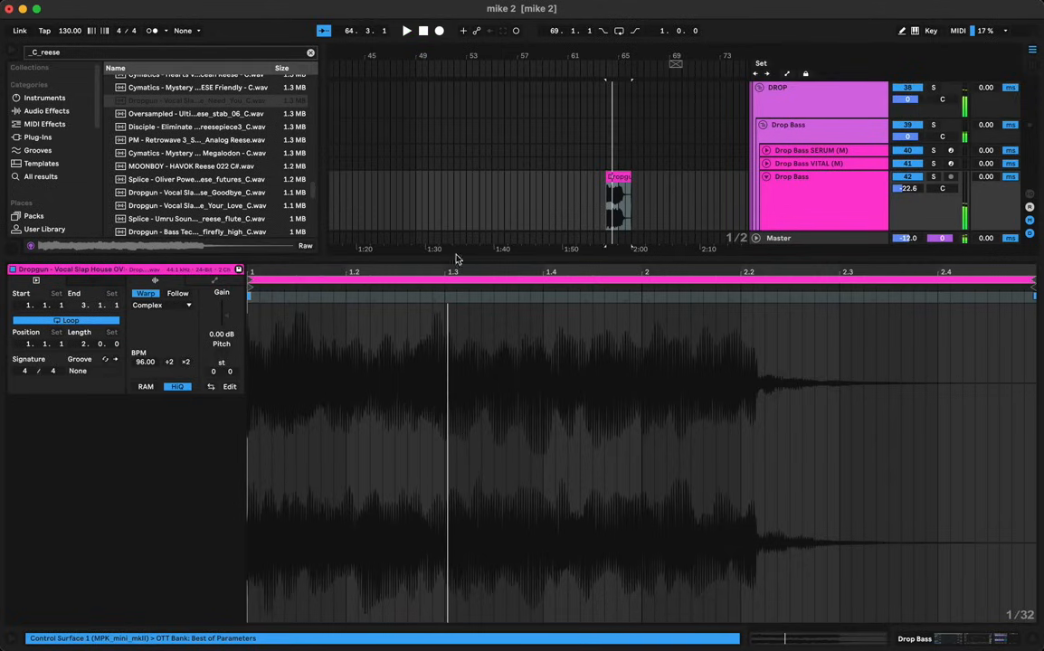
left_click(145, 293)
left_click_drag(216, 354, 215, 368)
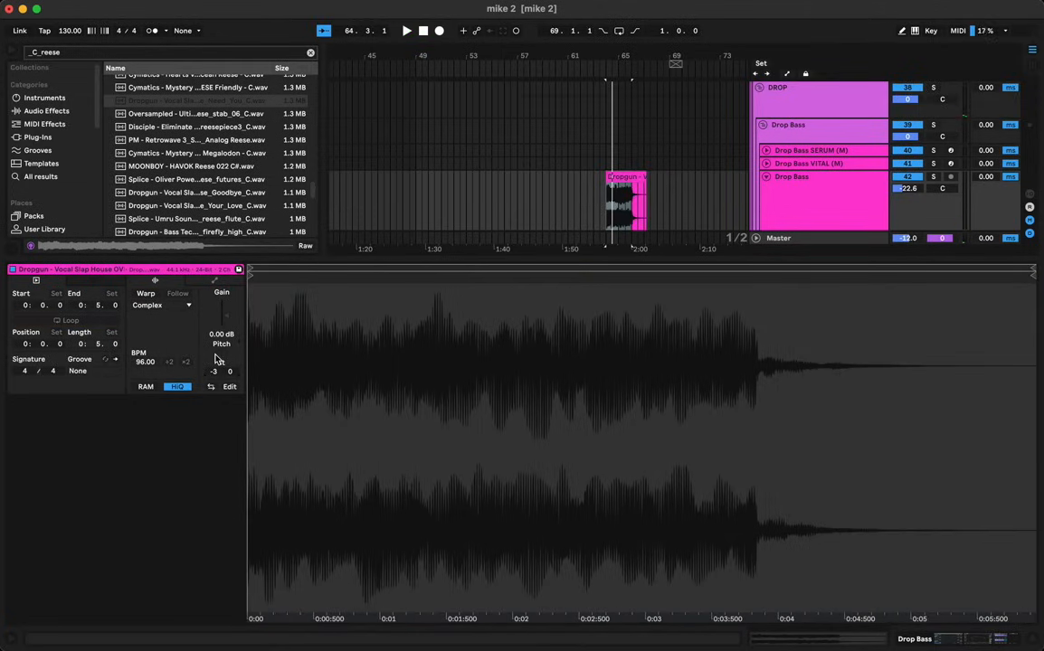
key("space")
key("space")
key("space")
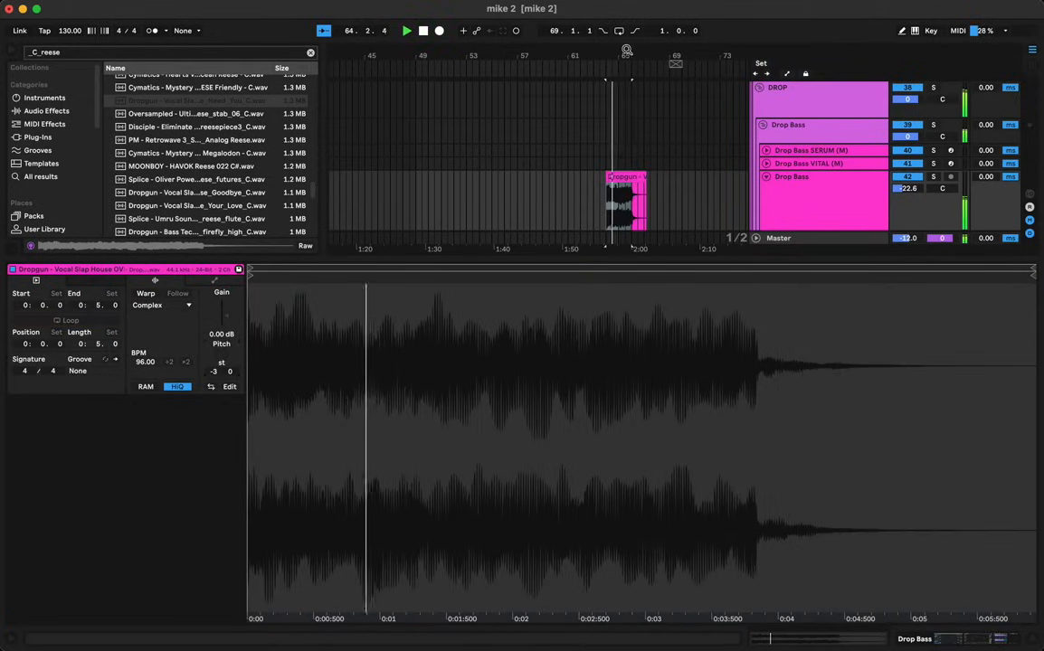
key("space")
Step: Split the reese clip at 64.3.1 and play its first part from bar 64
left_click_drag(621, 56, 622, 104)
key("space")
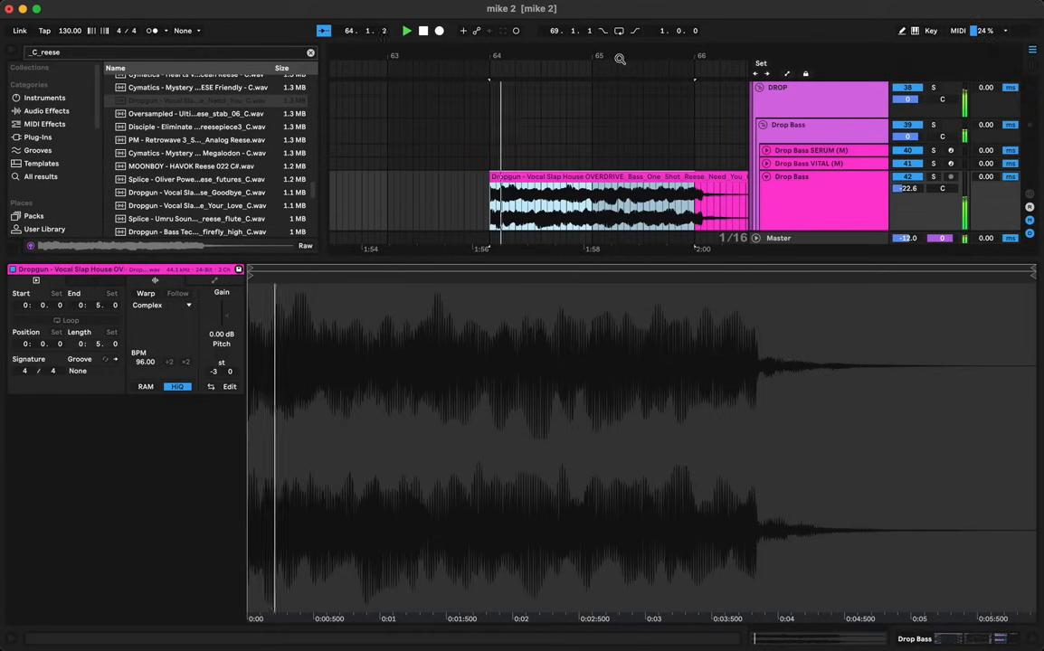
left_click(541, 203)
key("space")
key("super+e")
left_click(531, 179)
key("space")
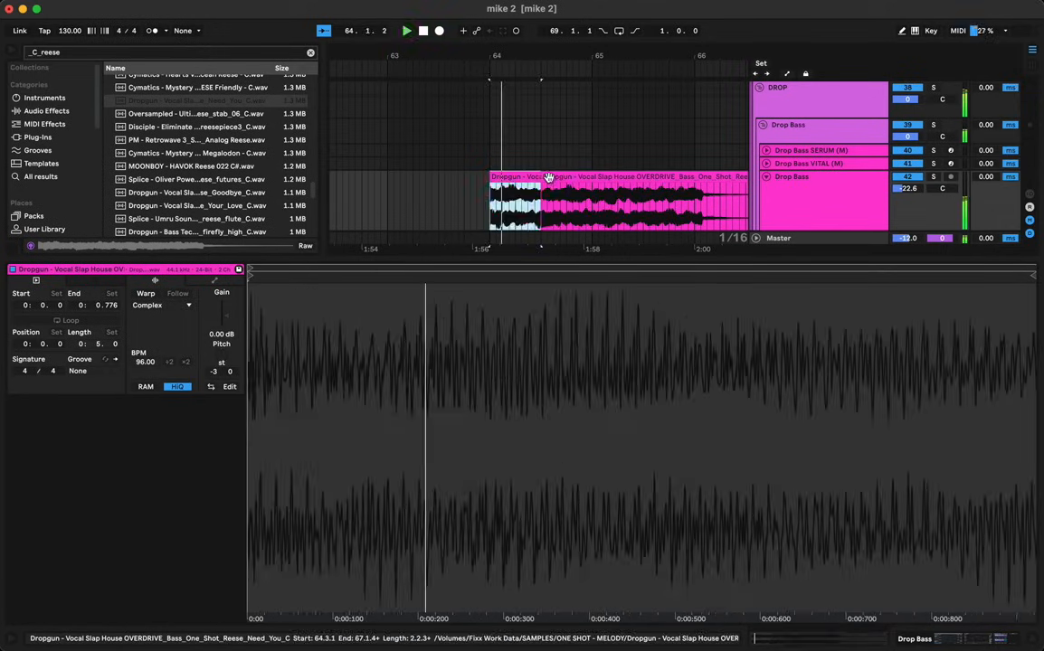
Step: Reset the pitch of the second reese clip at 64.3.1 to 0 semitones and play it back
left_click(551, 177)
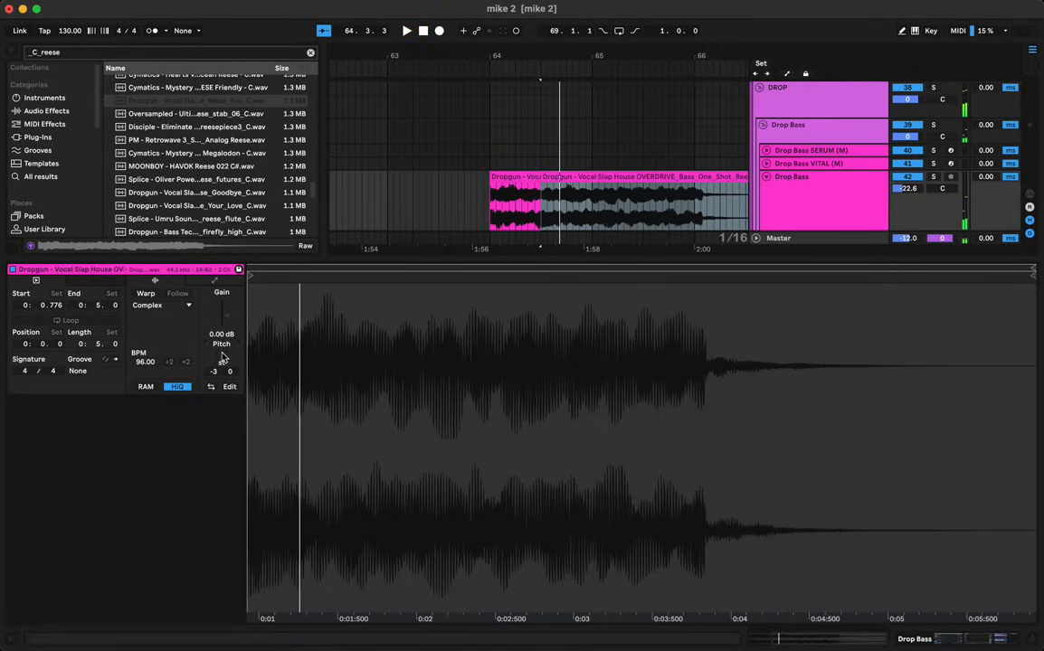
double_click(222, 358)
key("space")
key("space")
key("space")
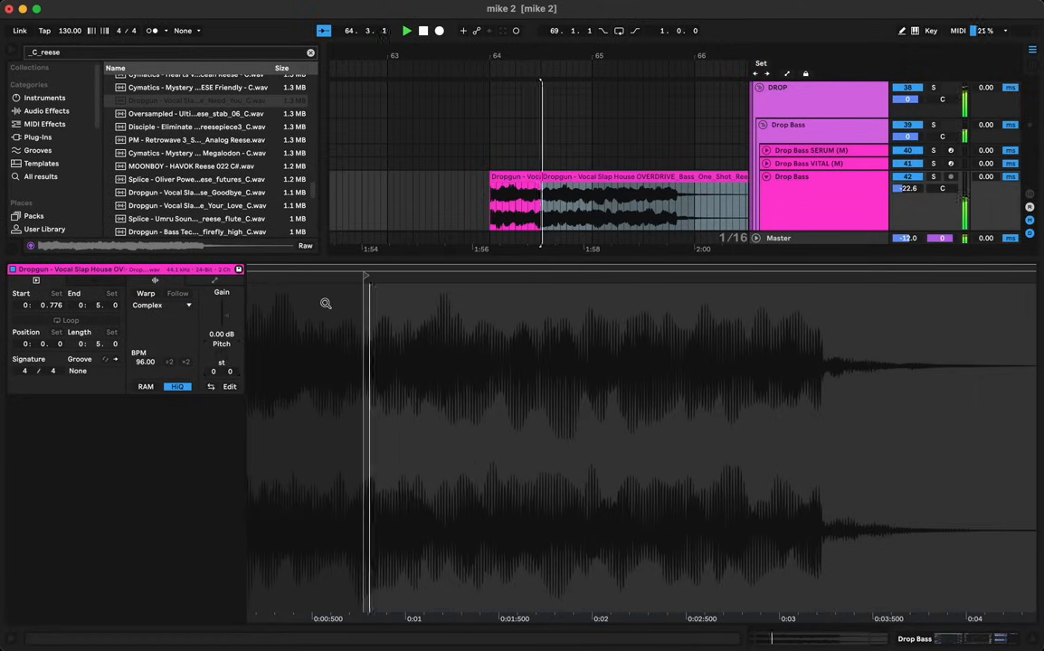
Step: Transpose the first reese clip at bar 64 to -6 semitones and play it back with the second clip
key("space")
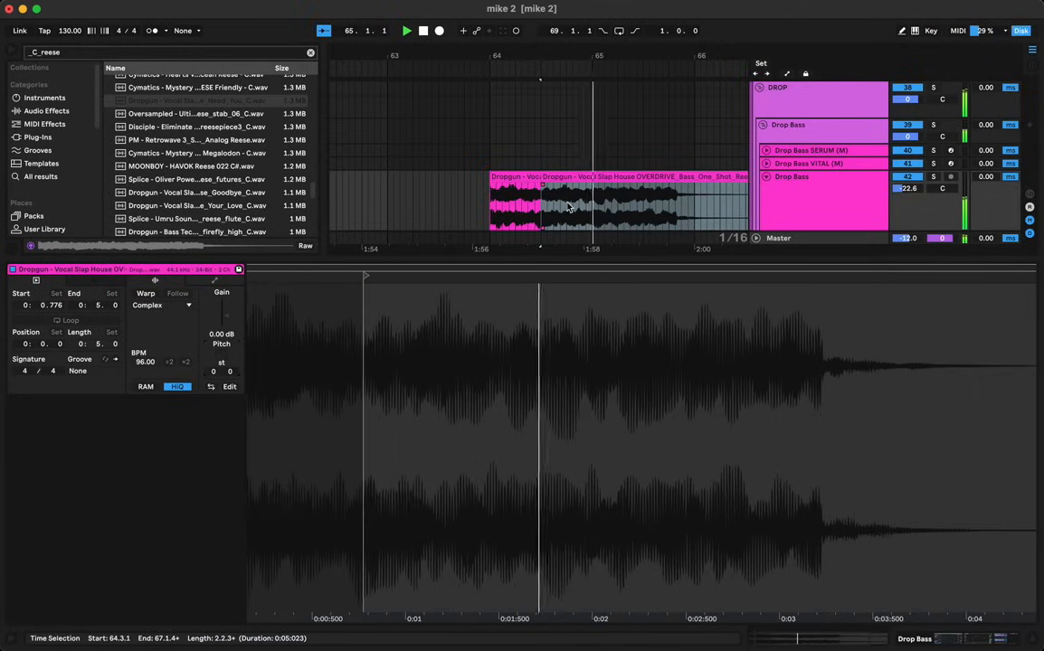
key("space")
key("space")
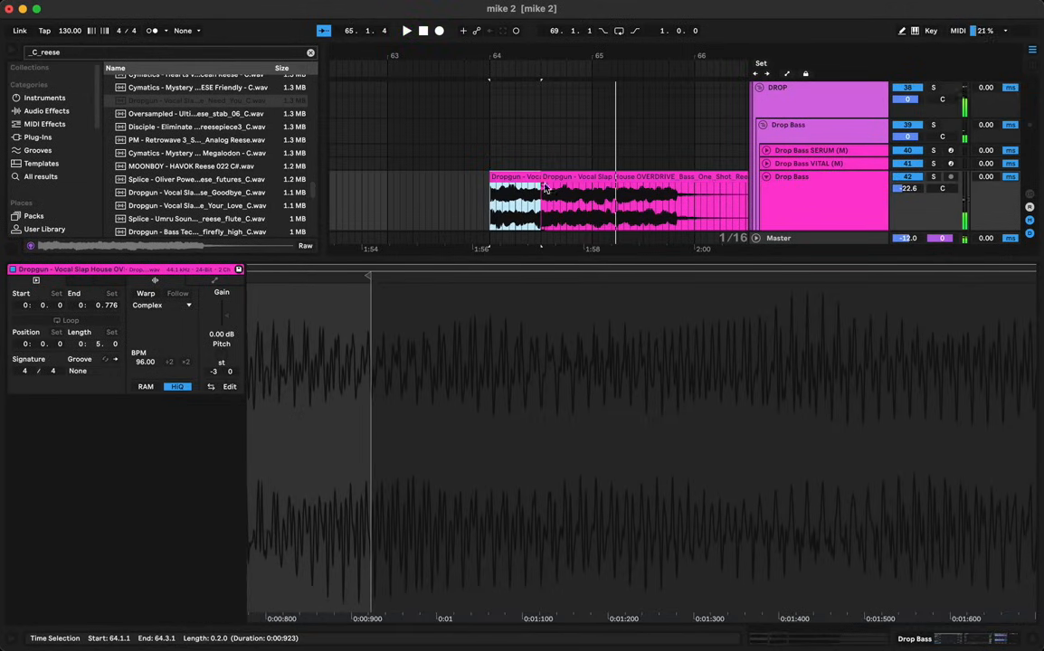
key("space")
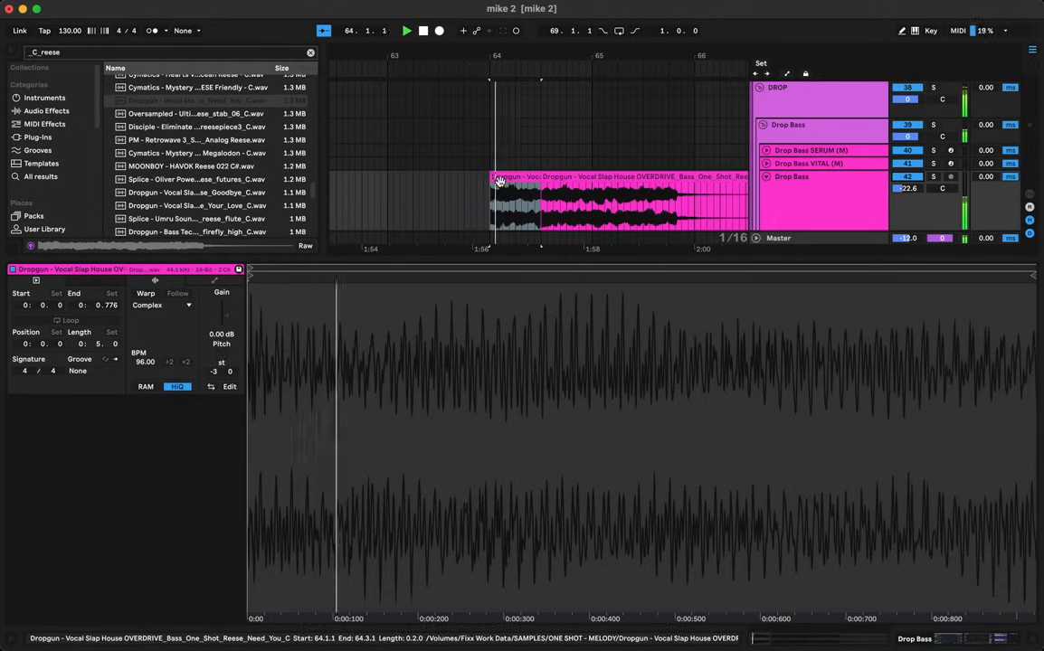
key("Down")
key("Down")
key("Down")
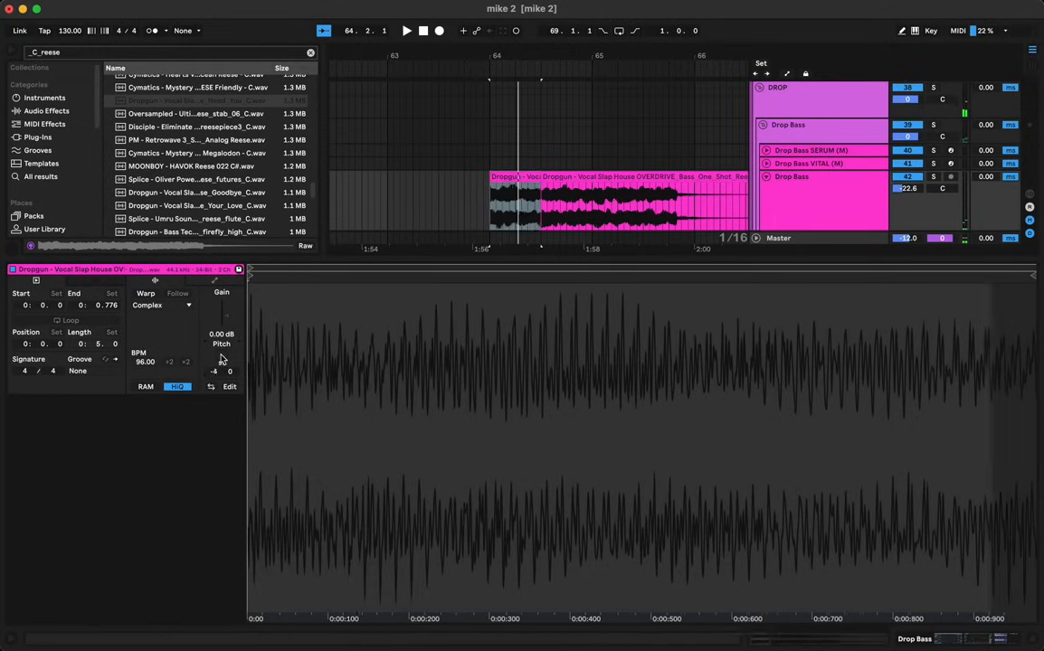
key("space")
key("space")
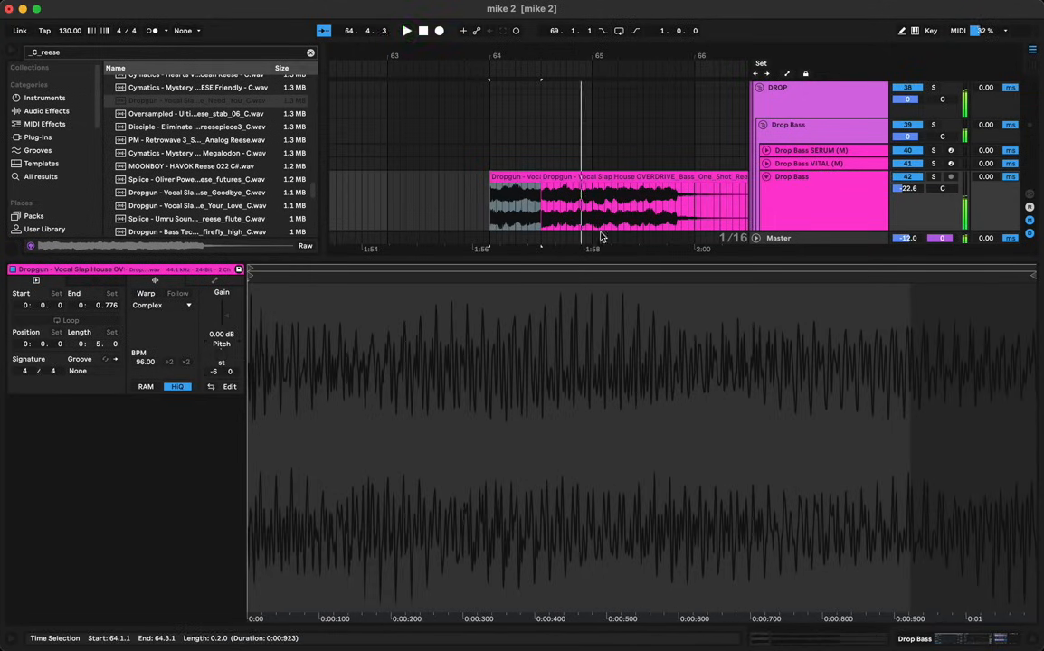
key("space")
Step: Split the second reese clip at 64.4.1, transpose the piece from 64.3.1 to -3 semitones, and play it back
left_click(565, 200)
key("space")
key("super+e")
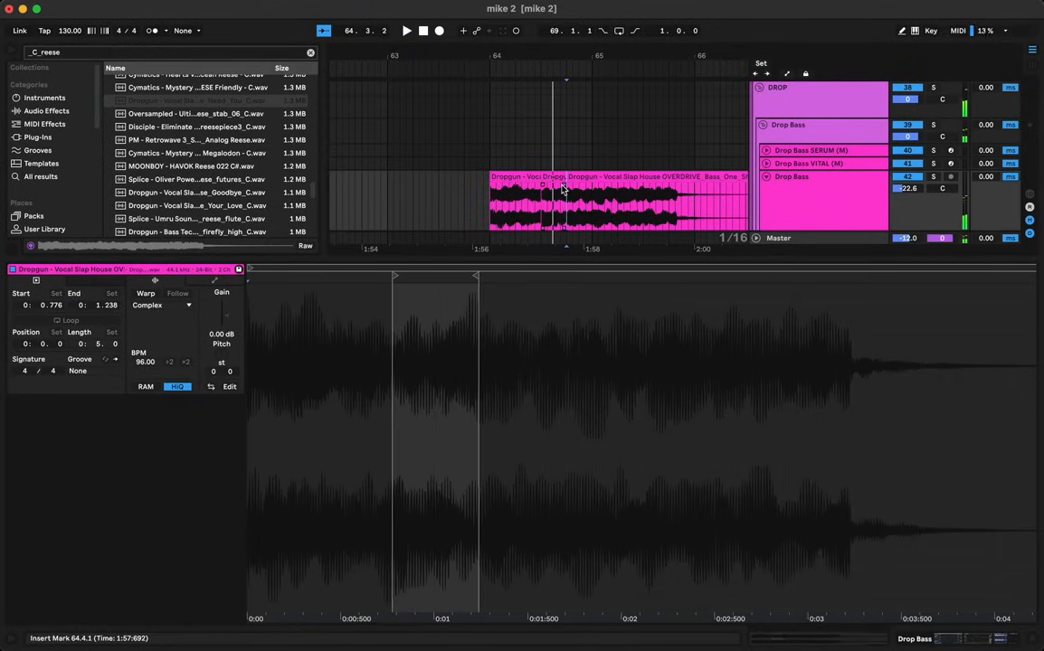
left_click(555, 177)
key("space")
key("Down")
key("Down")
key("Down")
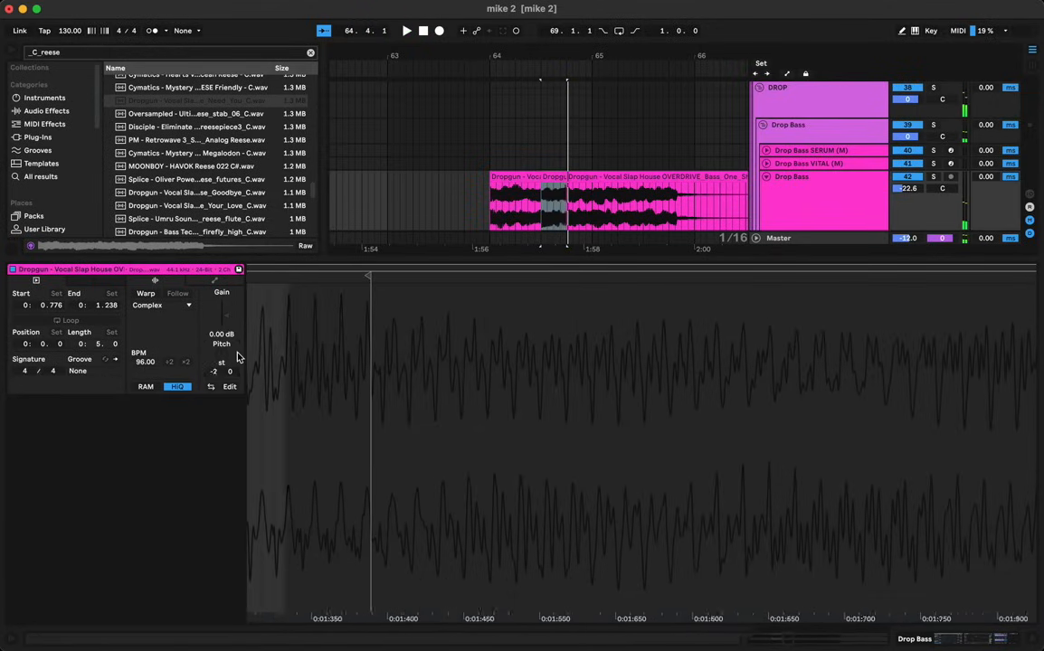
key("space")
key("space")
key("space")
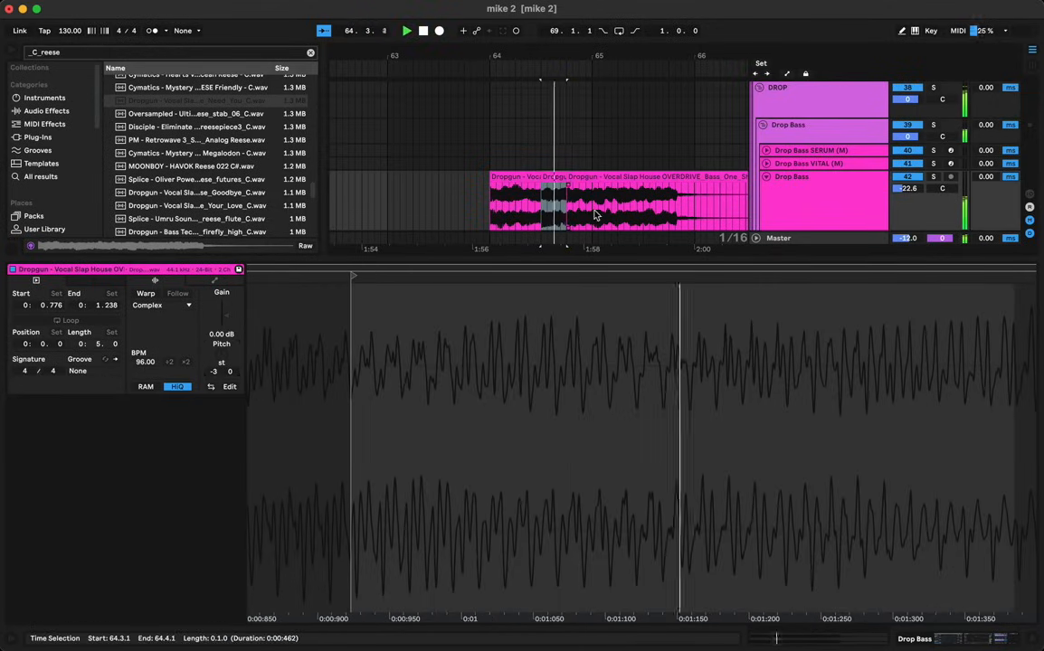
Step: Split the last reese clip at 65.1.1 and delete everything after that point
left_click(594, 215)
key("super+e")
key("space")
left_click(609, 177)
key("Delete")
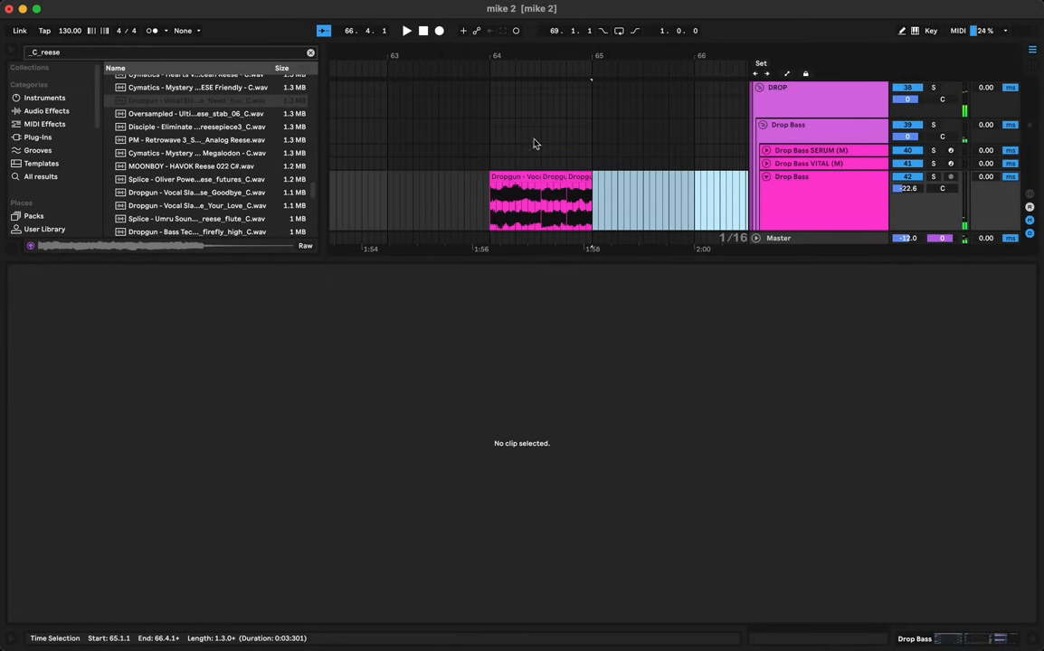
Step: Play the trimmed reese clips from bar 64 into the drop and show the other tracks again
left_click(497, 176)
key("space")
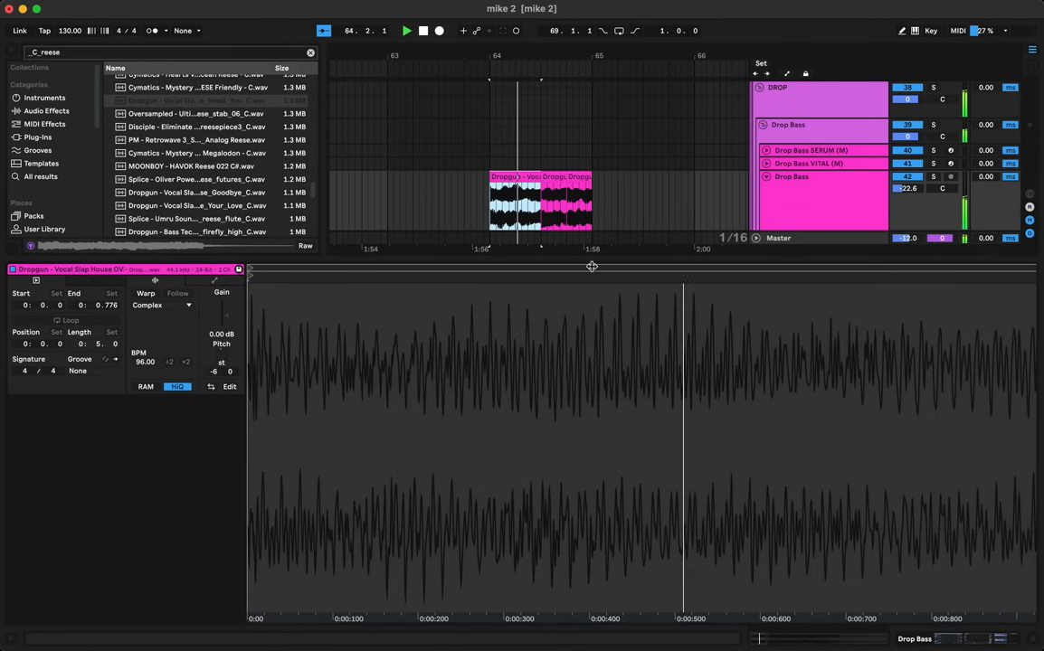
key("super+alt+l")
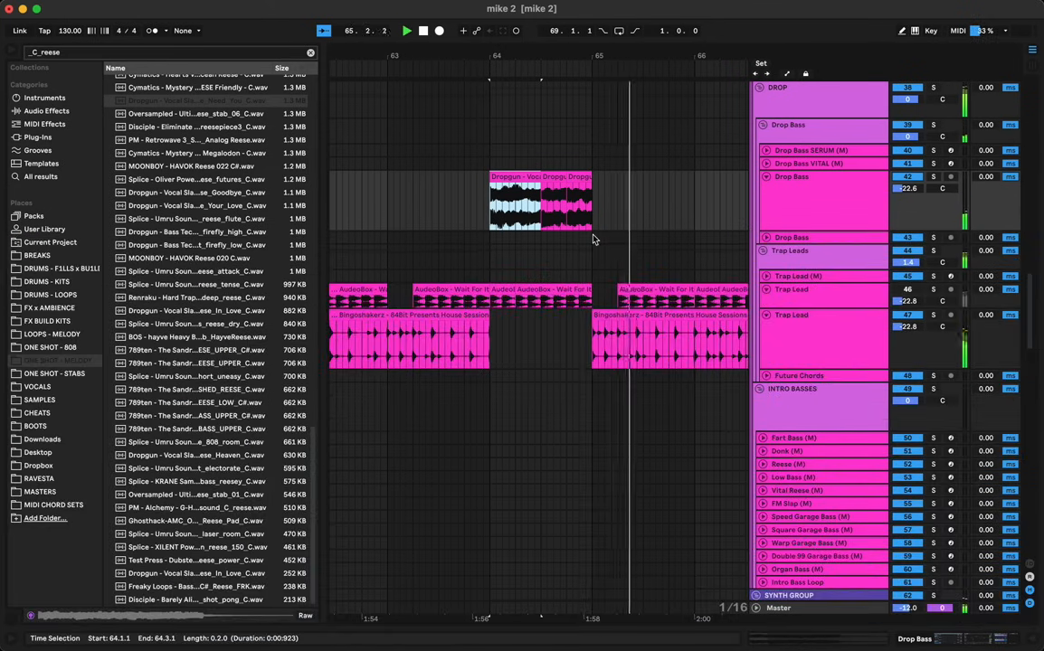
Step: Select all three reese clips at bar 64 together and lower their gain to -3.51 dB during playback
left_click(586, 177)
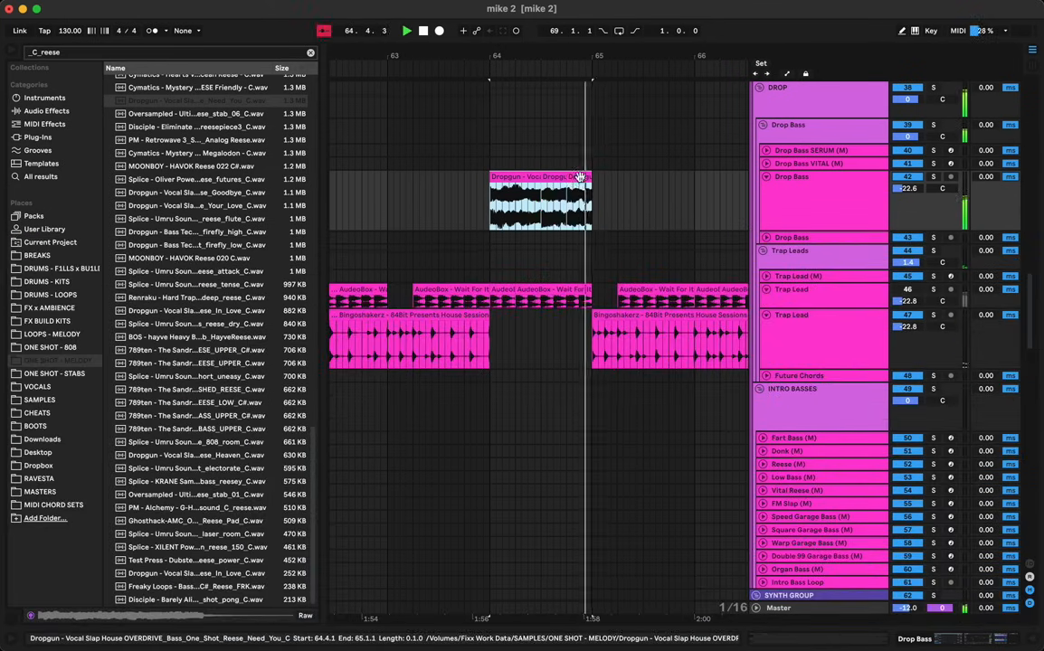
key("space")
left_click_drag(559, 53, 552, 22)
key("space")
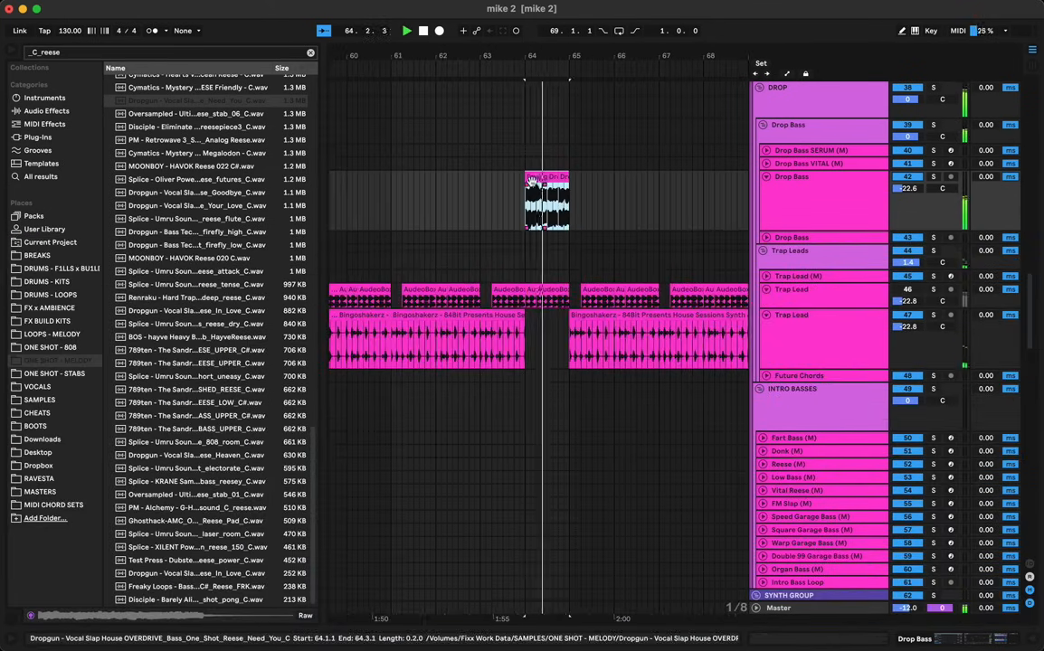
double_click(532, 180)
left_click_drag(226, 319, 226, 328)
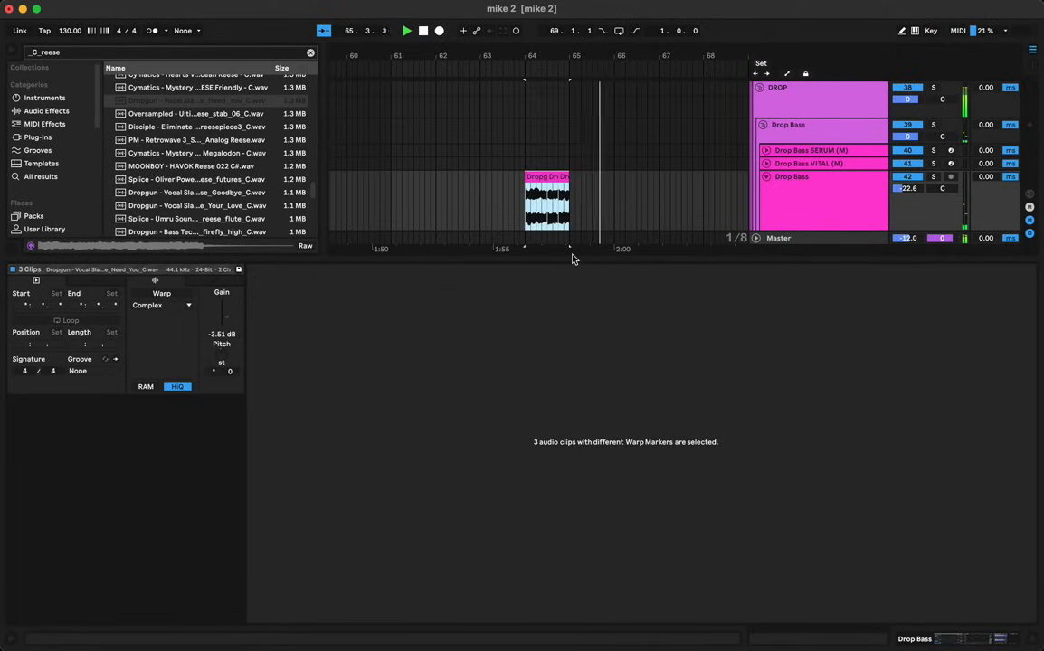
key("super+alt+l")
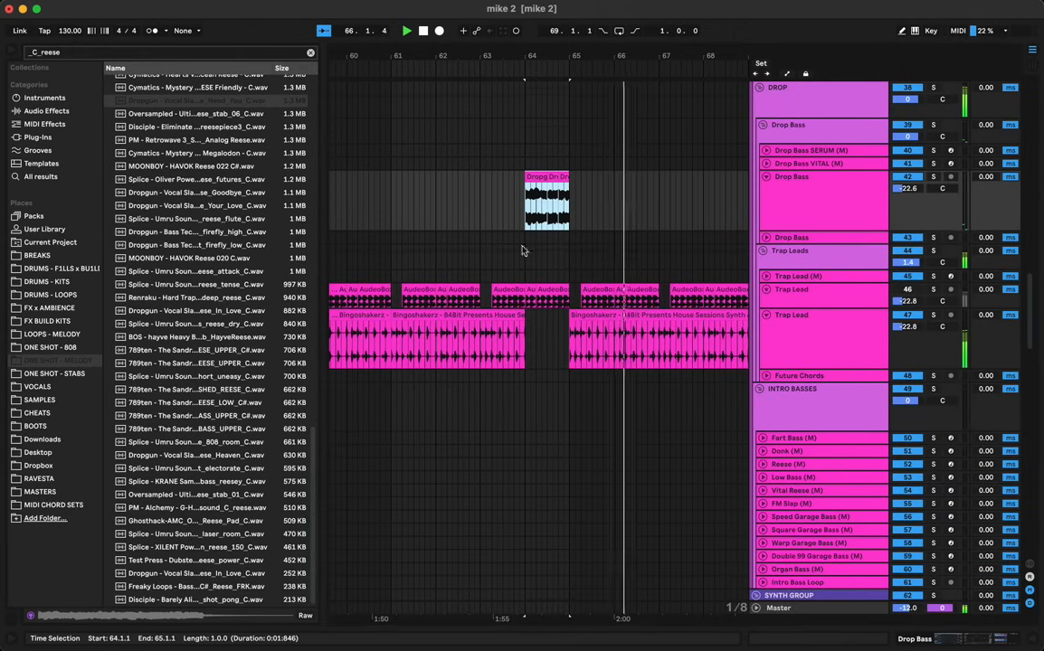
Step: Unfold the empty Drop Bass track 43 below the reese track
left_click(12, 51)
left_click(15, 50)
scroll(501, 244, "left", 5)
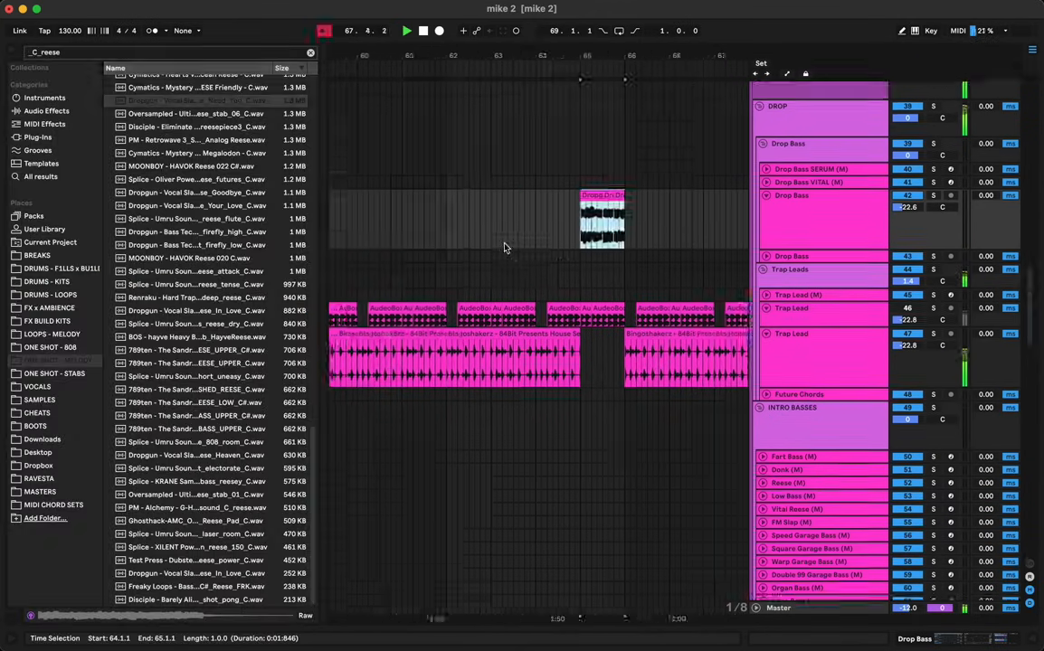
scroll(505, 245, "right", 1)
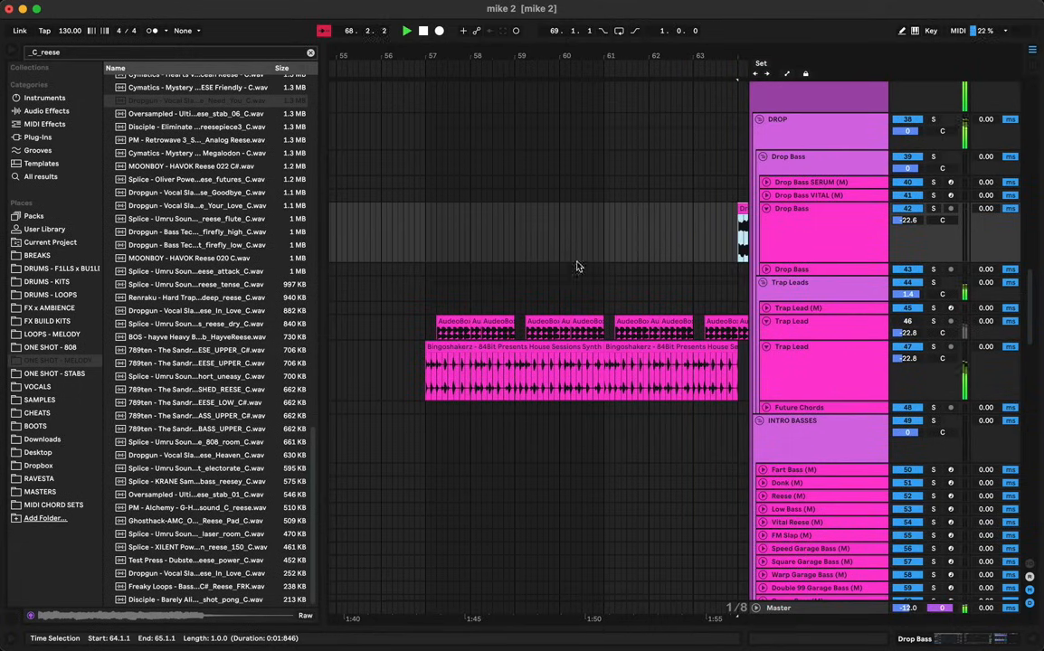
left_click(767, 269)
scroll(698, 256, "right", 3)
Step: Set the OTT Amount on Drop Bass track 42 to 0.0 % while playing the reese from bar 64
left_click(657, 210)
key("space")
key("space")
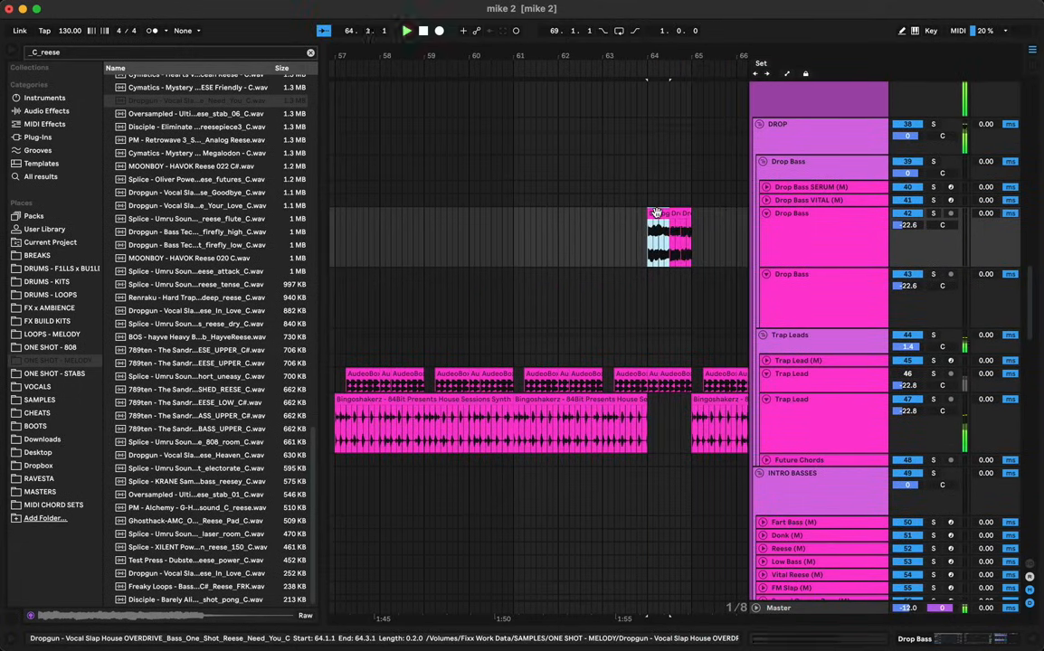
key("shift+Tab")
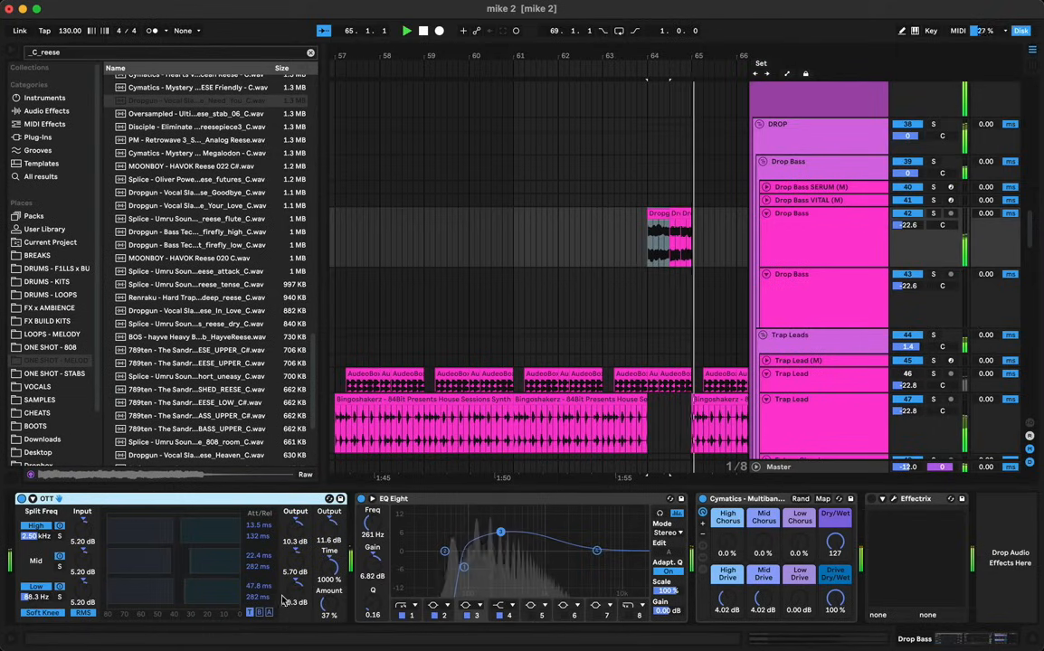
key("space")
key("space")
left_click_drag(328, 602, 328, 633)
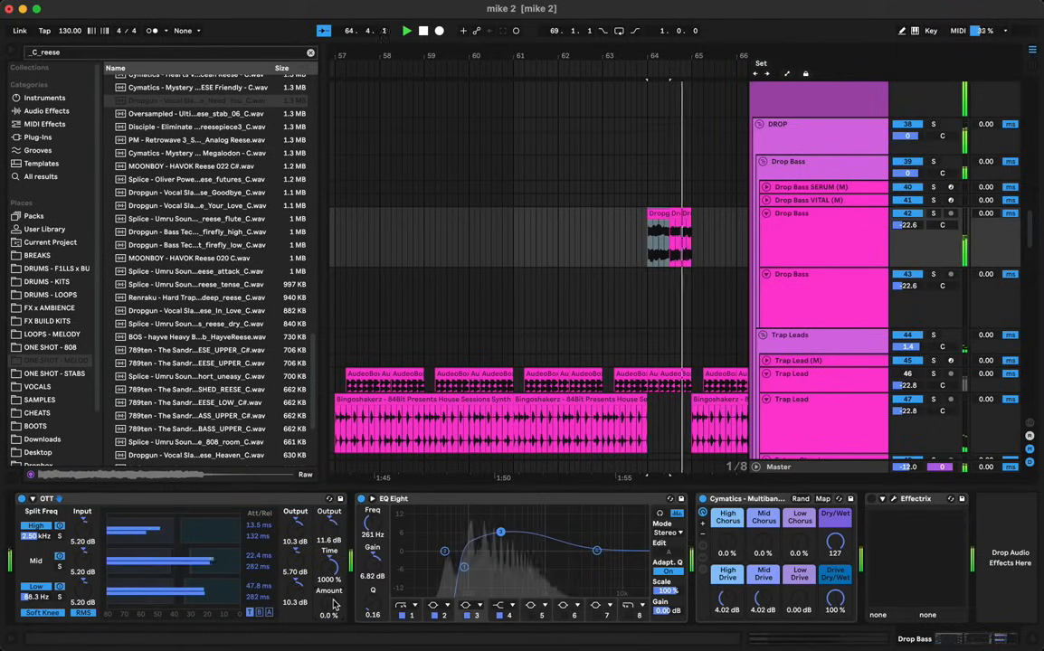
key("space")
key("space")
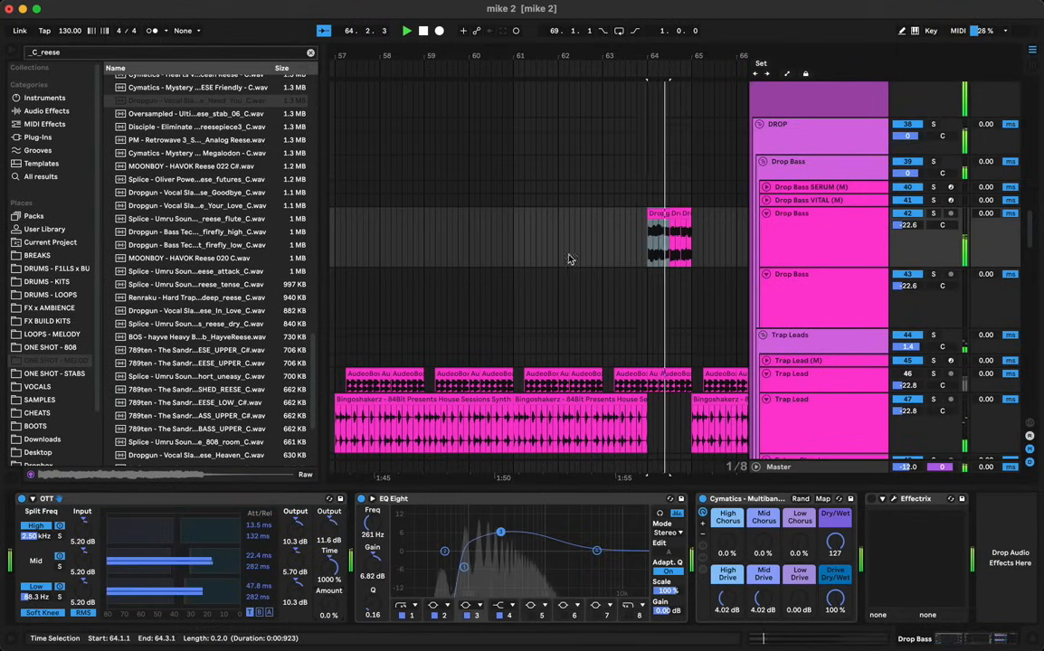
key("space")
Step: Sort the _C_reese samples by size, smallest first, and audition the reese one-shots between about 700 KB and 1 MB
left_click(288, 69)
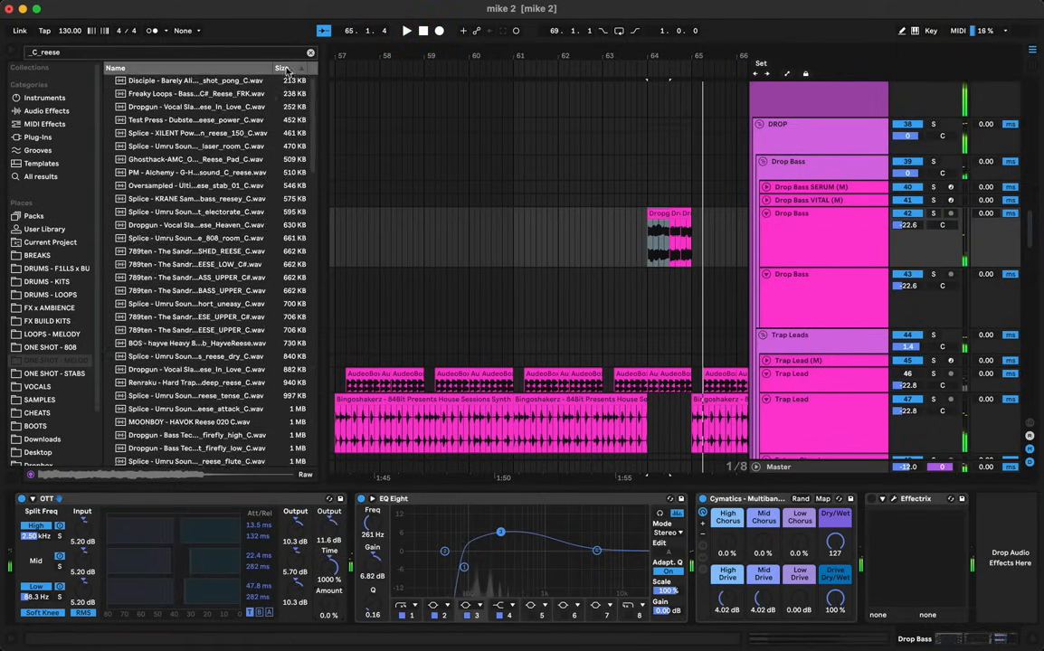
left_click(139, 343)
left_click(173, 409)
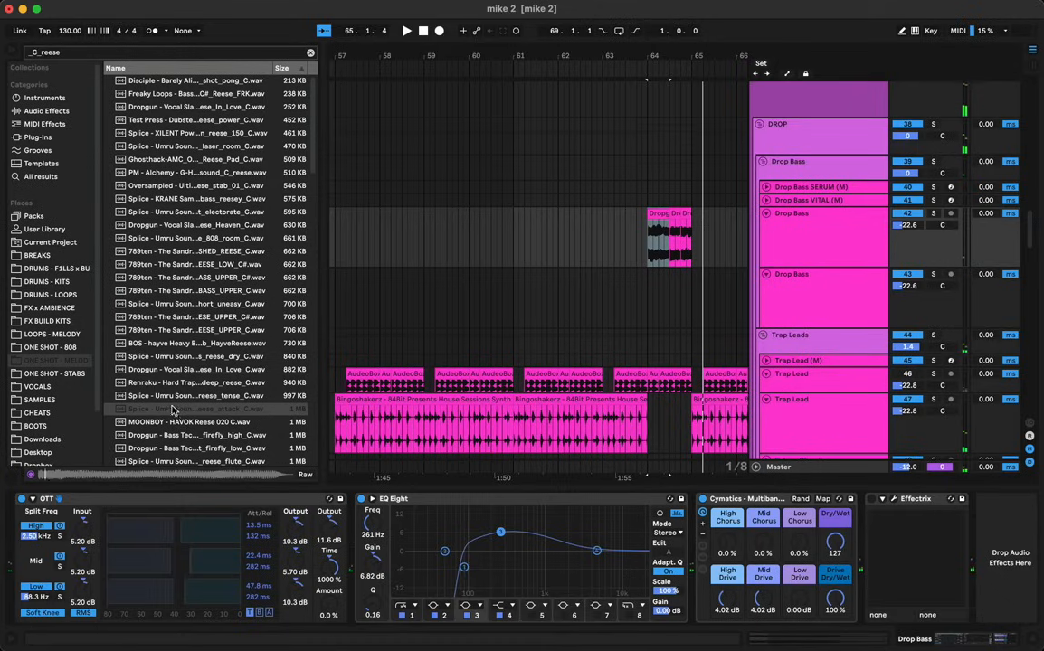
left_click(180, 330)
left_click(179, 346)
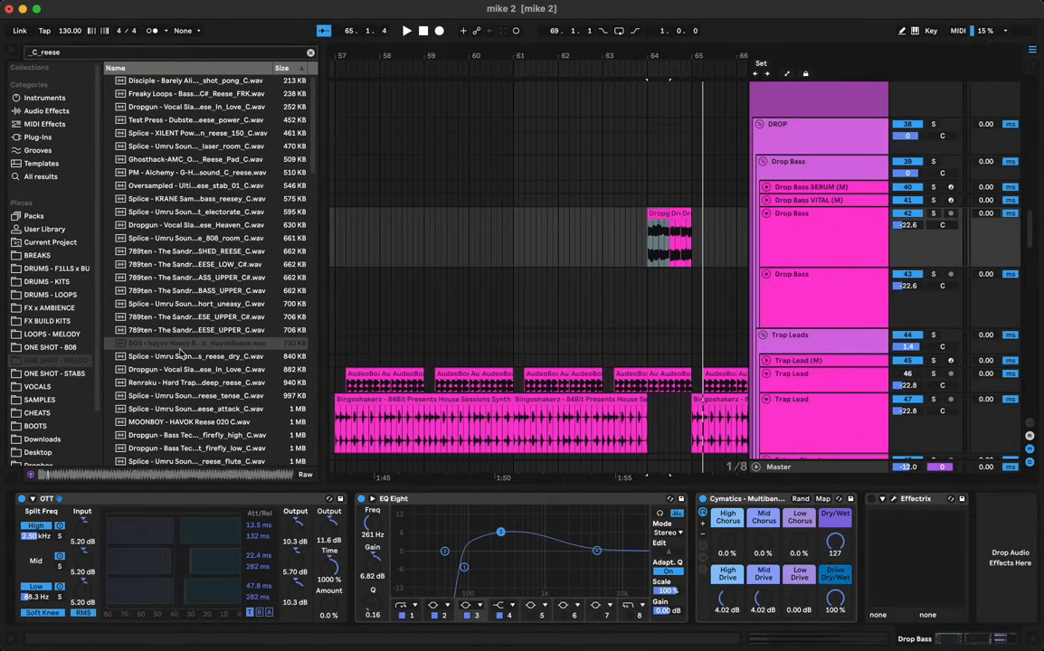
left_click(191, 358)
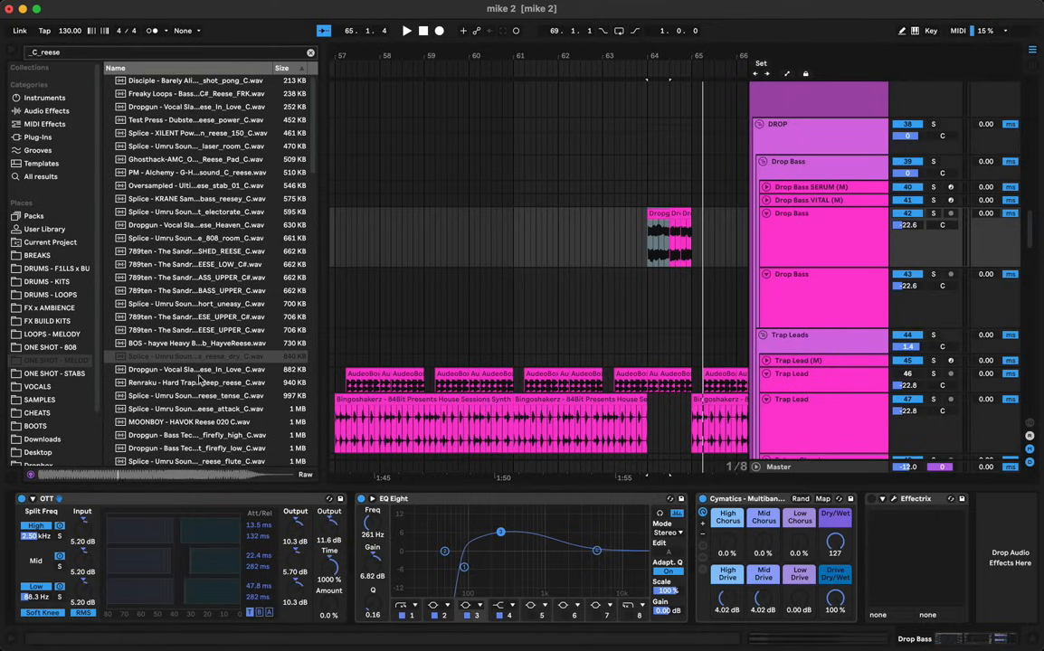
left_click(191, 371)
left_click(191, 387)
left_click(184, 421)
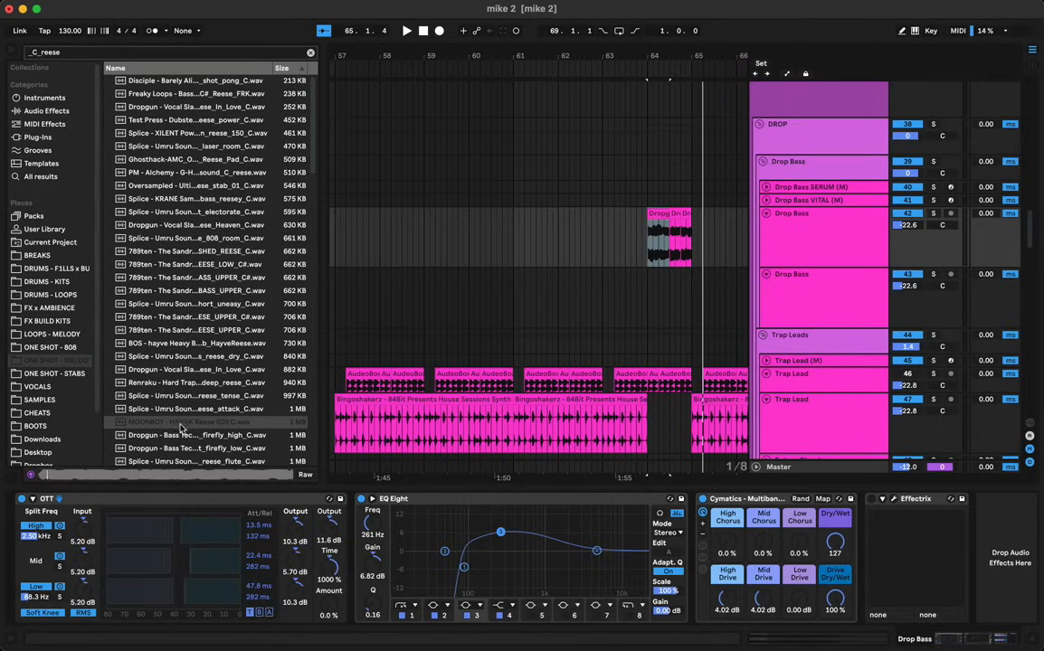
left_click(173, 437)
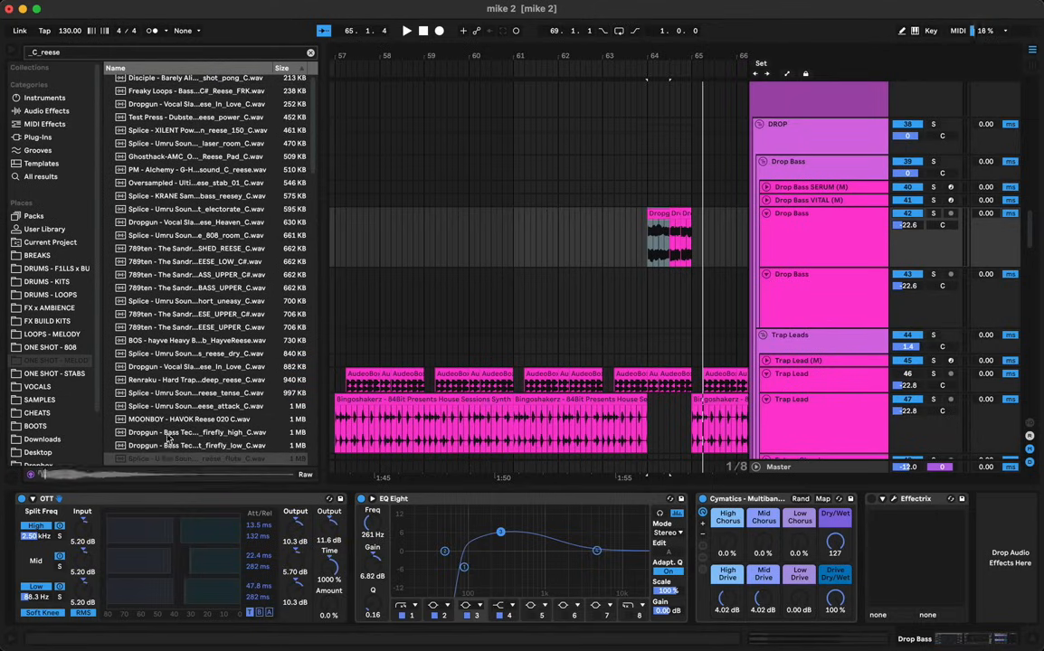
Step: Audition the smaller reese one-shots, ending on the Freaky Loops C#_Reese_FRK sample
left_click(193, 158)
left_click(195, 143)
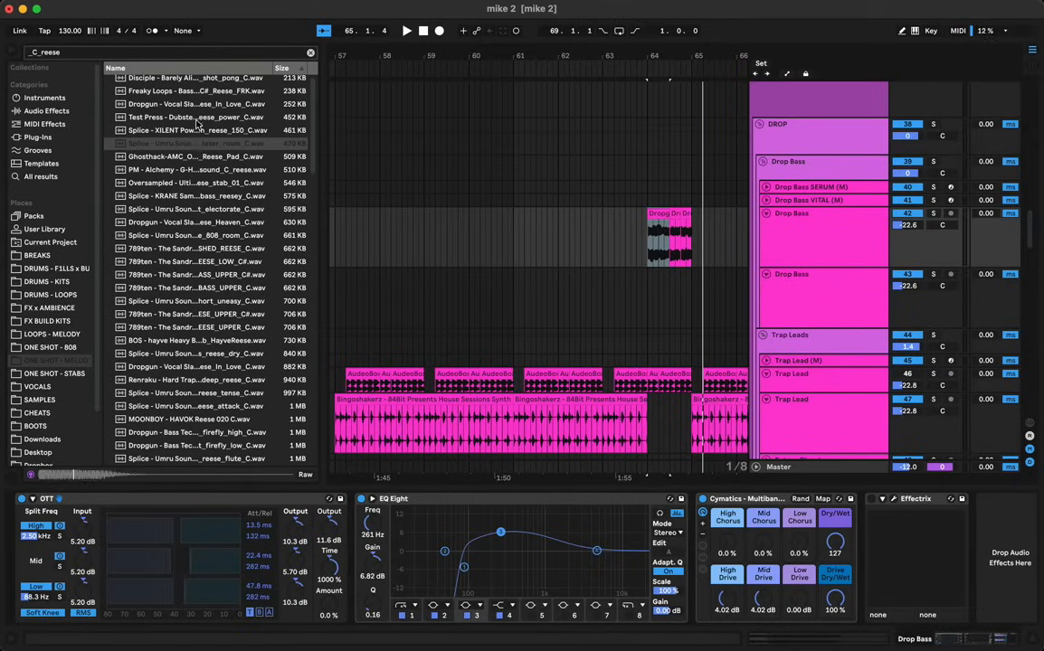
left_click(198, 119)
left_click(185, 129)
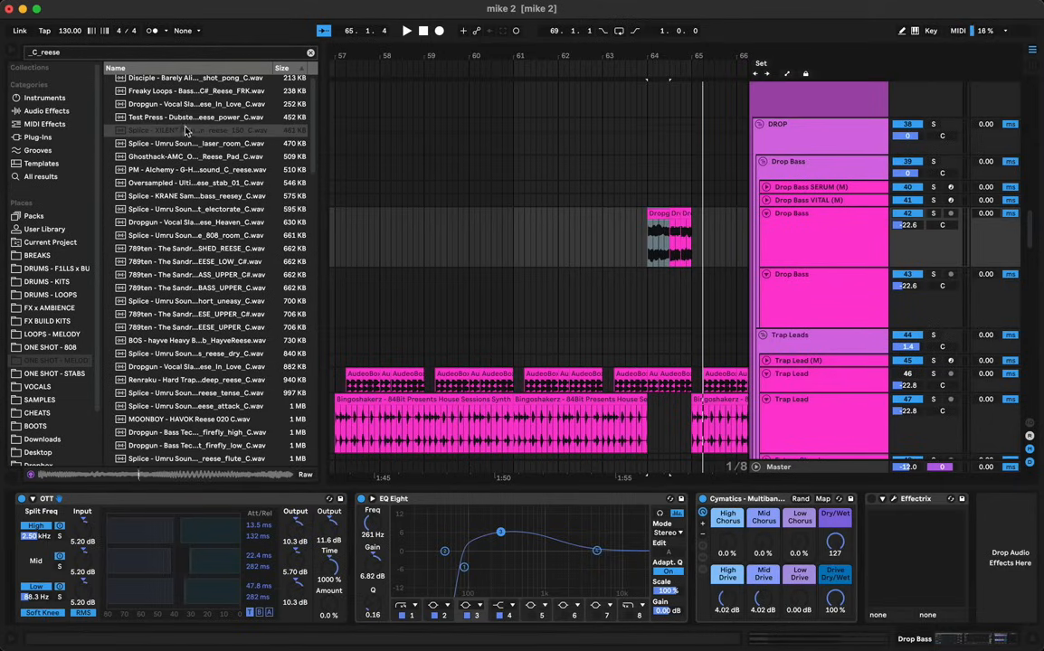
left_click(176, 79)
key("Down")
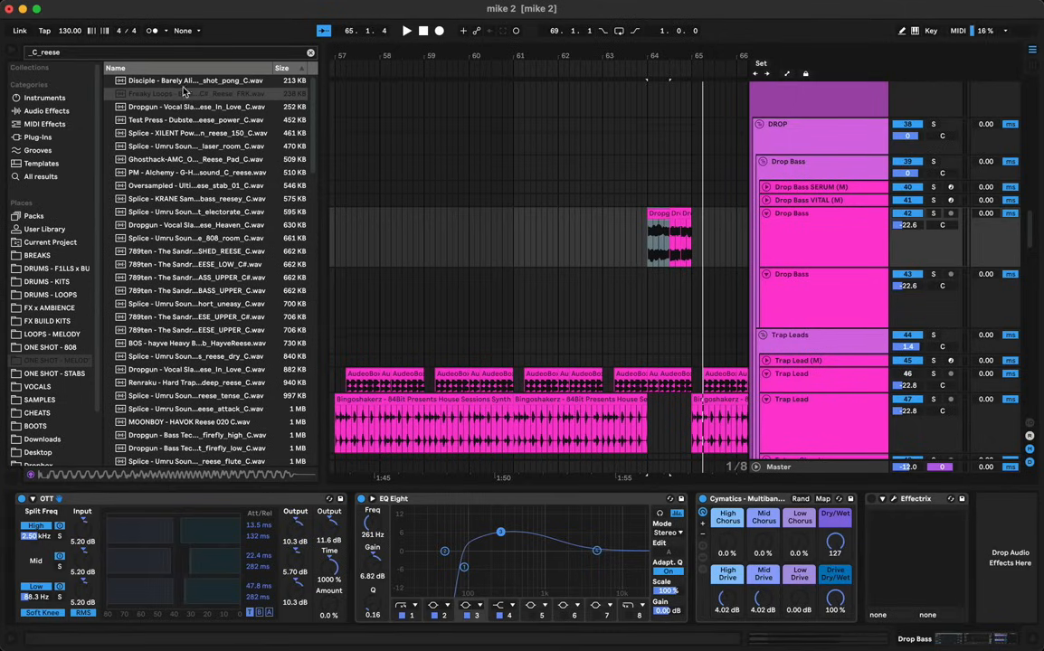
Step: Place the Freaky Loops C#_Reese_FRK sample at bar 57 on Drop Bass track 43 and play it back
left_click_drag(386, 227, 434, 306)
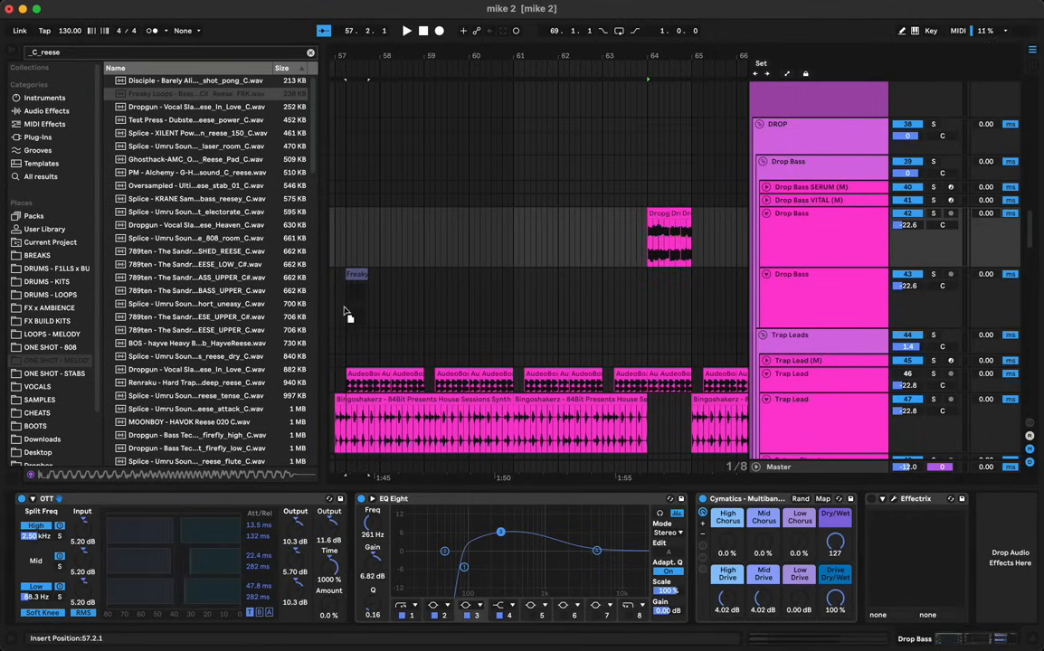
left_click_drag(346, 313, 386, 300)
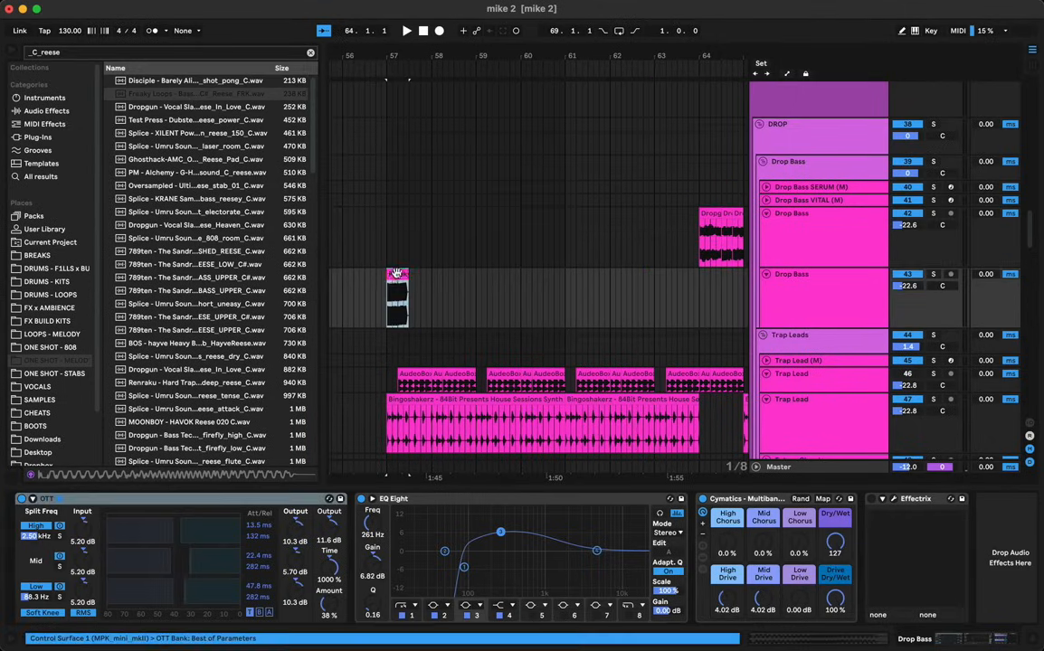
double_click(396, 275)
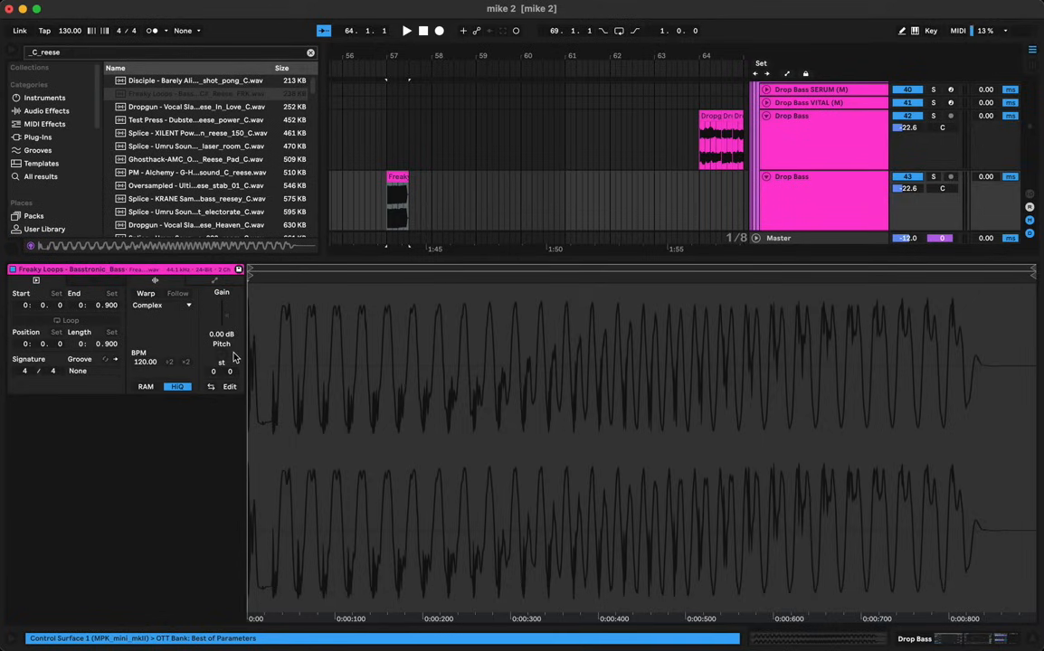
key("space")
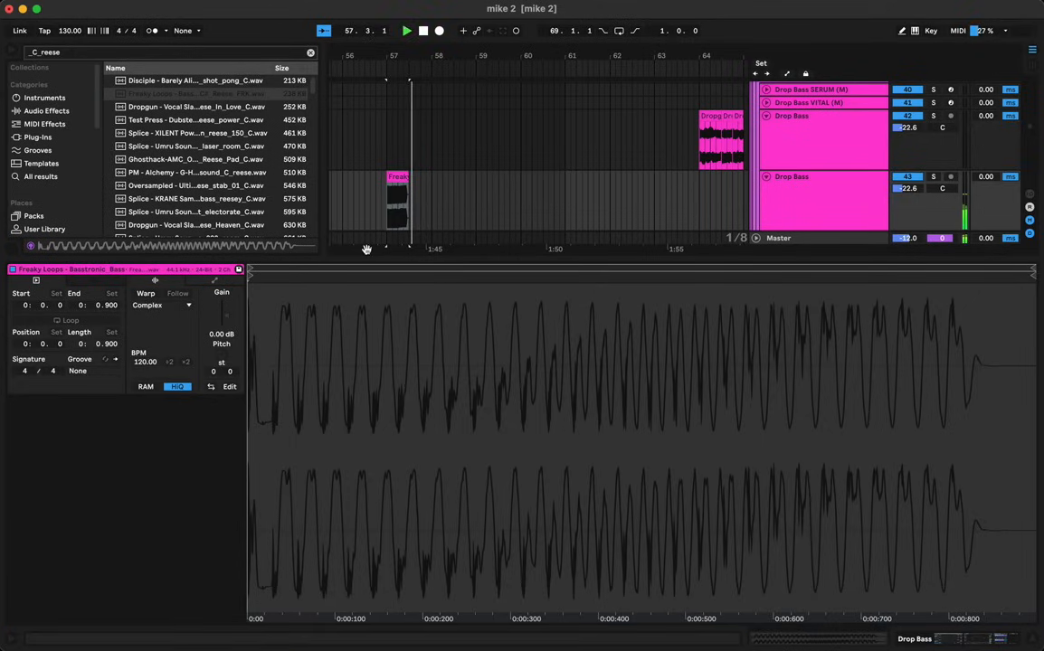
key("shift+Tab")
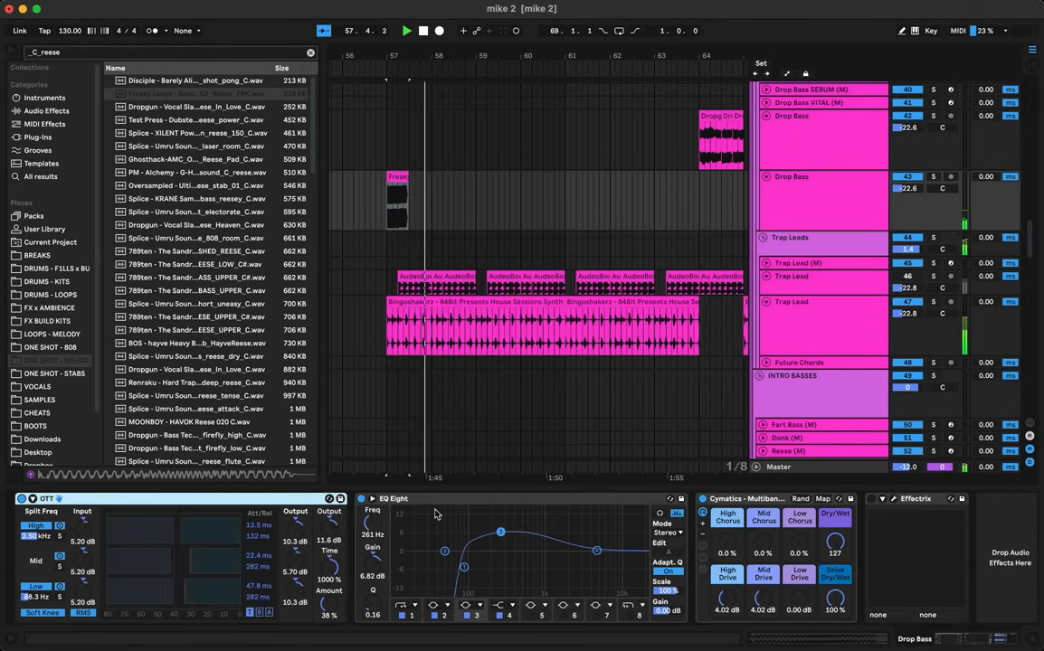
Step: Set the OTT Amount on Drop Bass track 43 to 100 % while playing the reese from bar 57
key("space")
key("space")
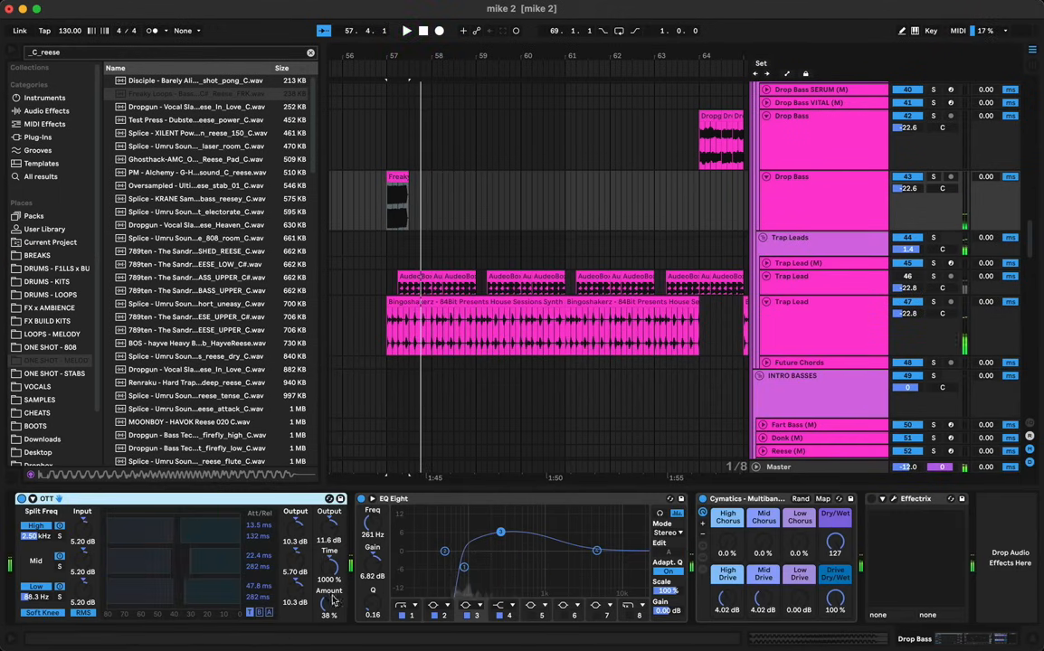
key("space")
key("space")
key("space")
key("space")
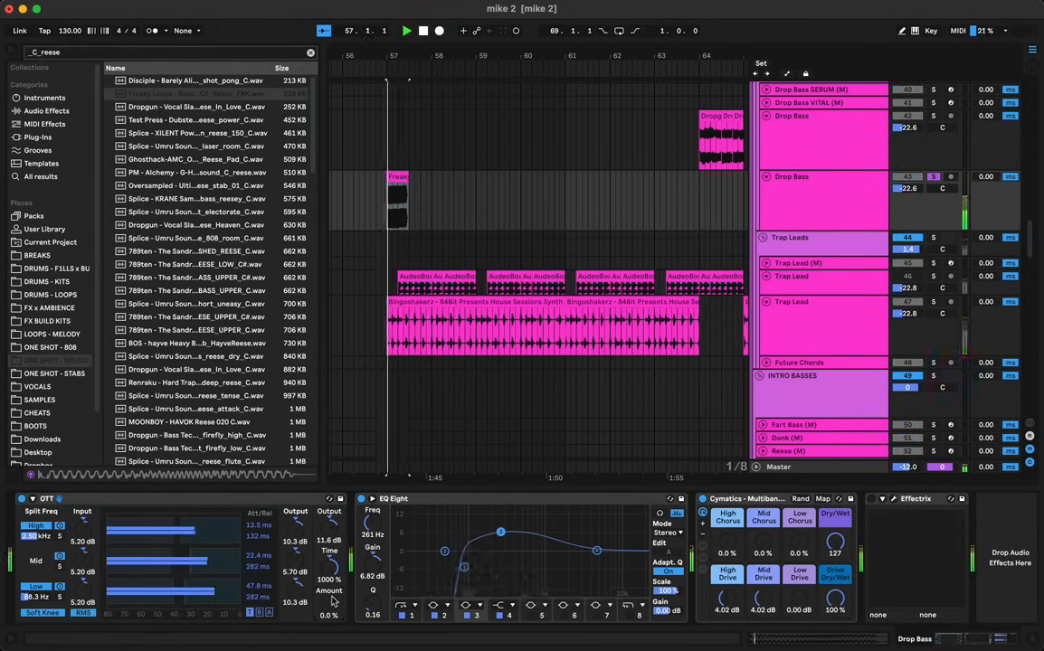
left_click_drag(332, 600, 332, 510)
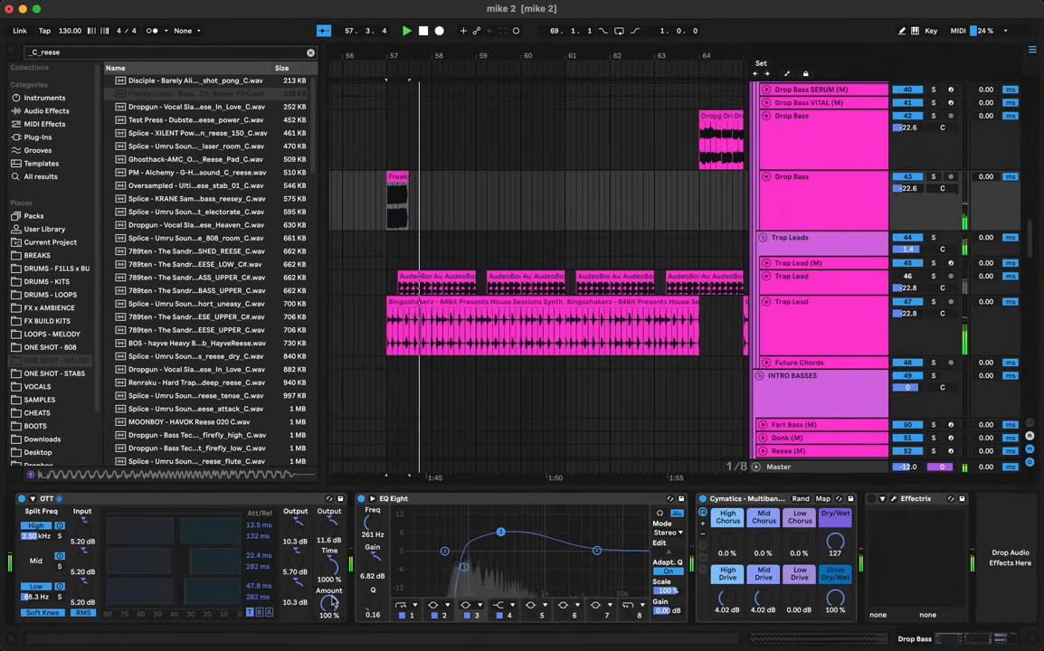
left_click(466, 567)
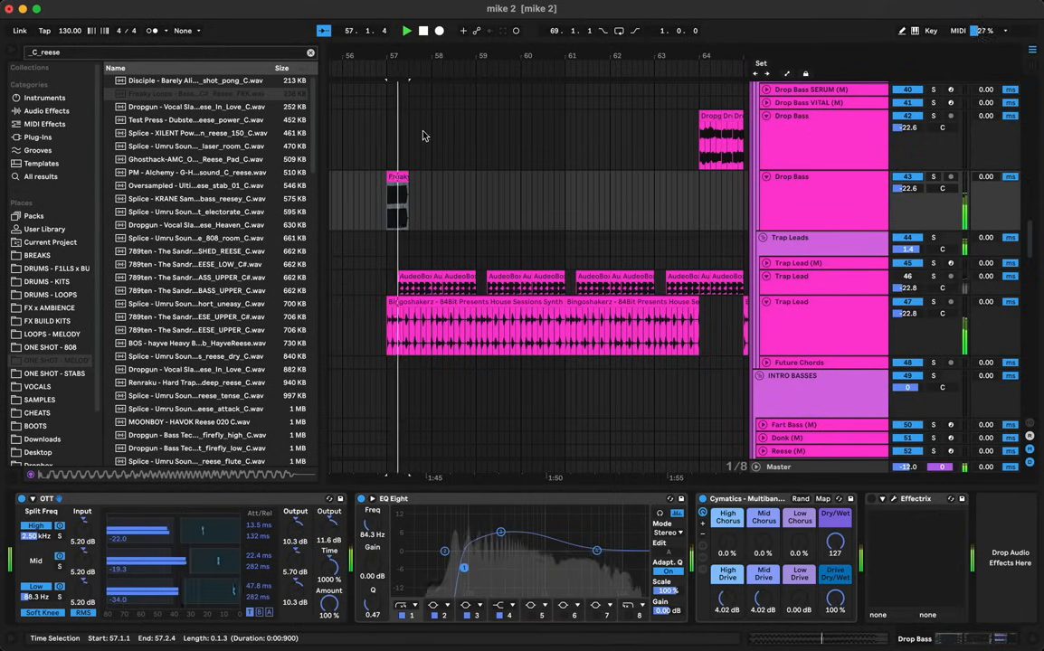
key("space")
Step: Move the Freaky Loops reese clip on Drop Bass track 43 to 57.2.1 and play it from bar 57
left_click_drag(396, 59, 398, 91)
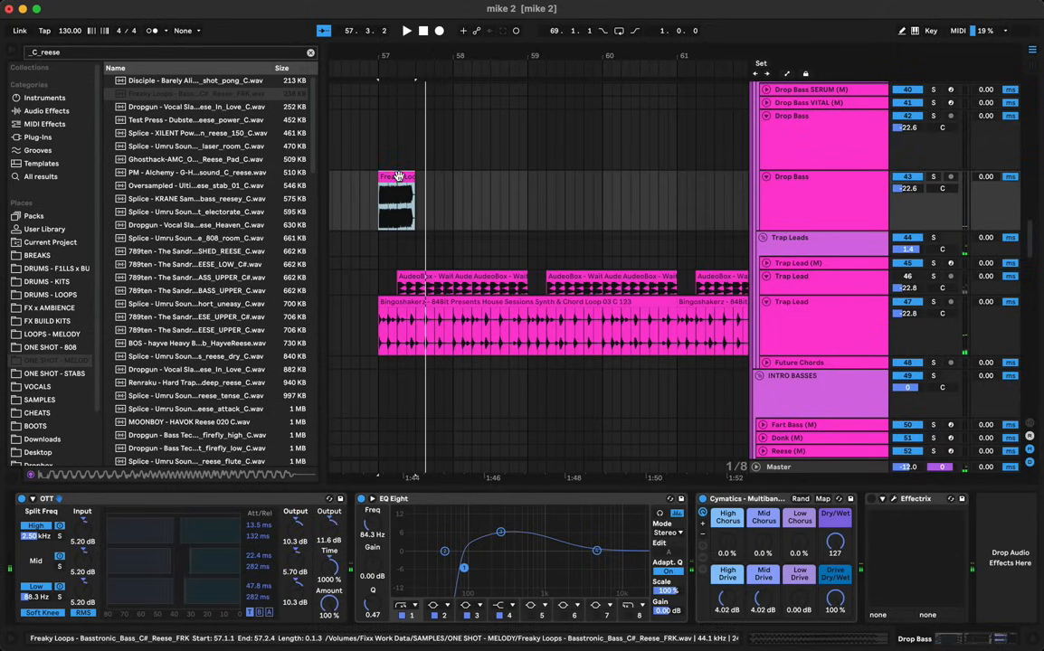
left_click_drag(398, 177, 417, 177)
left_click(381, 190)
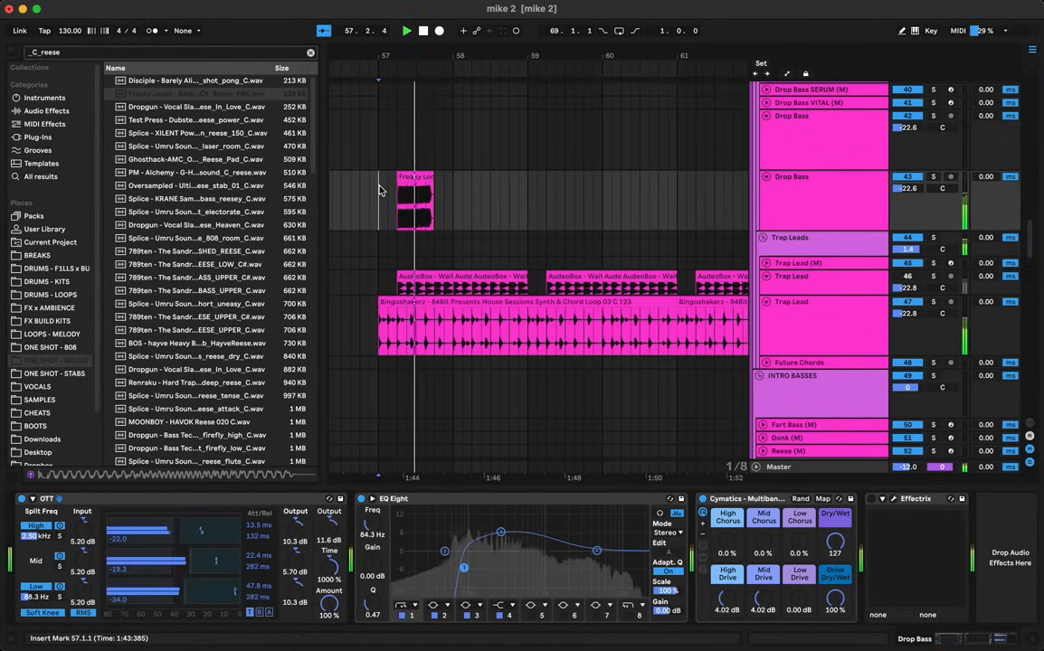
key("space")
key("space")
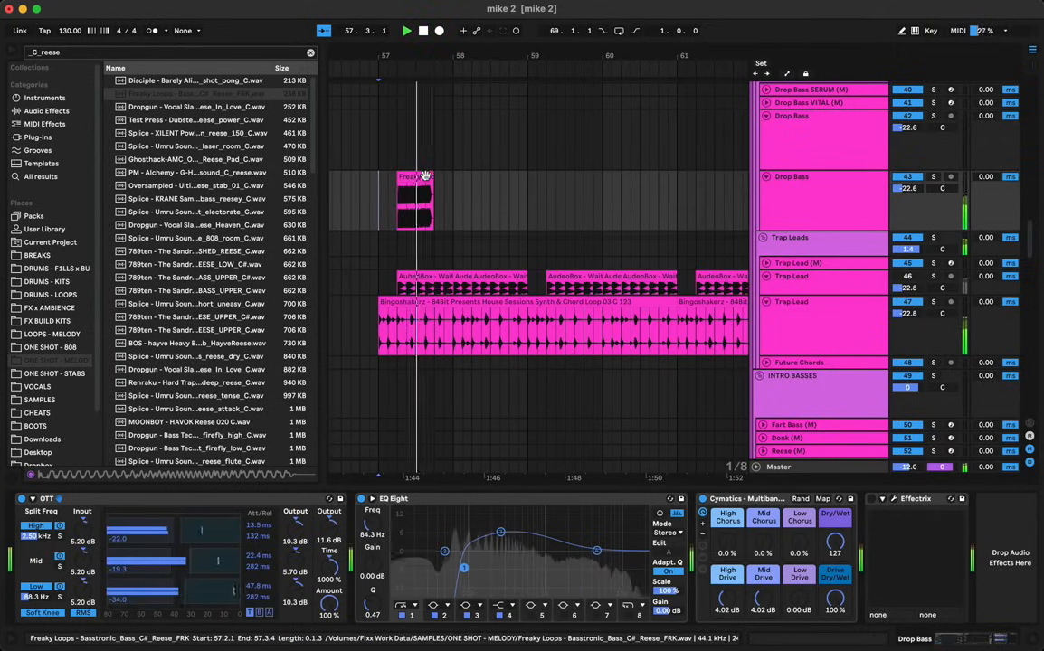
Step: Warp the reese clip in Tones mode, stretching it to fill 57.2.1 to 57.4.1, and play it from bar 57
double_click(426, 176)
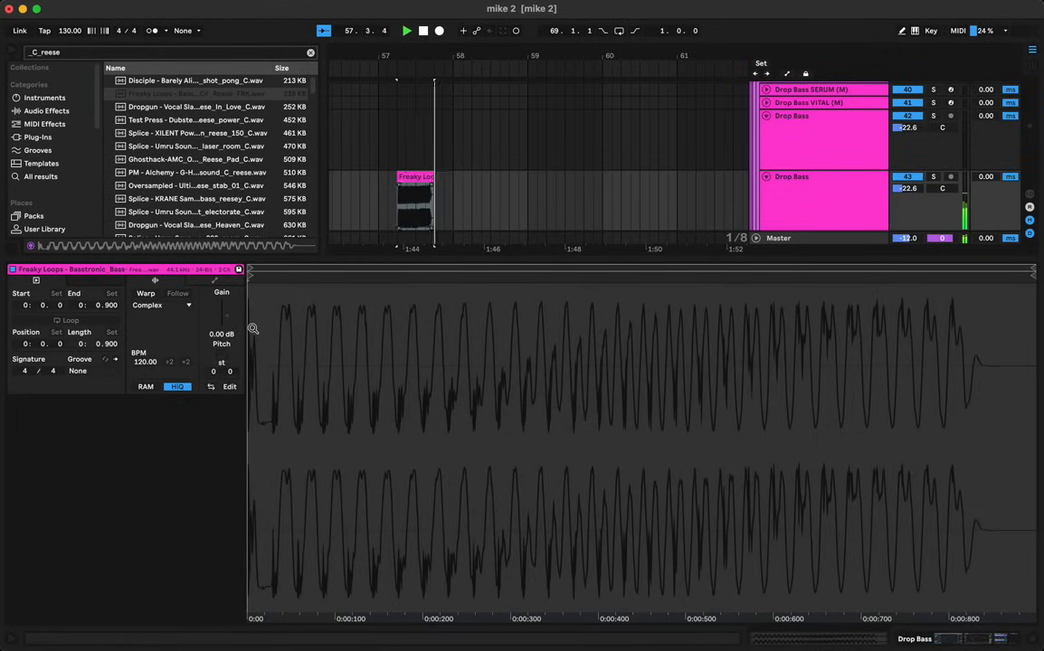
left_click(141, 294)
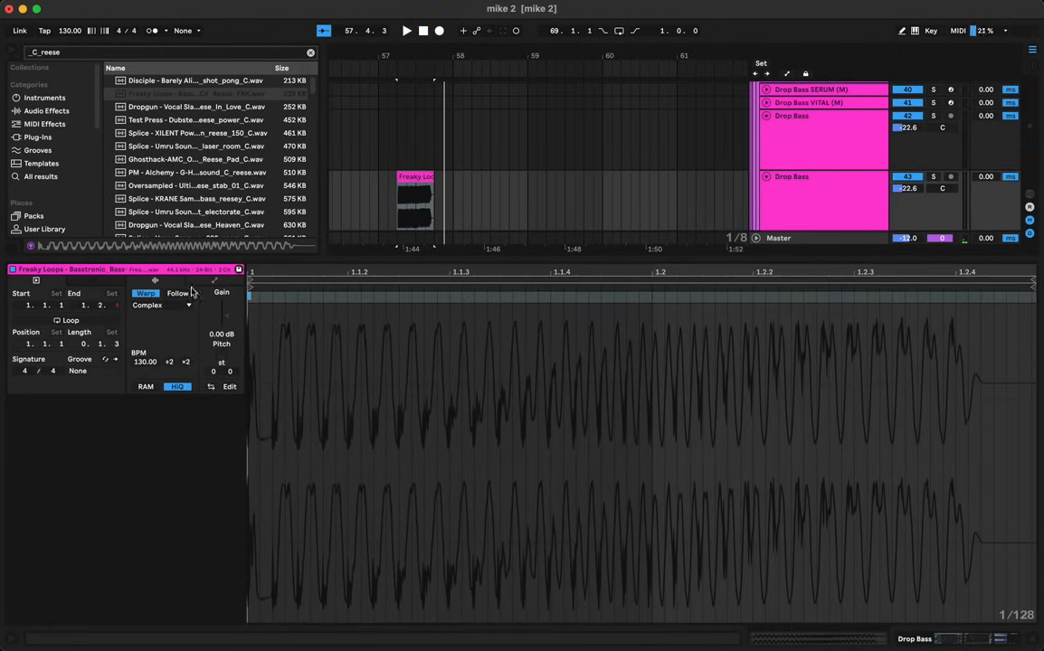
left_click(160, 305)
left_click(158, 327)
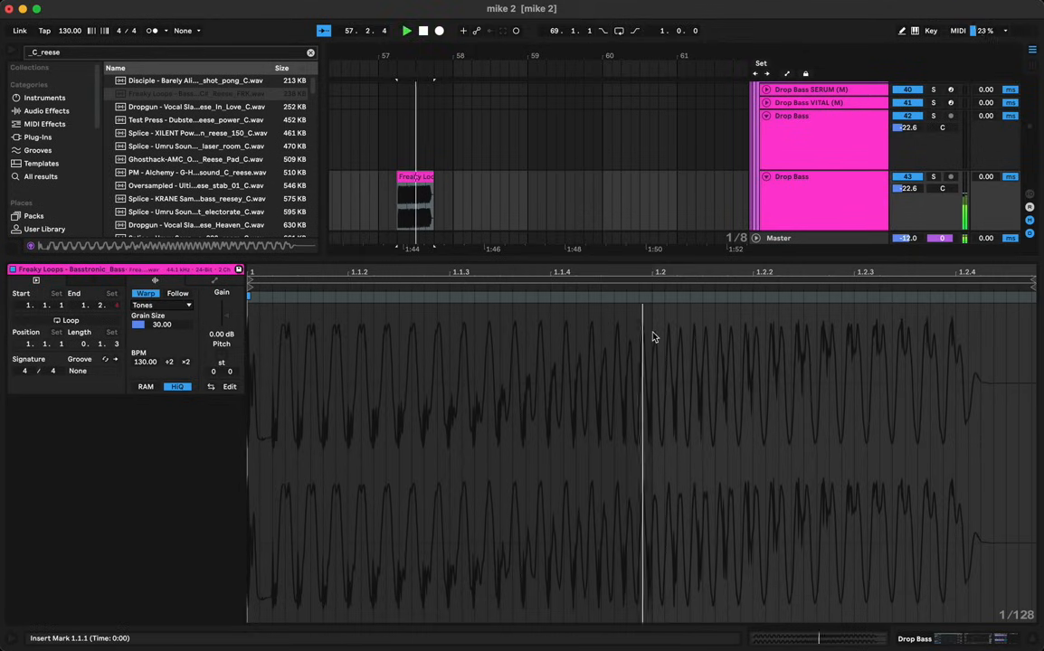
mouse_move(969, 299)
left_mouse_down()
mouse_move(1036, 299)
mouse_move(986, 304)
left_mouse_up()
key("space")
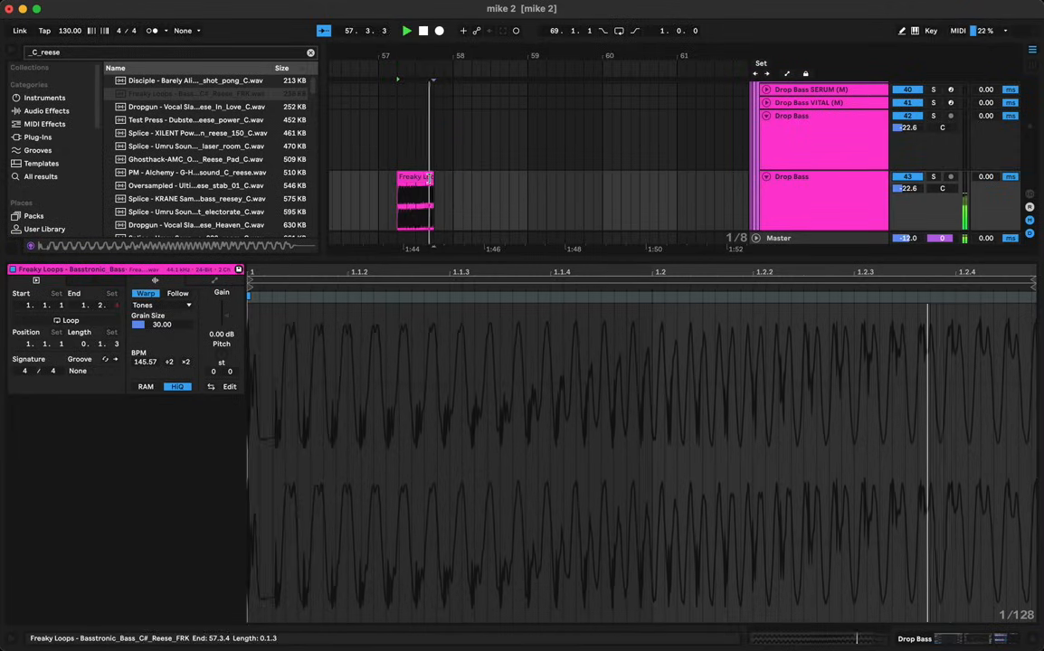
left_click(436, 180)
left_click(378, 194)
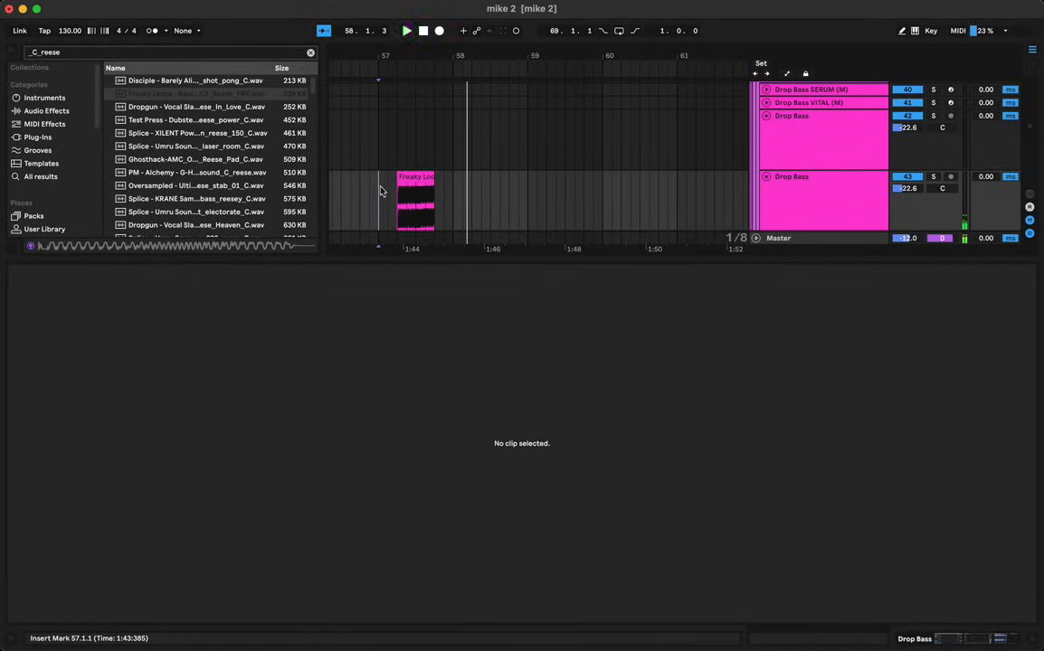
Step: Lower the reese clip's gain to -3.10 dB and duplicate bars 57 to 61 of Drop Bass track 43 to bar 61
double_click(408, 186)
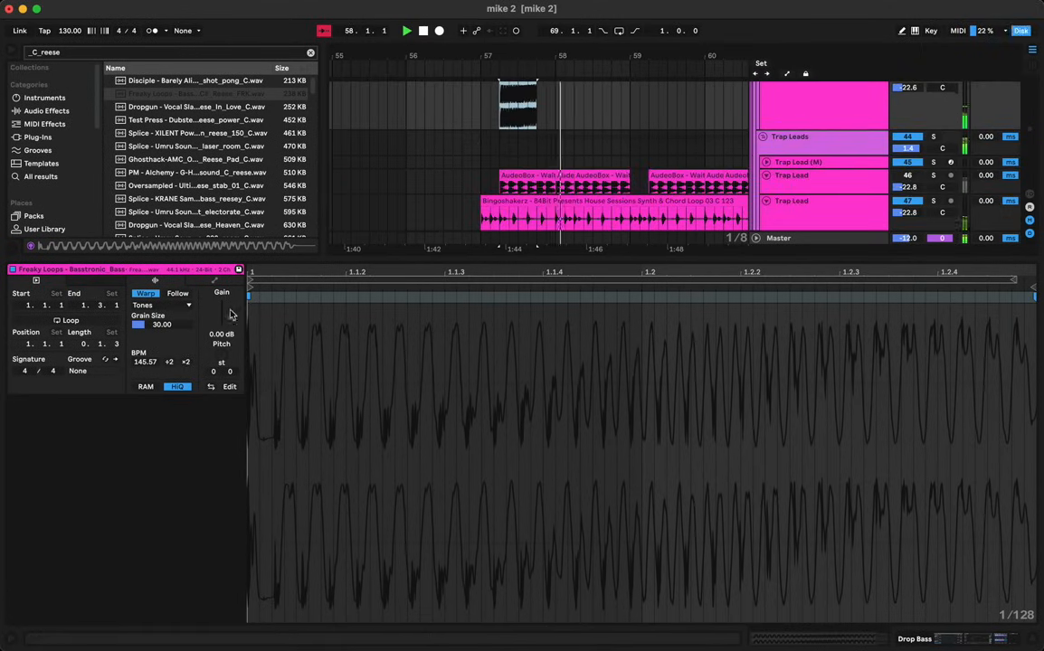
left_click_drag(226, 315, 225, 325)
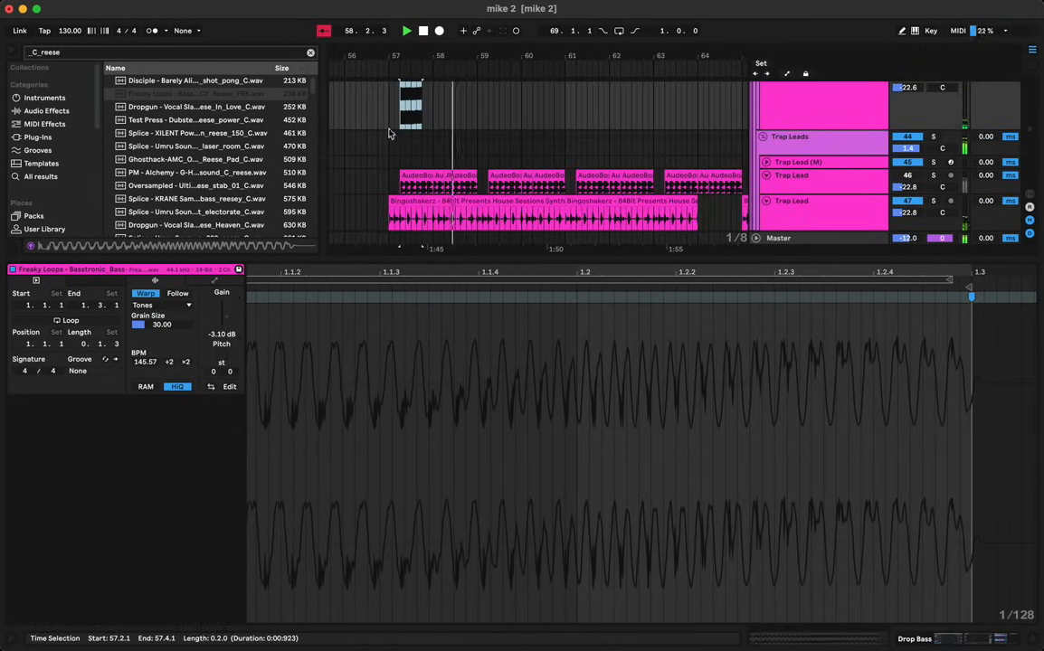
left_click_drag(389, 121, 565, 121)
key("super+d")
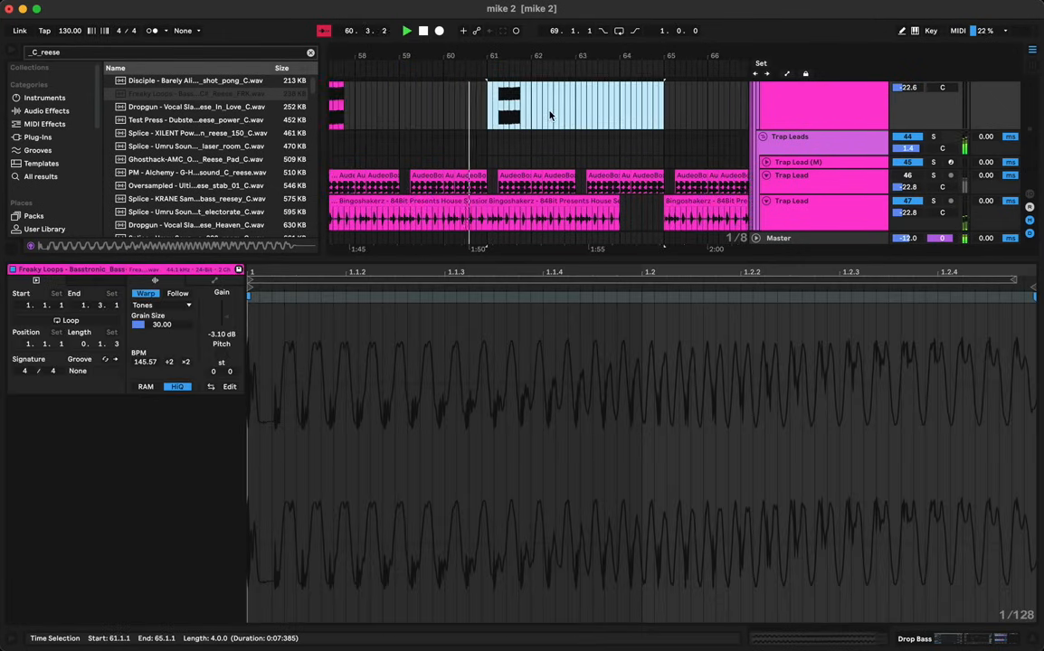
scroll(550, 116, "up", 2)
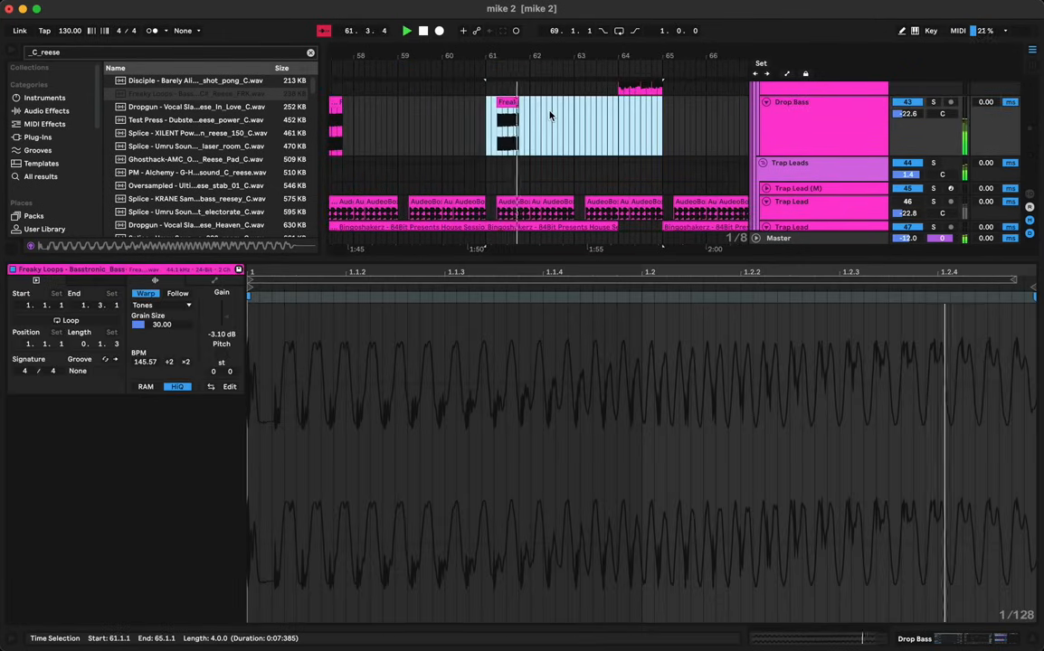
scroll(414, 113, "up", 2)
scroll(414, 113, "left", 3)
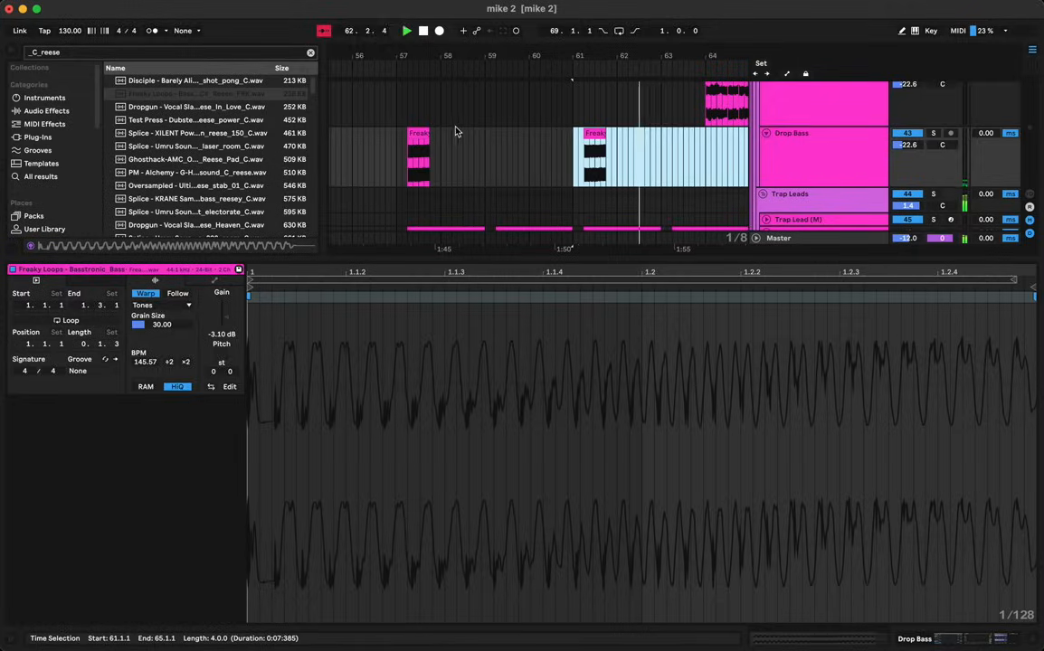
Step: Repeat the two-bar reese phrase from bars 57 to 59 three times so it fills track 43 up to bar 65
left_click(396, 157)
left_click_drag(396, 158, 484, 162)
key("super+d")
key("super+d")
key("super+d")
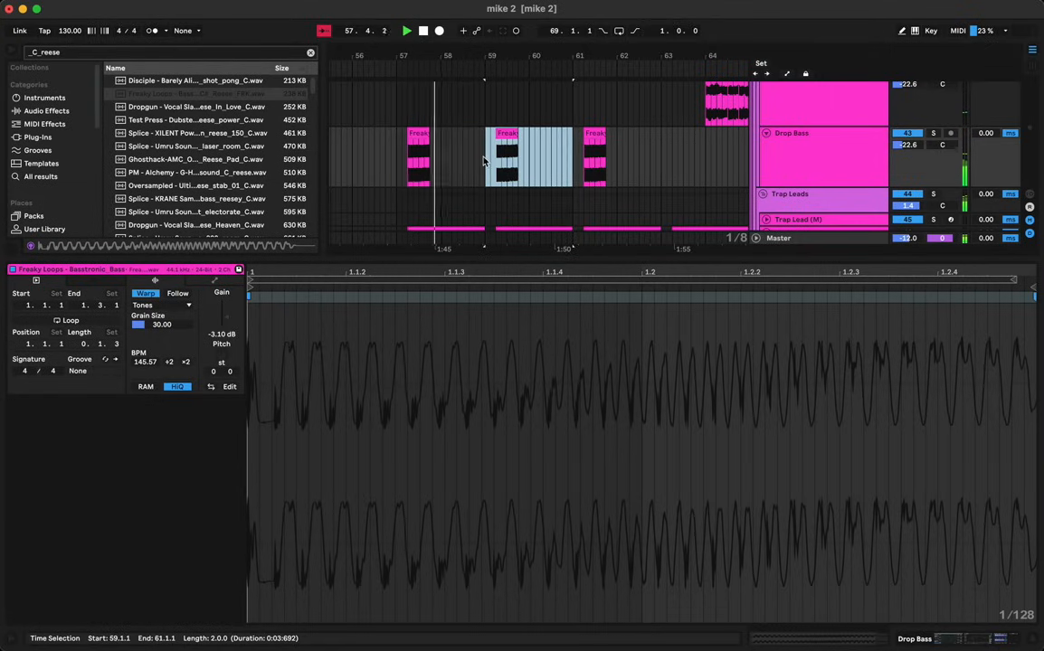
Step: Duplicate the reese clips in bars 57 to 65 of track 43 to bar 65 and hide the clip view
scroll(480, 163, "left", 3)
left_click(425, 167, "shift")
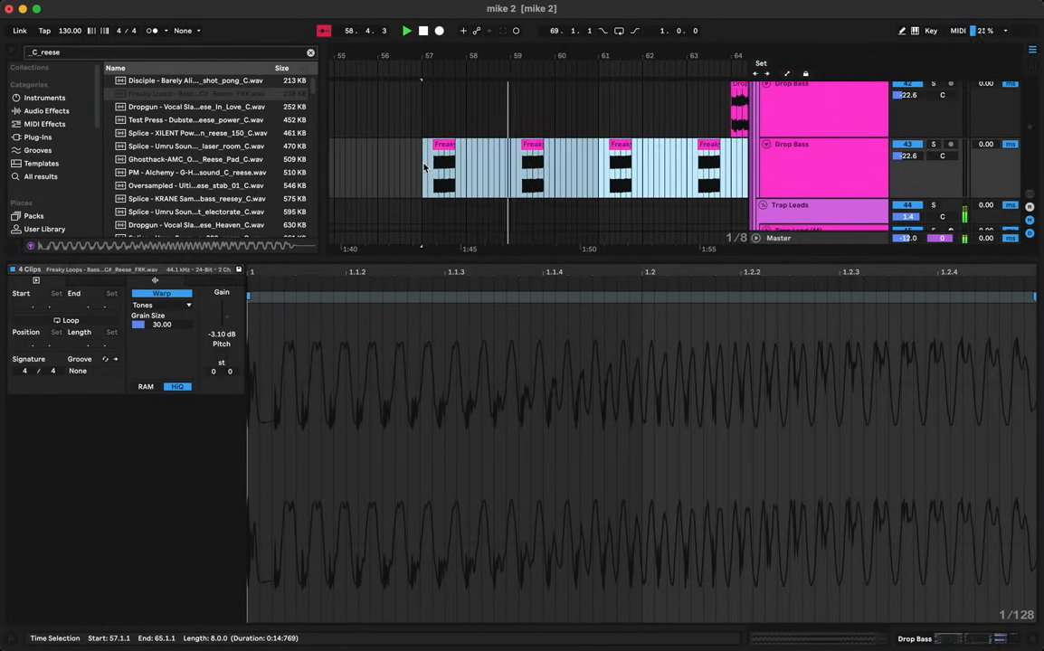
key("super+d")
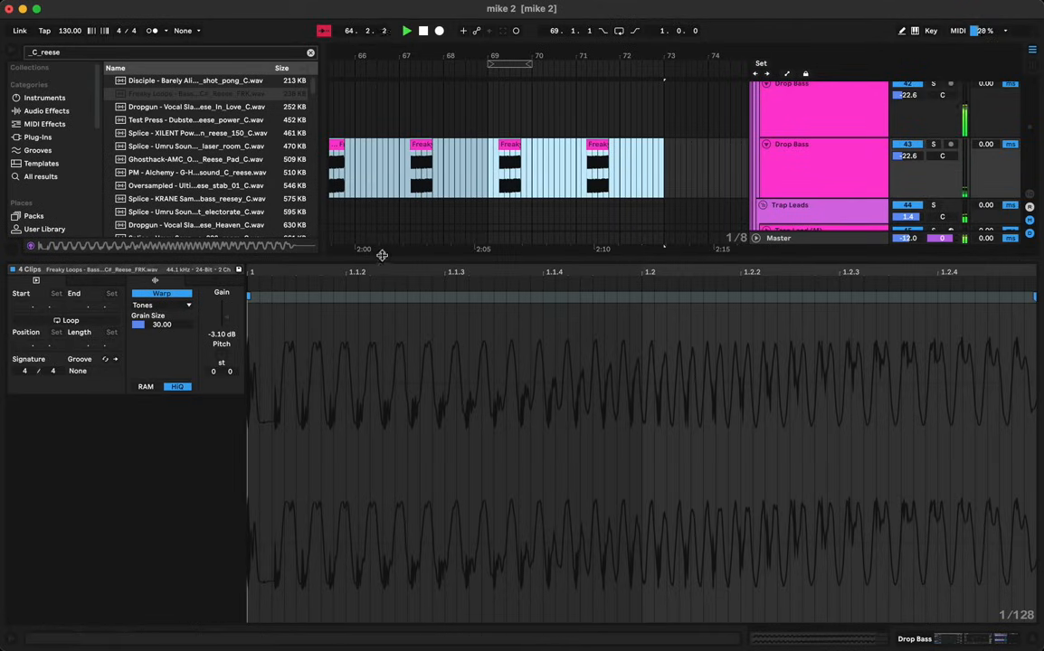
key("super+alt+l")
Step: Audition the _C_reese samples in size order, from the 509 KB Ghosthack pad to the 1.2 MB samples
scroll(499, 261, "left", 3)
scroll(499, 262, "up", 1)
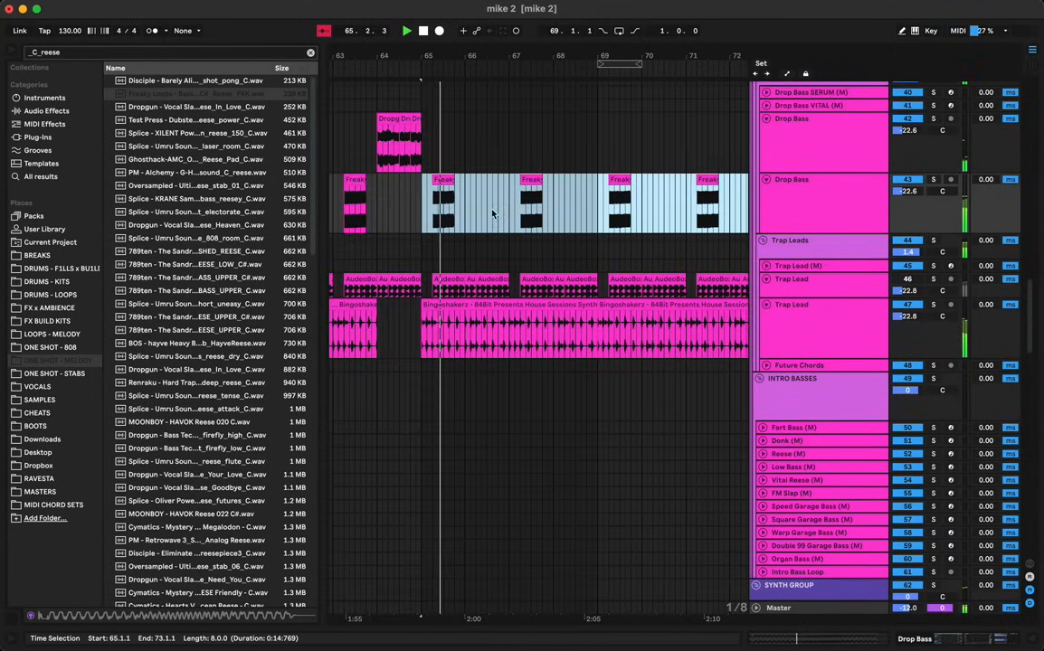
scroll(493, 213, "left", 9)
scroll(493, 214, "up", 2)
left_click(225, 161)
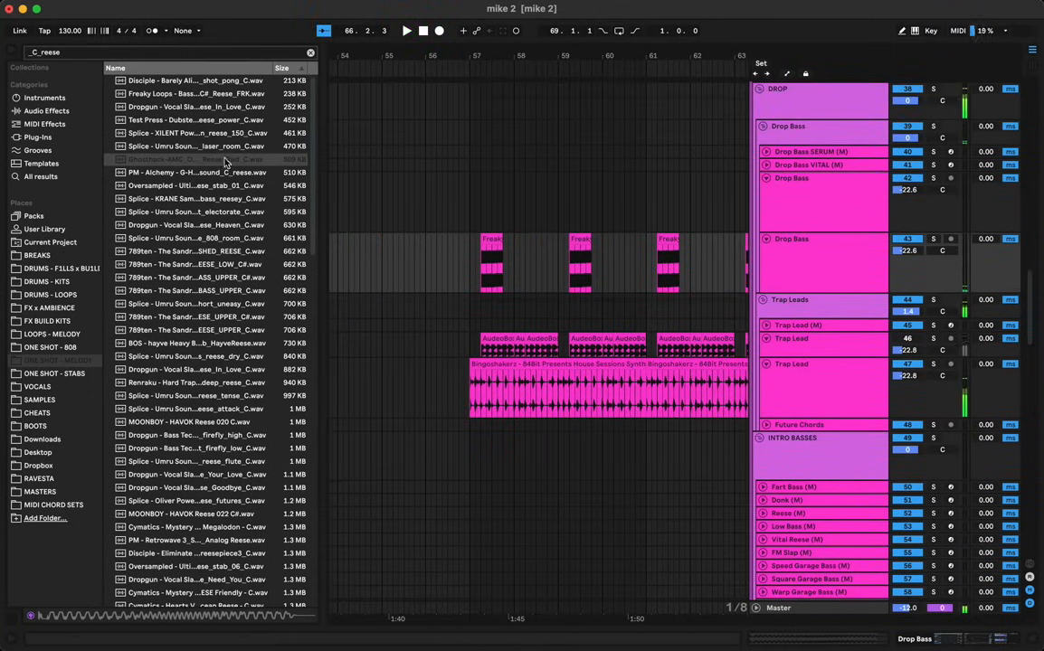
key("Down")
key("Down")
key("Down")
key("Down")
key("Down")
key("Down")
key("Down")
key("Down")
key("Down")
key("Down")
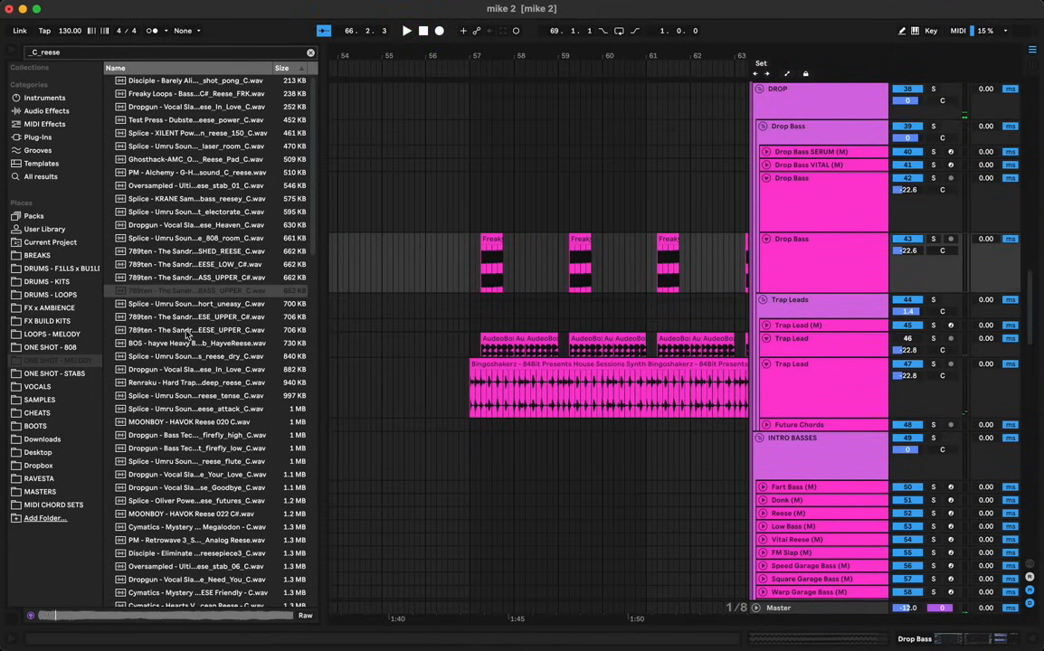
key("Down")
key("Down")
key("Down")
key("Down")
key("Down")
key("Down")
key("Down")
key("Down")
key("Down")
key("Down")
key("Down")
key("Down")
key("Down")
key("Down")
key("Down")
key("Down")
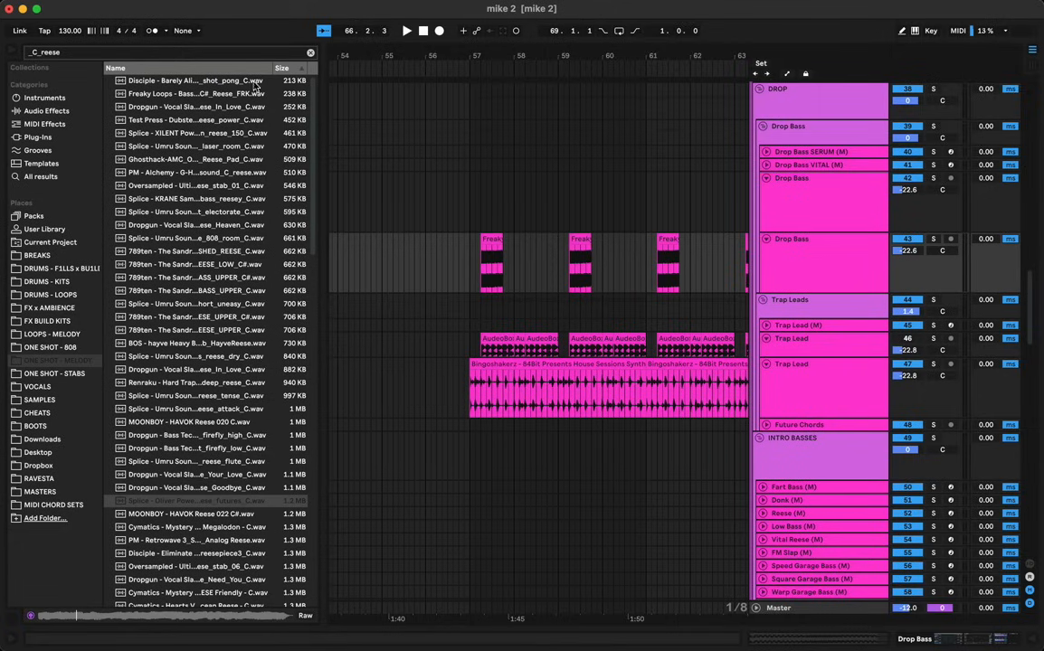
Step: Reapply the smallest-first size sorting and audition the Ghosthack reese pad and the Splice XILENT reese_150 sample
left_click(290, 71)
left_click(289, 70)
left_click(212, 160)
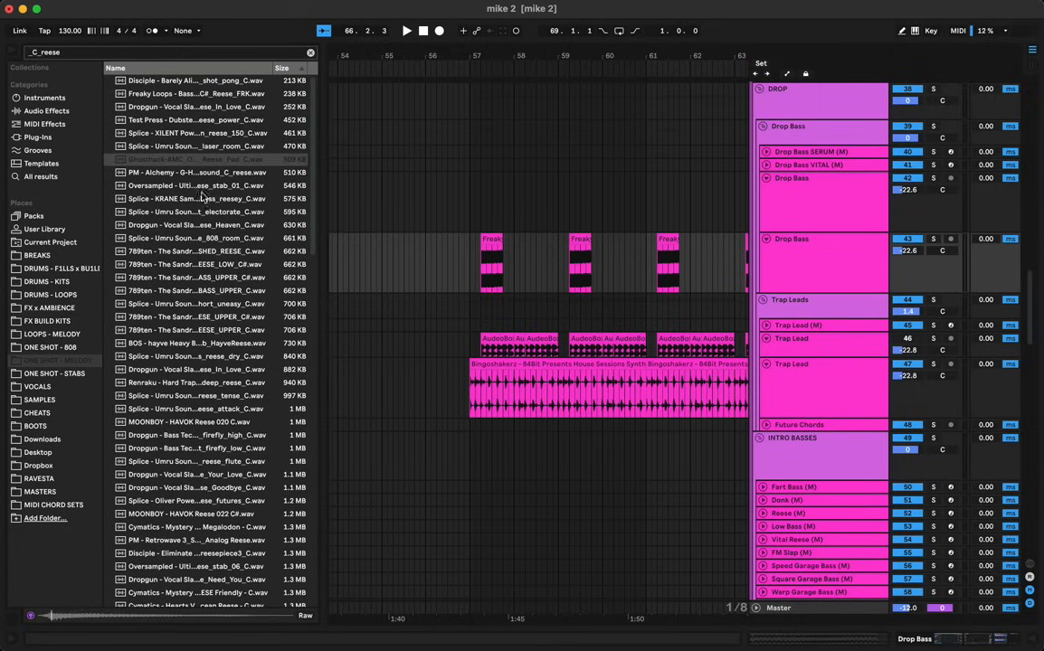
left_click(205, 133)
Step: Search the one-shot samples for _C_BASS and audition the bass shots between about 44 and 55 KB
double_click(44, 53)
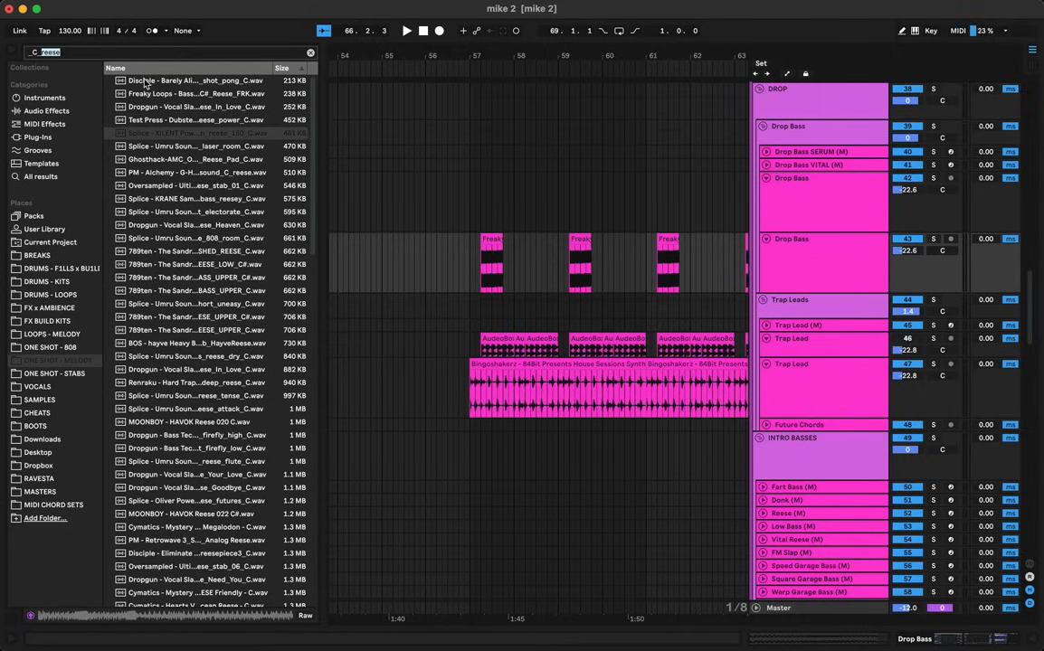
type("_C_BASS")
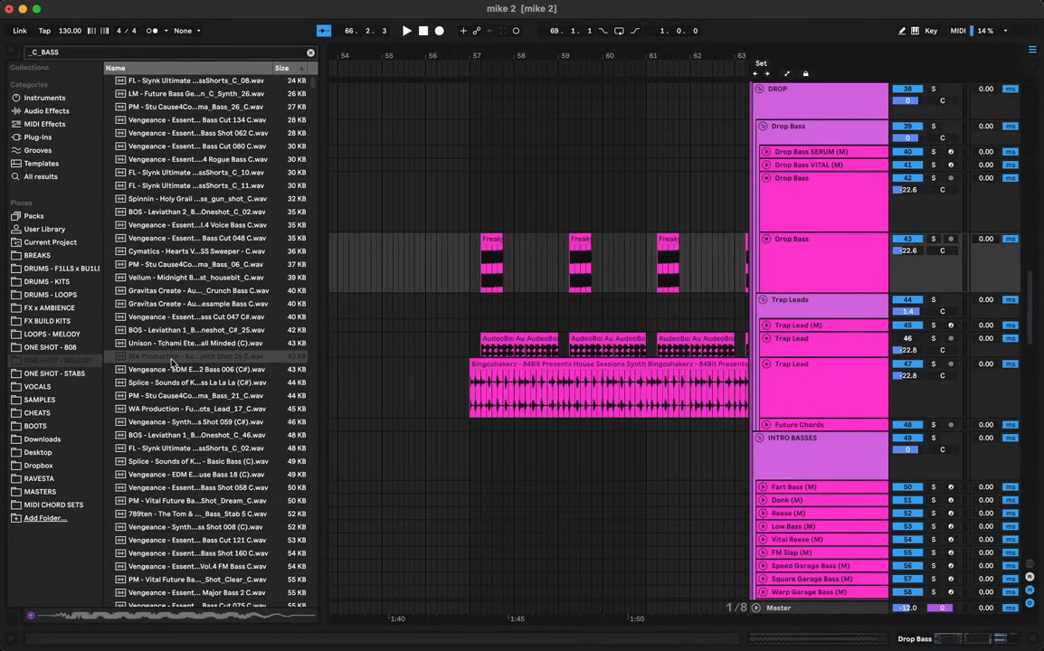
left_click(172, 435)
left_click(179, 384)
left_click(172, 424)
left_click(179, 449)
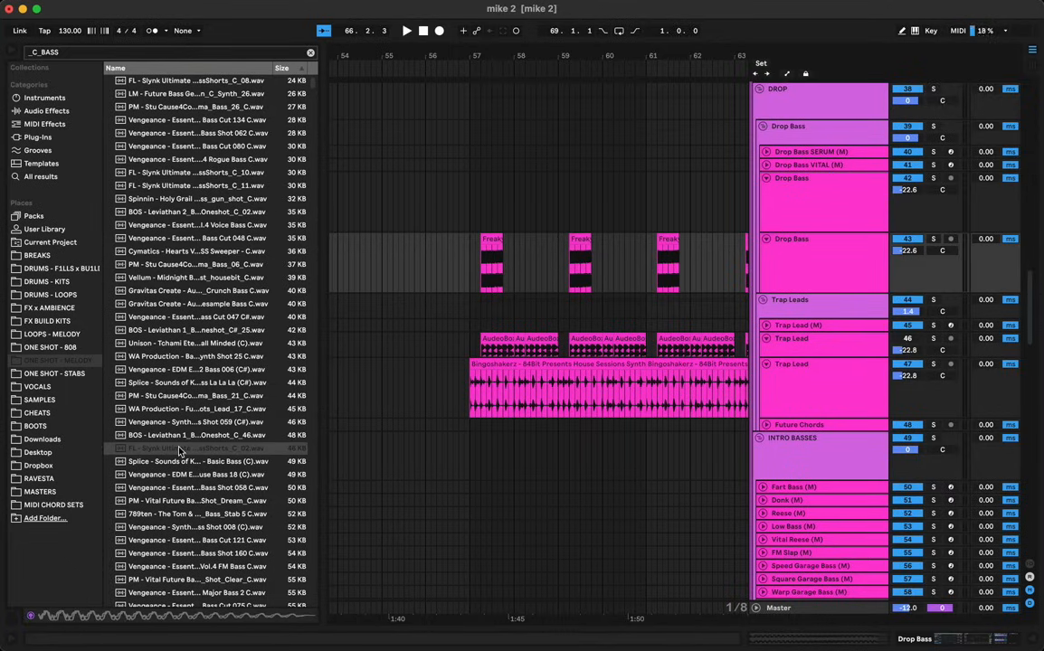
left_click(185, 477)
left_click(190, 500)
left_click(195, 527)
left_click(199, 540)
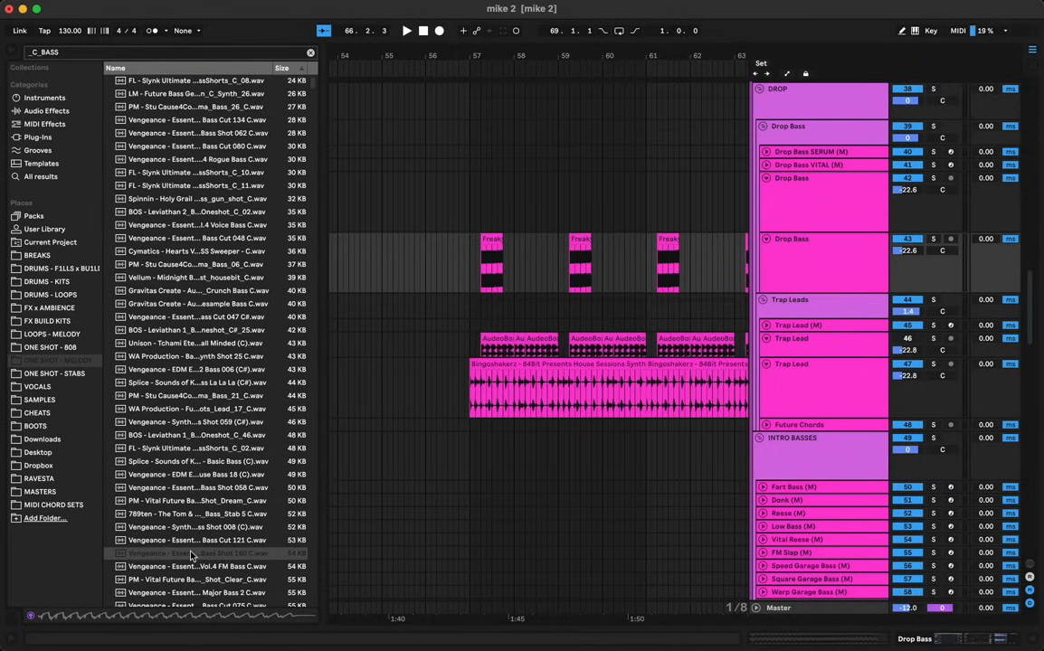
left_click(207, 567)
left_click(206, 606)
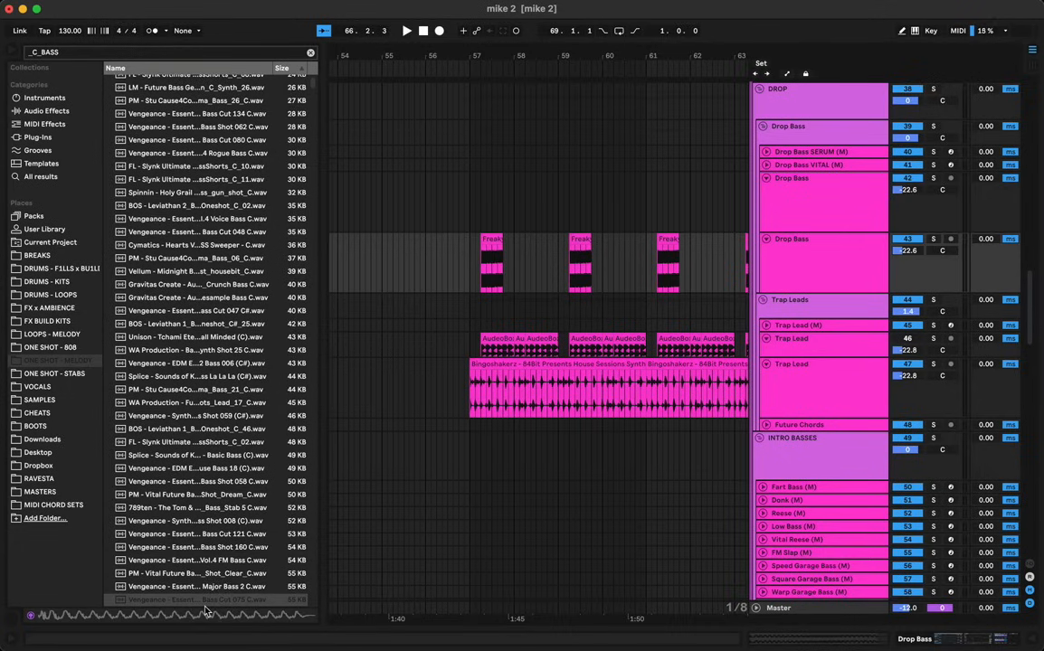
Step: Audition progressively shorter bass one-shots, from about 53 KB down to the 35 KB Vengeance Bass Cut 048
left_click(193, 533)
scroll(195, 524, "up", 1)
left_click(198, 395)
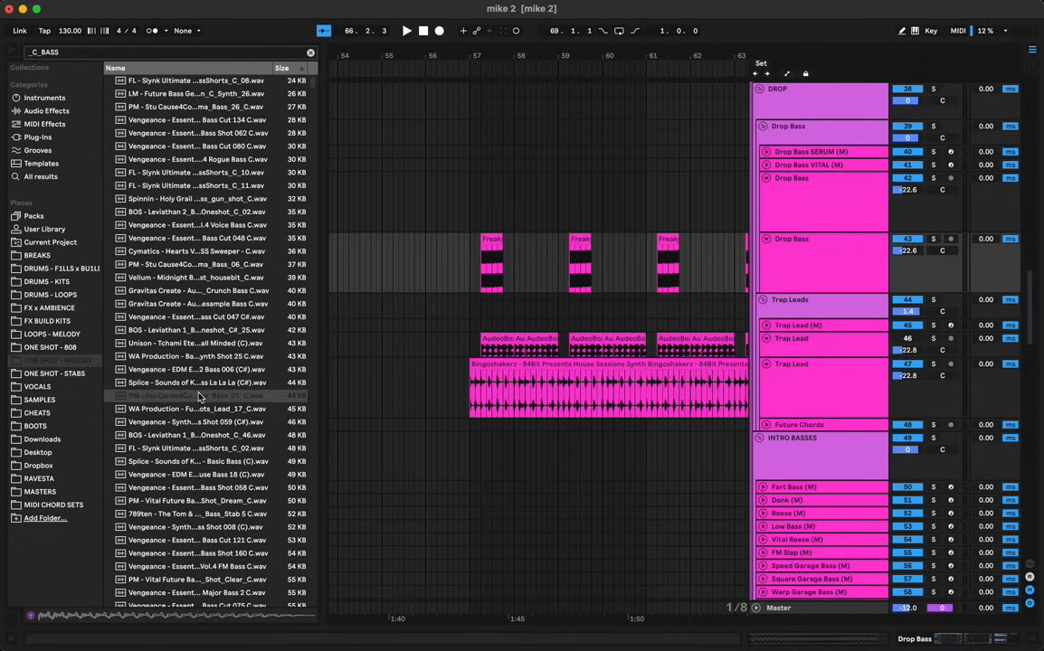
left_click(196, 319)
left_click(207, 277)
left_click(194, 237)
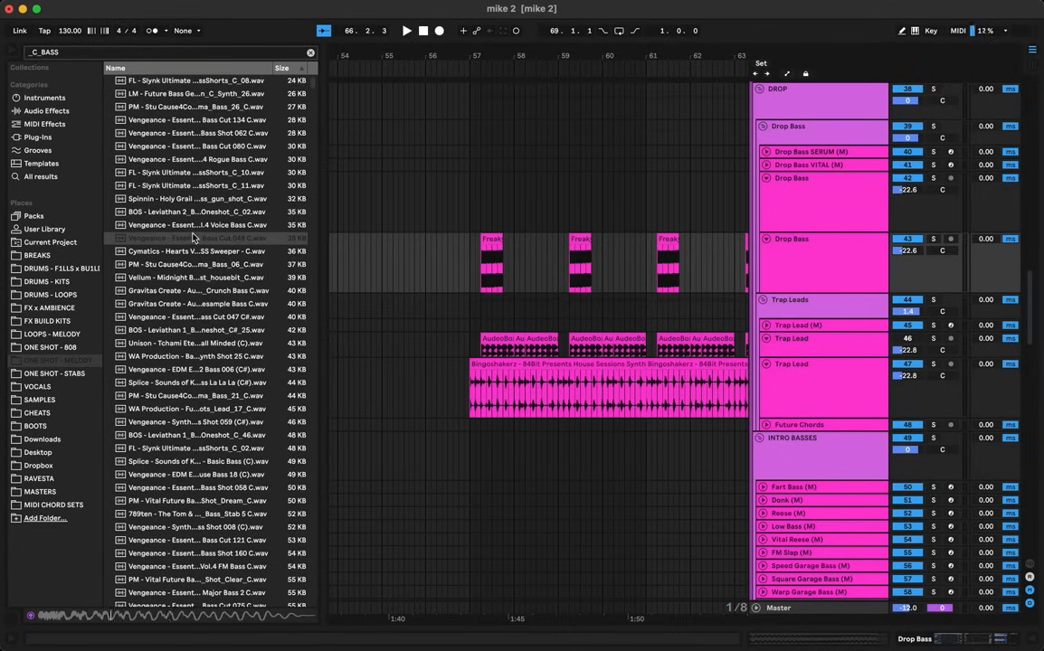
Step: Audition longer bass one-shots between about 57 and 67 KB, including the WA Production and Vengeance Bass Cut samples
scroll(197, 317, "down", 10)
left_click(194, 318)
left_click(192, 396)
left_click(191, 459)
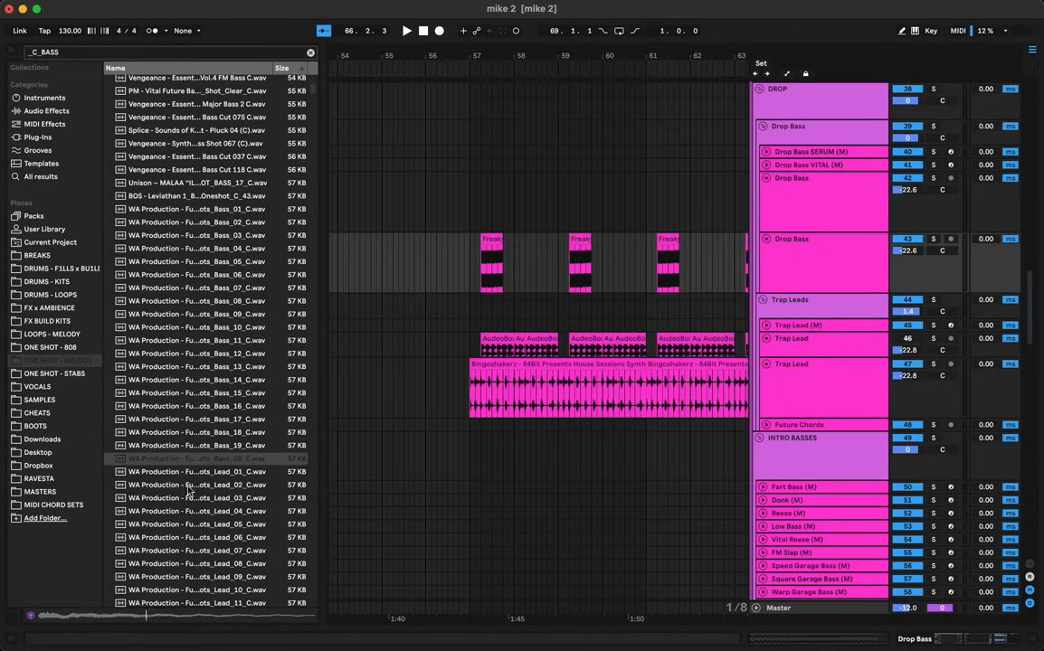
left_click(189, 511)
scroll(177, 520, "down", 10)
left_click(178, 508)
left_click(190, 404)
left_click(191, 324)
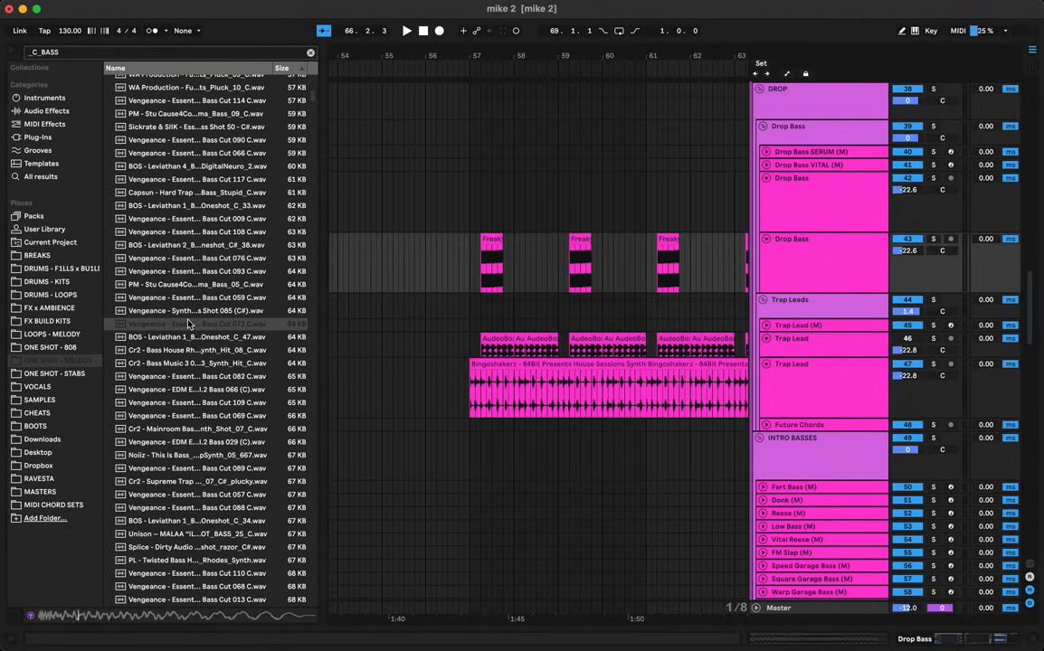
left_click(186, 299)
left_click(175, 326)
left_click(184, 296)
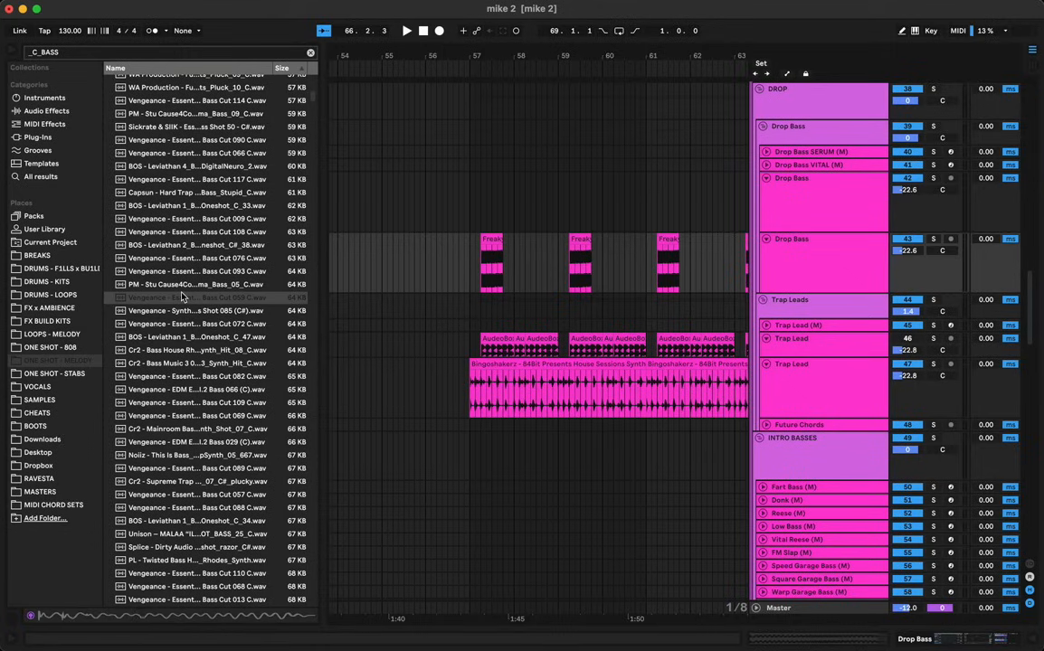
Step: Audition bass one-shots between about 62 and 68 KB, including Vengeance Bass Cut 089 and the Sickrate & SIIK shot
left_click(178, 273)
left_click(184, 245)
left_click(191, 207)
left_click(165, 468)
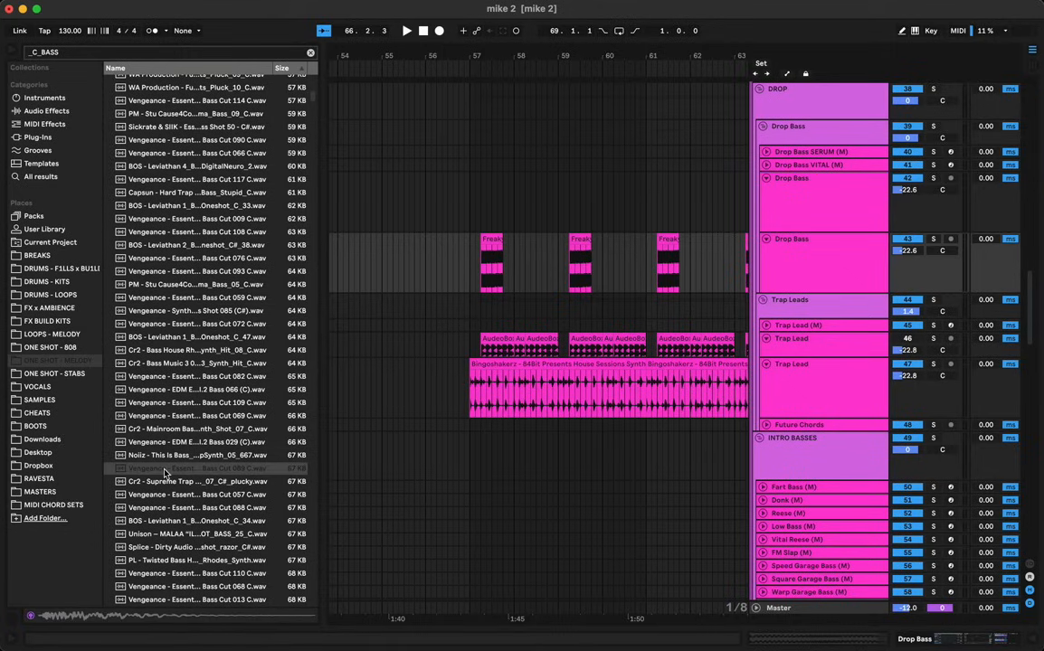
left_click(169, 560)
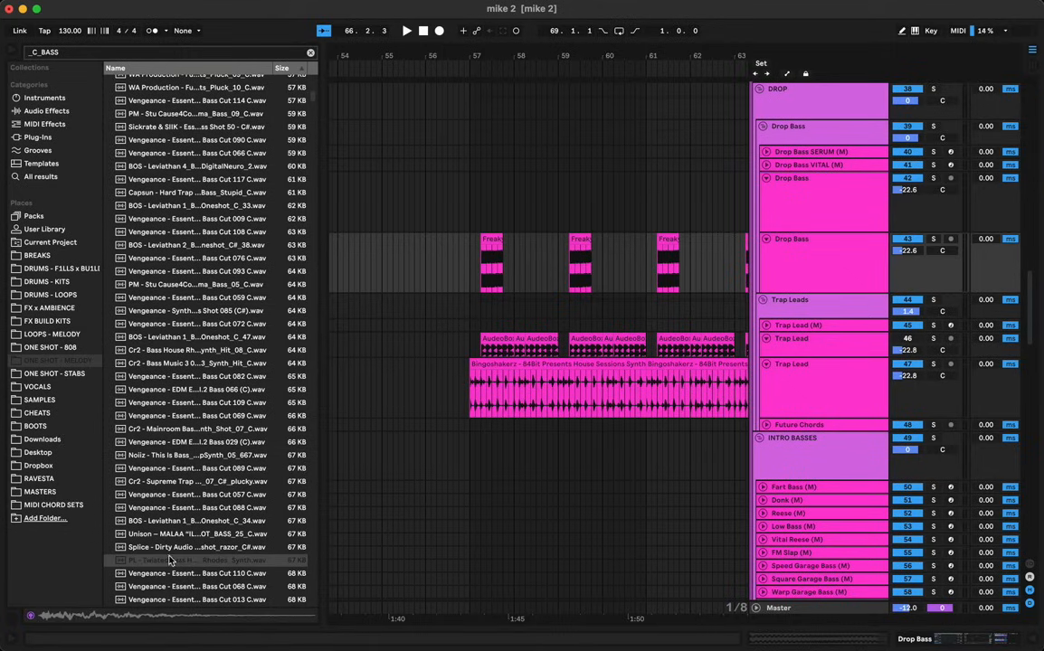
scroll(181, 577, "down", 6)
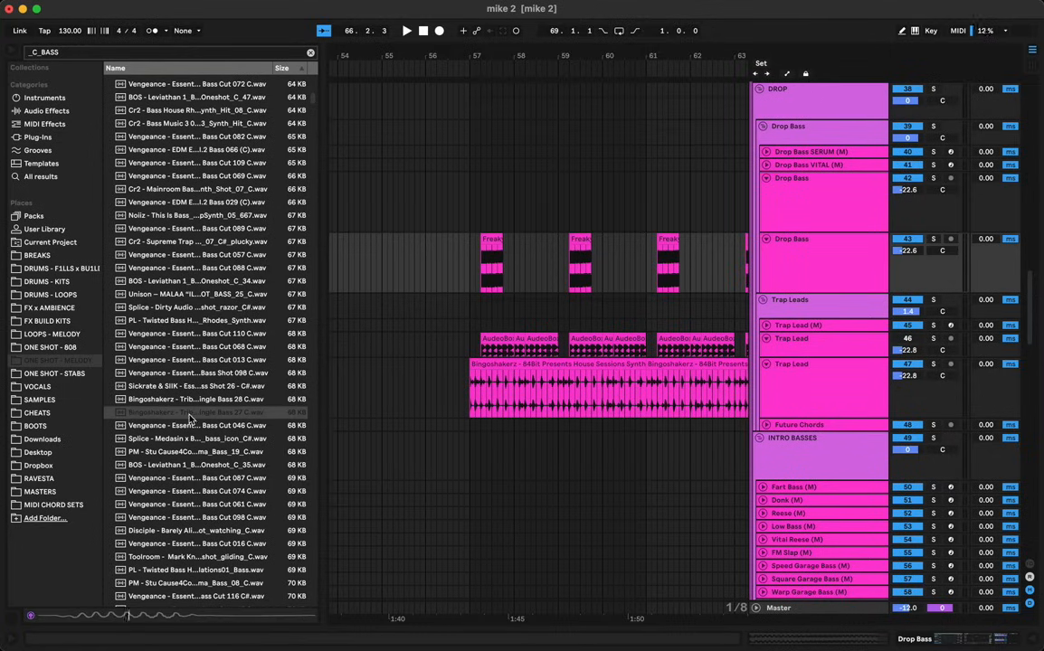
left_click(192, 387)
left_click(194, 335)
left_click(186, 349)
left_click(192, 384)
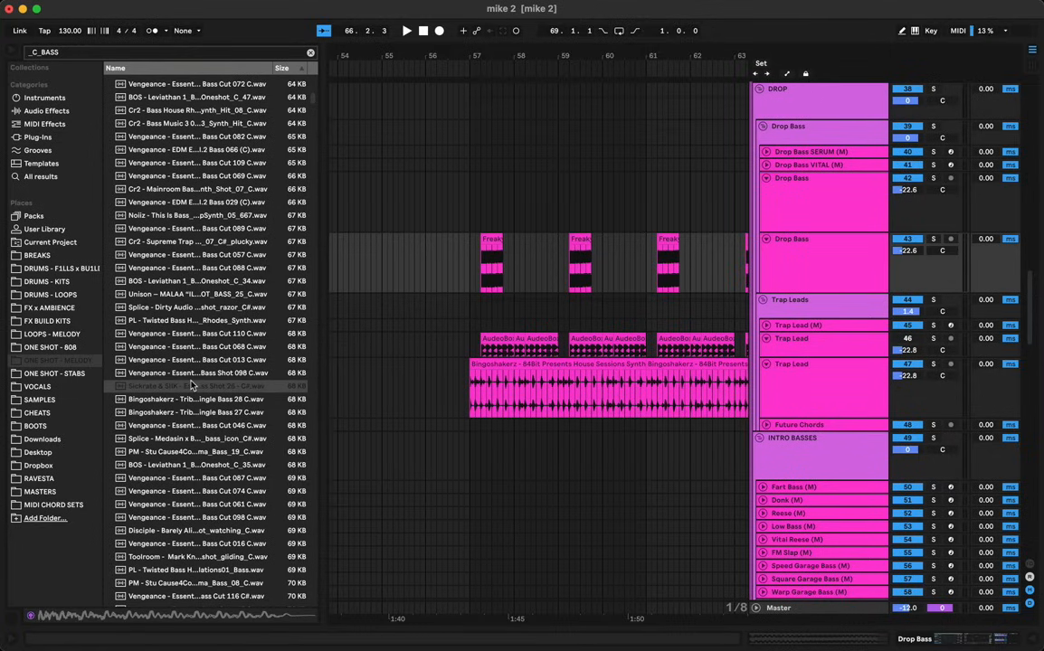
left_click(190, 371)
Step: Place Vengeance Bass Cut 068 at 57.1.1 on Drop Bass track 43, transpose it up 1 semitone and play it back
left_click(199, 347)
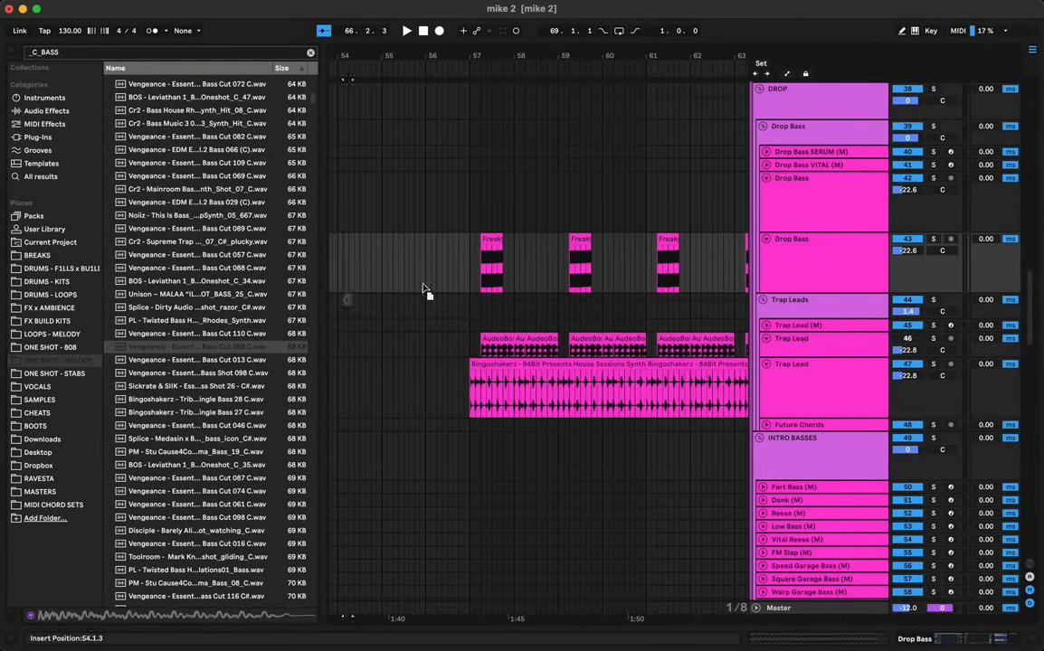
left_click_drag(470, 279, 471, 272)
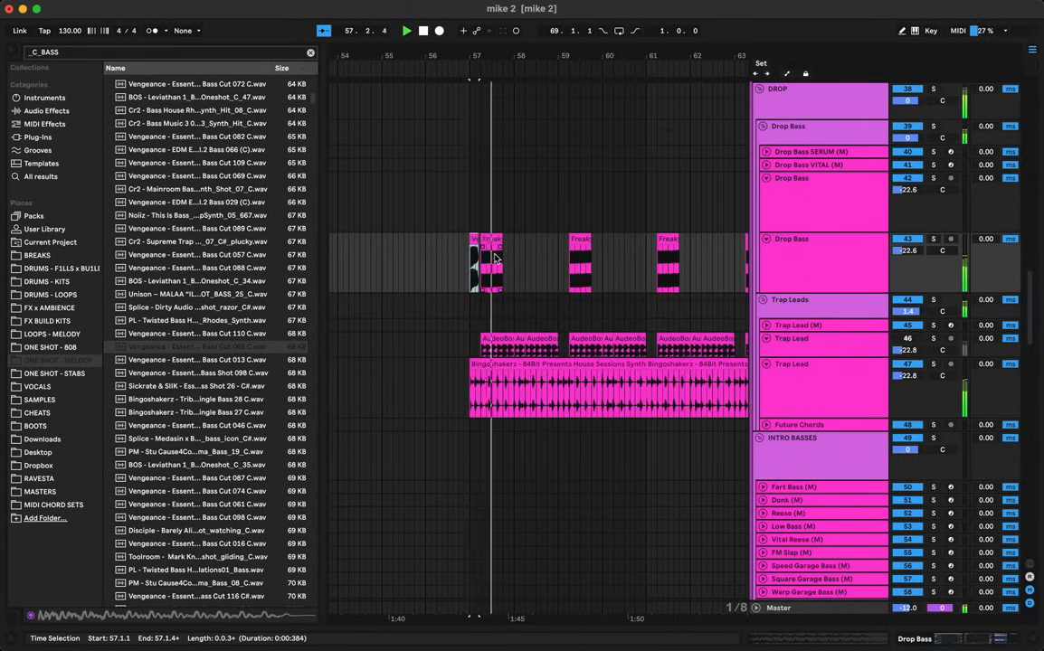
double_click(473, 238)
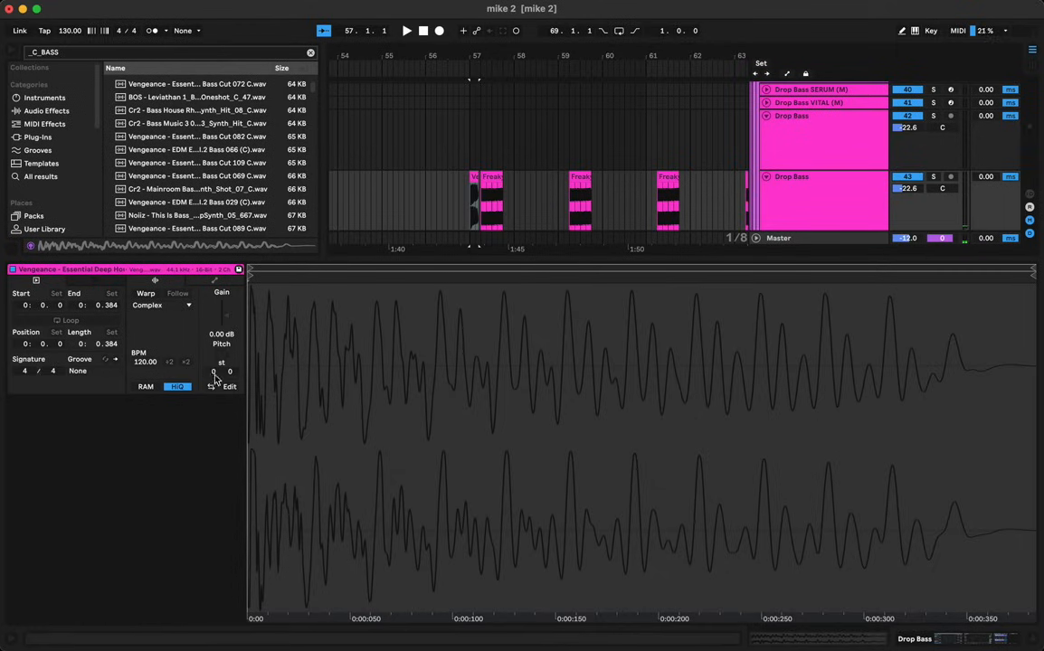
left_click_drag(219, 362, 220, 357)
key("space")
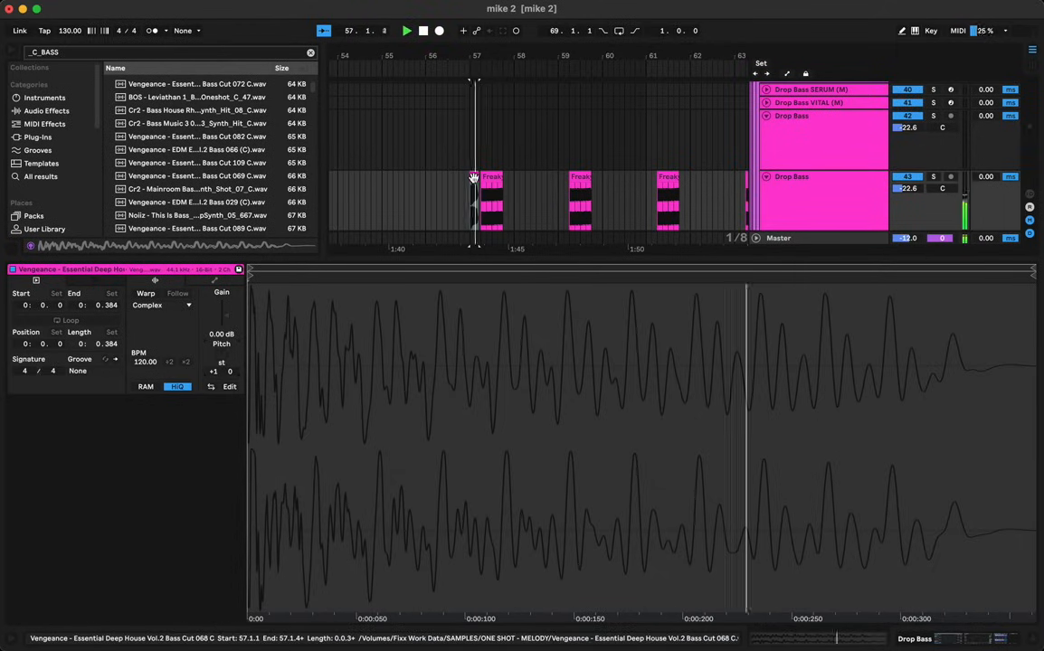
Step: Try moving the Bass Cut 068 shot to 57.4.3 and copying it to 59.4.3, behind the reese stabs
left_click_drag(473, 178, 514, 185)
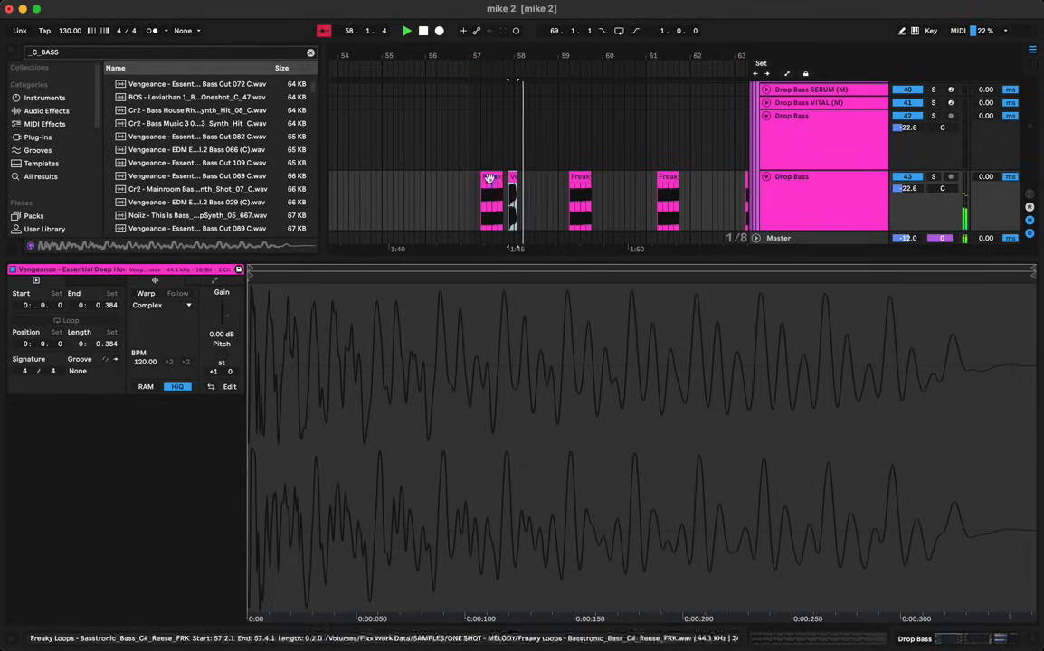
left_click(467, 195)
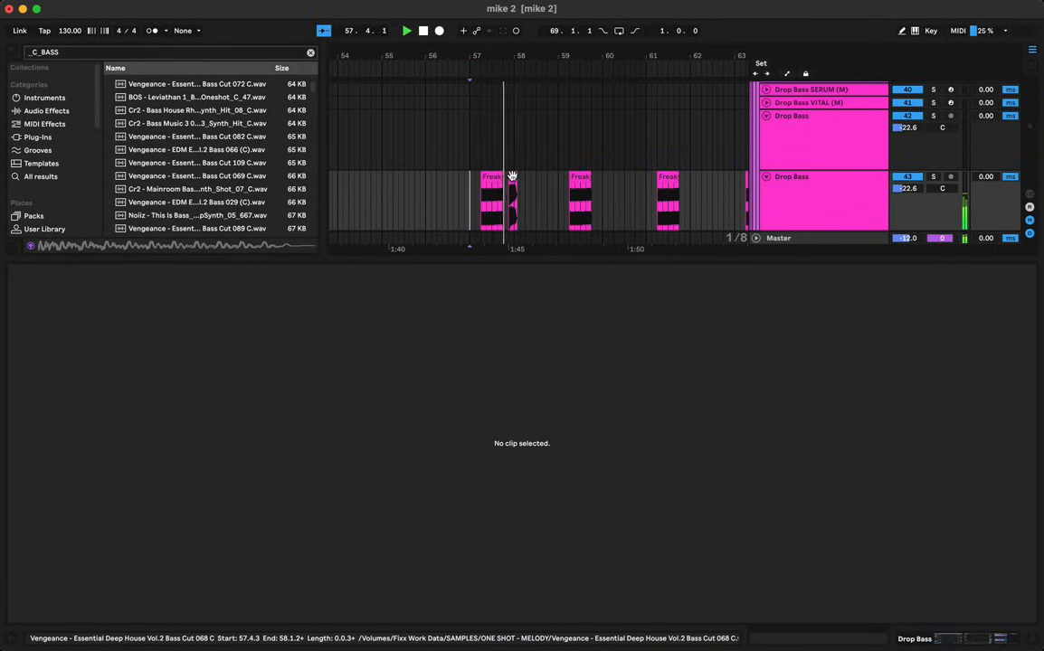
left_click_drag(512, 175, 599, 194)
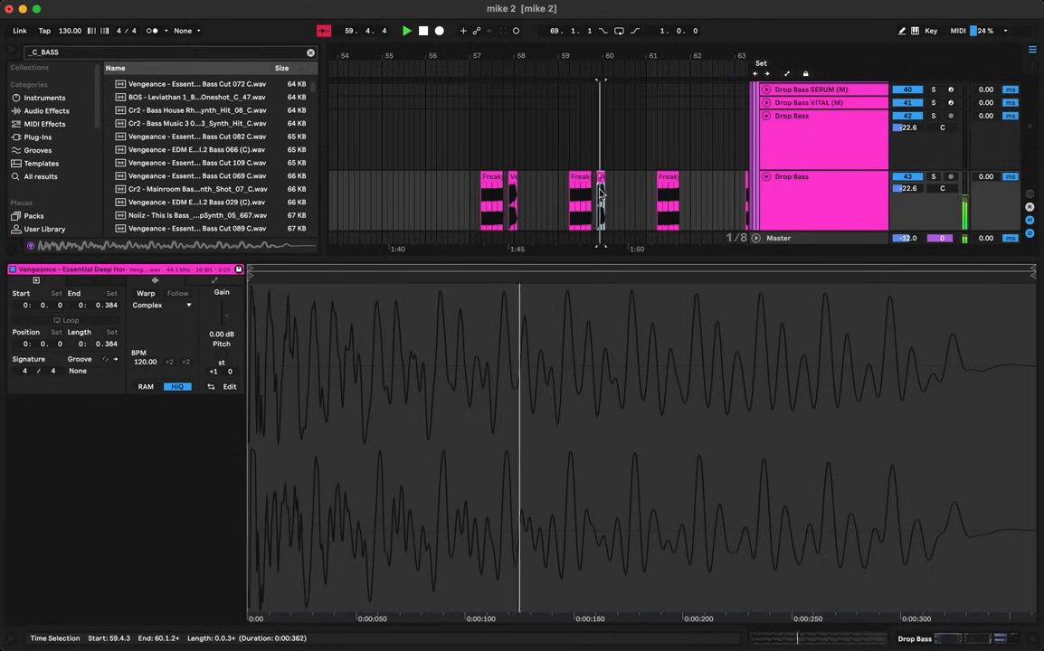
key("space")
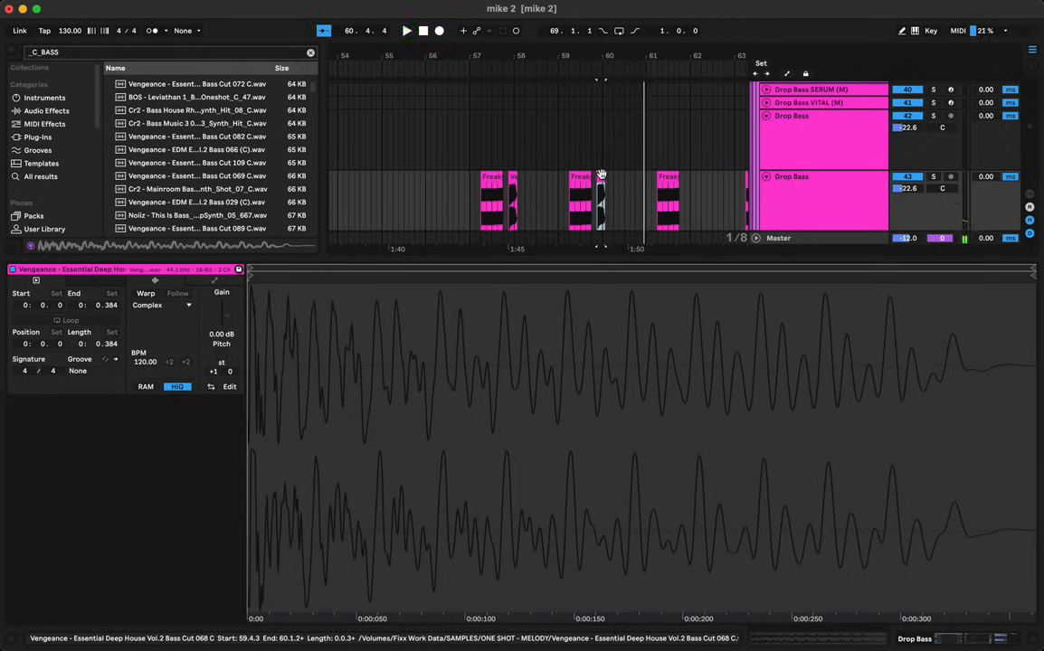
key("space")
Step: Try doubling the Bass Cut 068 shot behind the reese stabs of bars 59 and 57 with extra copies
left_click_drag(605, 178, 613, 176)
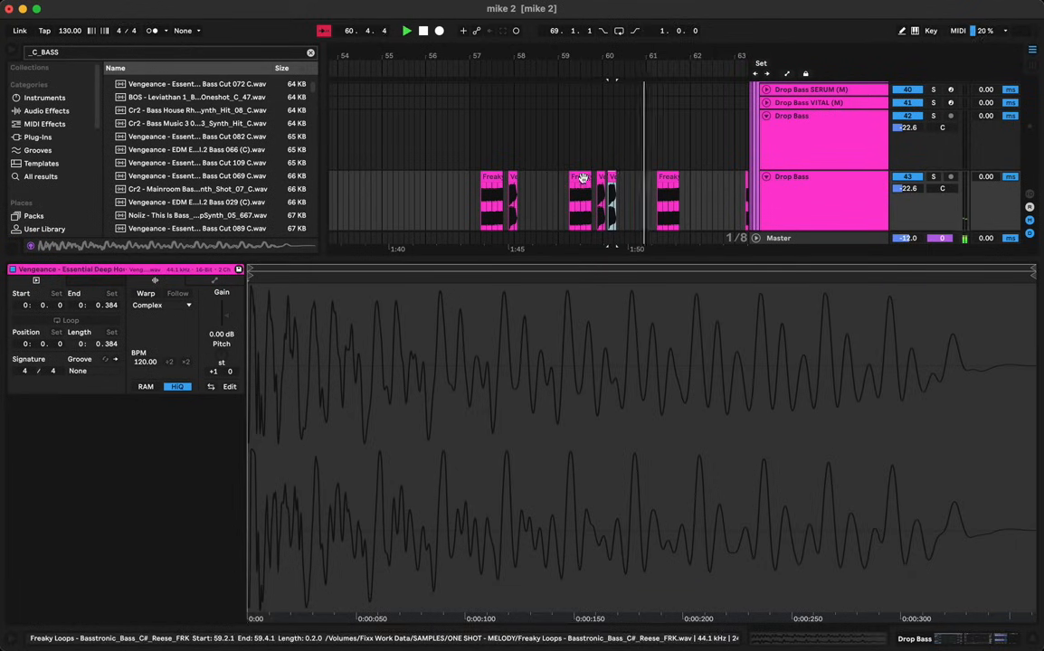
left_click(582, 178)
key("space")
key("space")
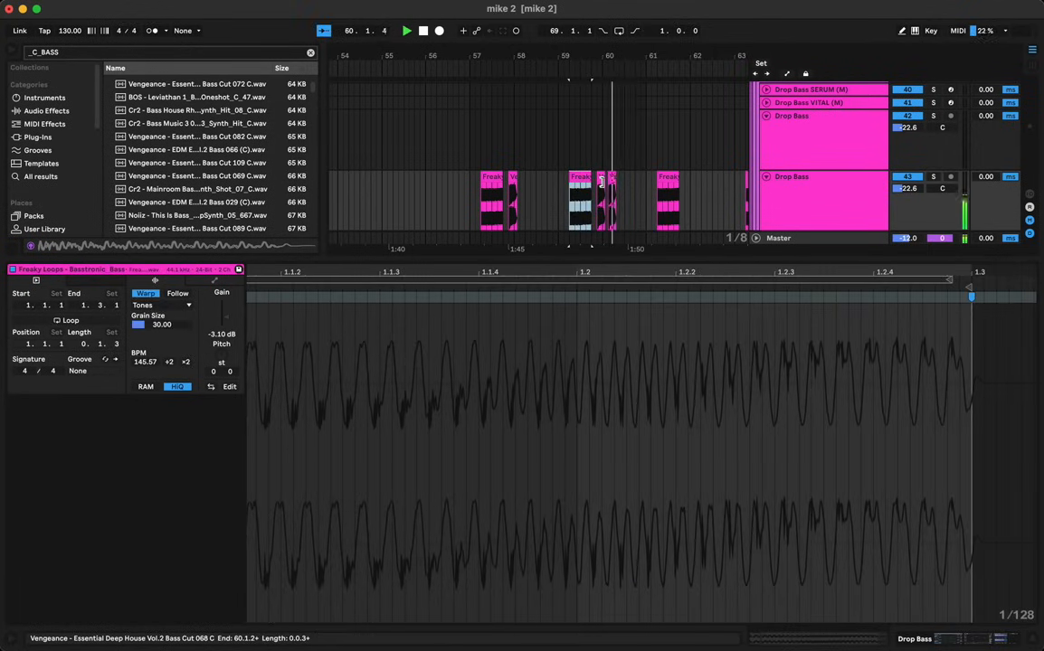
left_click_drag(612, 176, 516, 178)
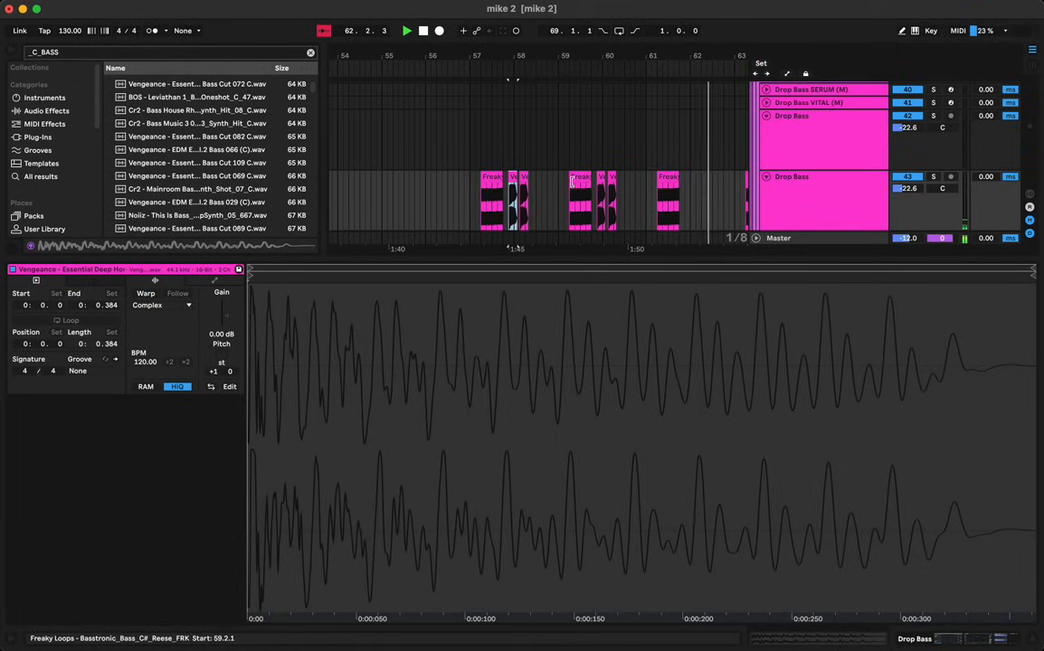
Step: Undo the copies and the move of the Bass Cut 068 shot and replay the drop from bar 57
key("super+z")
key("super+z")
key("super+z")
key("super+z")
key("super+z")
key("space")
key("space")
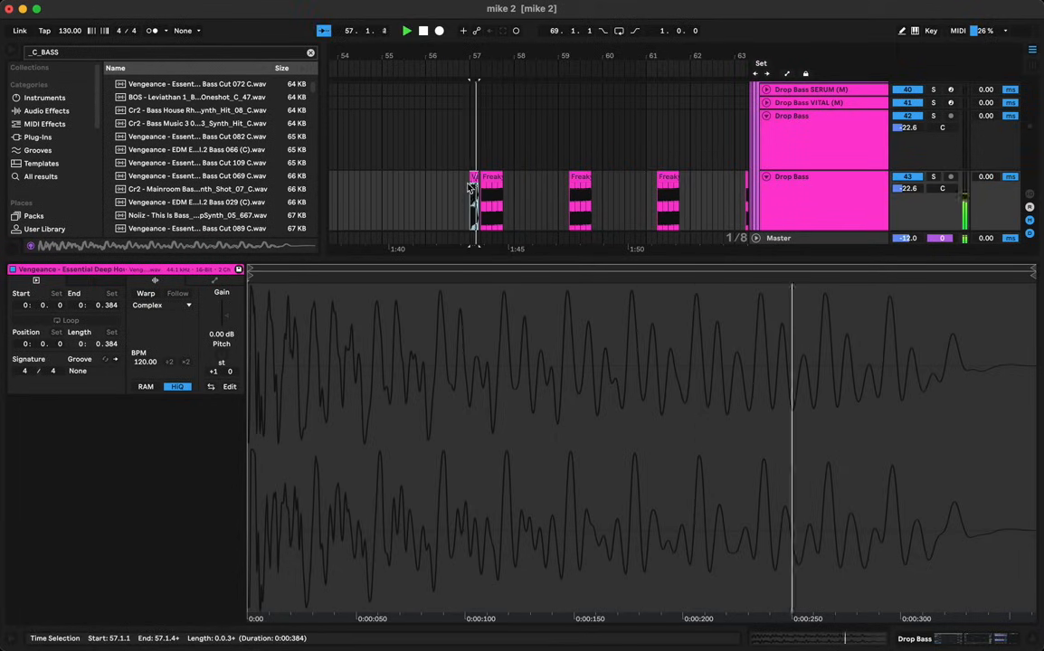
Step: Audition further bass one-shots between about 69 and 71 KB, including Vengeance Bass Cut 074 and 061
scroll(353, 162, "down", 2)
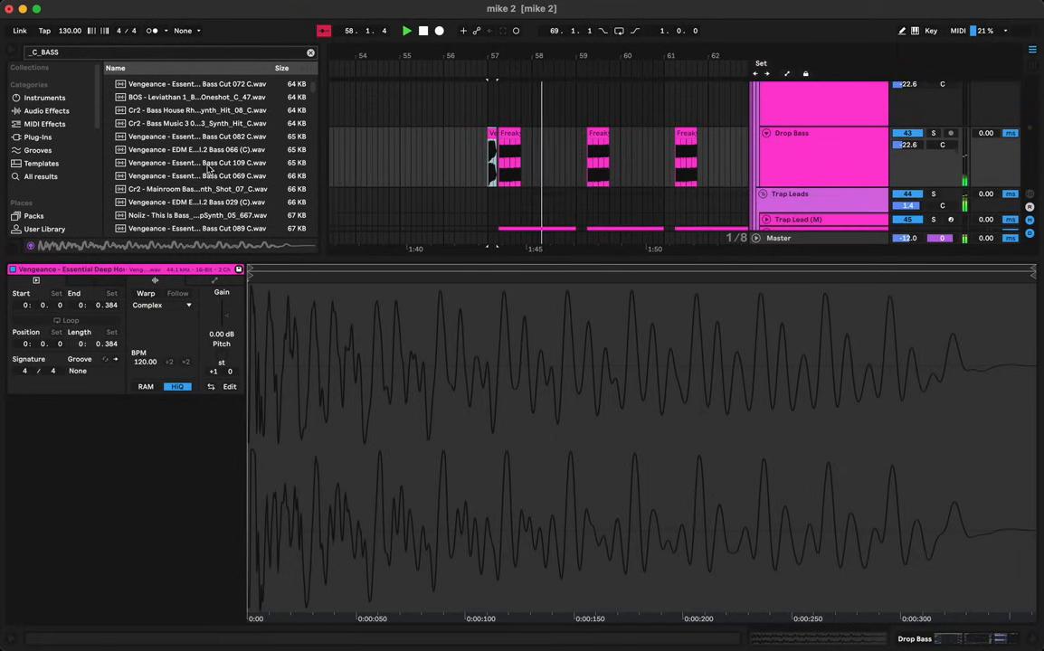
scroll(199, 163, "down", 10)
left_click(171, 201)
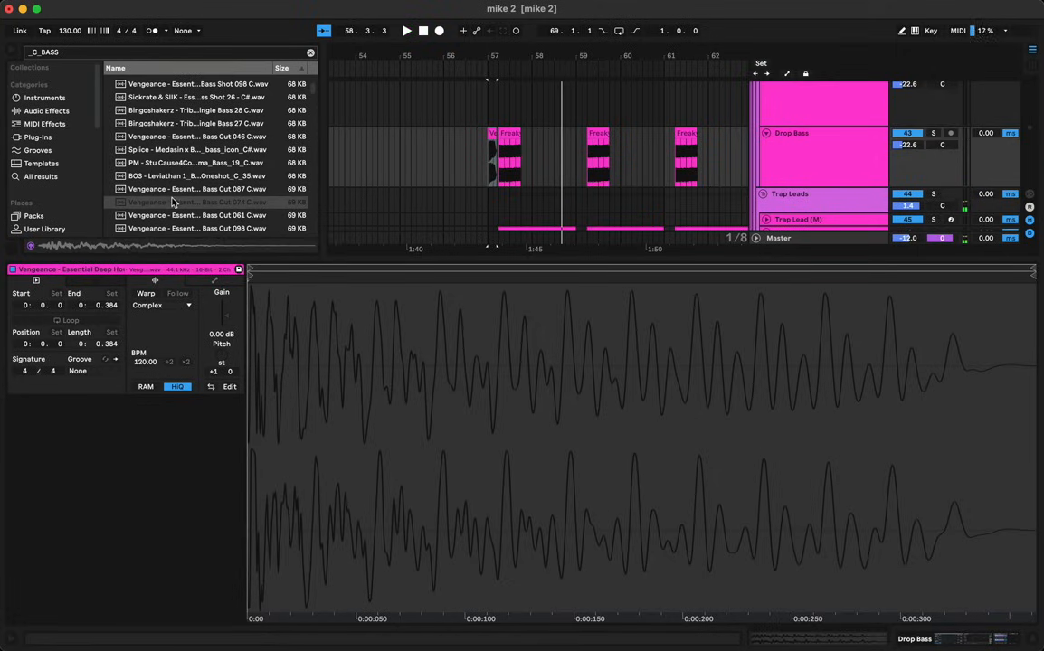
left_click(172, 217)
scroll(173, 217, "down", 5)
left_click(175, 167)
left_click(141, 174)
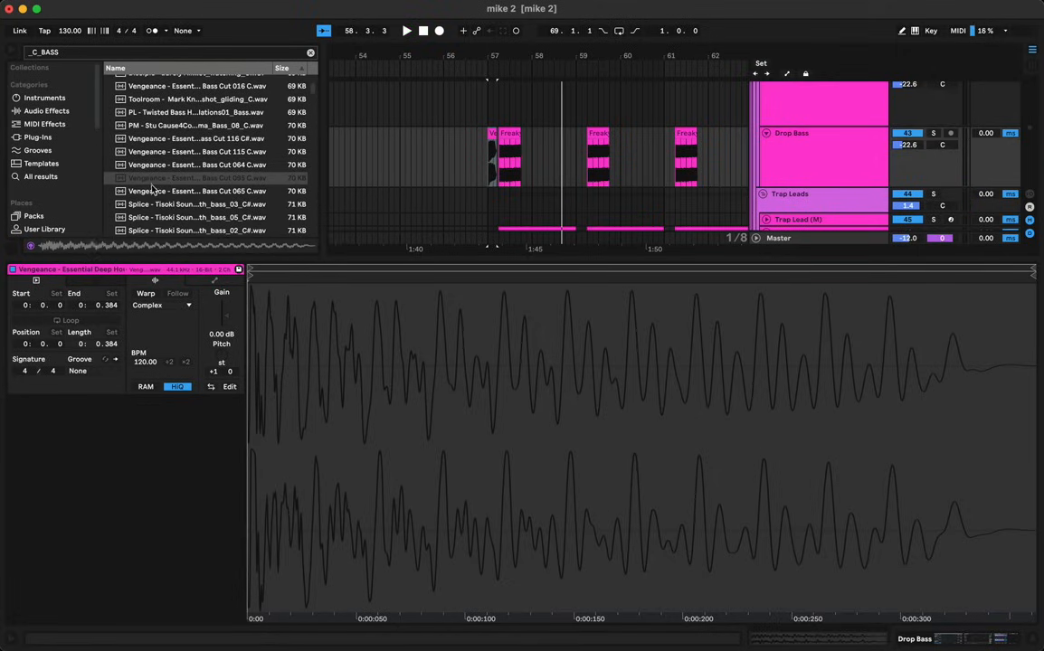
left_click(147, 191)
left_click(159, 218)
Step: Audition longer bass one-shots between about 73 and 78 KB, including Vengeance and BOS Leviathan samples
scroll(185, 217, "down", 3)
scroll(186, 214, "down", 4)
left_click(187, 154)
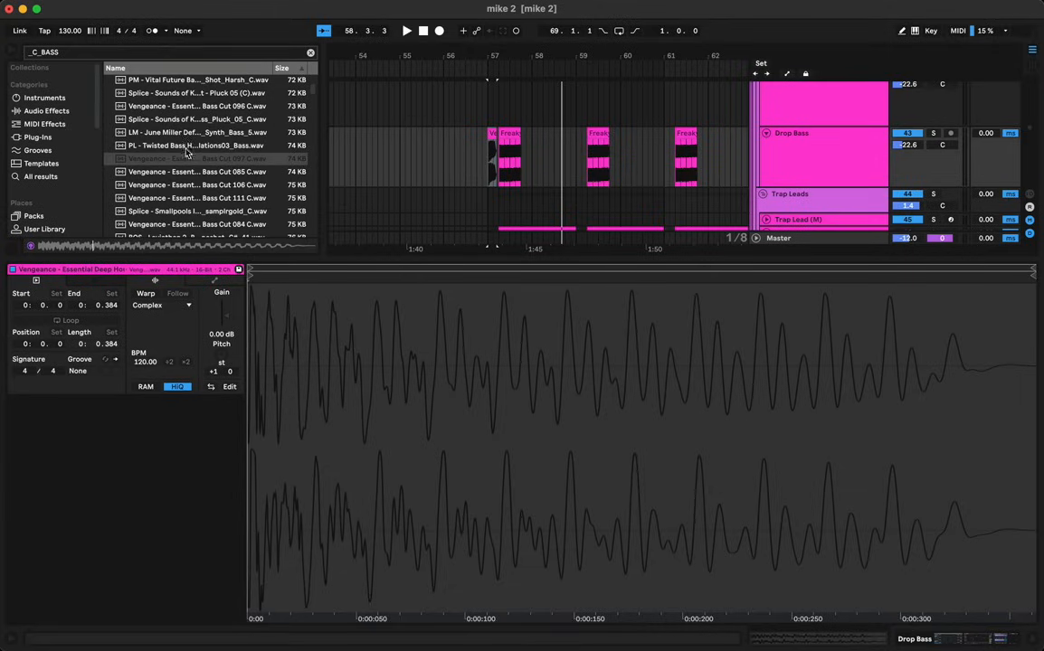
left_click(186, 121)
left_click(185, 185)
scroll(185, 192, "down", 4)
left_click(187, 153)
left_click(177, 197)
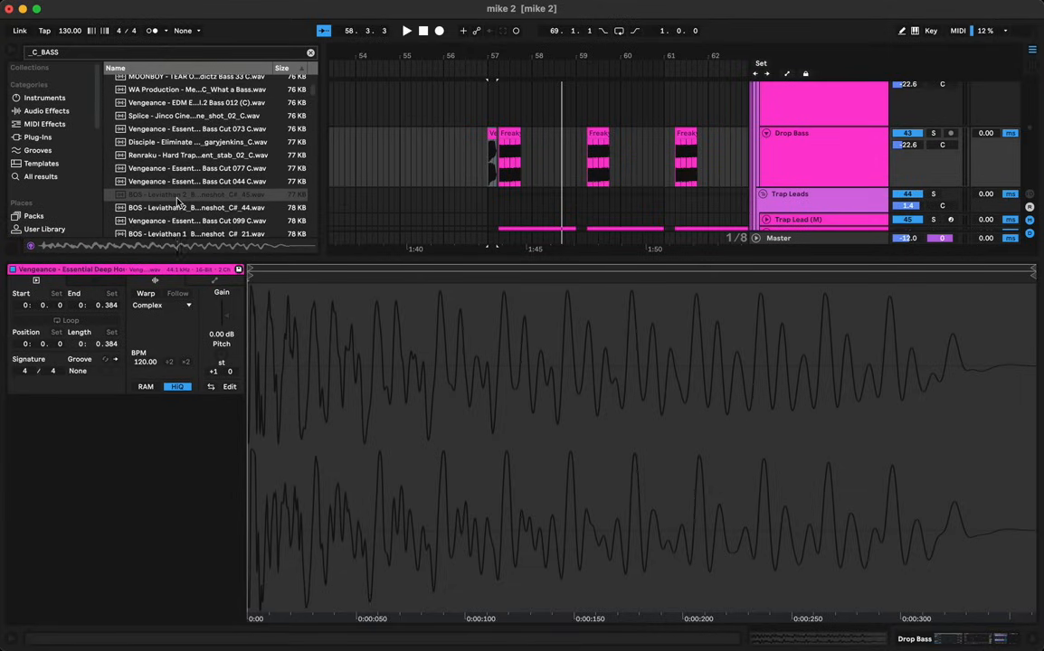
scroll(177, 198, "down", 1)
left_click(176, 200)
Step: Audition bass one-shots between about 78 and 82 KB, including Vengeance Bass Cut 081 and Zenhiser Trap Evolution_008 Bass C#
scroll(175, 193, "down", 5)
left_click(172, 167)
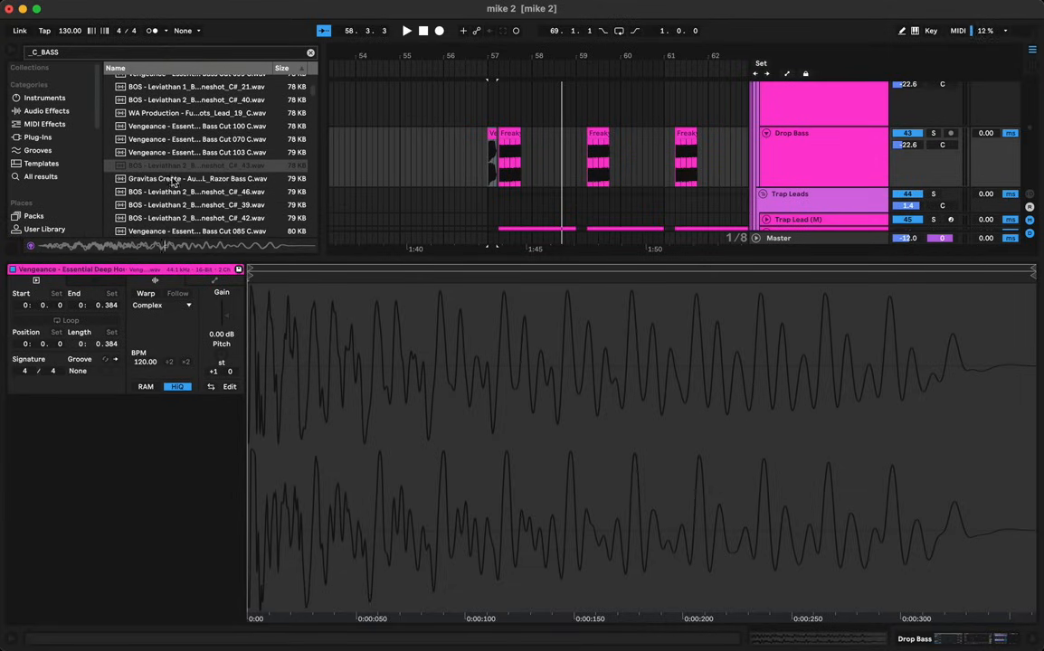
left_click(165, 196)
left_click(157, 230)
scroll(158, 230, "down", 3)
scroll(158, 230, "down", 2)
left_click(167, 205)
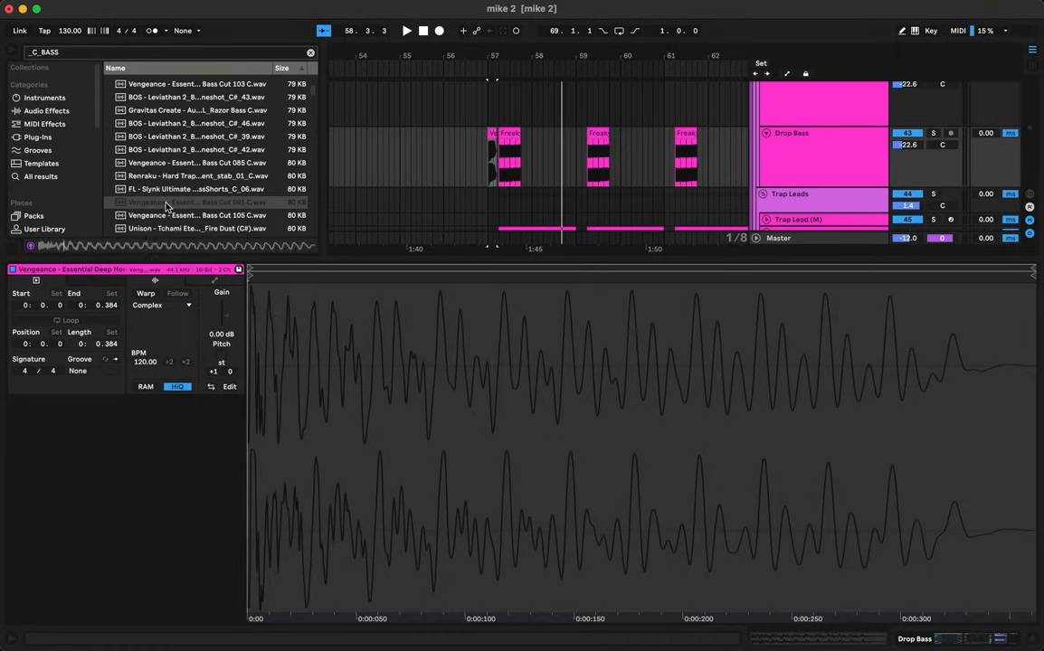
left_click(166, 219)
scroll(165, 217, "down", 5)
left_click(166, 189)
left_click(166, 137)
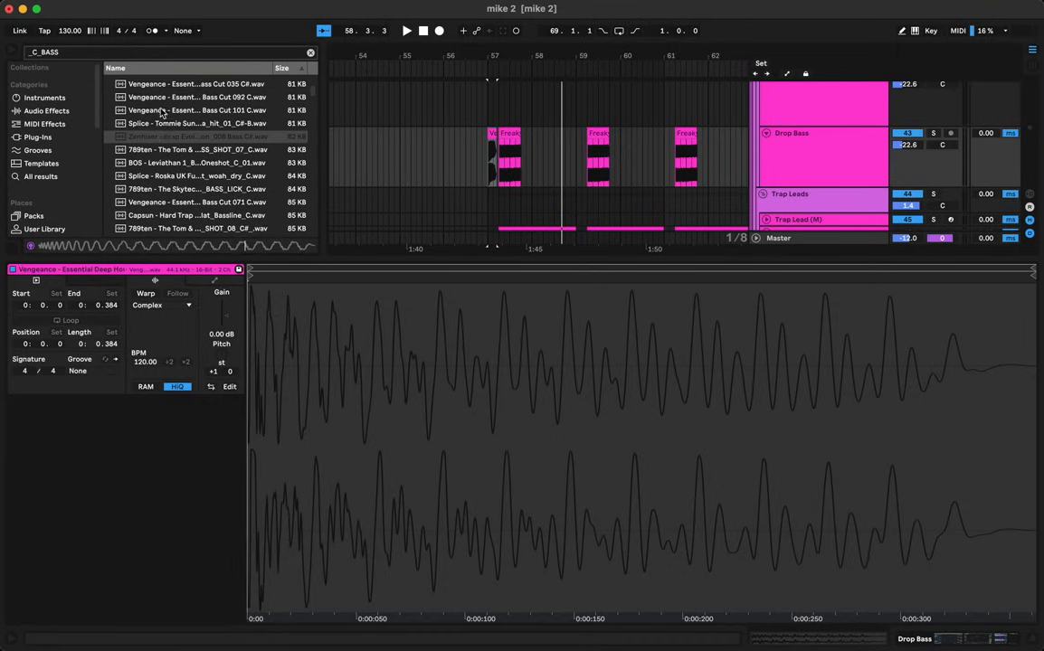
left_click(163, 110)
Step: Replace the shot at 57.1.1 on Drop Bass track 43 with Zenhiser Trap Evolution_008 Bass C# and play it back
left_click(161, 138)
left_click_drag(487, 157, 494, 154)
key("space")
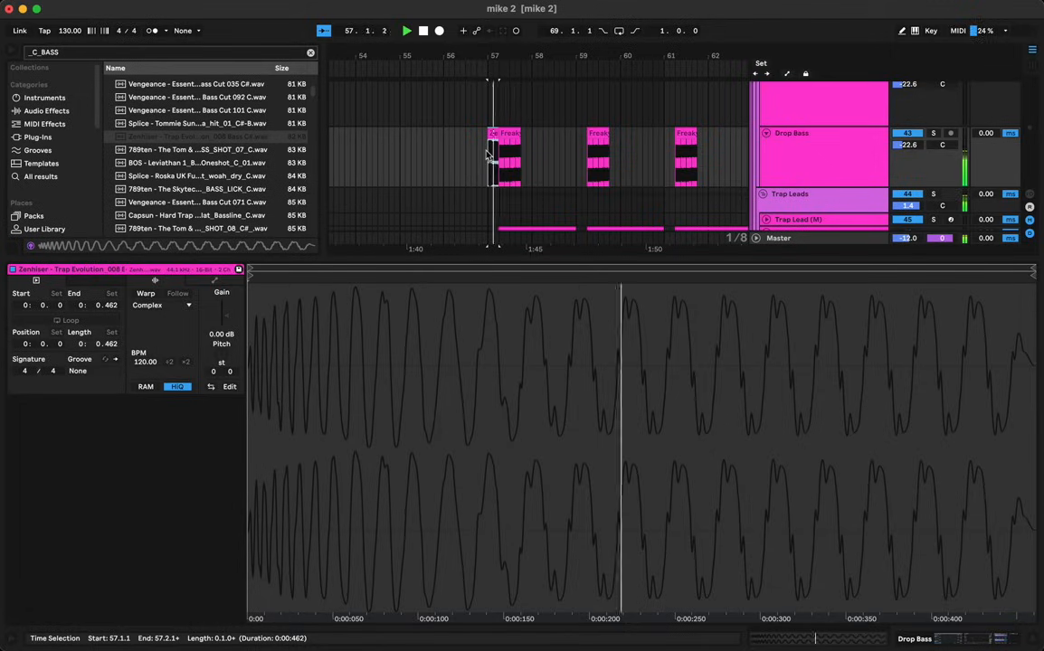
key("space")
key("space")
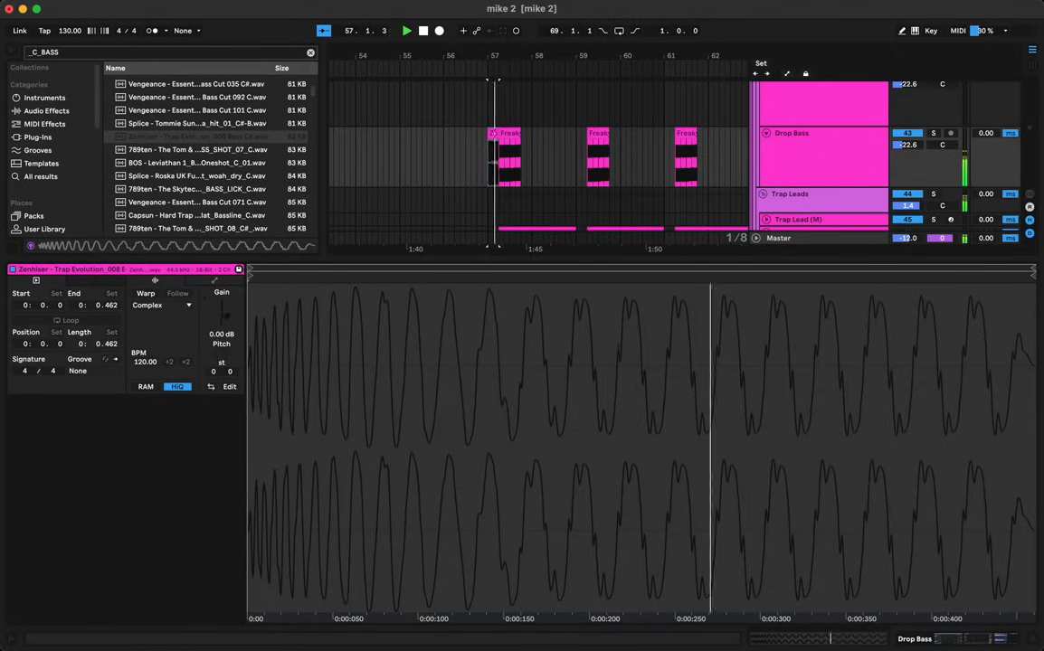
Step: Lower the Zenhiser bass clip's gain to -2.31 dB and replay it against the reese stab
left_click_drag(226, 316, 225, 327)
key("space")
key("space")
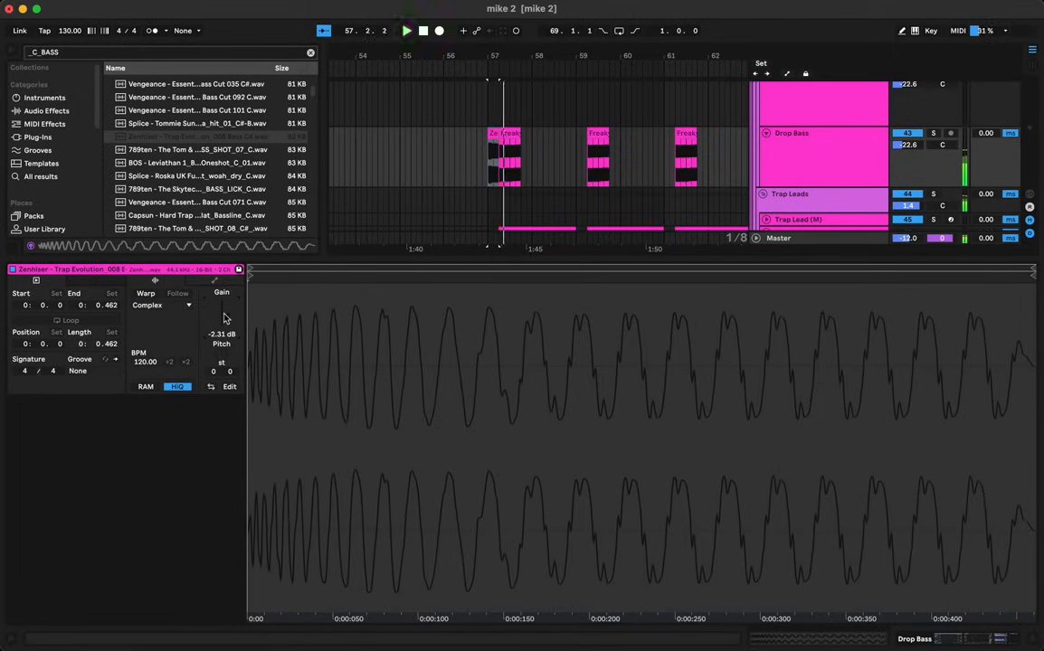
key("space")
key("space")
key("s")
key("space")
key("space")
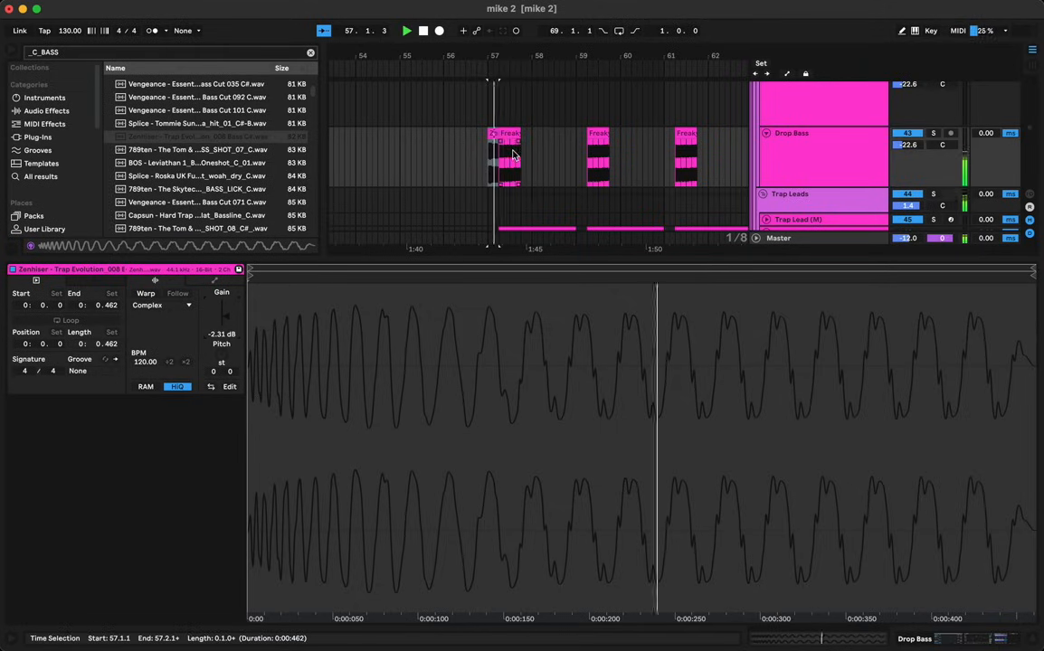
Step: Move the Zenhiser bass clip to Drop Bass track 42 at 57.1.1 and copy it to 58.2.3
scroll(488, 163, "up", 3)
left_click(481, 169)
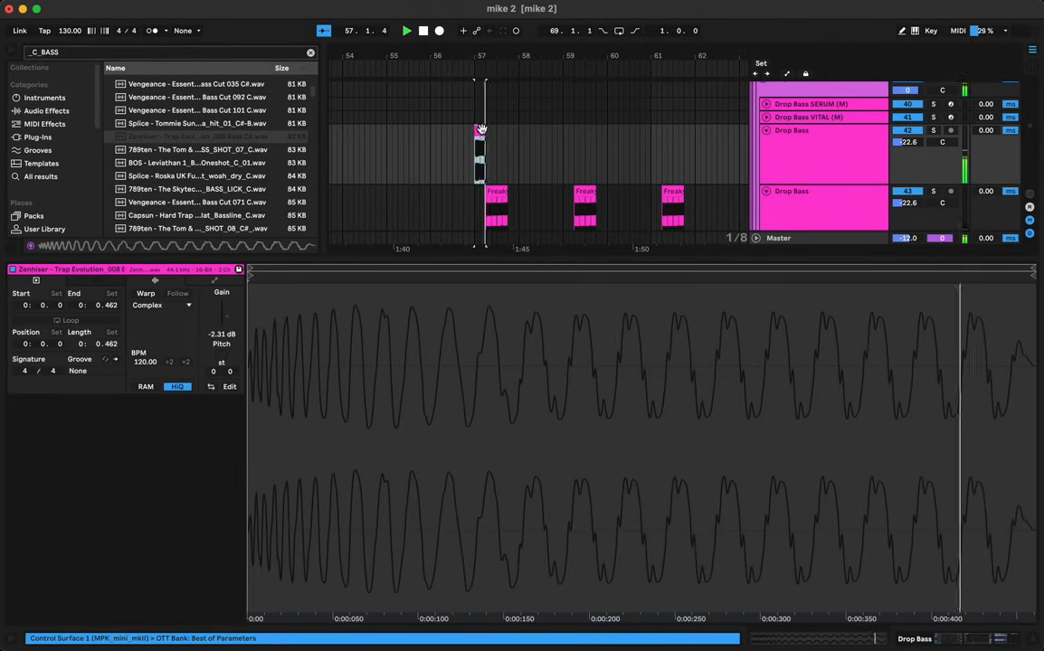
left_click_drag(481, 129, 541, 137)
key("space")
key("space")
Step: Add another copy of the Zenhiser bass clip at 58.1.1 on Drop Bass track 42 and play the pattern
left_click(525, 132)
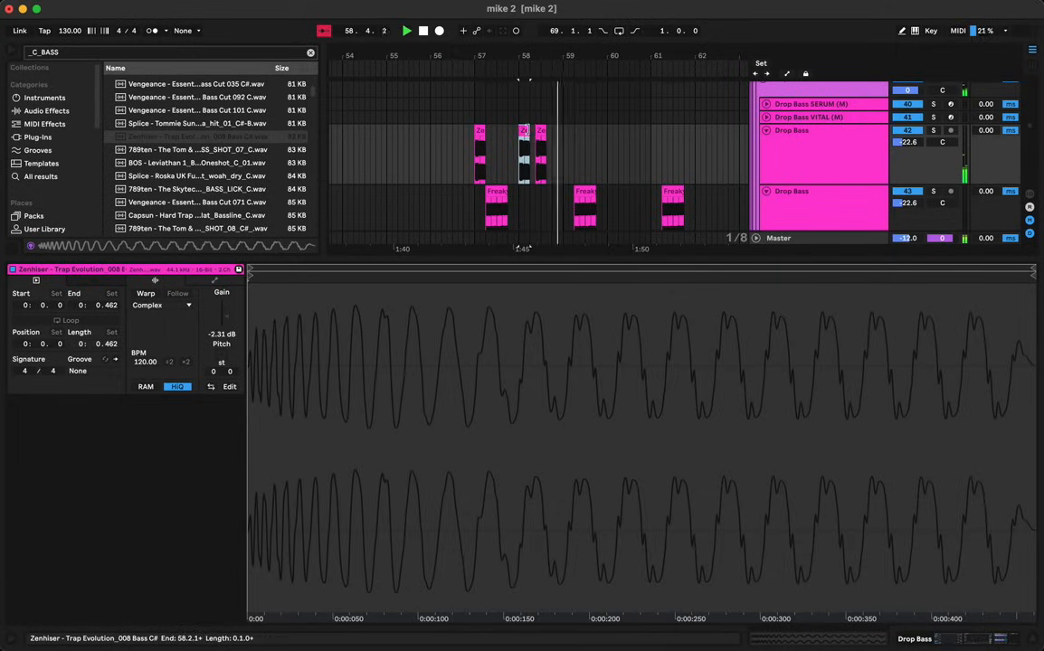
key("space")
key("space")
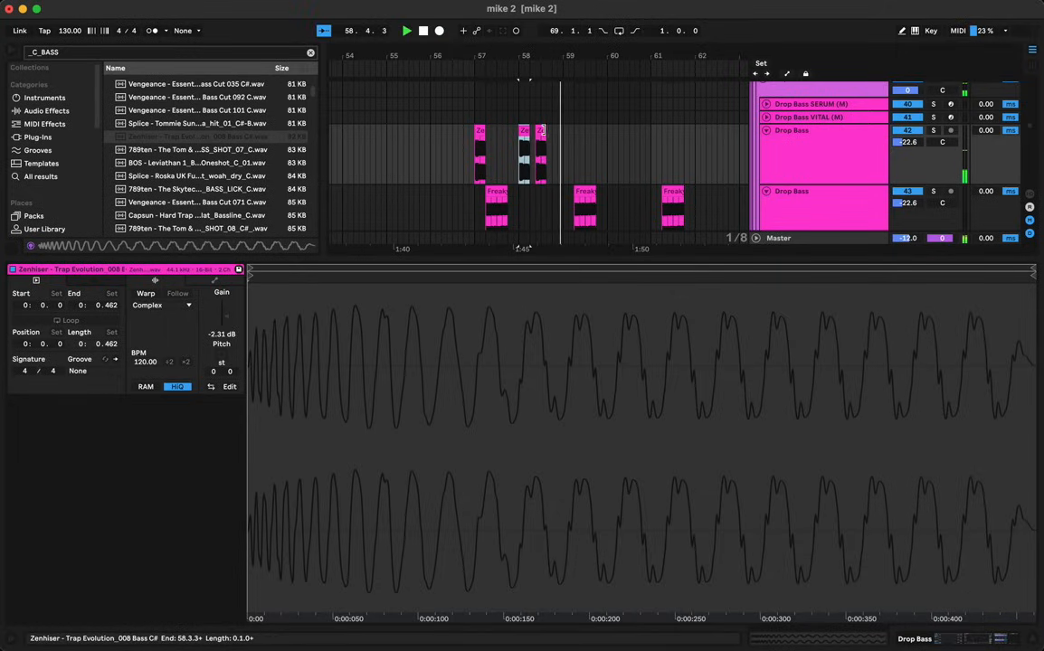
key("space")
key("space")
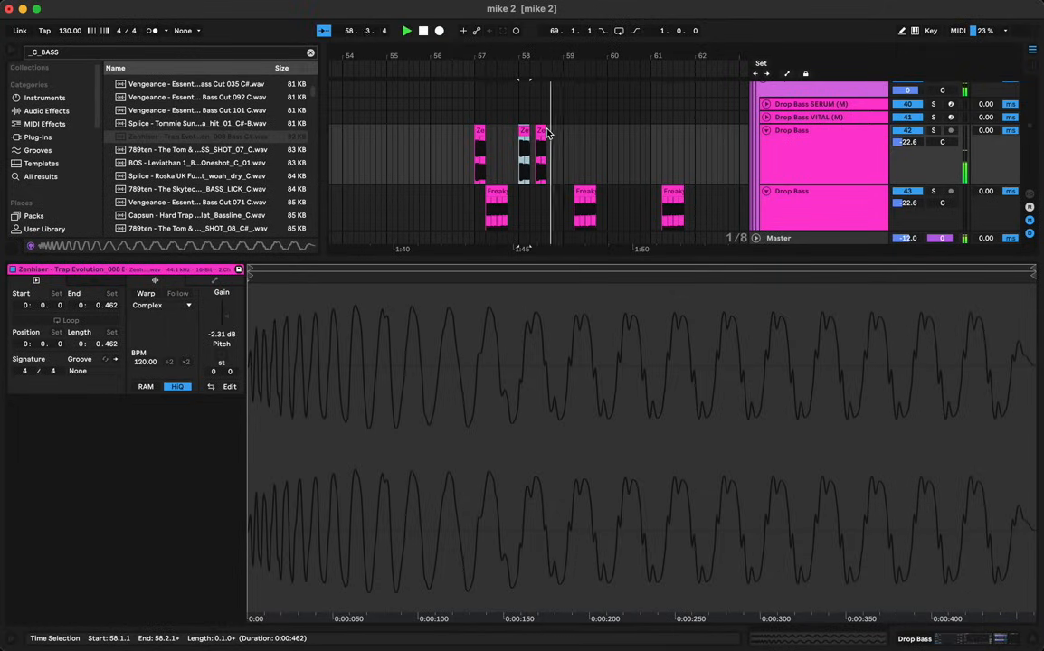
Step: Shift the last Zenhiser bass copy to 58.3.3 and replay the pattern from bar 57
left_click_drag(546, 133, 551, 133)
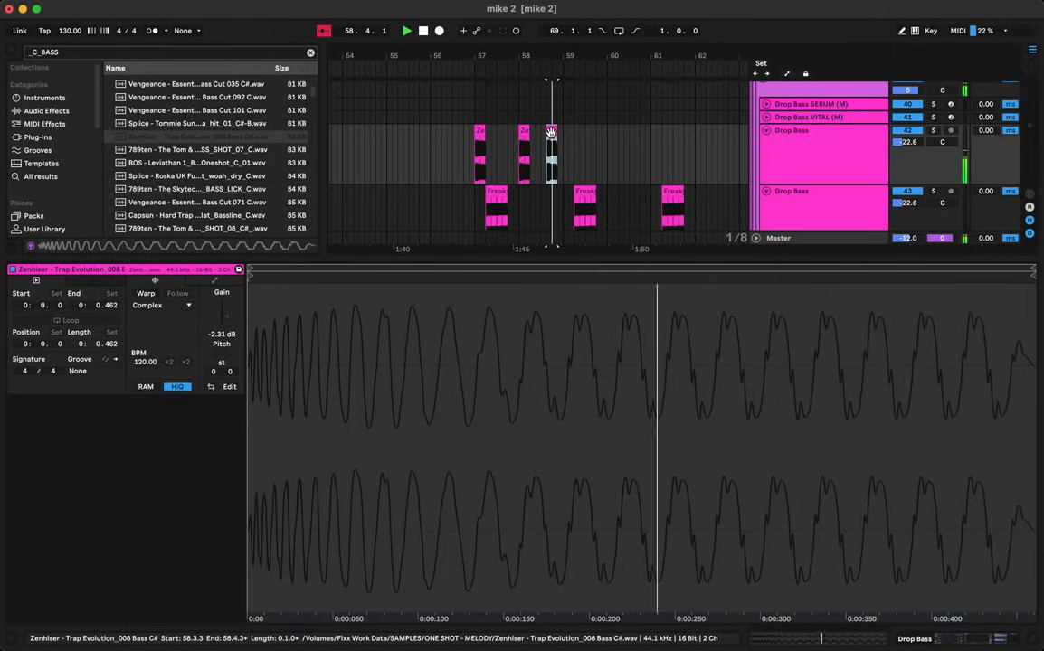
left_click(479, 131)
key("space")
key("space")
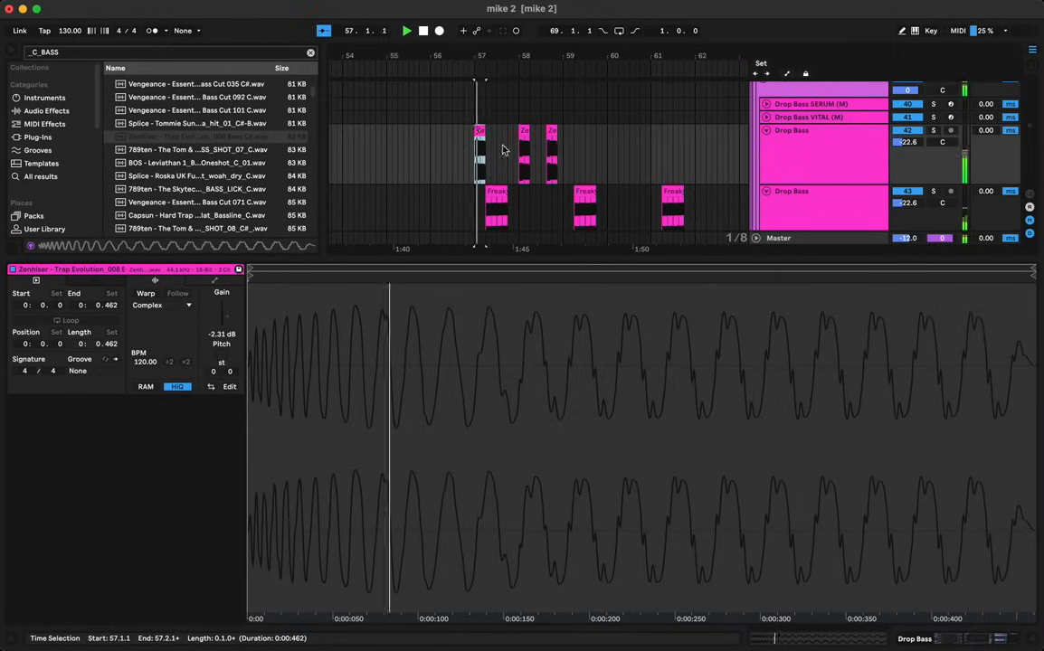
Step: Duplicate the two-bar Zenhiser bass pattern on Drop Bass track 42 twice, at 59.1.1 and 61.1.1
left_click(562, 144, "shift")
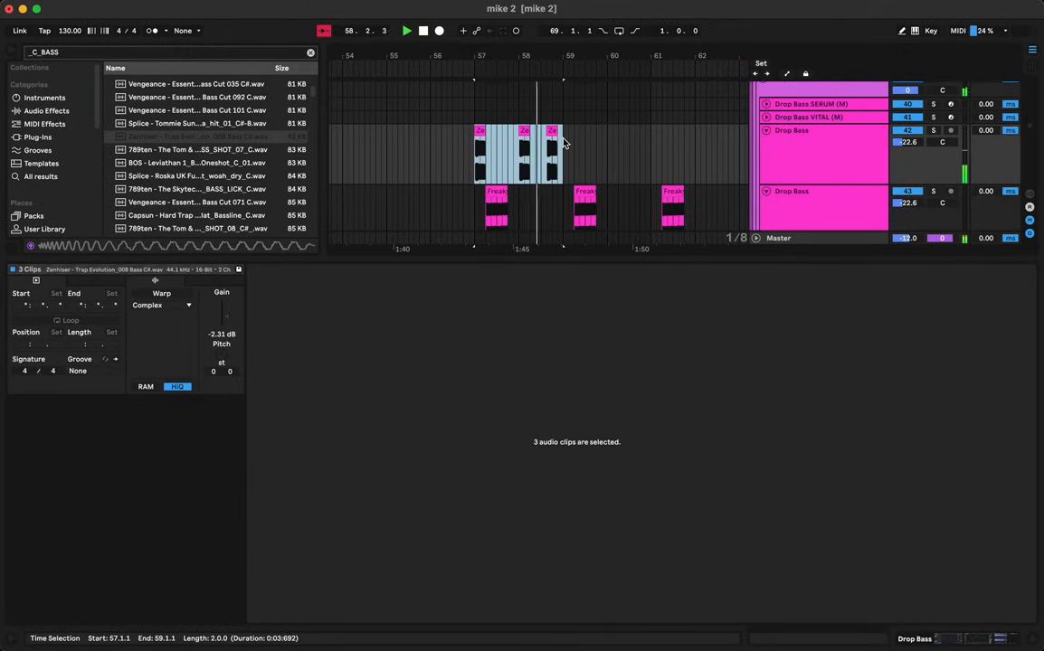
key("super+d")
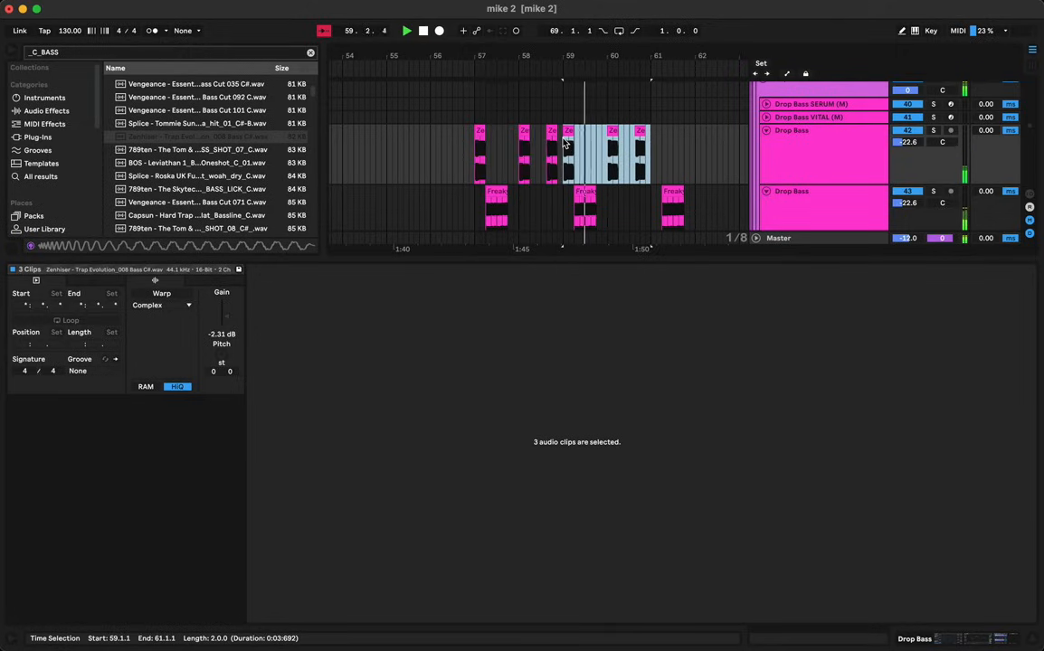
key("super+d")
left_click_drag(557, 59, 433, 54)
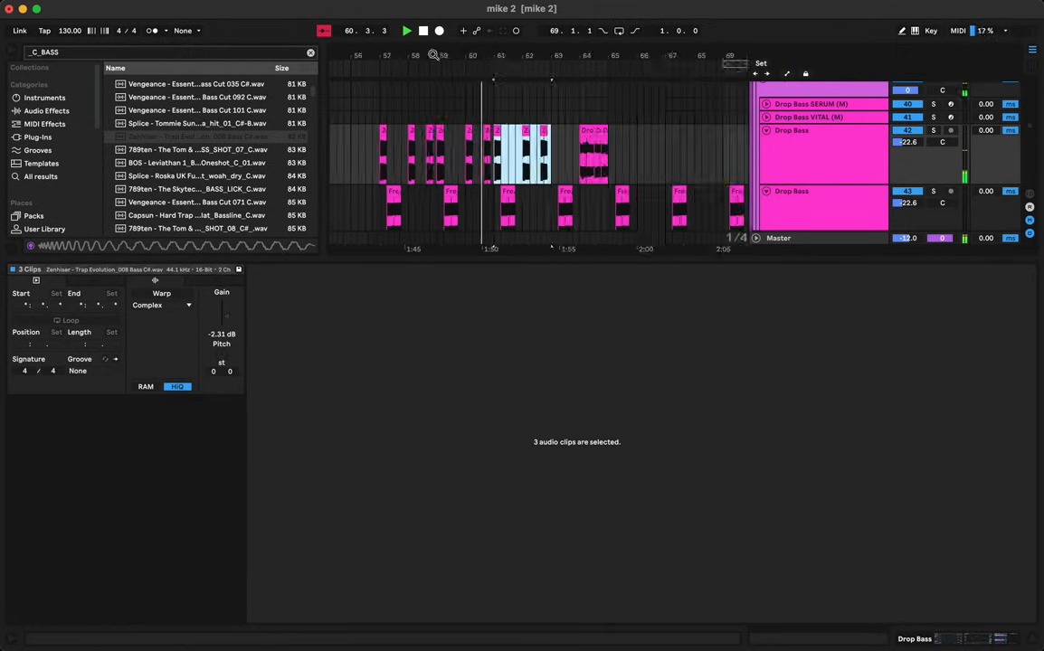
Step: Add a Zenhiser bass copy at 63.1.1 on Drop Bass track 42, and replay the ending and the pattern from bar 57
left_click(549, 158)
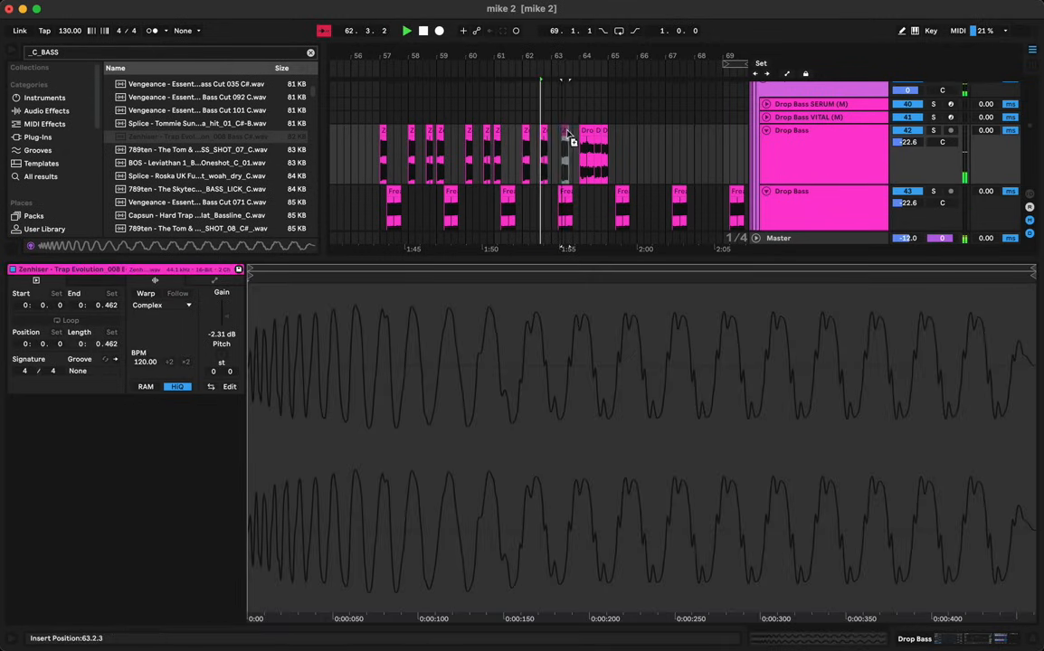
left_click_drag(560, 133, 556, 131)
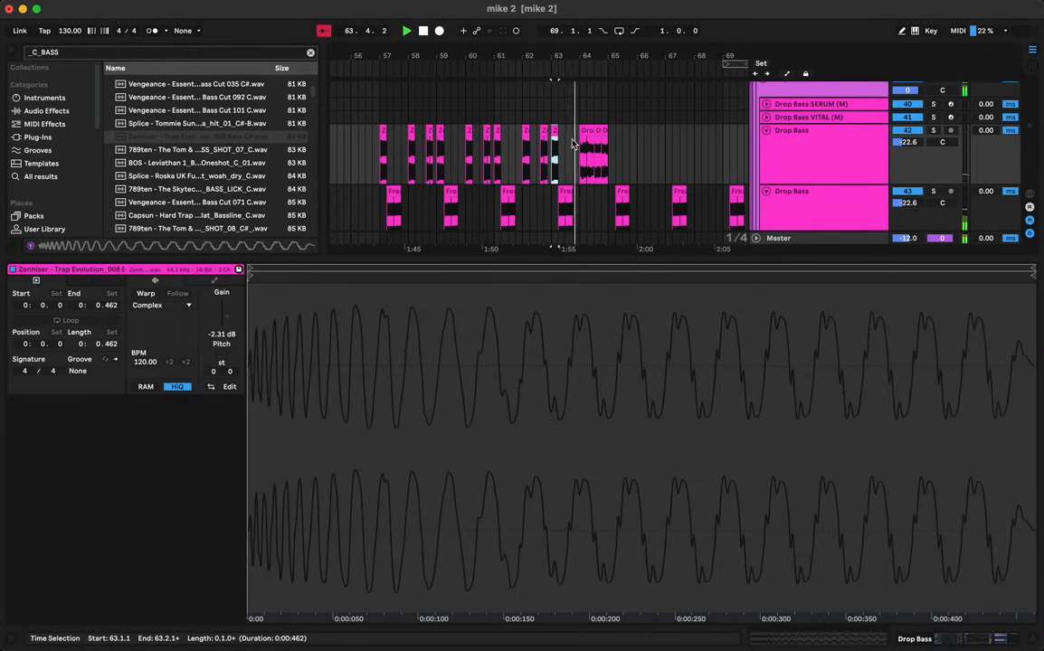
key("space")
key("space")
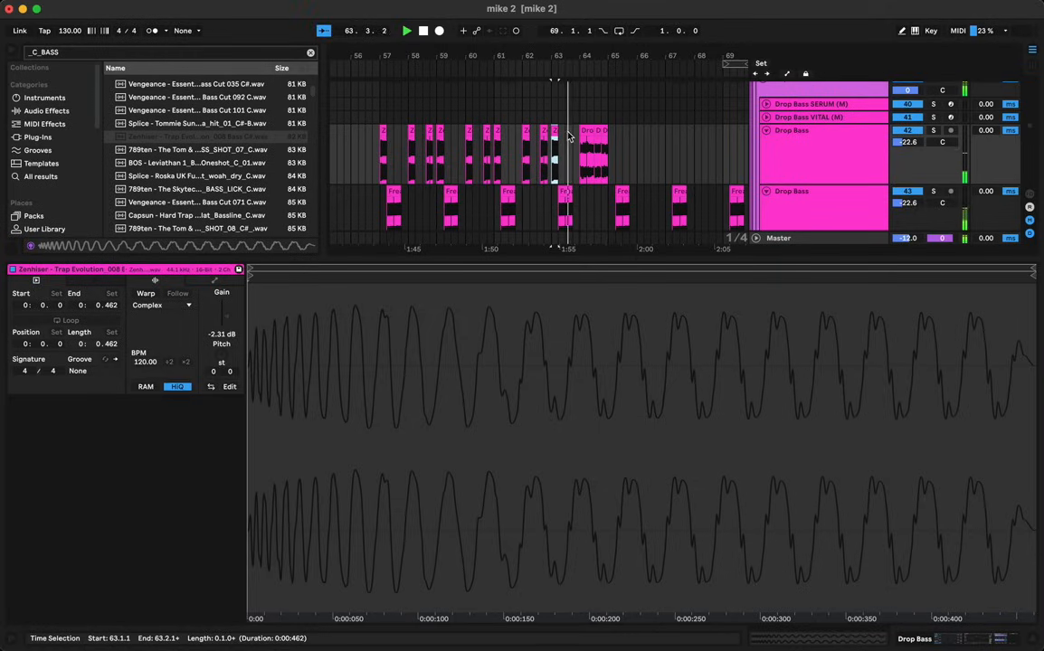
key("space")
key("space")
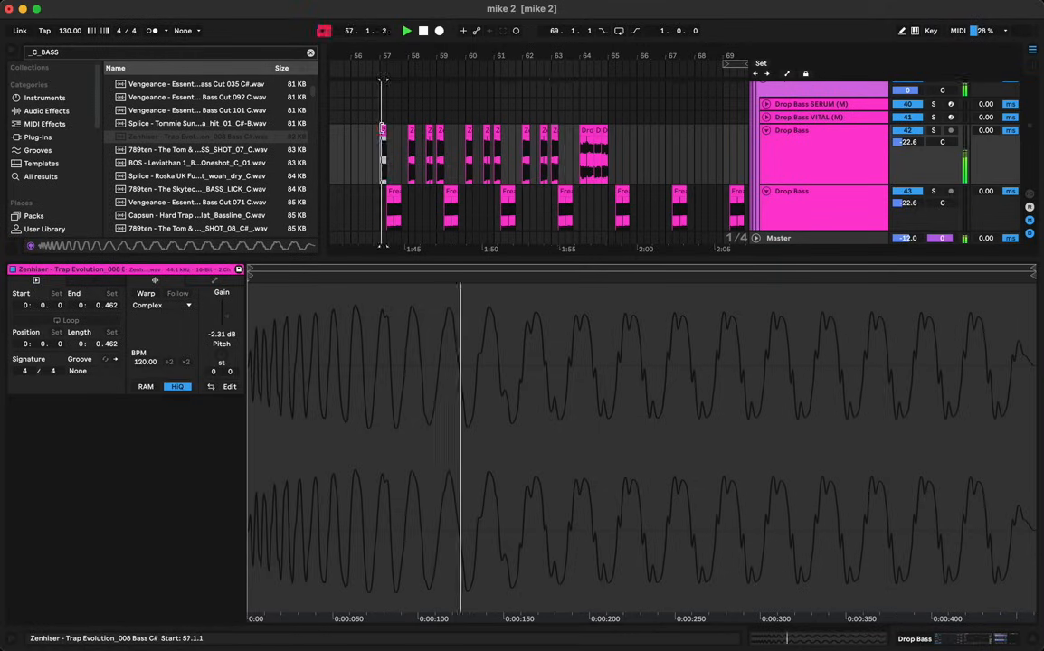
left_click(386, 137)
key("space")
key("space")
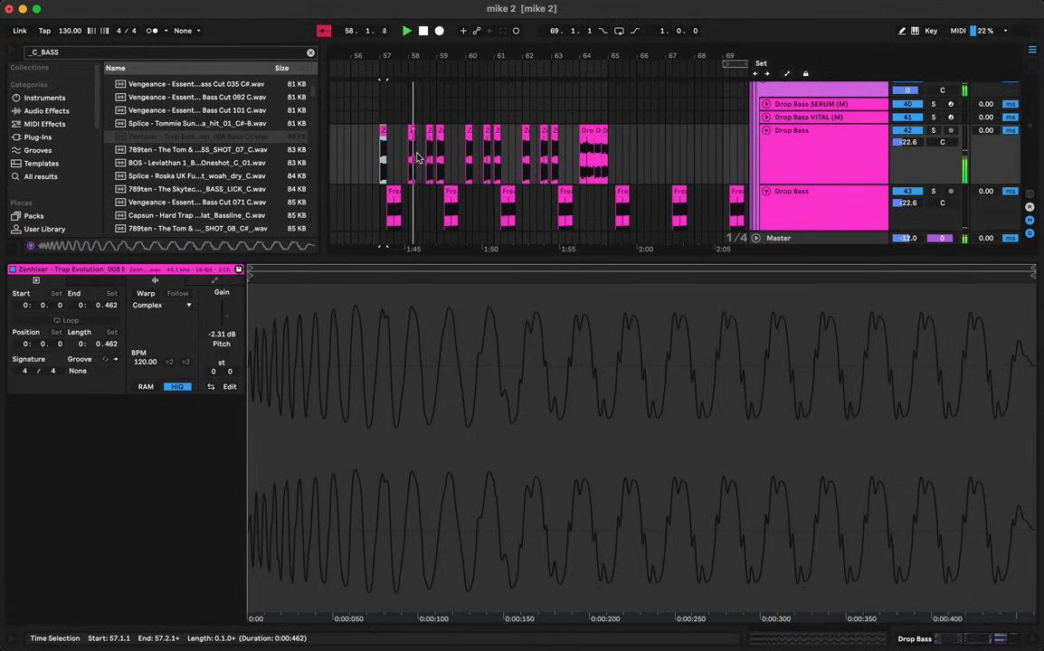
key("space")
key("space")
Step: Copy the Zenhiser bass clip to 57.3.3 on Drop Bass track 42 and replay the opening bars
left_click_drag(413, 130, 403, 131)
key("space")
key("space")
left_click_drag(399, 55, 403, 130)
left_click(345, 157)
key("space")
key("space")
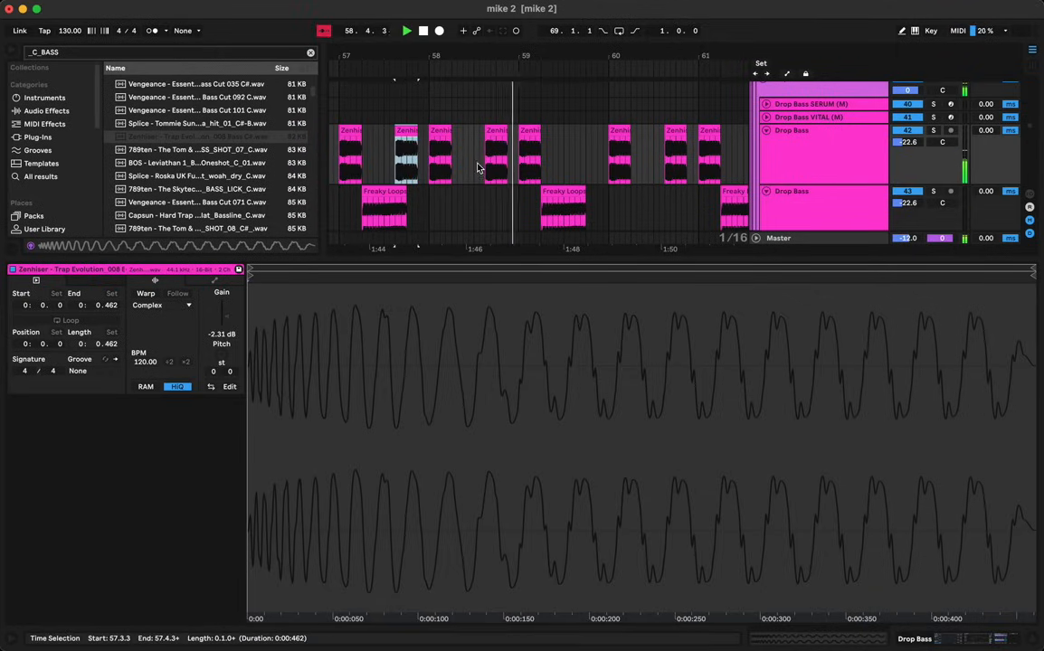
Step: Add further Zenhiser bass copies at 59.3.3, 61.3.3 and 63.3.3 on Drop Bass track 42
left_click_drag(618, 133, 585, 141)
scroll(617, 158, "right", 3)
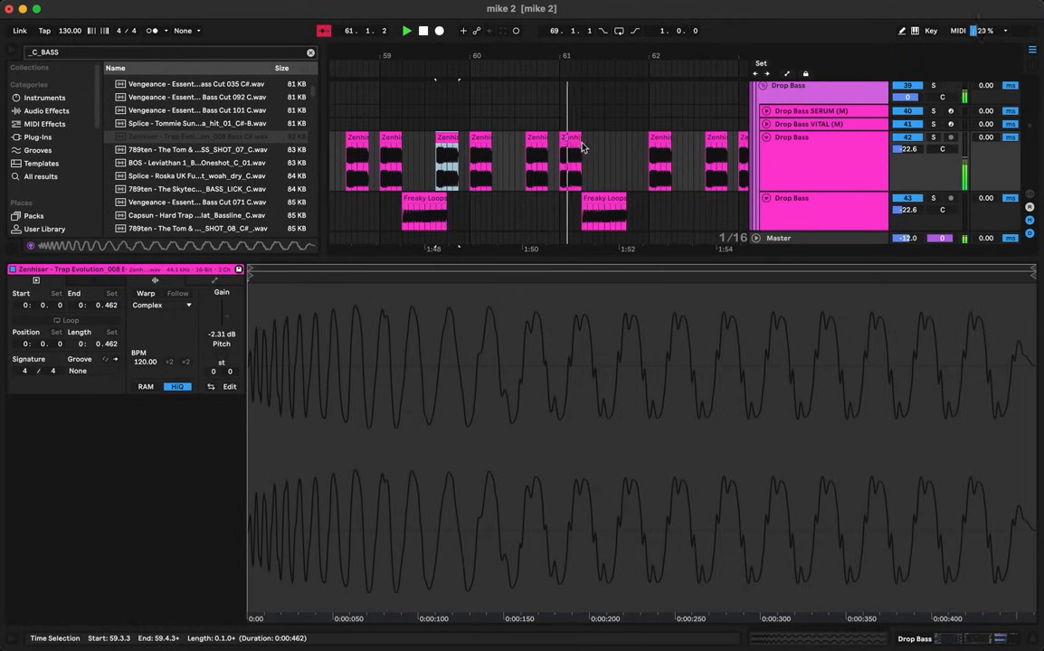
left_click_drag(665, 140, 638, 133)
scroll(651, 167, "right", 4)
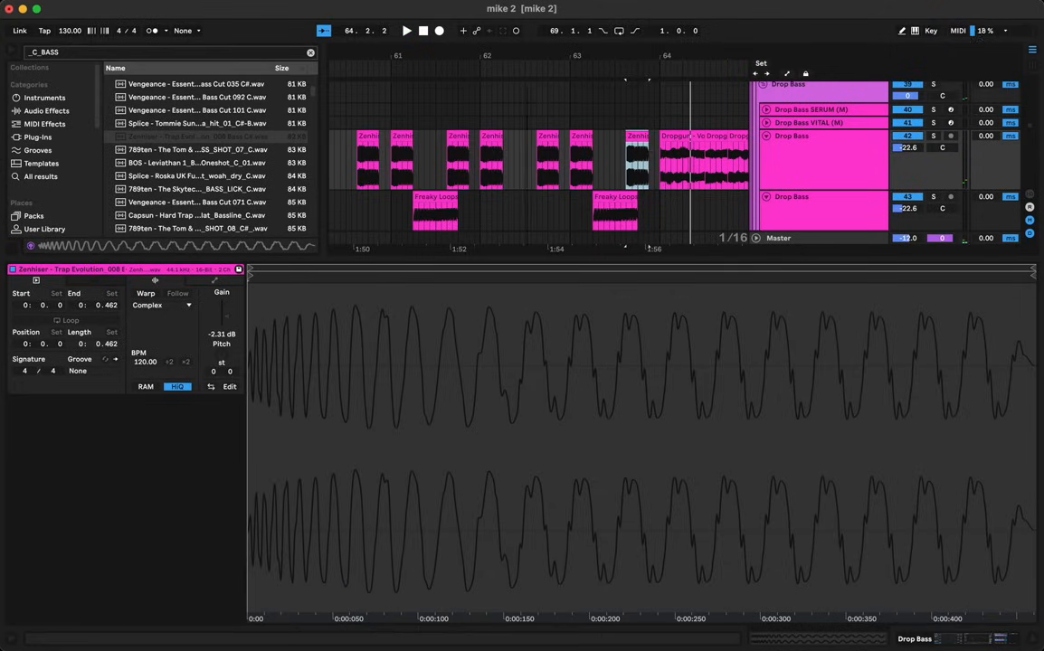
Step: Copy the 14 Zenhiser bass clips from bars 57 to 63 to 65.1.1 on Drop Bass track 42 and play them
scroll(531, 207, "down", 5)
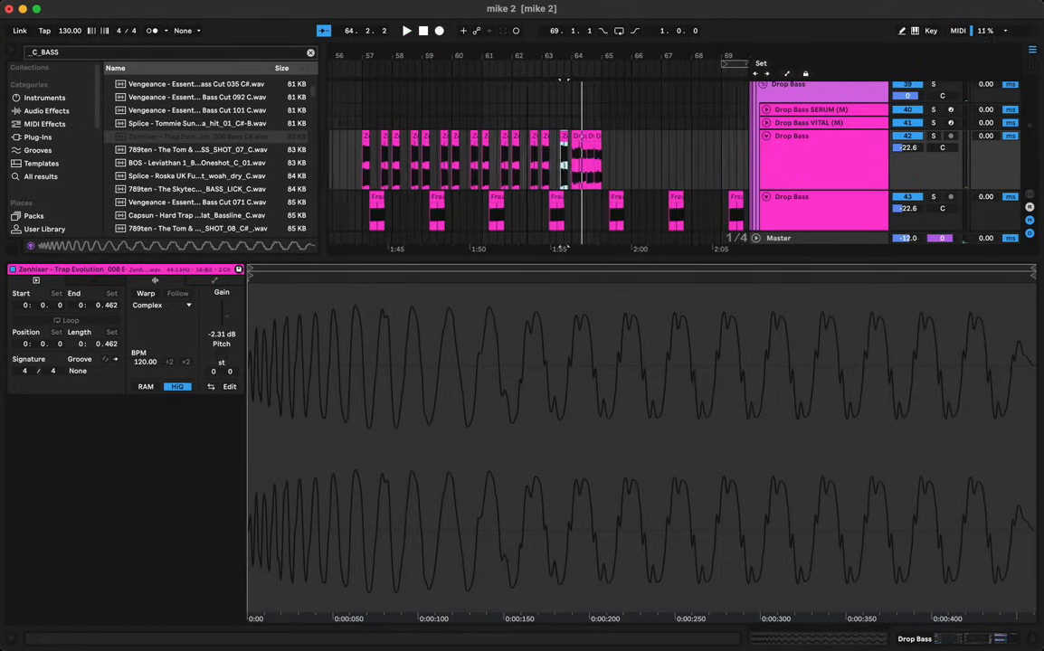
left_click(368, 156, "shift")
key("ctrl+d")
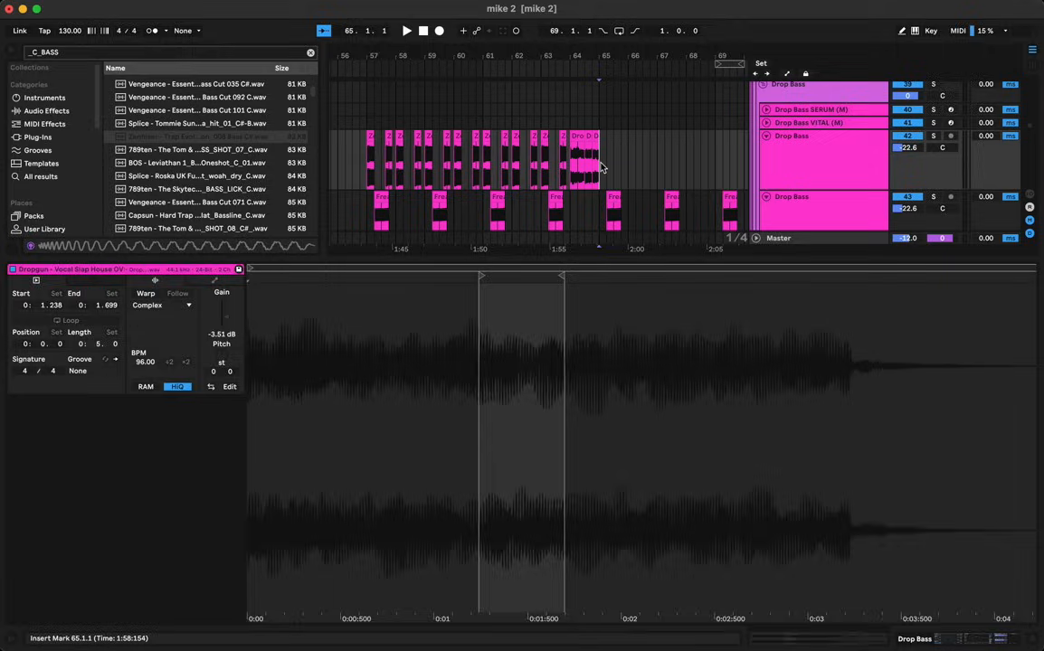
key("space")
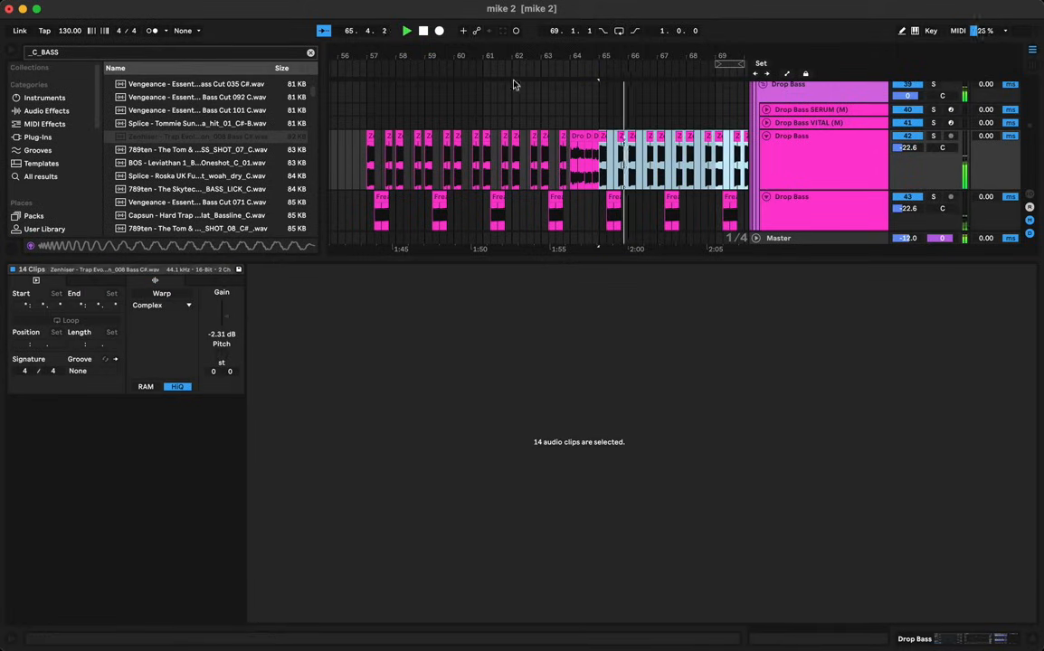
Step: Hide the clip detail view and select the end of the Trap Lead audio on track 47 from bar 72 onward
left_click_drag(494, 55, 497, 32)
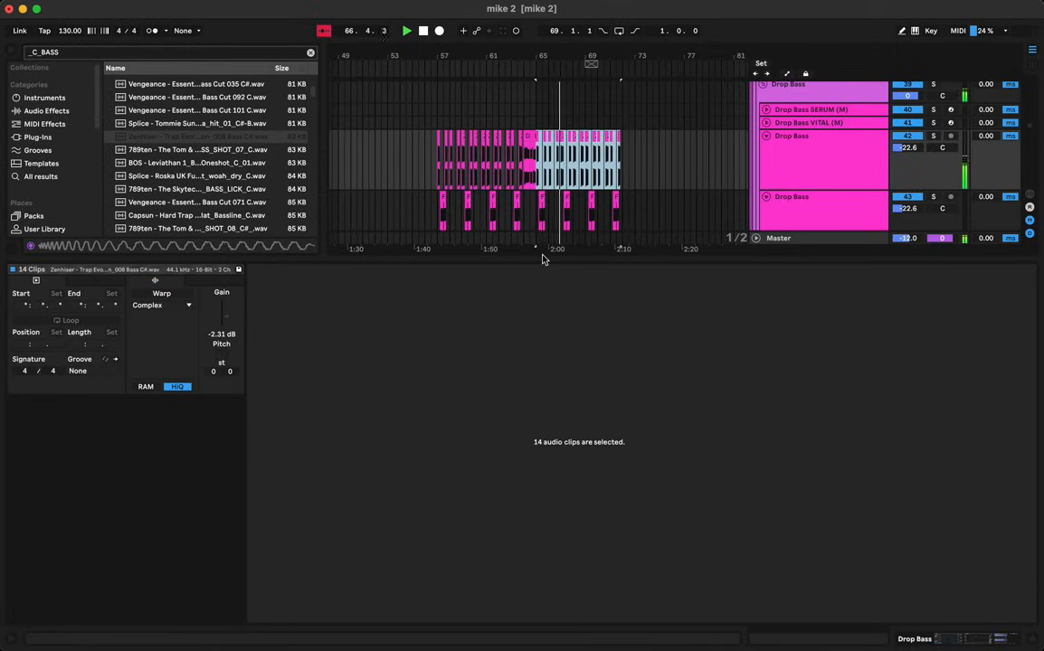
key("super+alt+l")
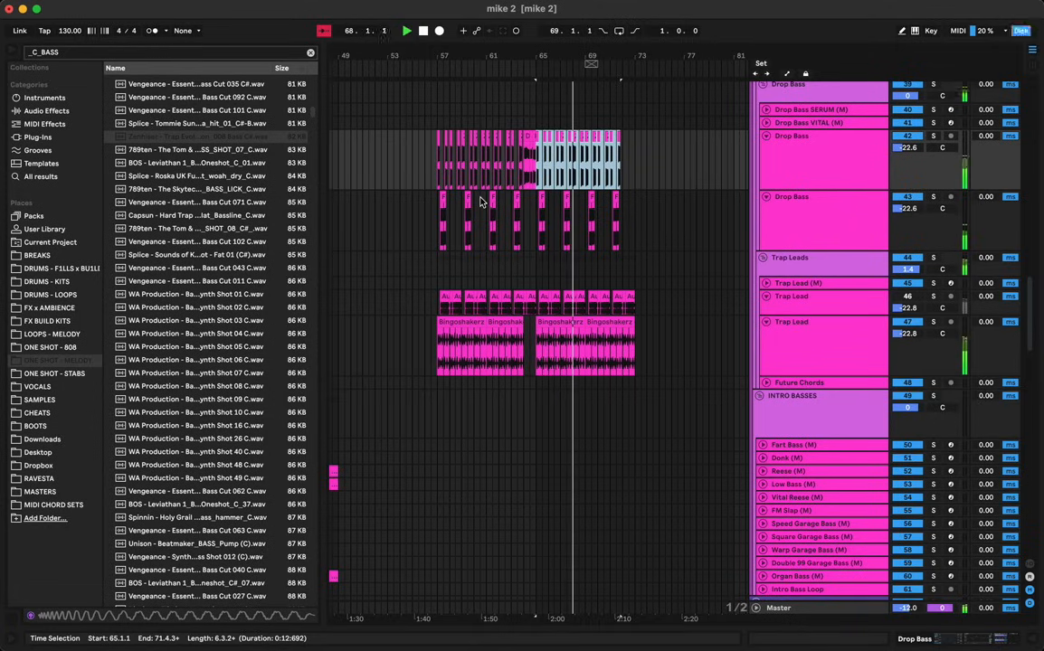
left_click_drag(622, 349, 653, 351)
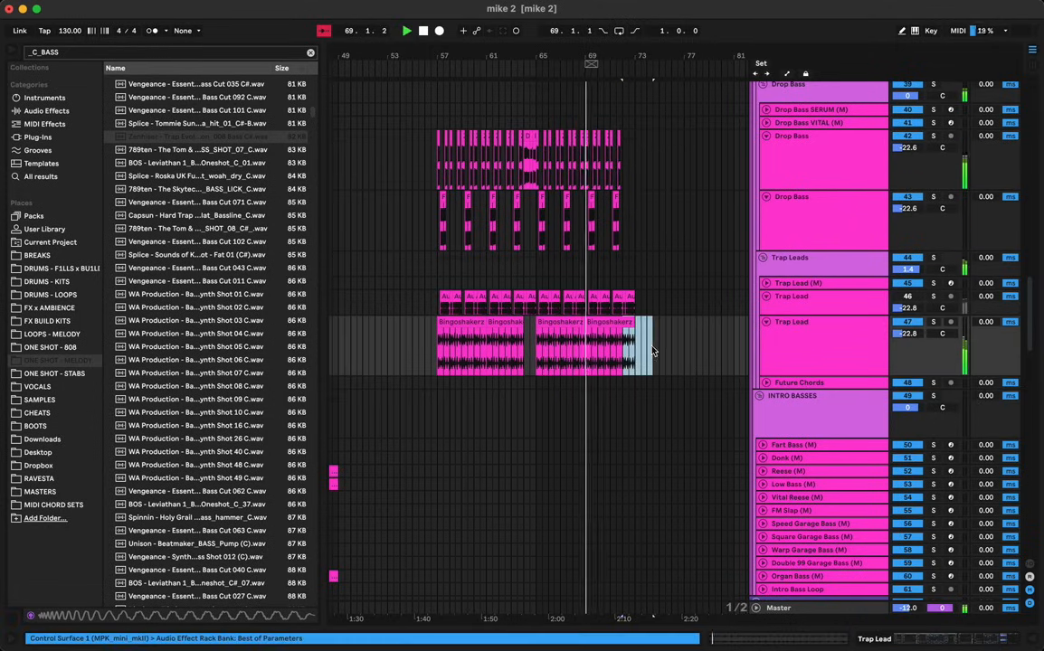